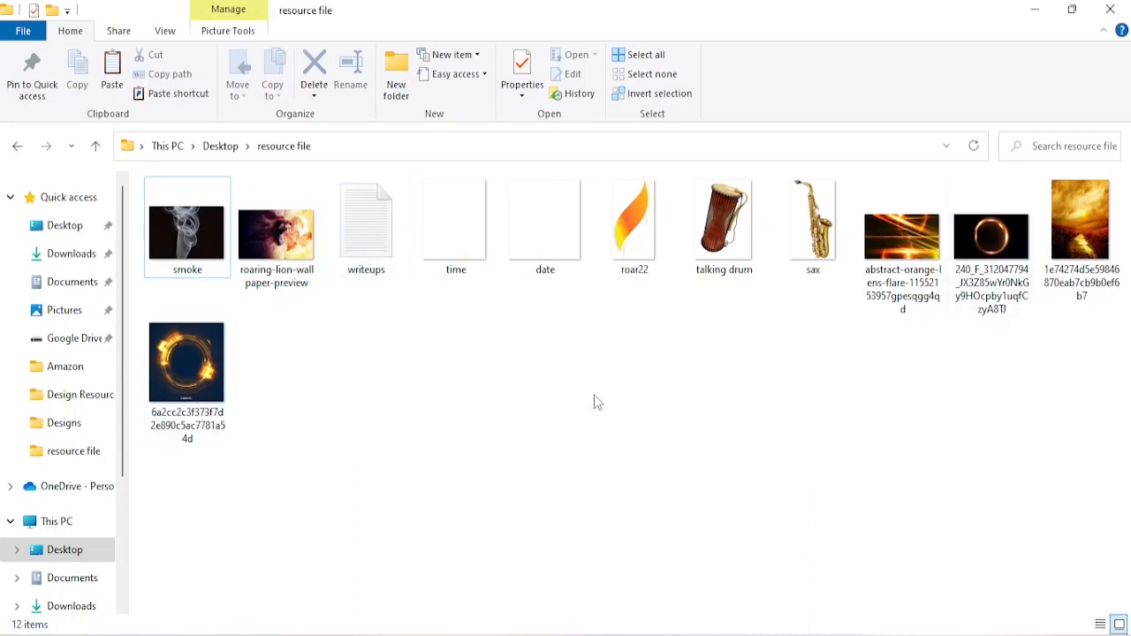
- Select all the image files in the resource file folder, leaving out the writeups text file
left_click(188, 247)
left_click(286, 248, "ctrl")
left_click(200, 373, "ctrl")
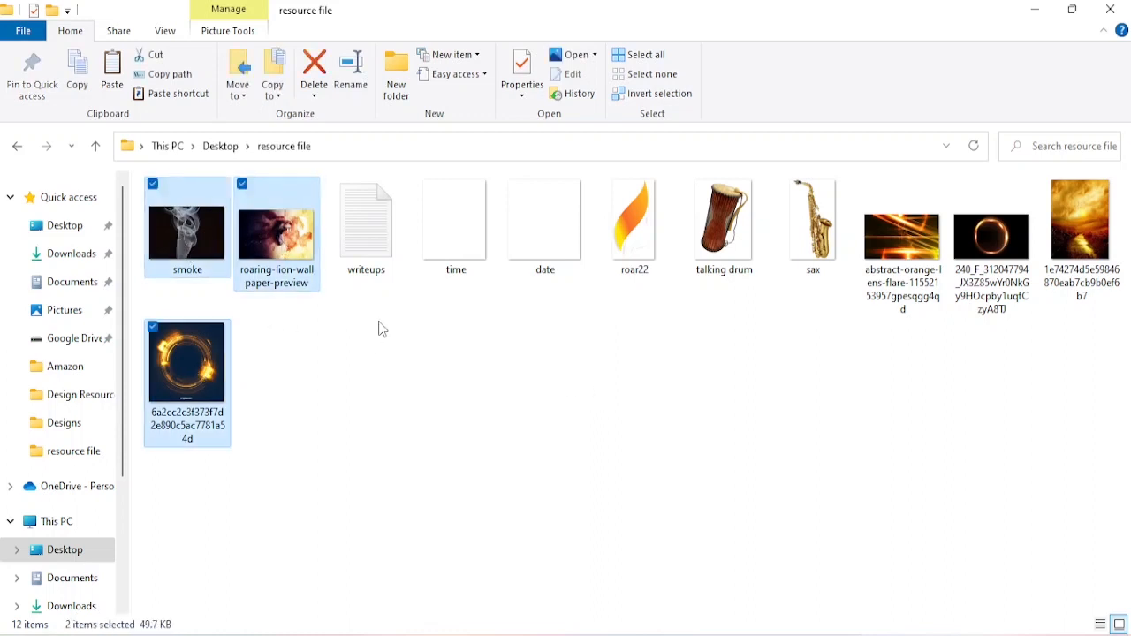
left_click(456, 225, "ctrl")
left_click(546, 226, "ctrl")
left_click(634, 225, "ctrl")
left_click(716, 229, "ctrl")
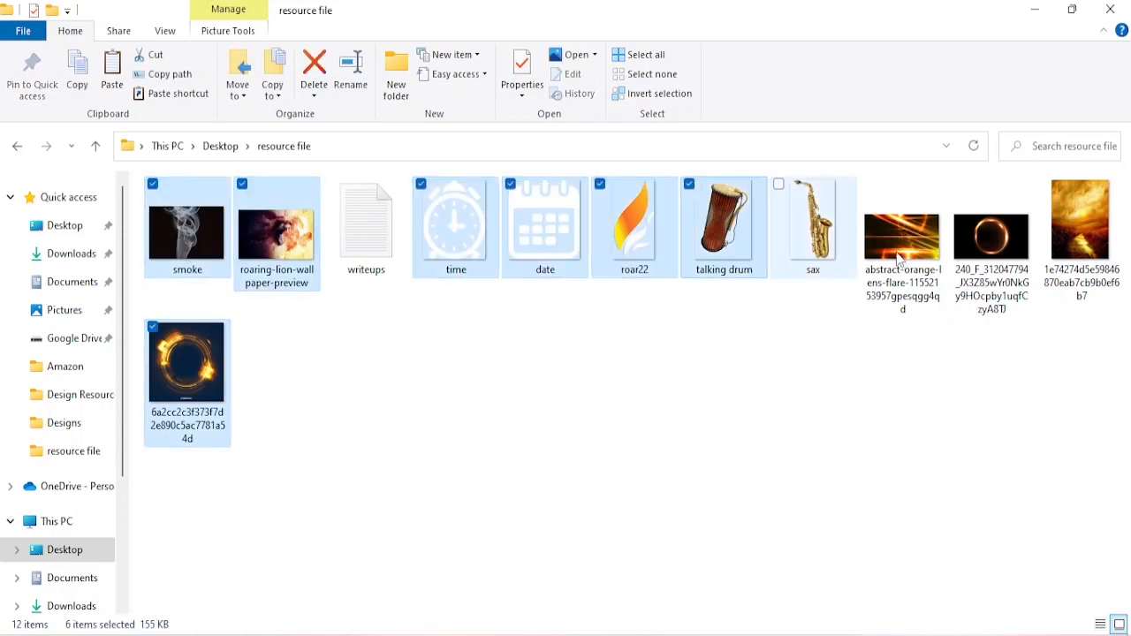
left_click(902, 234, "ctrl")
left_click(991, 234, "ctrl")
left_click(1080, 225, "ctrl")
left_click(804, 252, "ctrl")
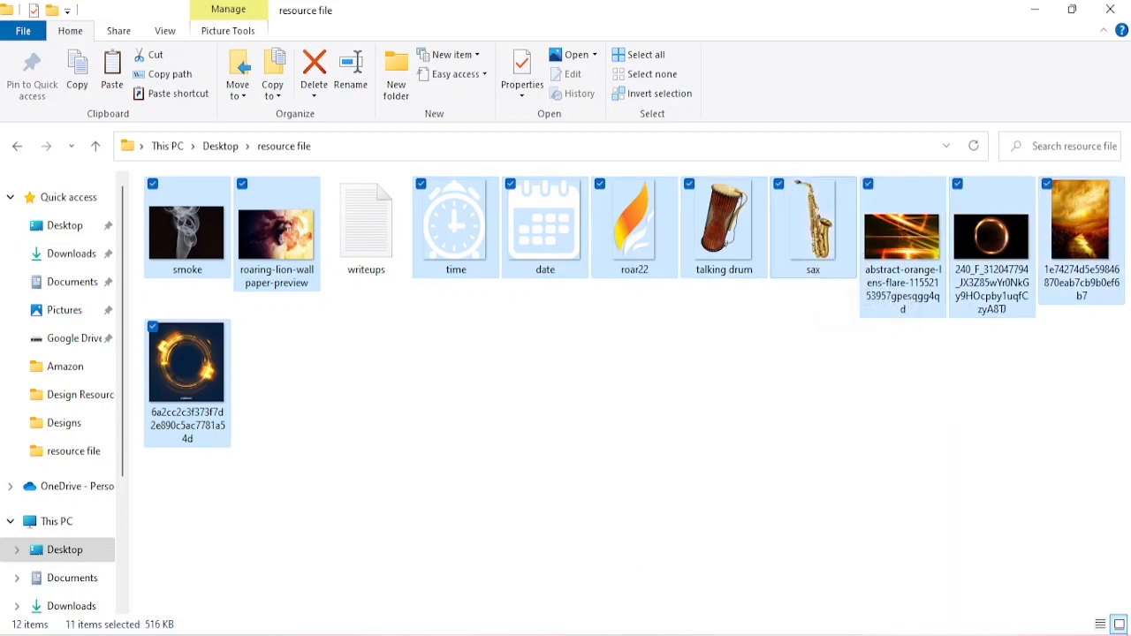
- Switch to CorelDRAW, create a new document and set its page size to 8.5 by 8.5 inches
left_click(785, 632)
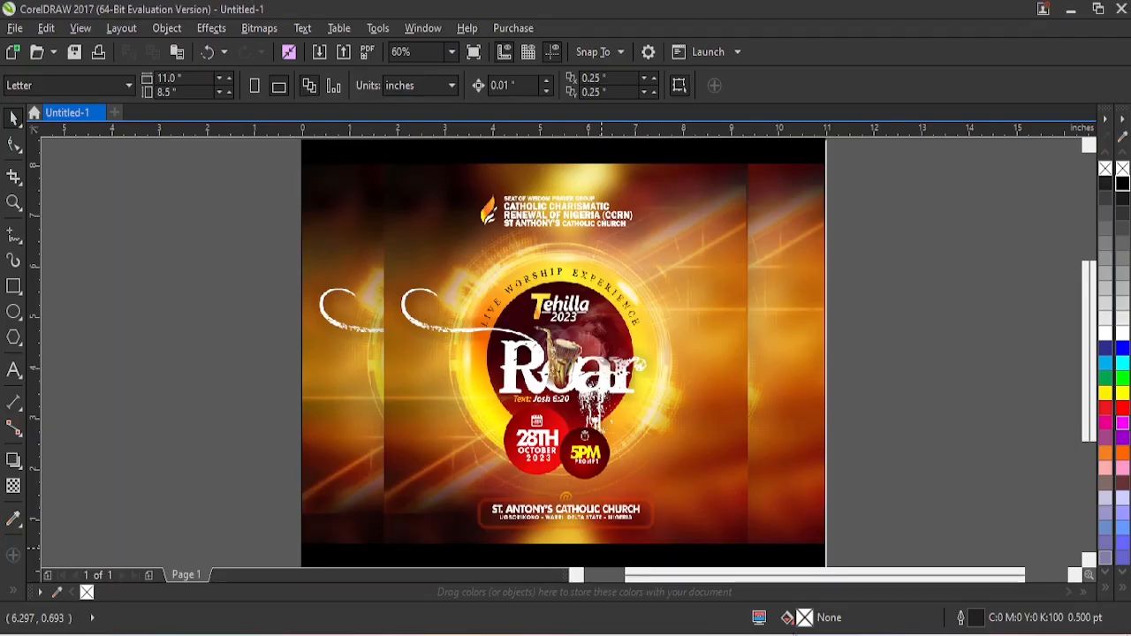
left_click(115, 113)
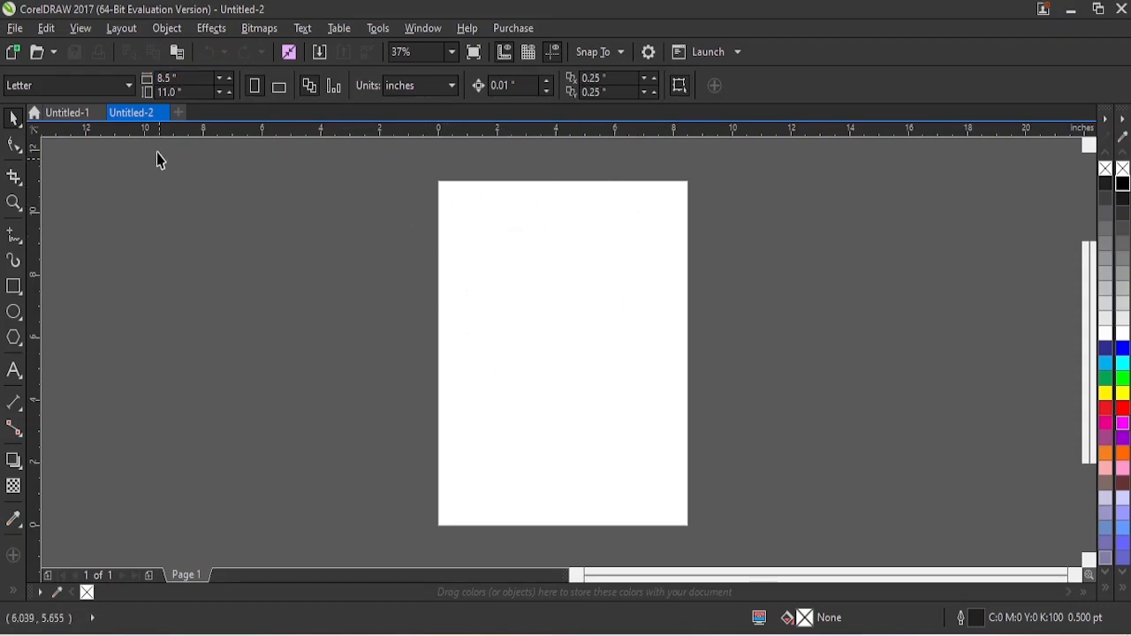
left_click(168, 77)
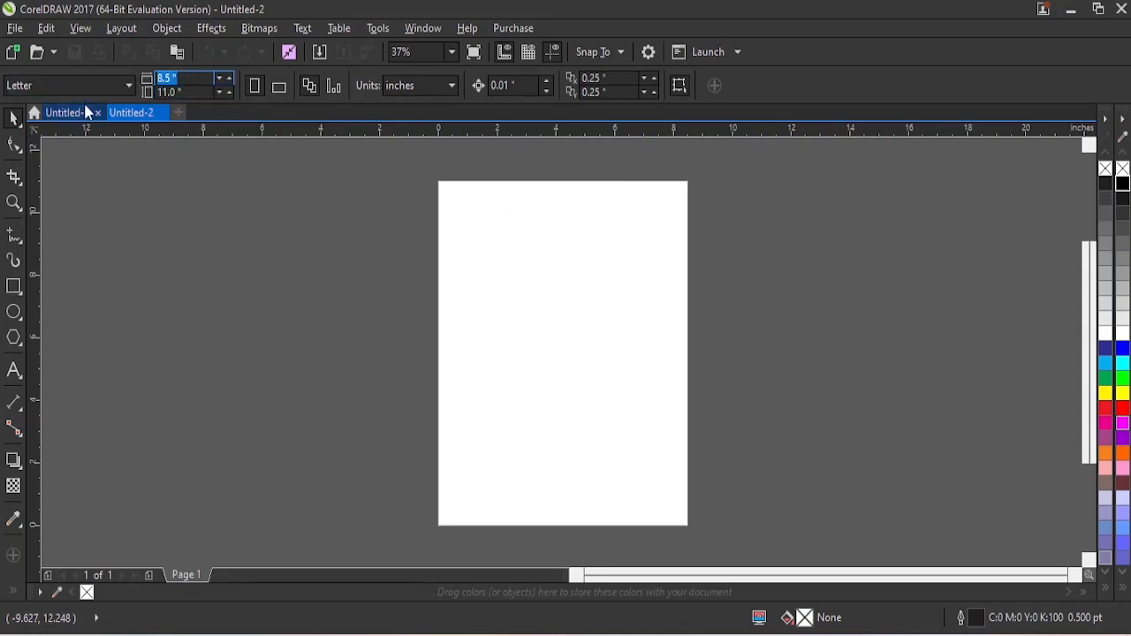
key("Tab")
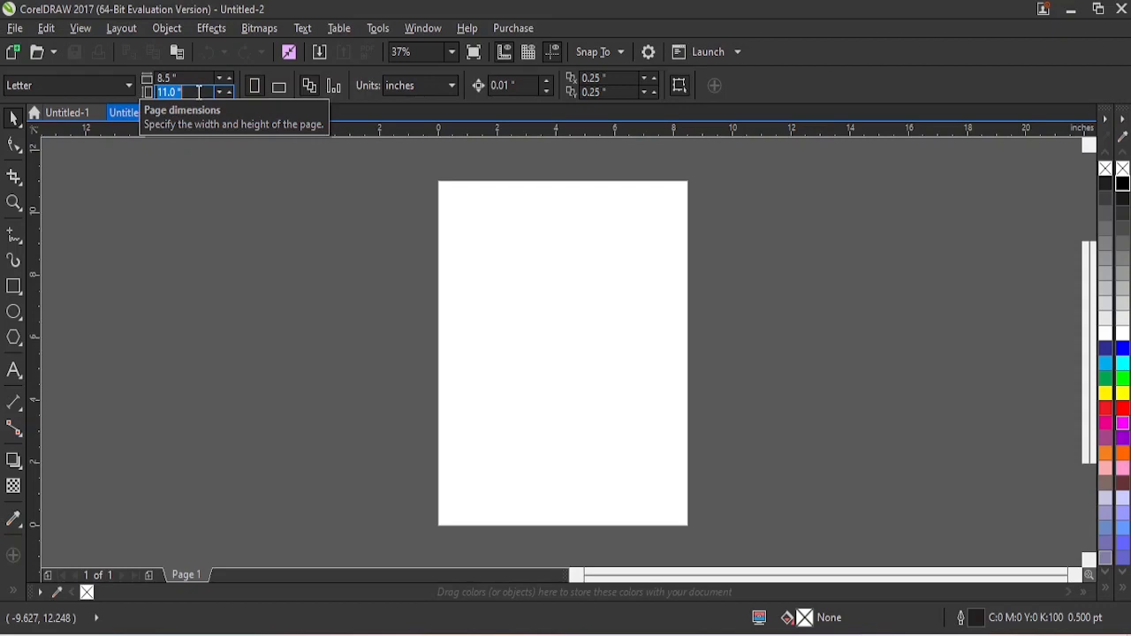
type("8.5")
key("Return")
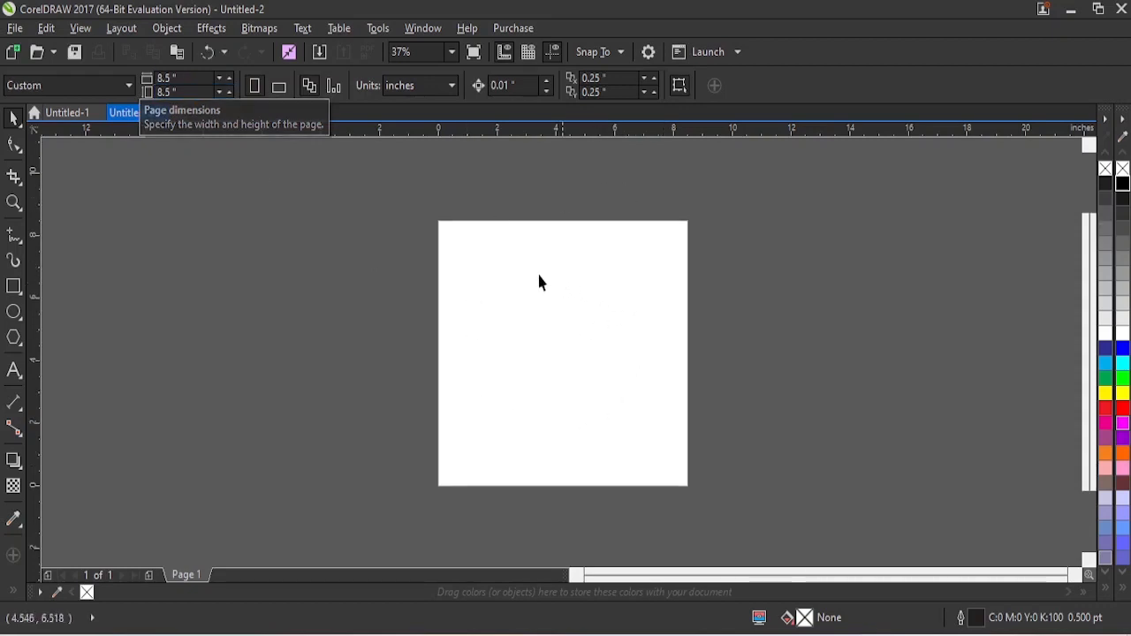
- Paste the copied resource images into the new document
right_click(238, 248)
left_click(276, 360)
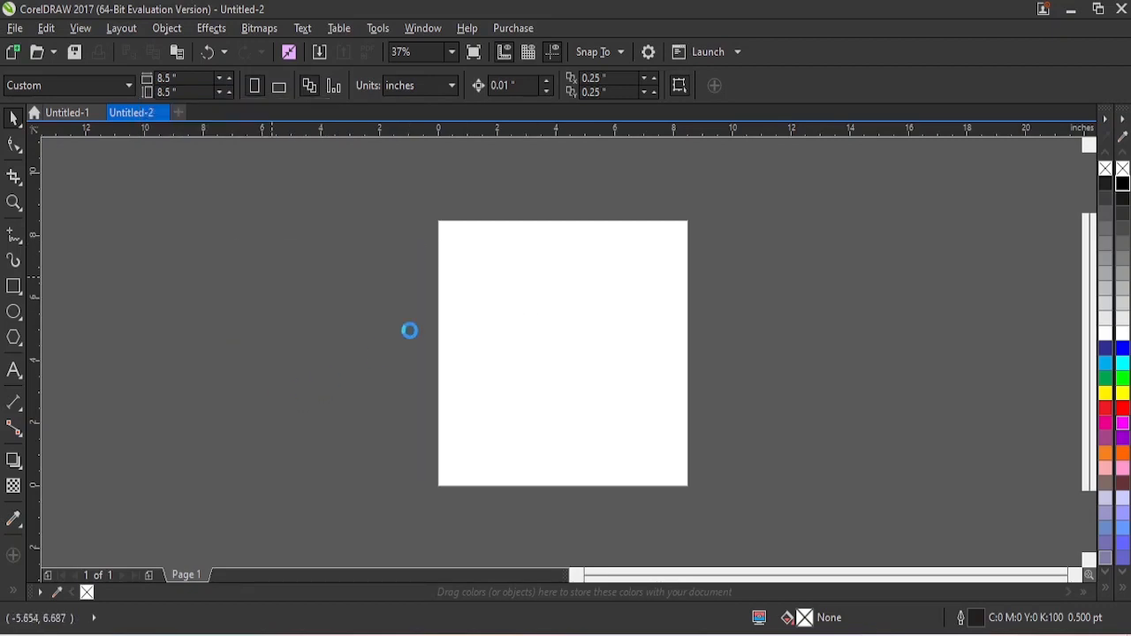
left_click(752, 270)
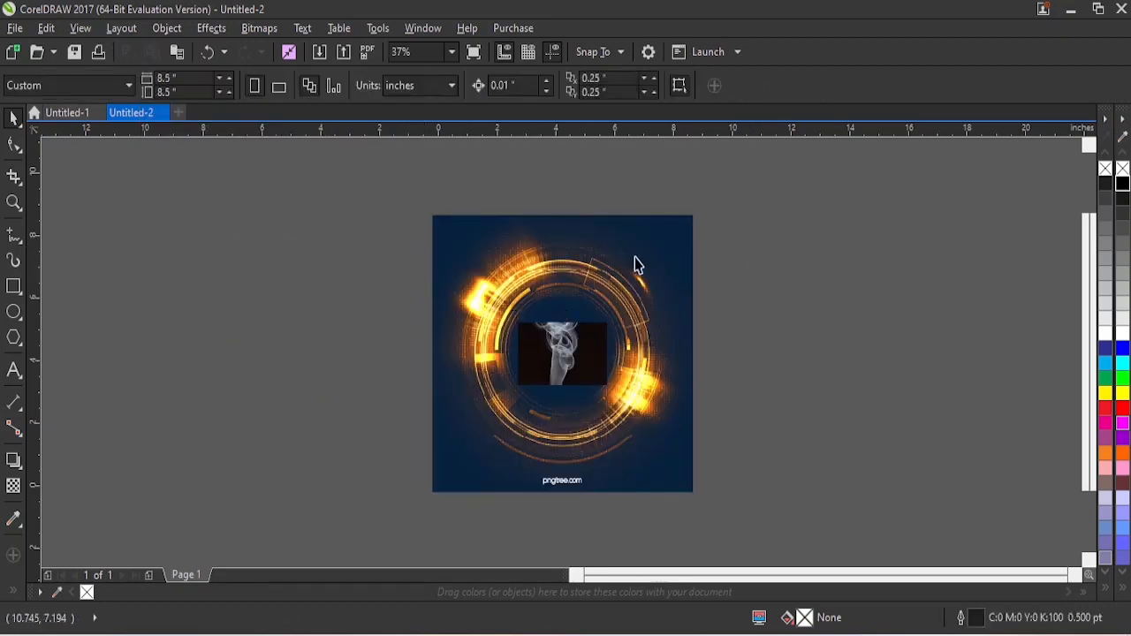
- Move the large ring and smoke images off the page to its left, and the sunset landscape, small ring and lens flare to its right
left_click(646, 245)
left_click_drag(646, 244, 341, 273)
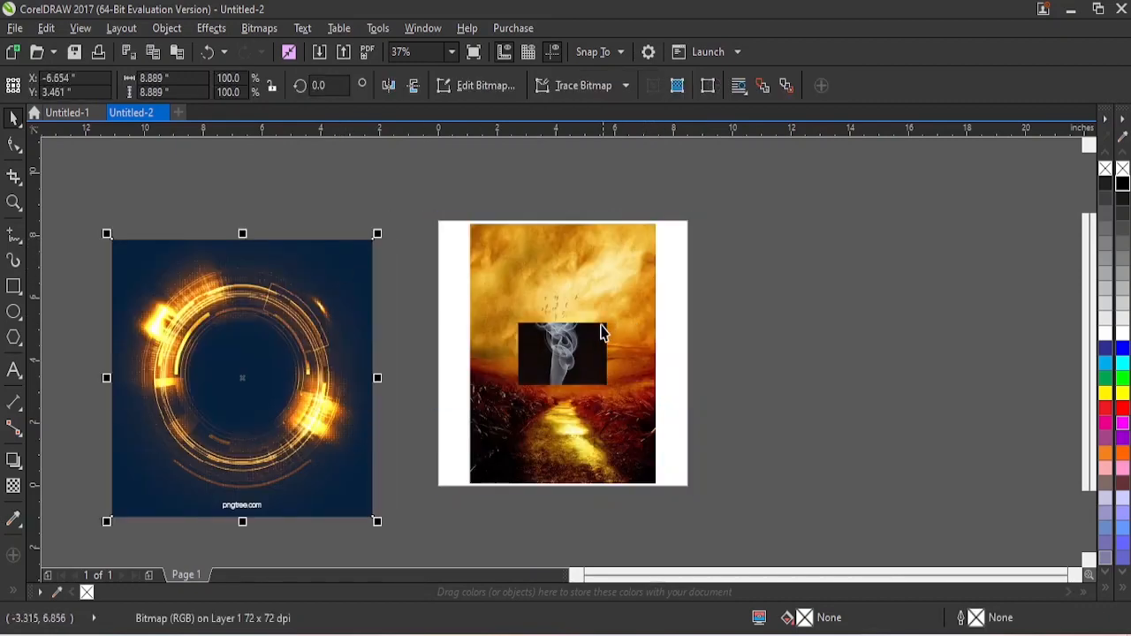
left_click_drag(566, 336, 224, 182)
left_click_drag(570, 308, 822, 301)
mouse_move(562, 350)
left_mouse_down()
mouse_move(636, 387)
mouse_move(855, 300)
left_mouse_up()
left_click_drag(568, 360, 894, 280)
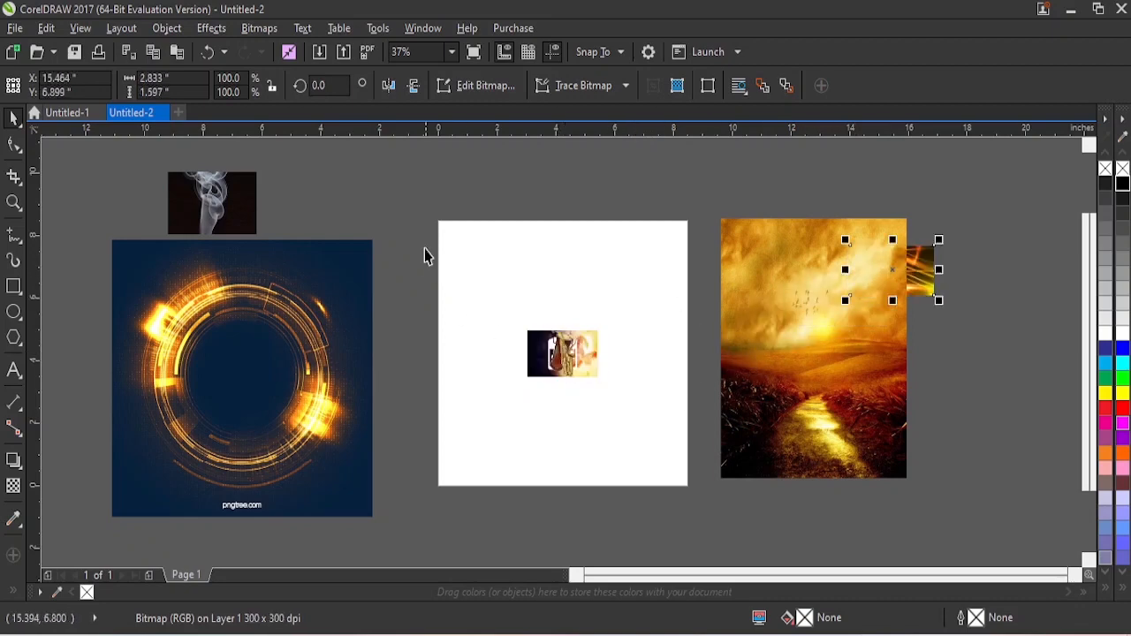
- Move the remaining stacked images together off the page, to the right of the sunset landscape
mouse_move(451, 201)
left_mouse_down()
mouse_move(554, 293)
mouse_move(712, 480)
left_mouse_up()
left_click_drag(559, 349, 939, 361)
left_click(531, 336)
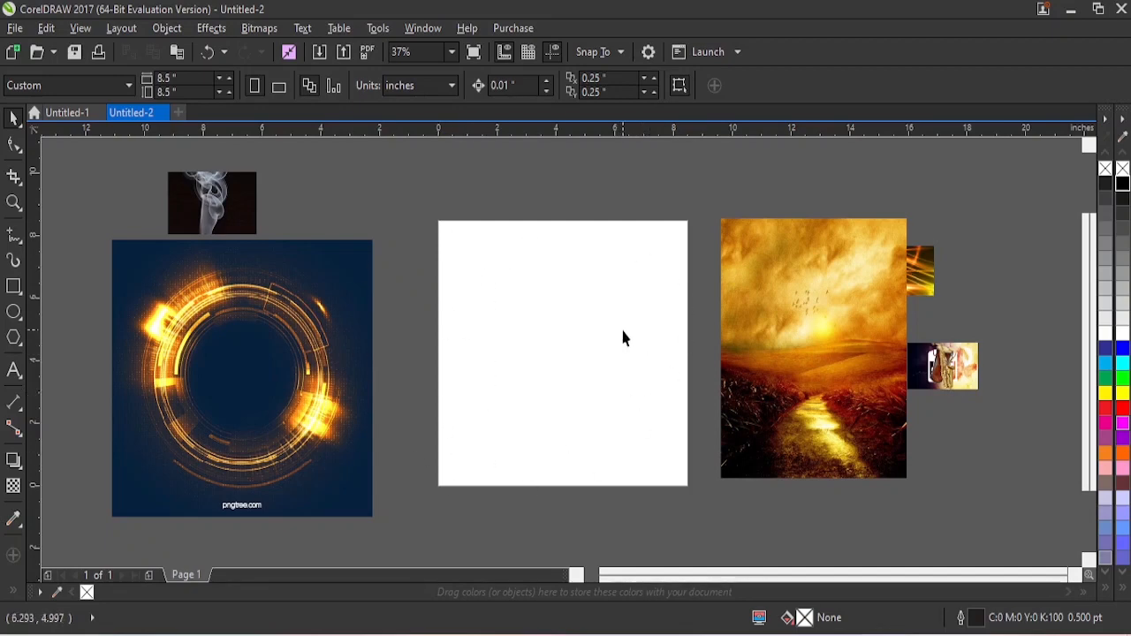
- Add an 8.5 by 8.5 inch rectangle that covers the whole page
double_click(12, 289)
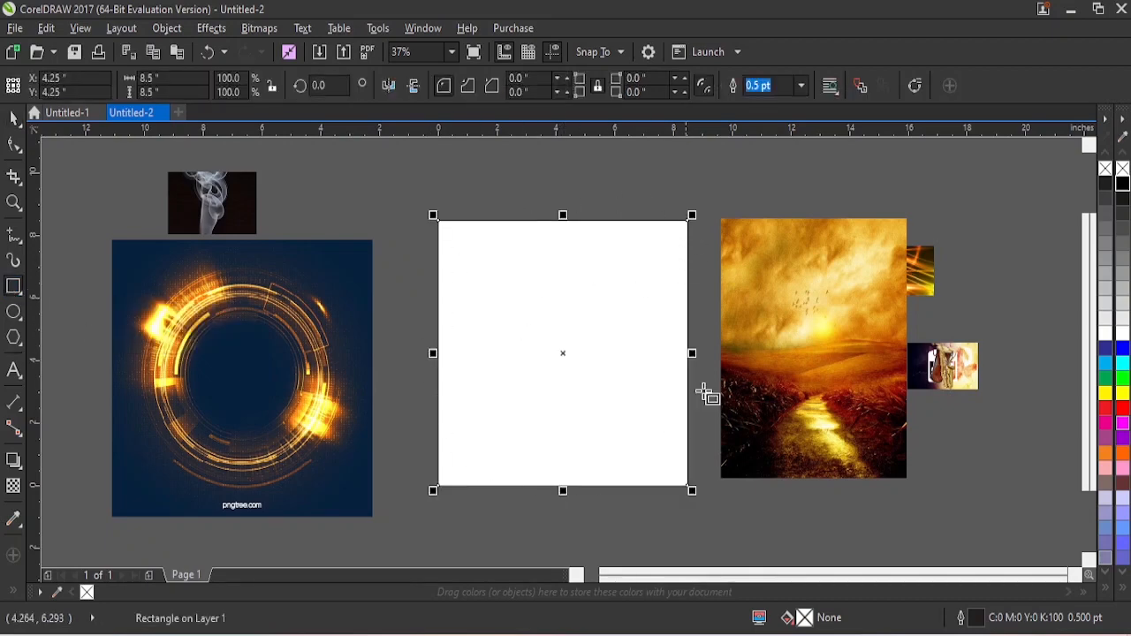
left_click(15, 145)
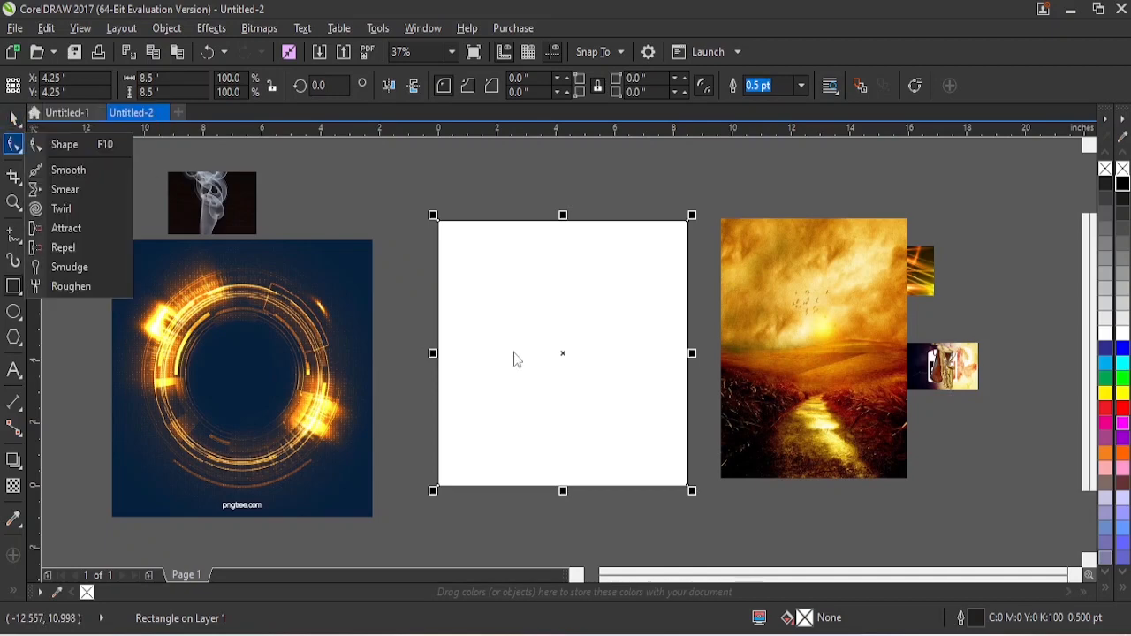
left_click(514, 185)
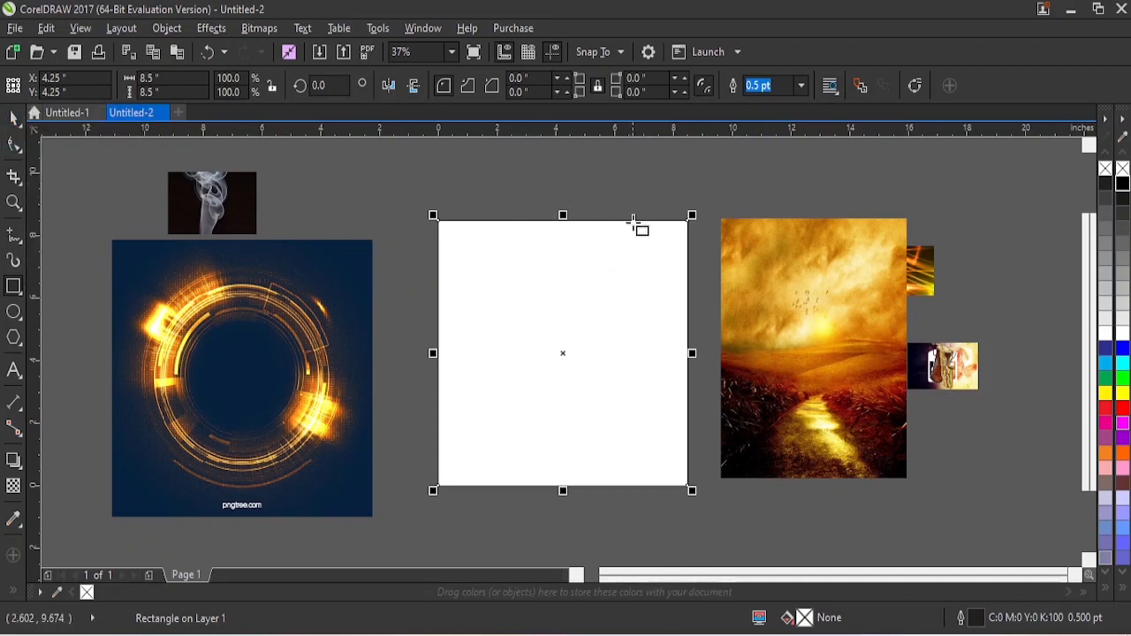
left_click(13, 117)
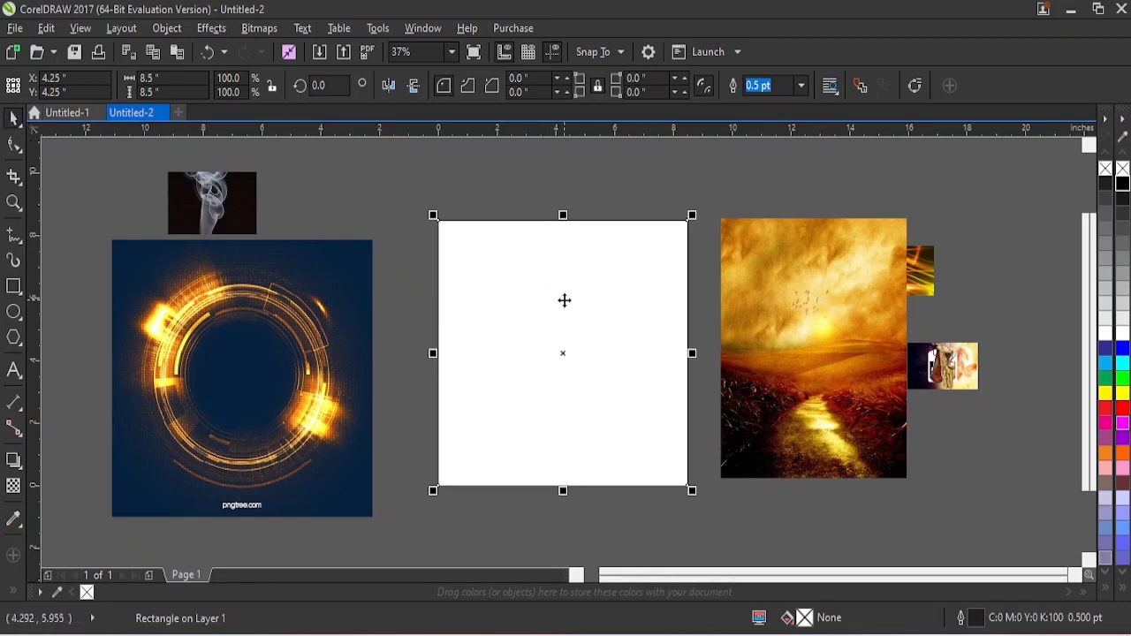
- PowerClip the sunset landscape image inside the page-sized rectangle
left_click(850, 311)
mouse_move(857, 305)
left_mouse_down()
mouse_move(756, 329)
mouse_move(614, 323)
left_mouse_up()
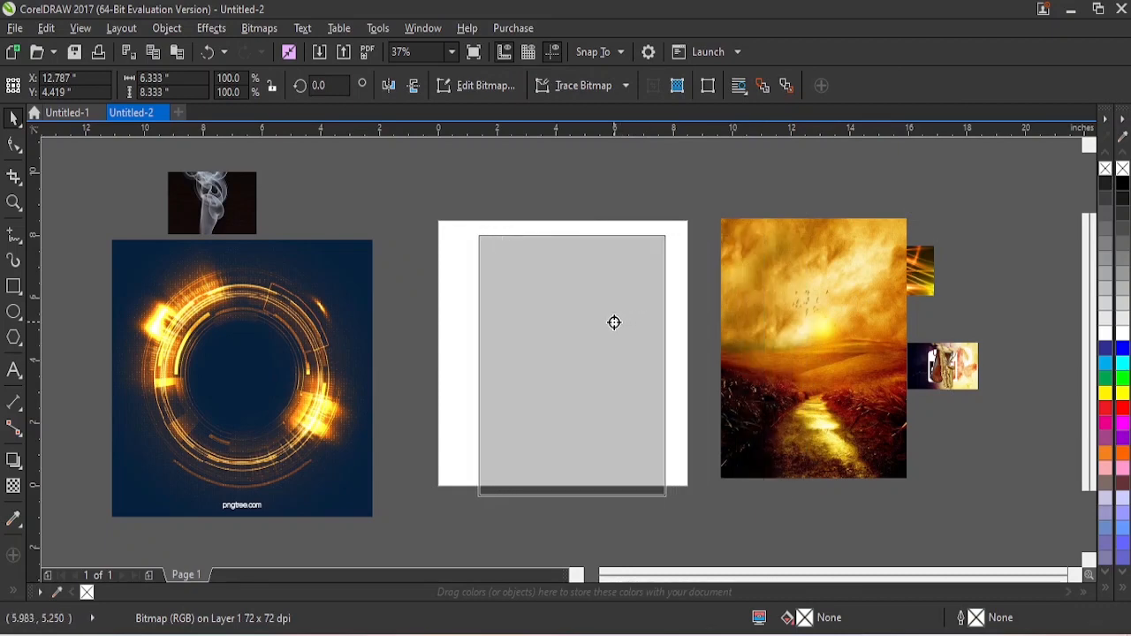
left_click_drag(615, 323, 613, 323)
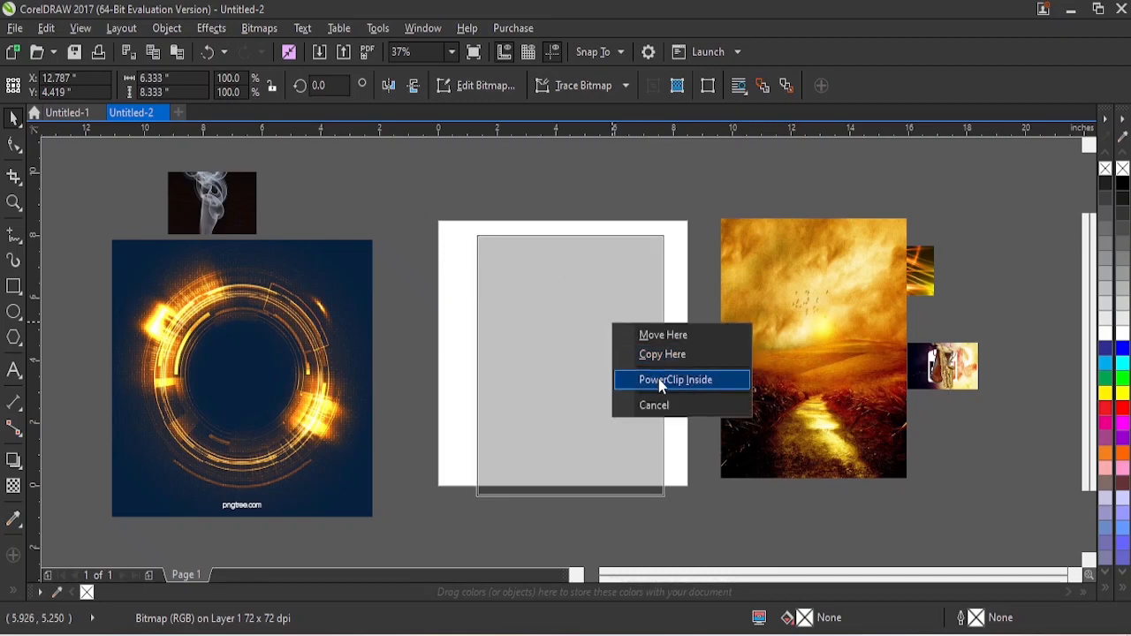
left_click(659, 381)
- Edit the PowerClip contents, stretching the sunset image to about 8.82 by 9.44 inches and positioning it to cover the whole frame
right_click(610, 302)
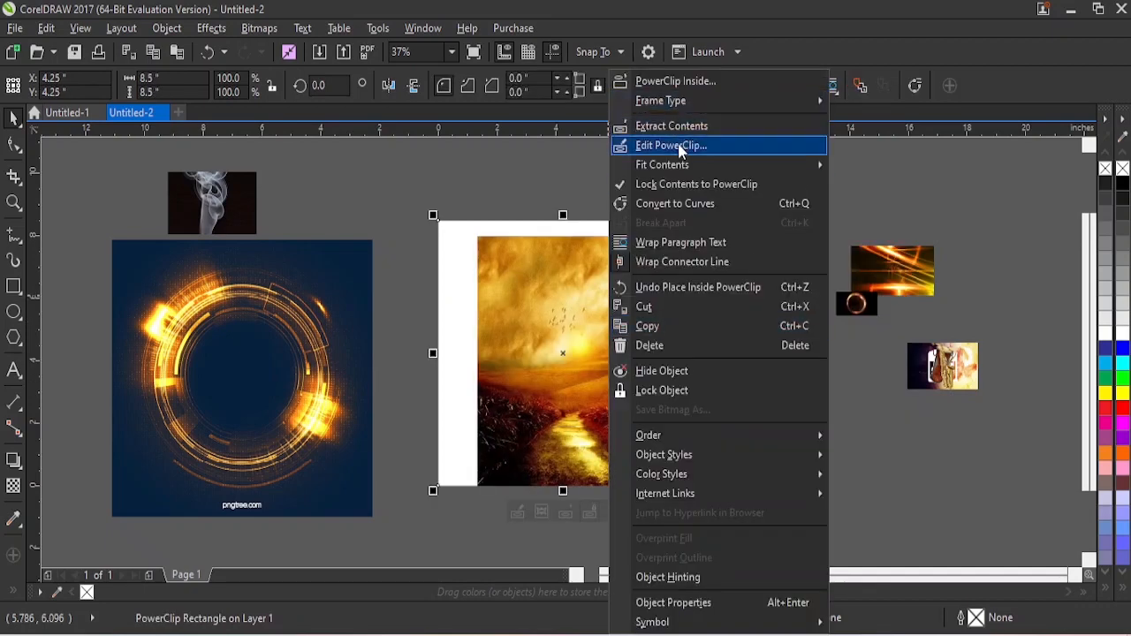
left_click(535, 318)
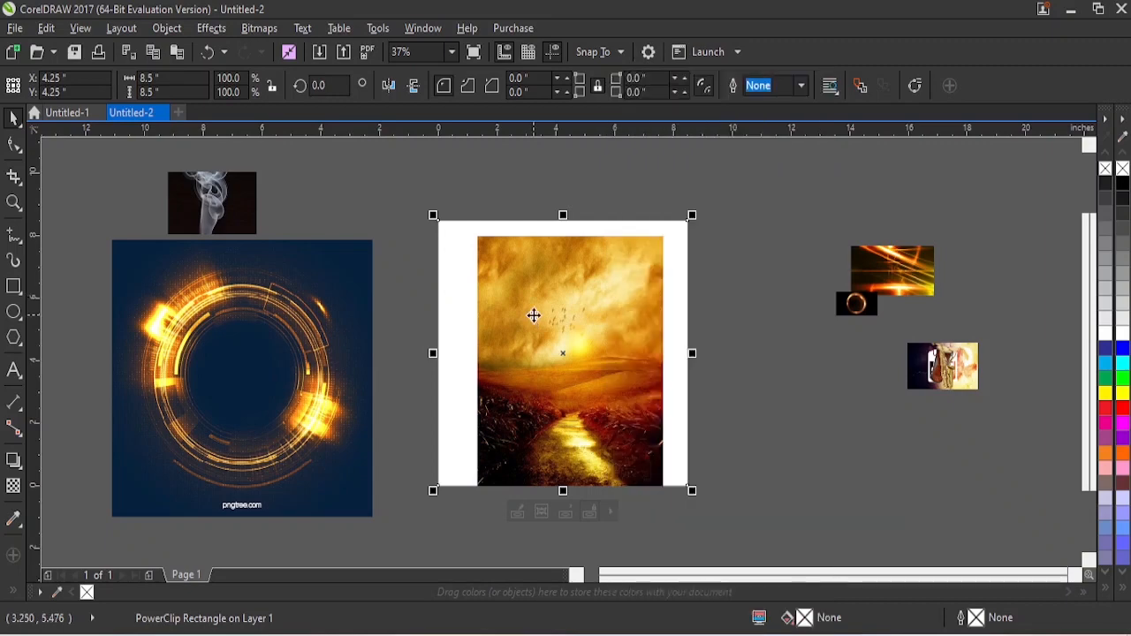
right_click(534, 323)
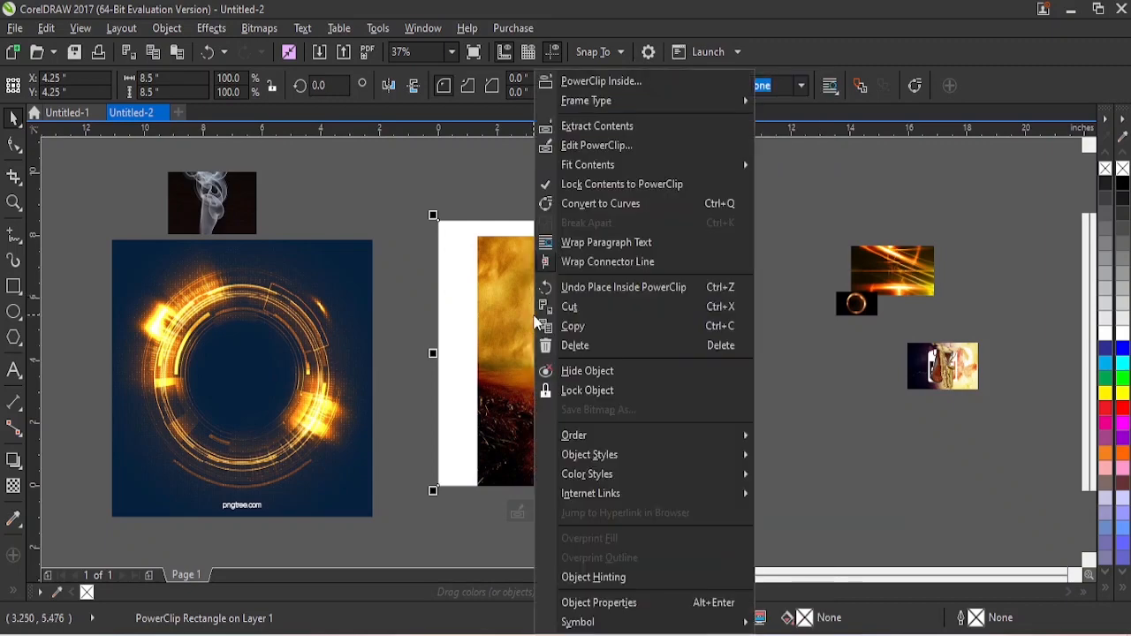
left_click(600, 147)
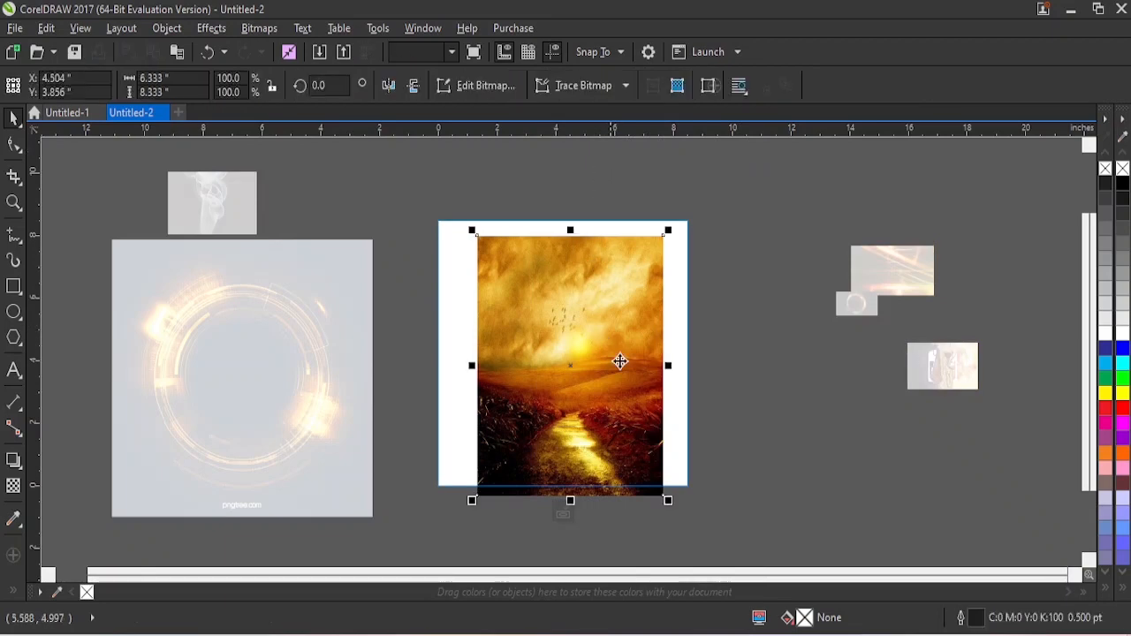
left_click_drag(670, 228, 687, 200)
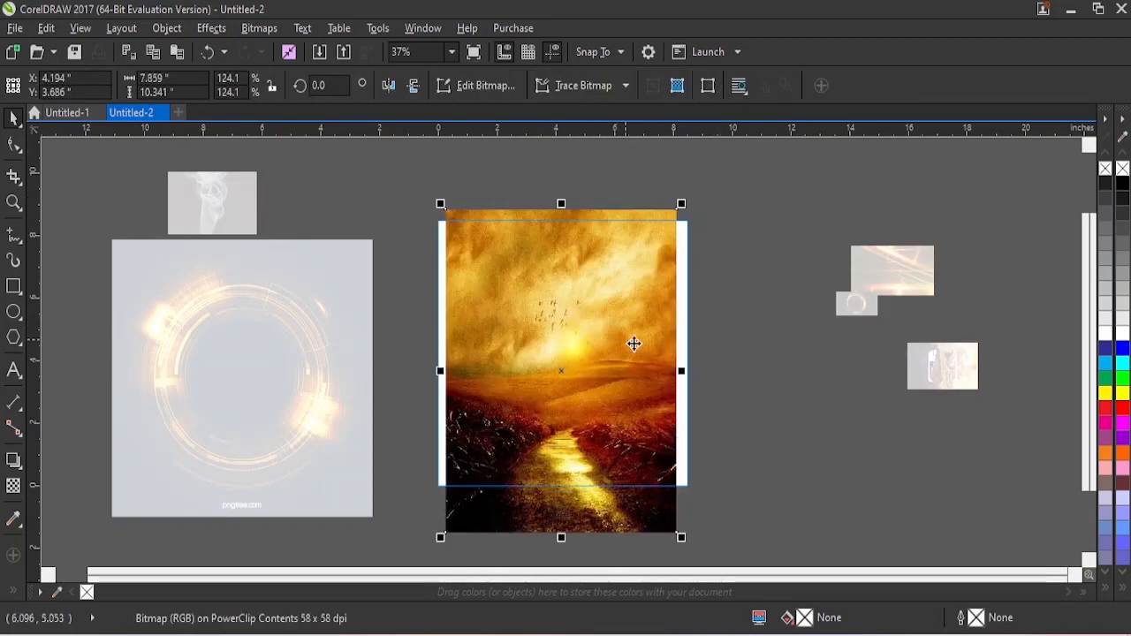
left_click_drag(682, 370, 699, 371)
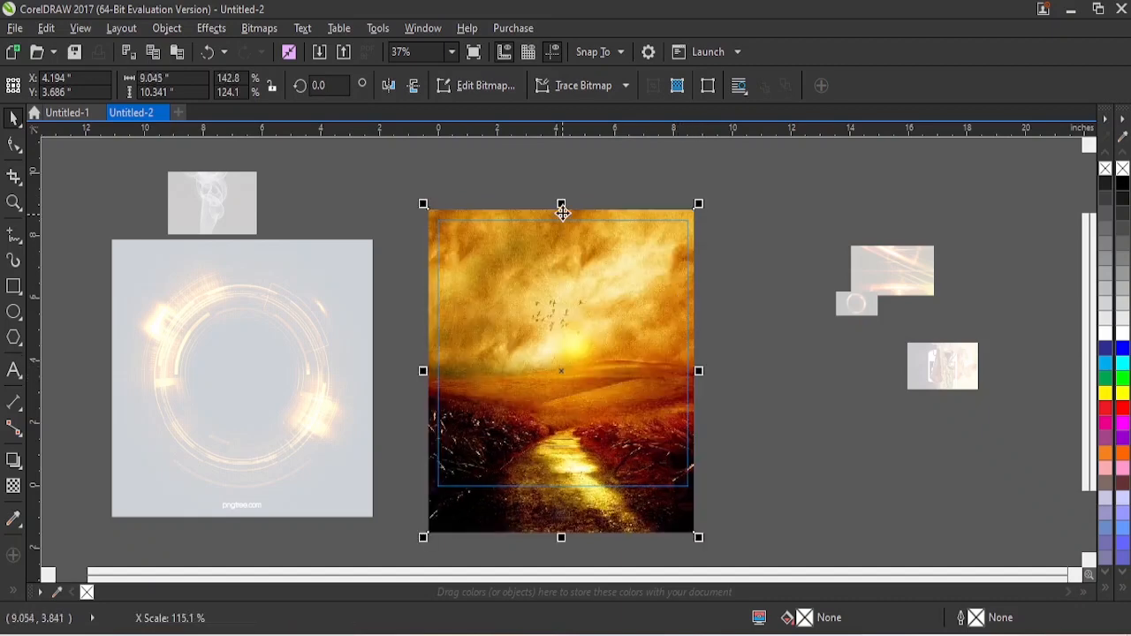
left_click_drag(562, 212, 561, 222)
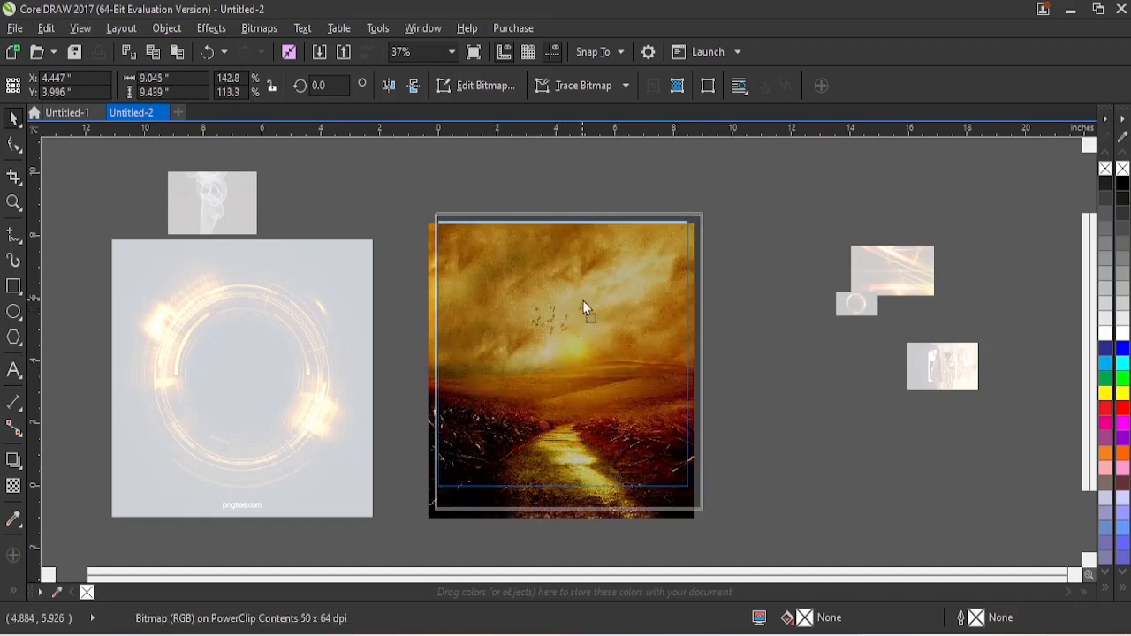
left_click_drag(583, 301, 584, 299)
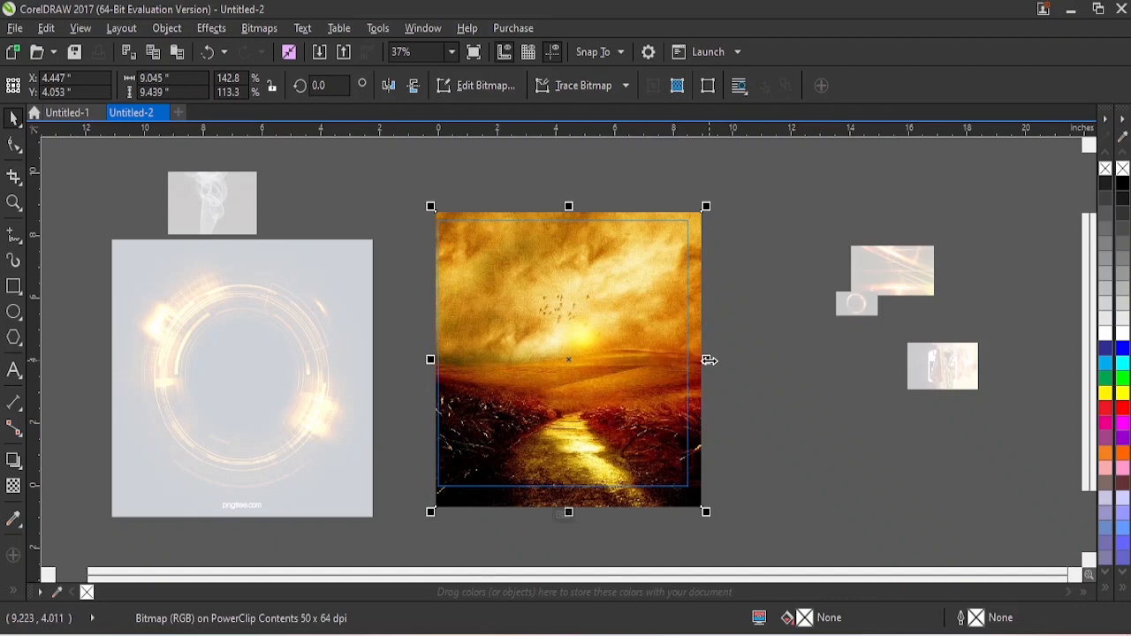
left_click_drag(710, 360, 703, 361)
left_click_drag(631, 362, 627, 368)
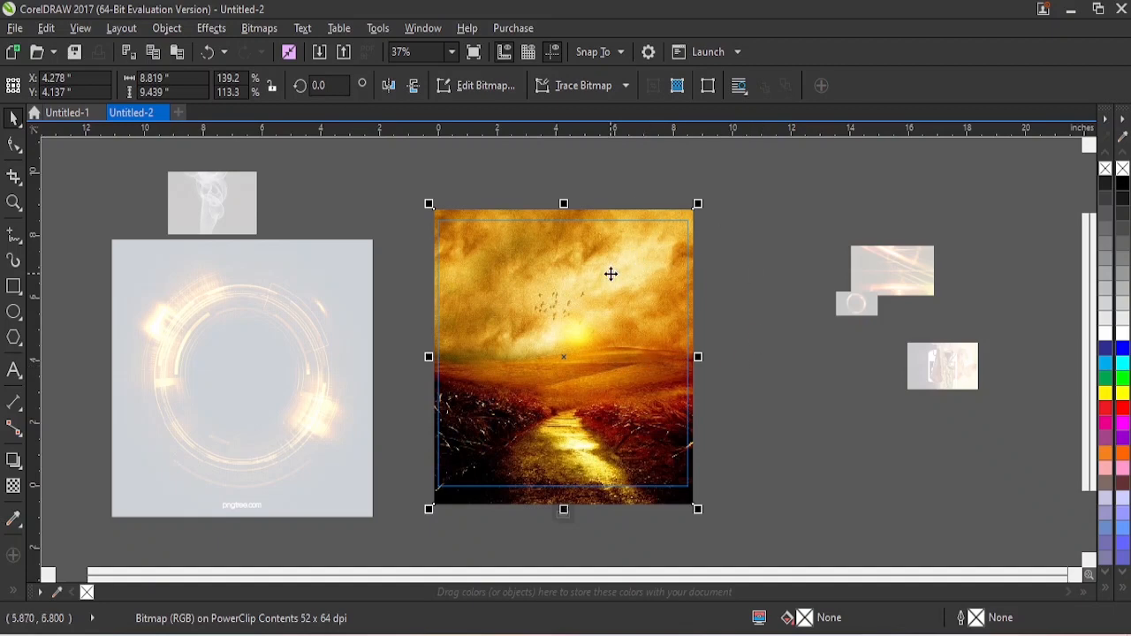
- Convert the sunset image to a 300 dpi RGB Color (24-bit) bitmap with anti-aliasing and a transparent background
left_click(265, 31)
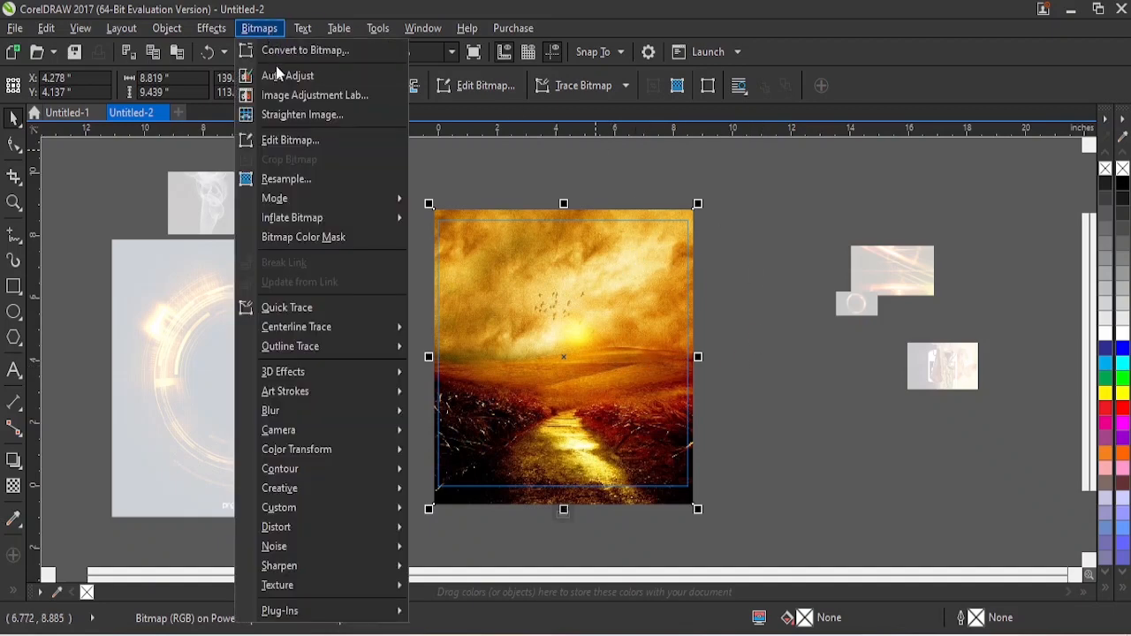
left_click(294, 56)
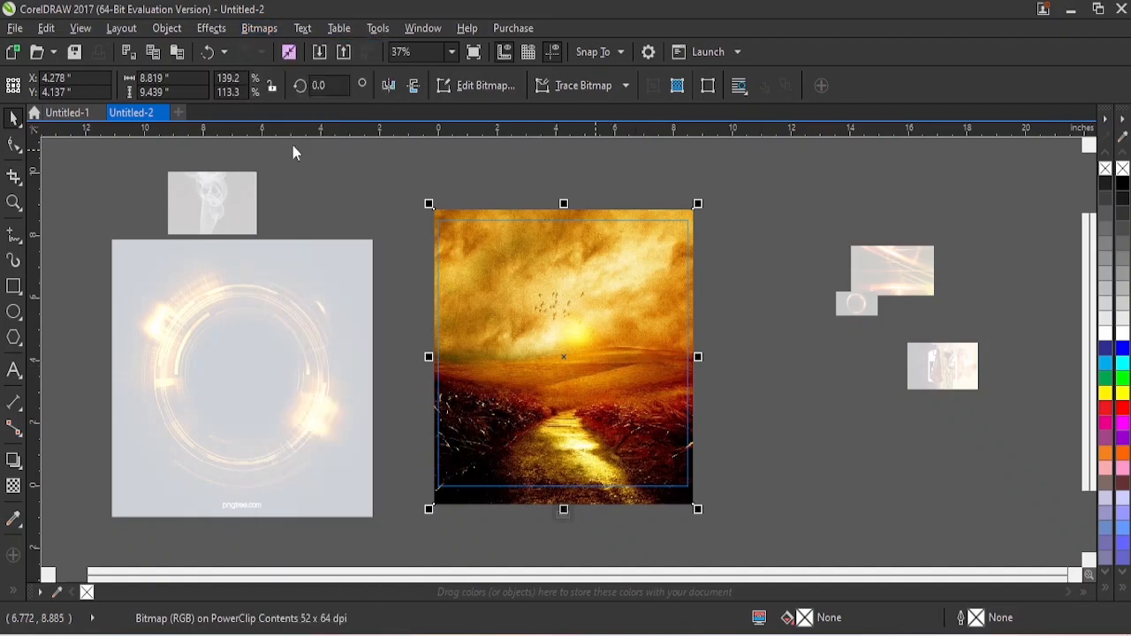
left_click(560, 277)
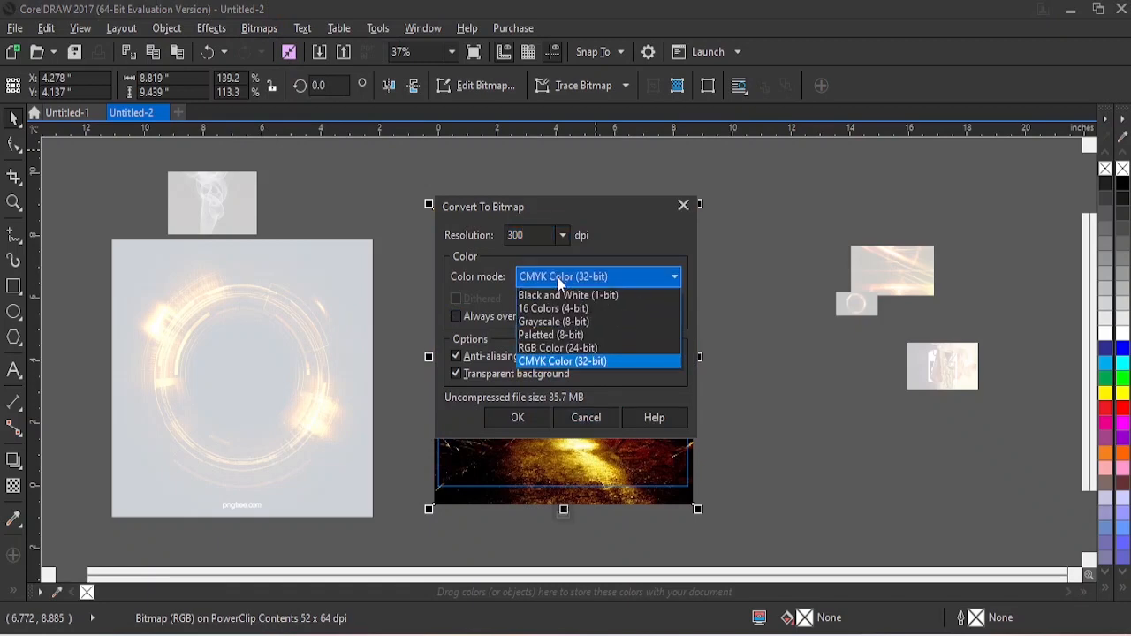
left_click(541, 349)
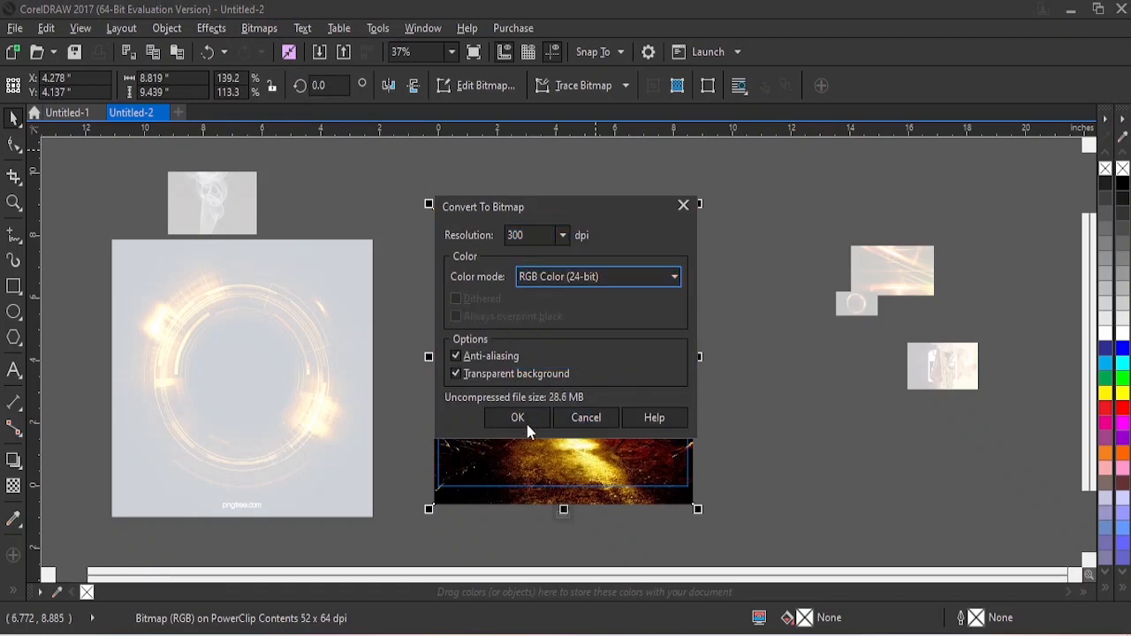
left_click(518, 417)
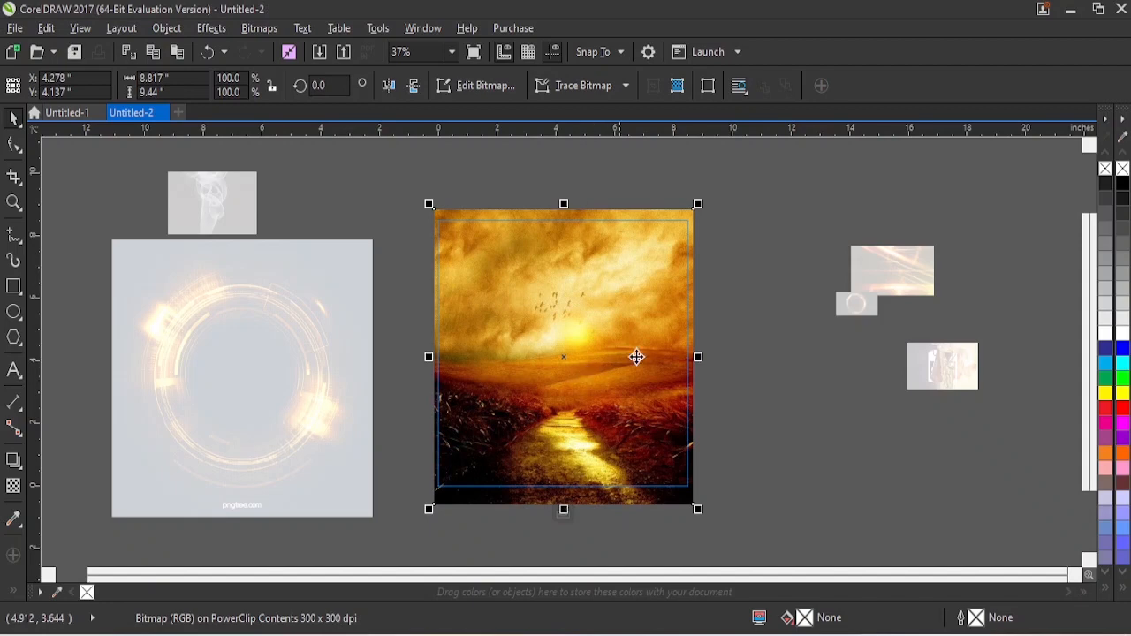
- Apply a Gaussian Blur with a 55-pixel radius to the sunset bitmap
left_click(268, 29)
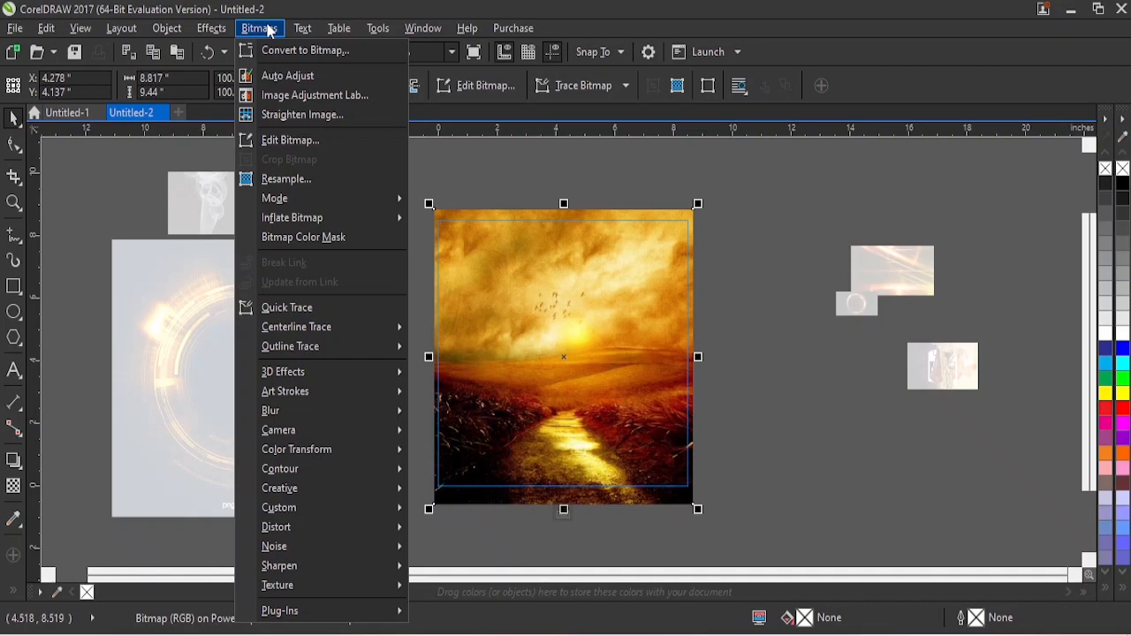
mouse_move(215, 32)
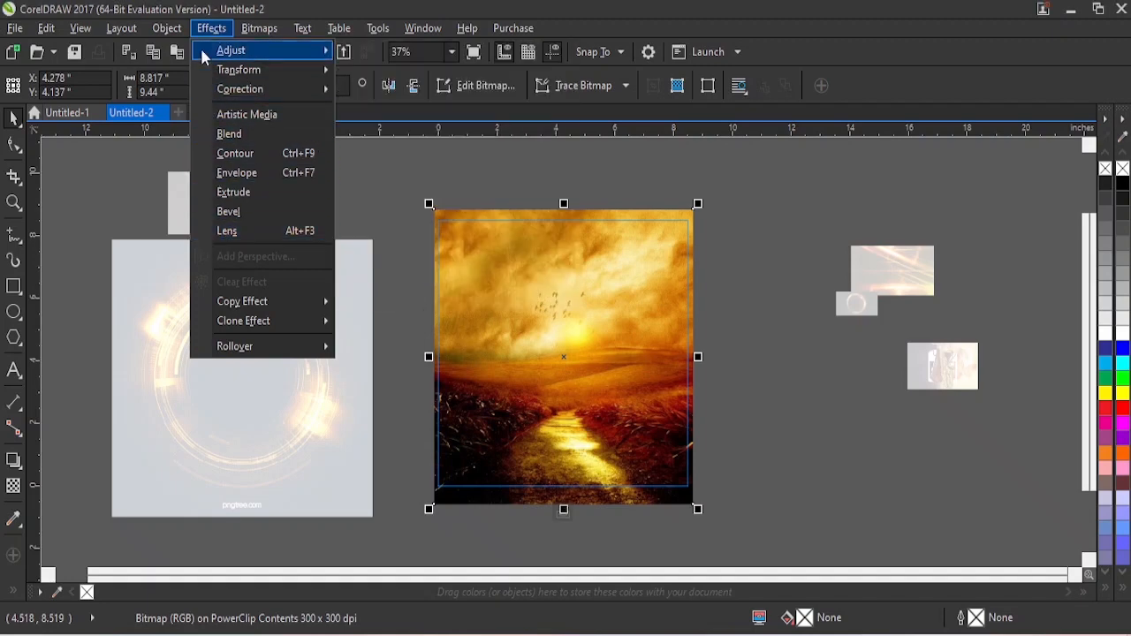
mouse_move(259, 29)
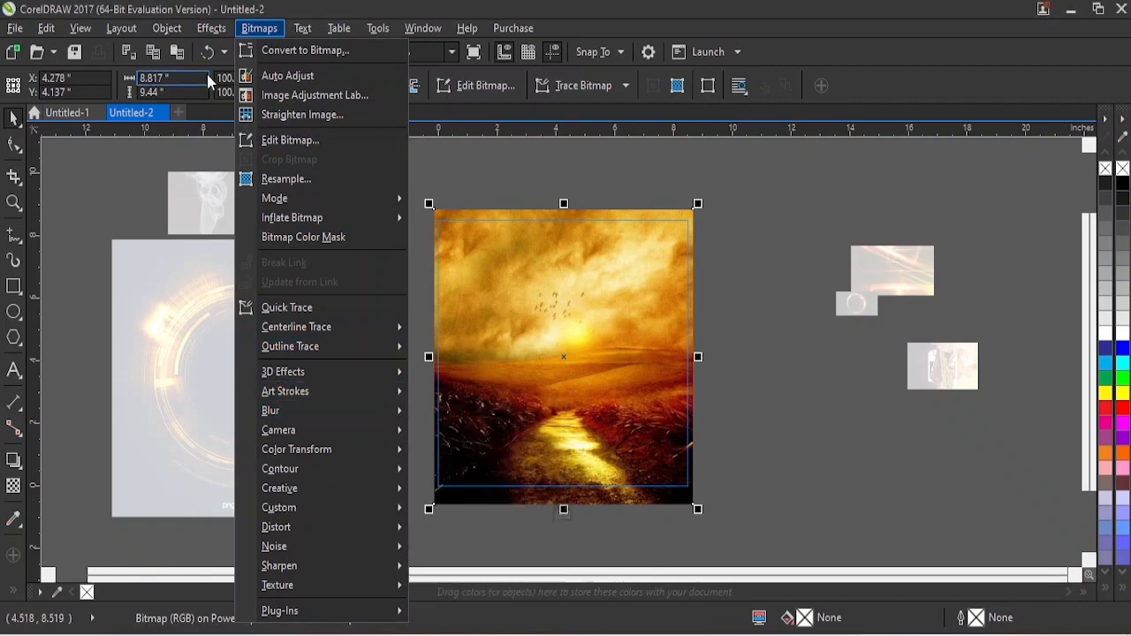
left_click(204, 15)
left_click(209, 29)
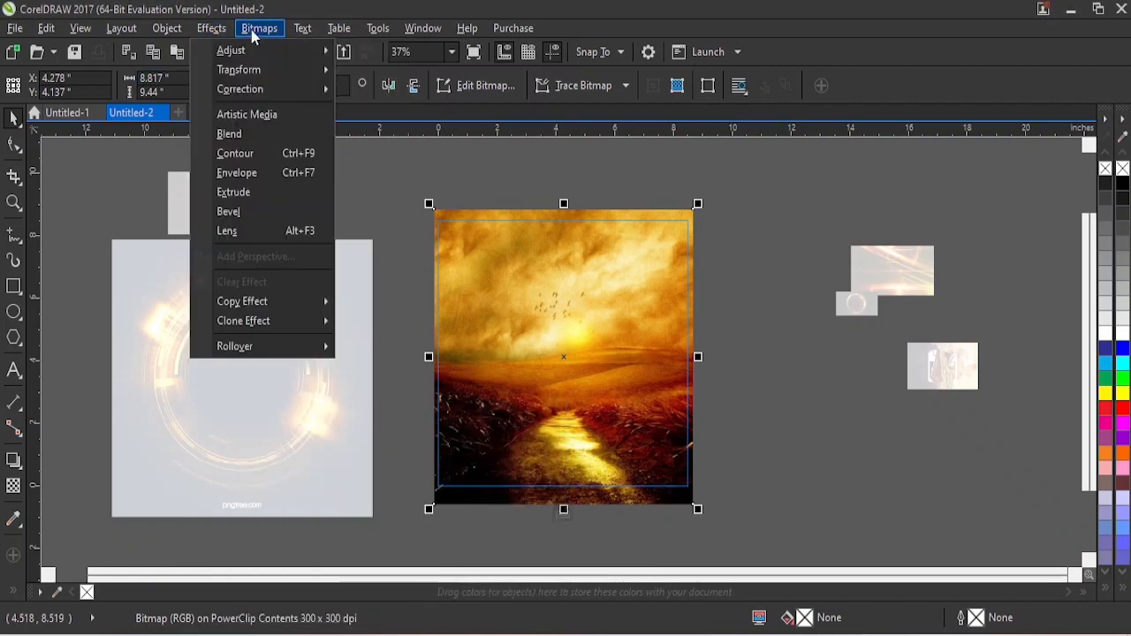
mouse_move(259, 30)
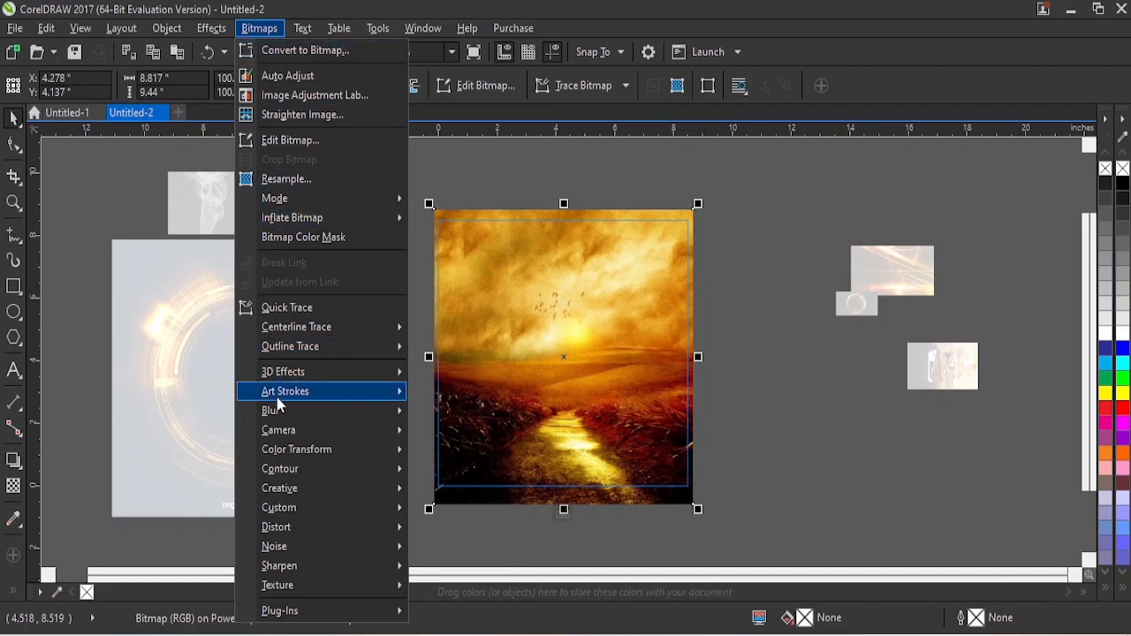
mouse_move(276, 413)
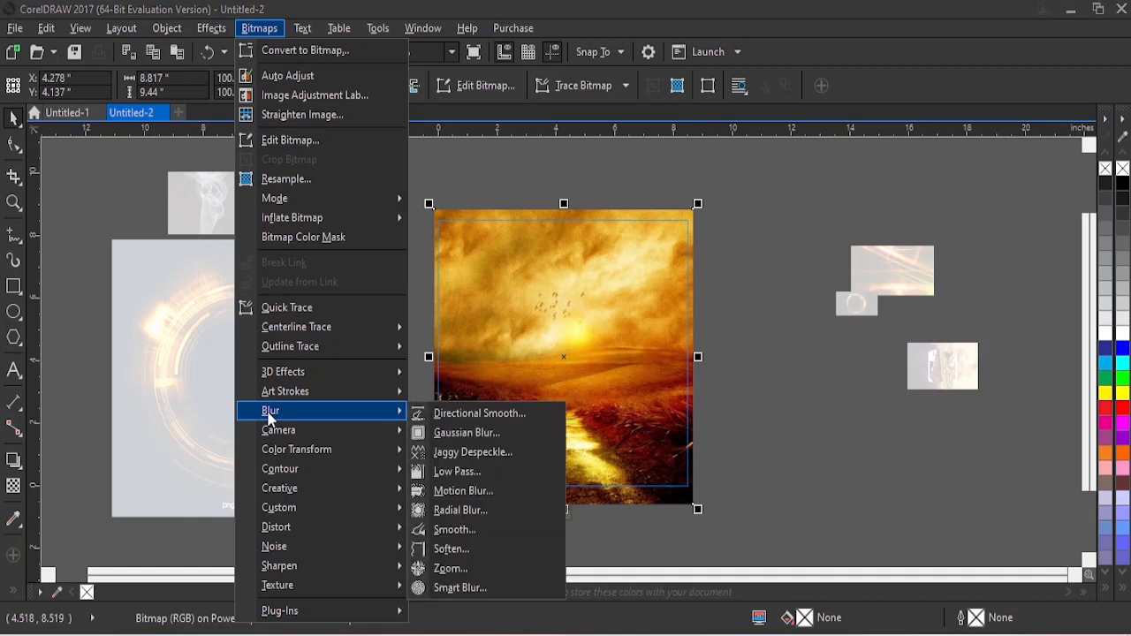
left_click(466, 433)
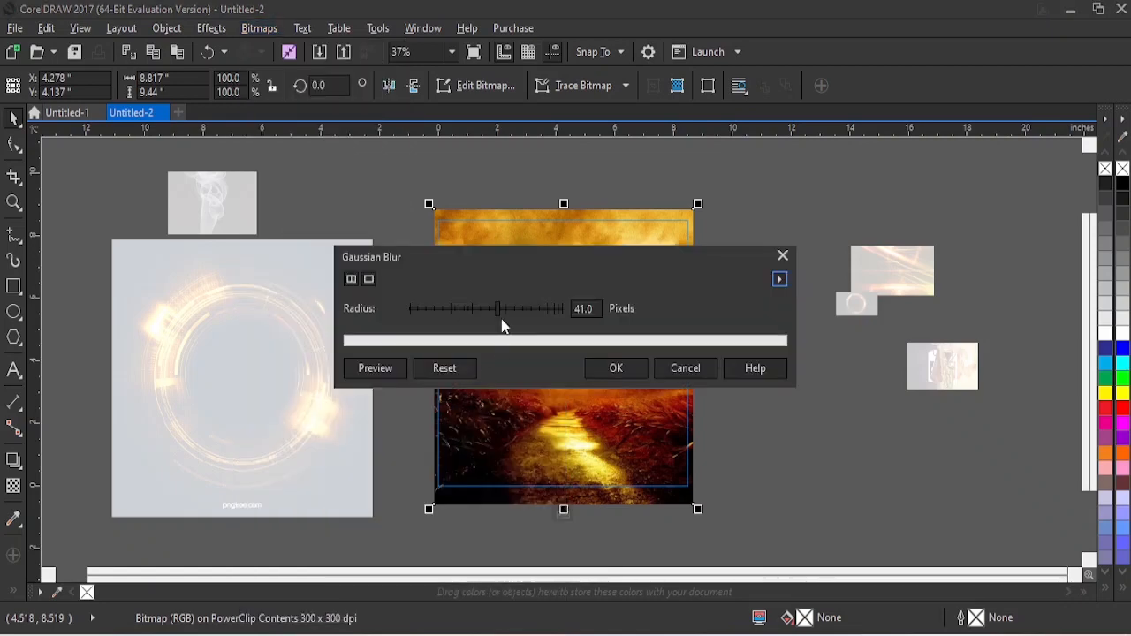
left_click_drag(571, 257, 579, 100)
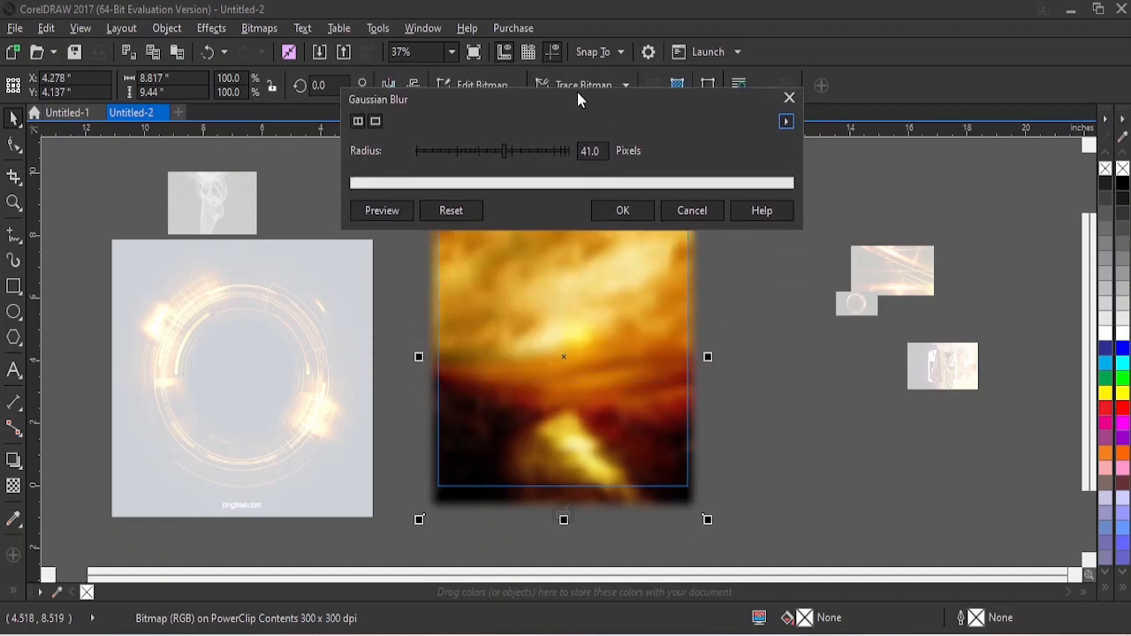
left_click(517, 152)
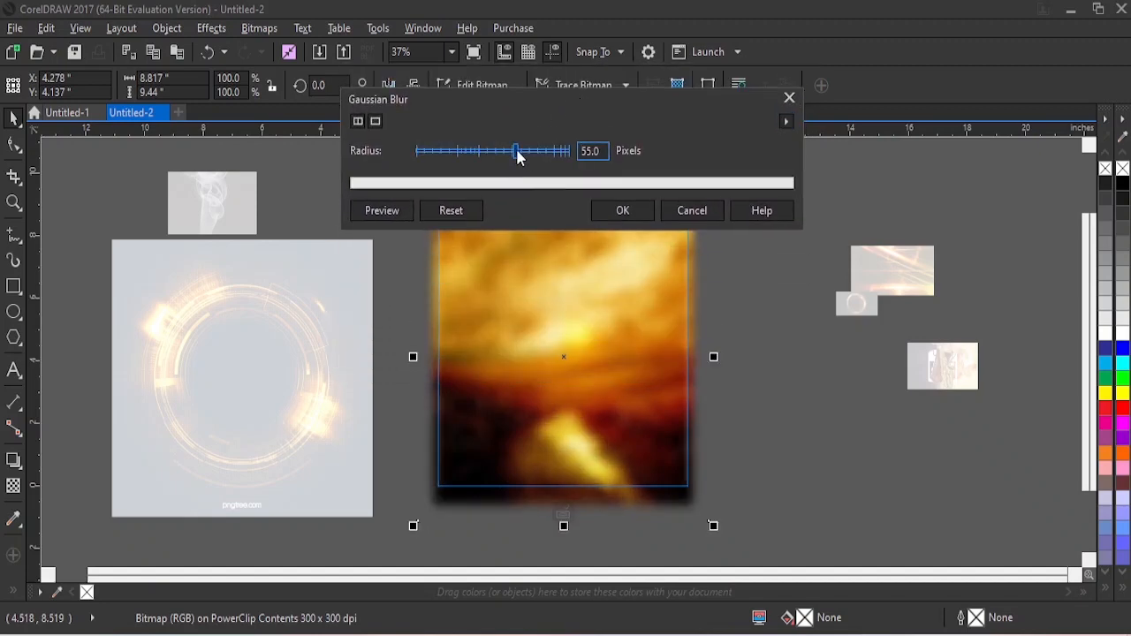
left_click(622, 213)
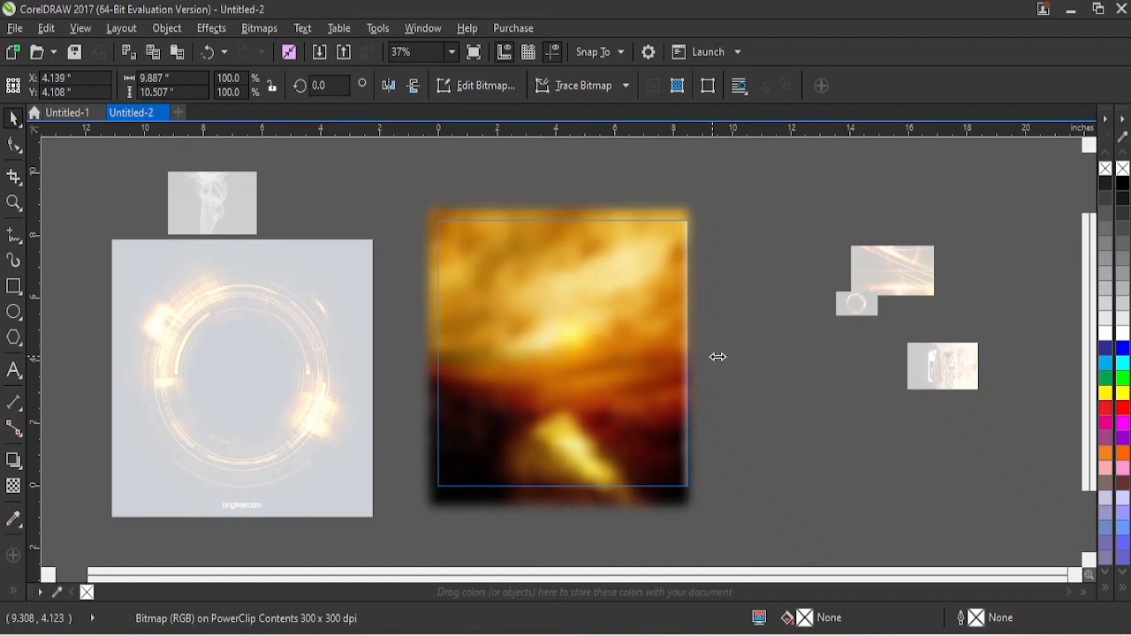
- Stretch the blurred sunset image to about 10.28 by 10.62 inches so it overlaps the page frame
left_click_drag(718, 356, 722, 356)
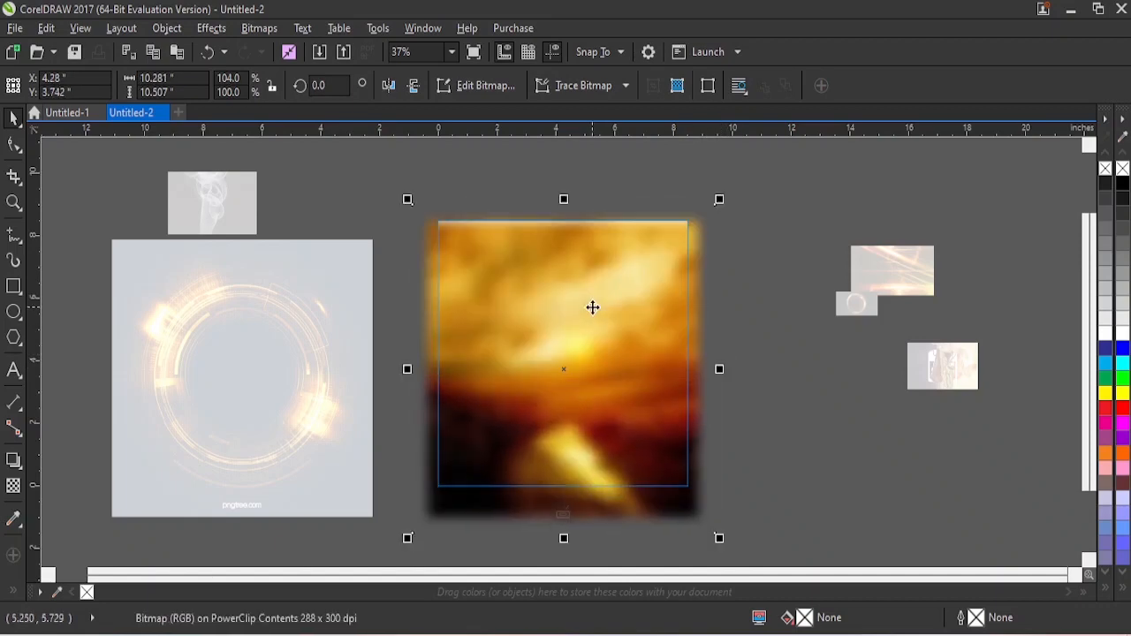
left_click_drag(564, 199, 563, 198)
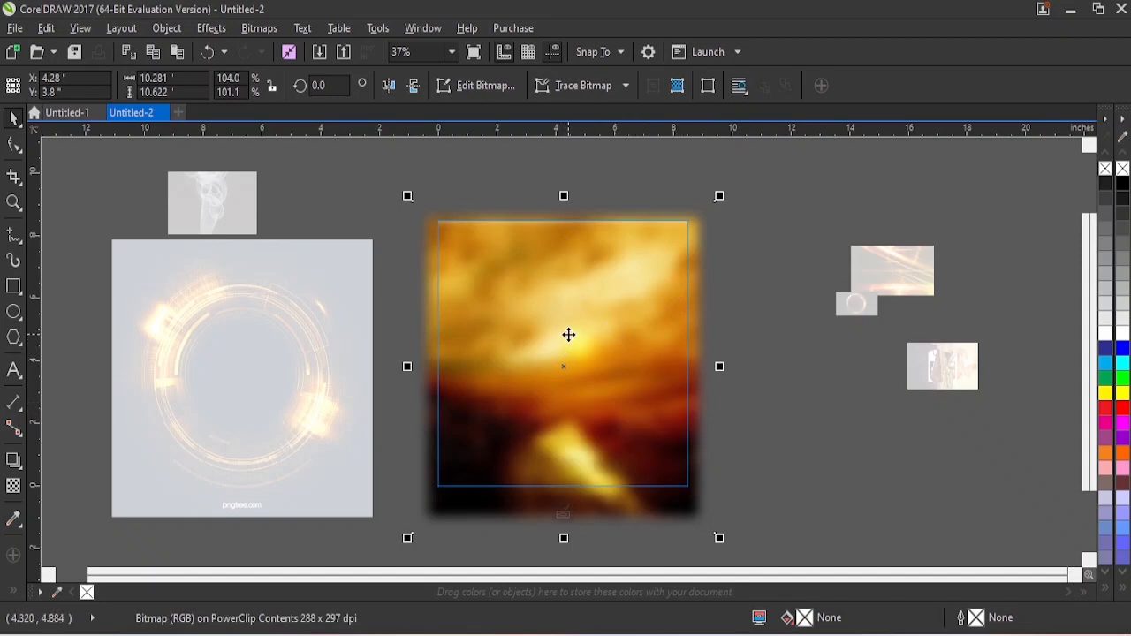
- Duplicate the blurred image straight above, mirror the copy vertically and position it over the page frame
left_click_drag(568, 334, 567, 272)
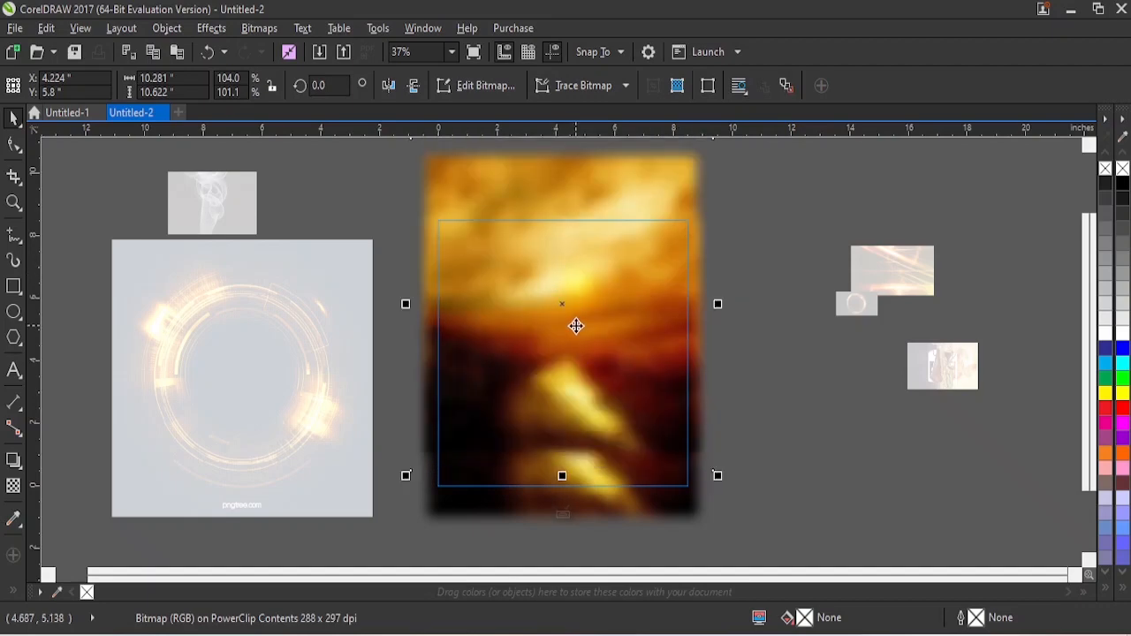
key("ctrl+z")
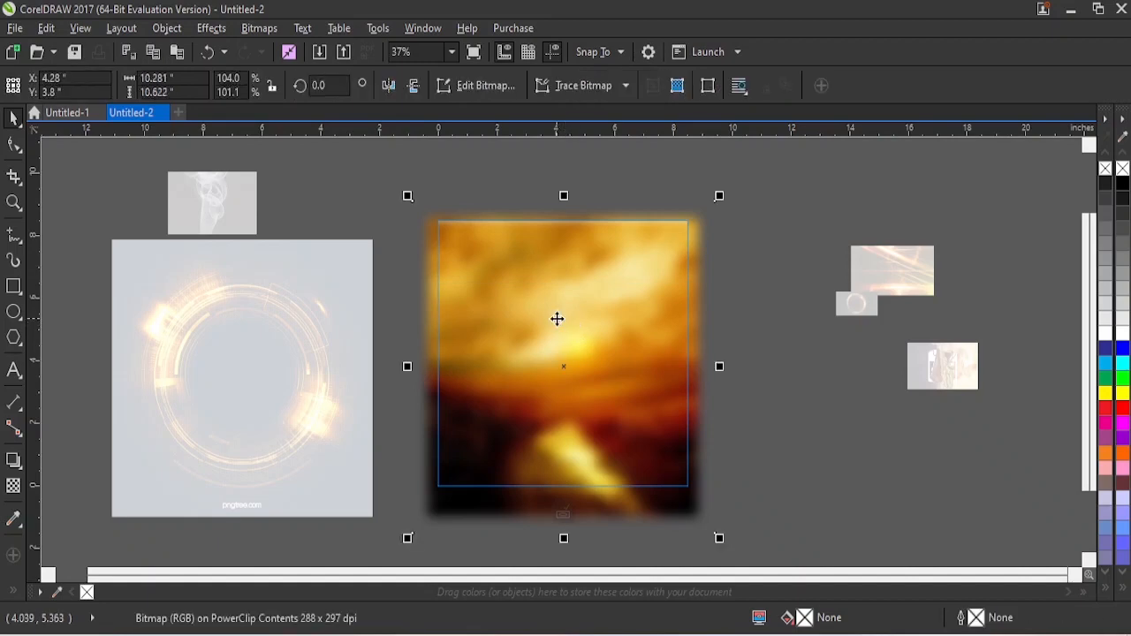
left_click_drag(559, 372, 560, 292)
left_click(413, 88)
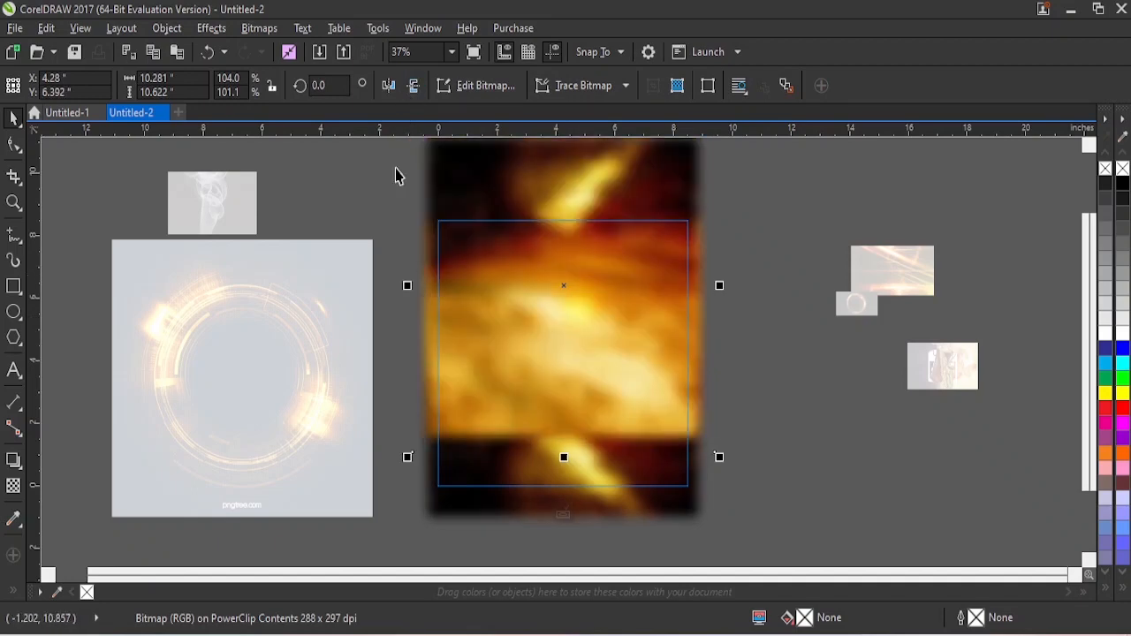
left_click_drag(597, 211, 591, 252)
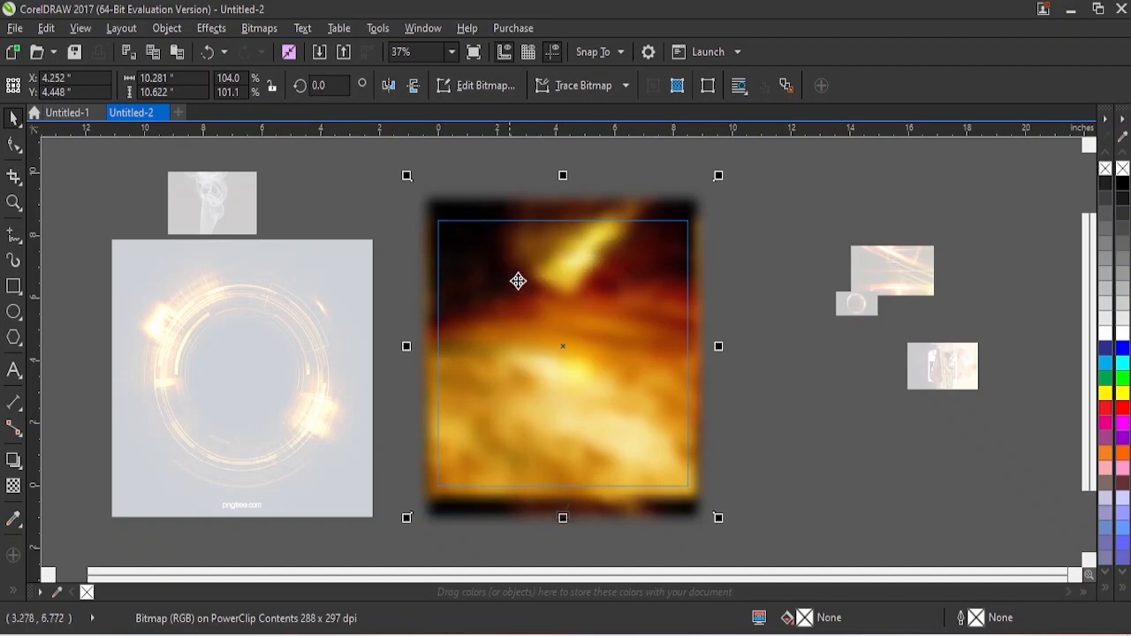
- Crop the mirrored copy to its upper part, about 8.82 by 6.93 inches
left_click(12, 177)
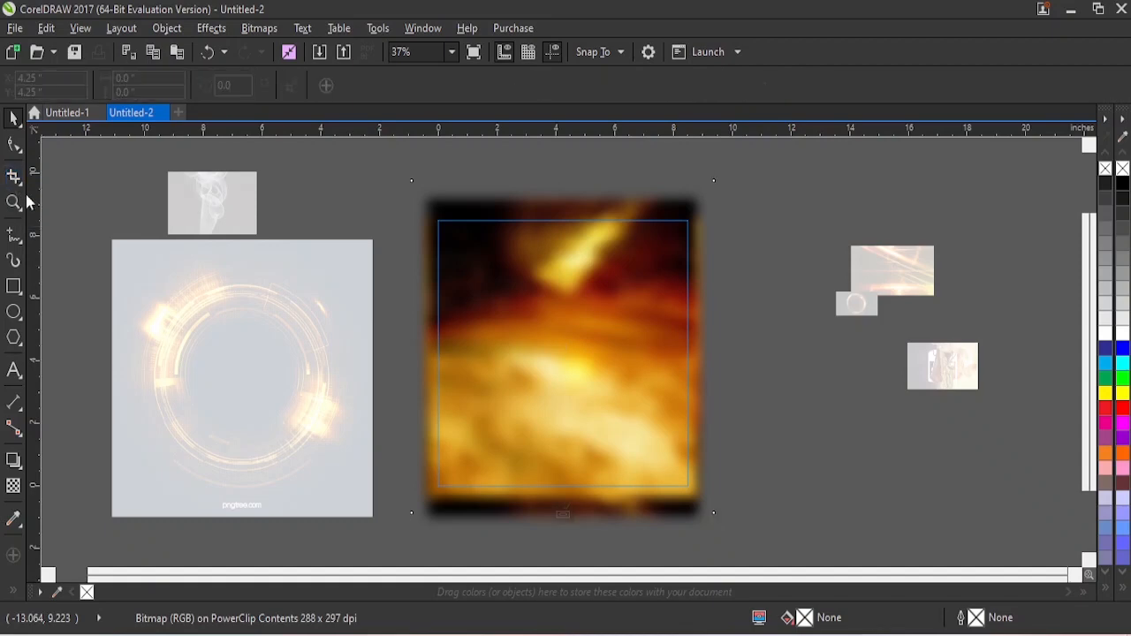
left_click_drag(433, 202, 692, 419)
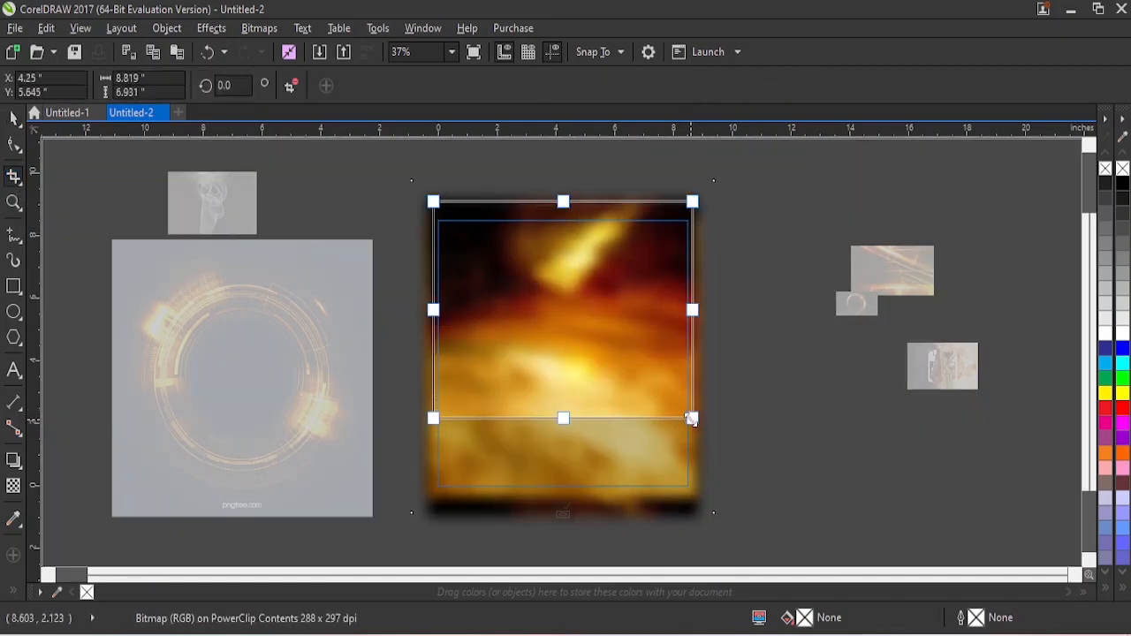
key("Return")
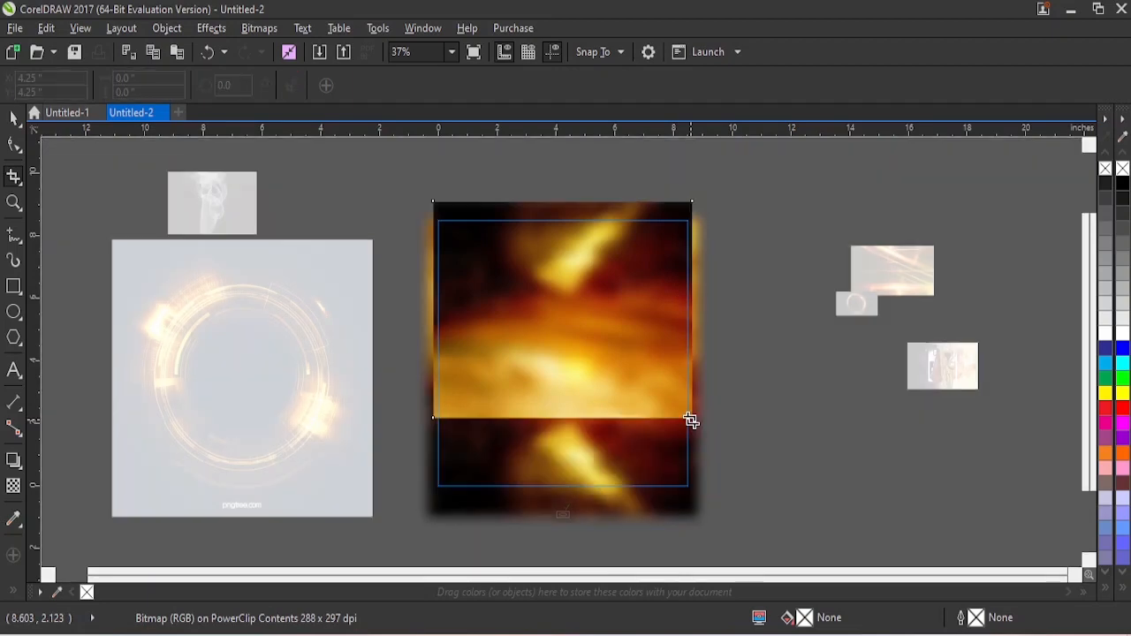
- Apply a near-vertical linear transparency to the cropped mirrored copy, fading its lower part into the image beneath
left_click(13, 124)
left_click(596, 336)
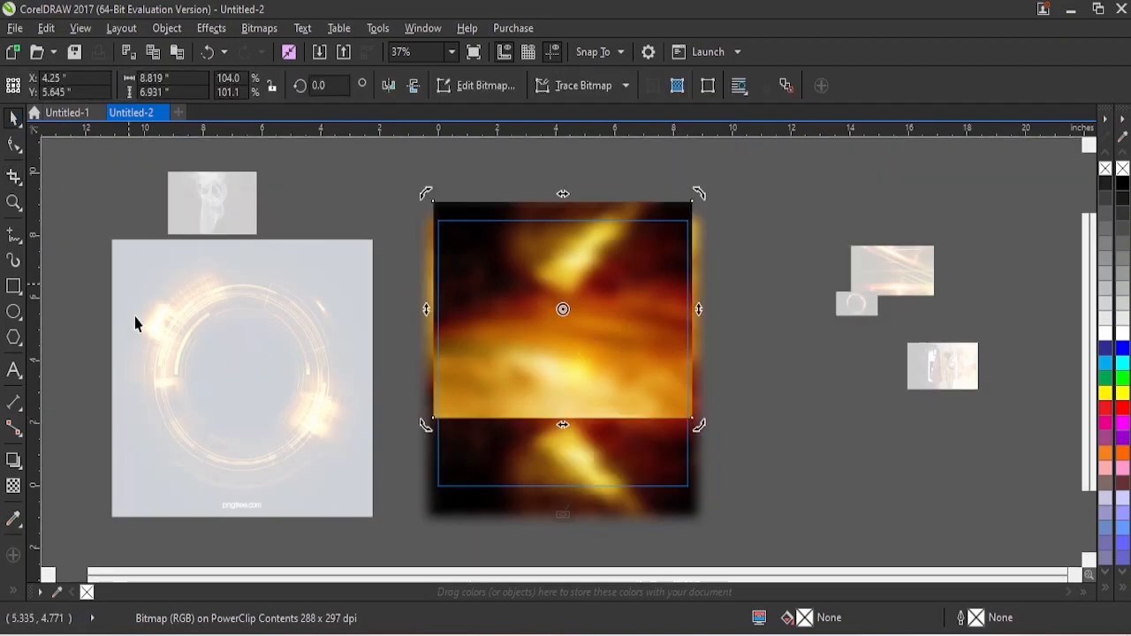
left_click(14, 488)
left_click_drag(574, 333, 575, 407)
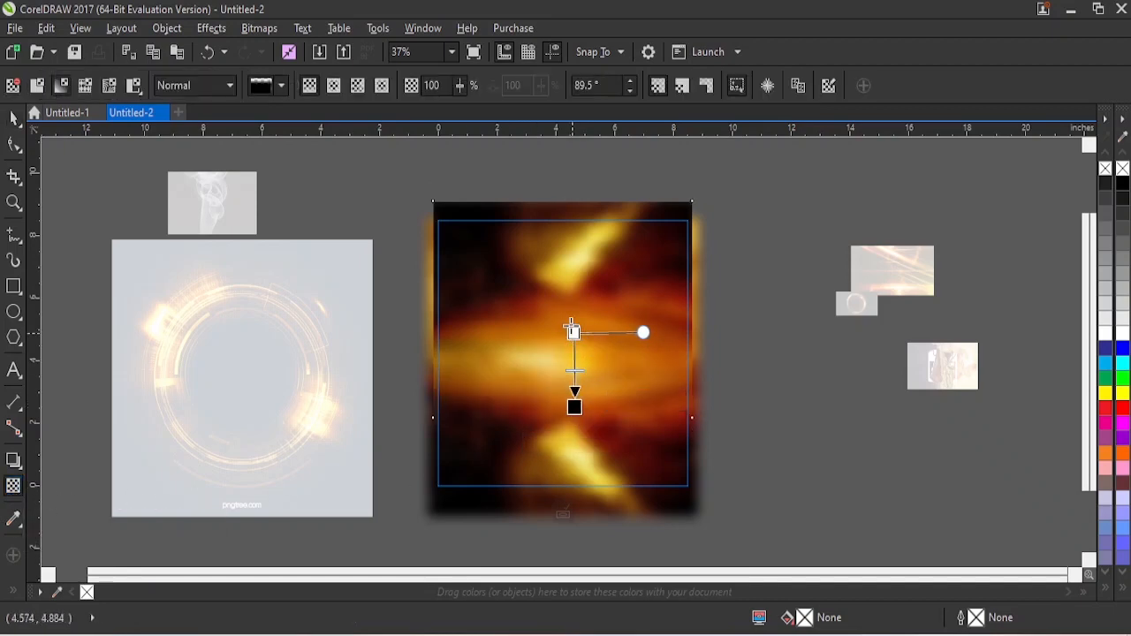
left_click_drag(574, 333, 569, 306)
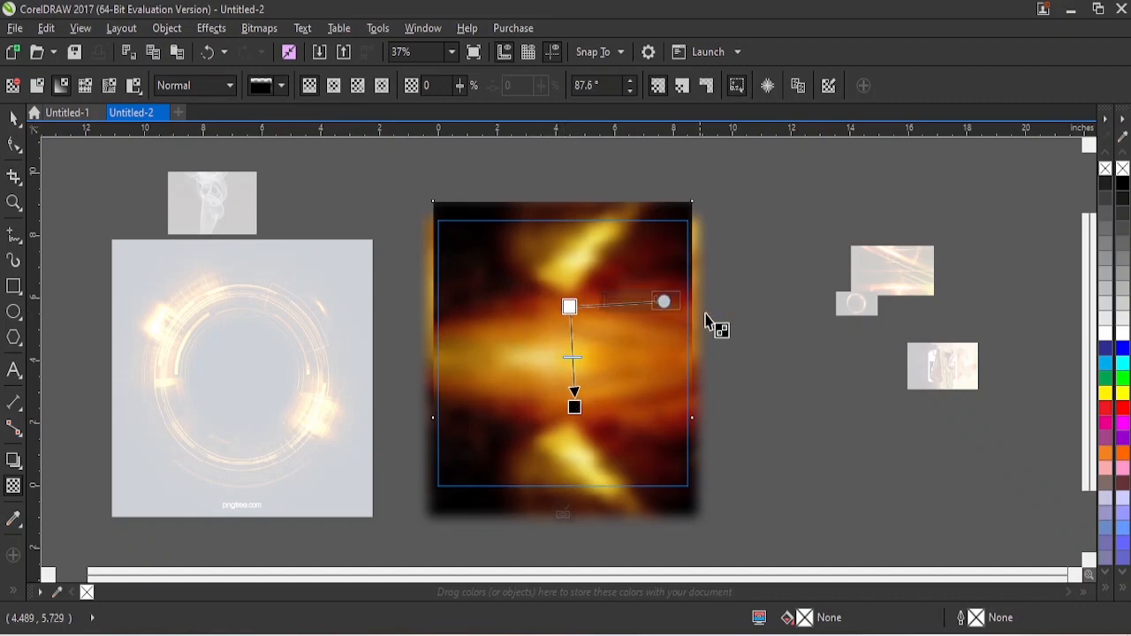
- Shift the faded mirrored copy up and the original blurred image down within the frame, and finish editing the PowerClip
left_click(13, 118)
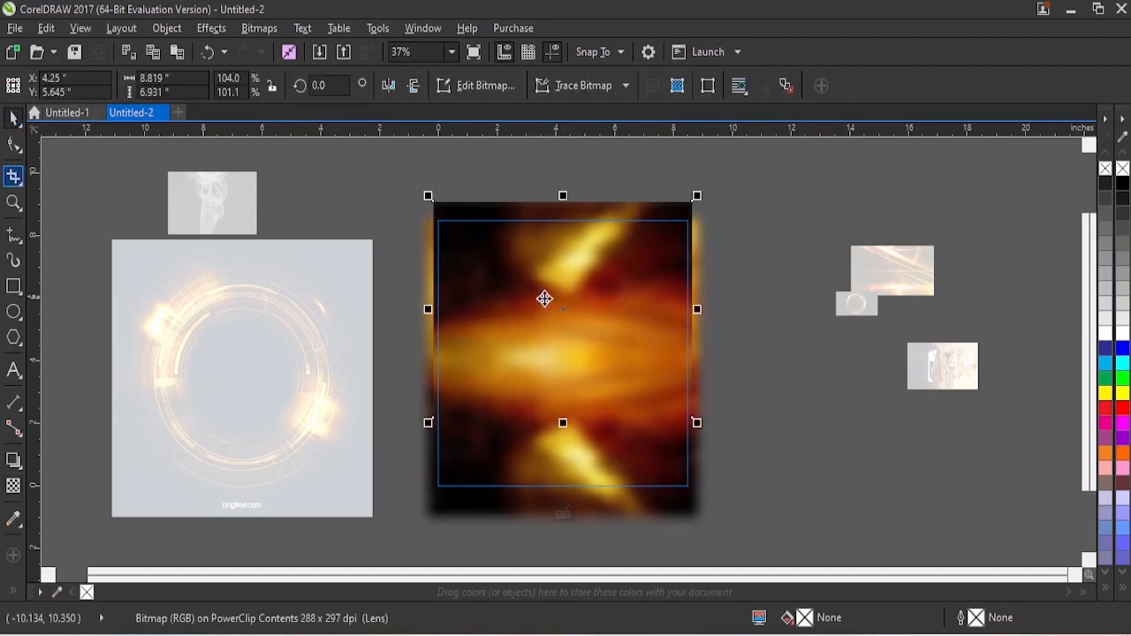
left_click_drag(567, 303, 569, 292)
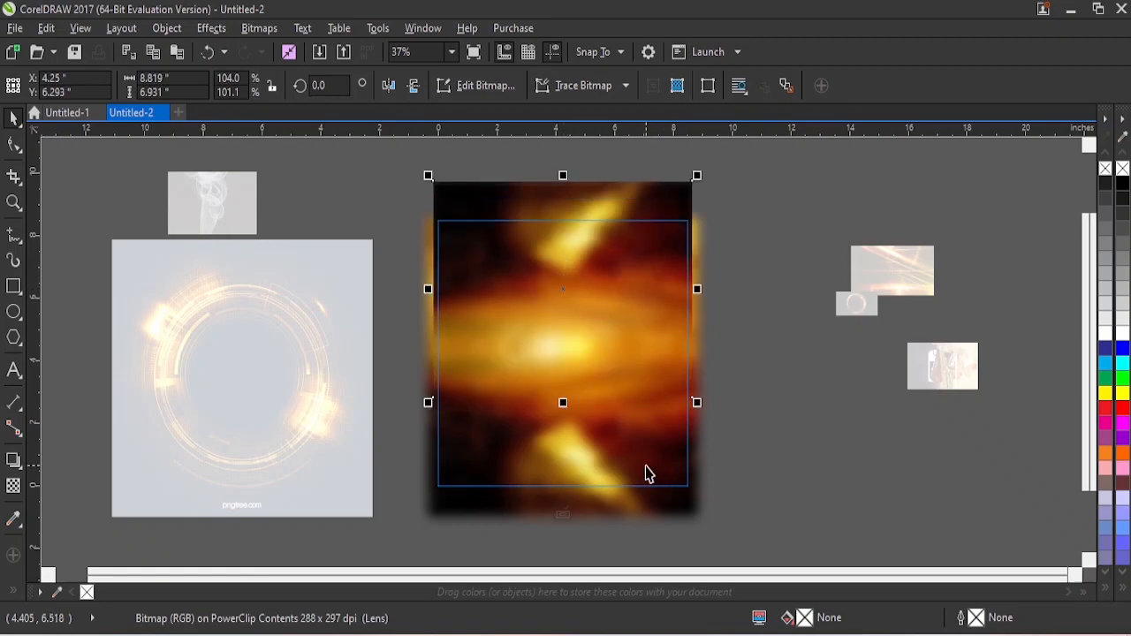
mouse_move(622, 469)
left_mouse_down()
mouse_move(621, 496)
mouse_move(619, 484)
left_mouse_up()
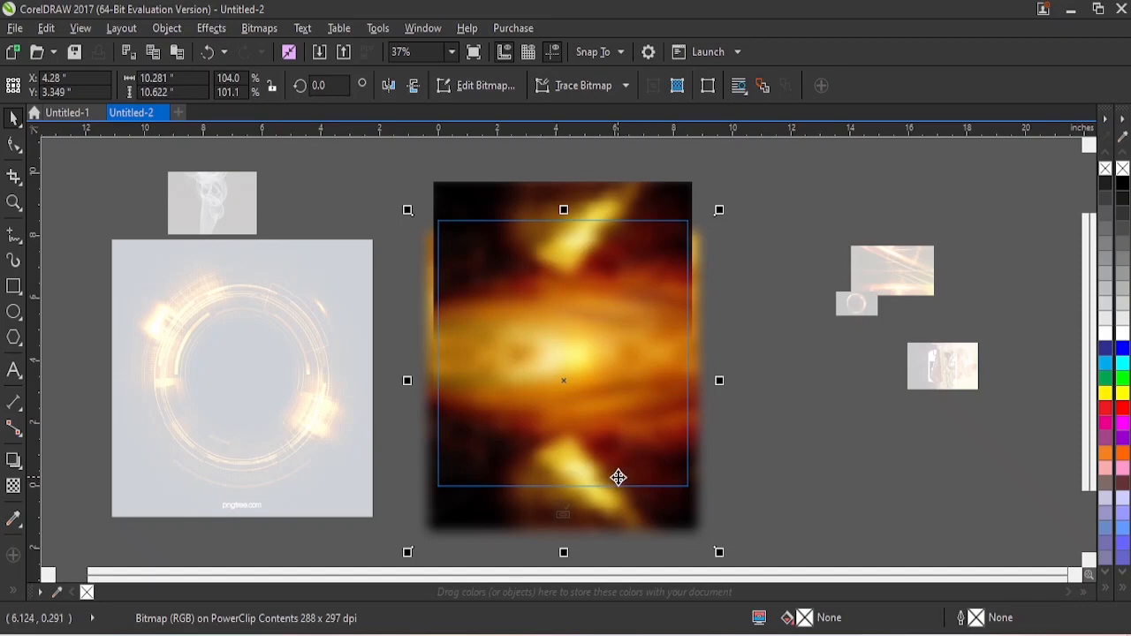
left_click_drag(590, 248, 579, 251)
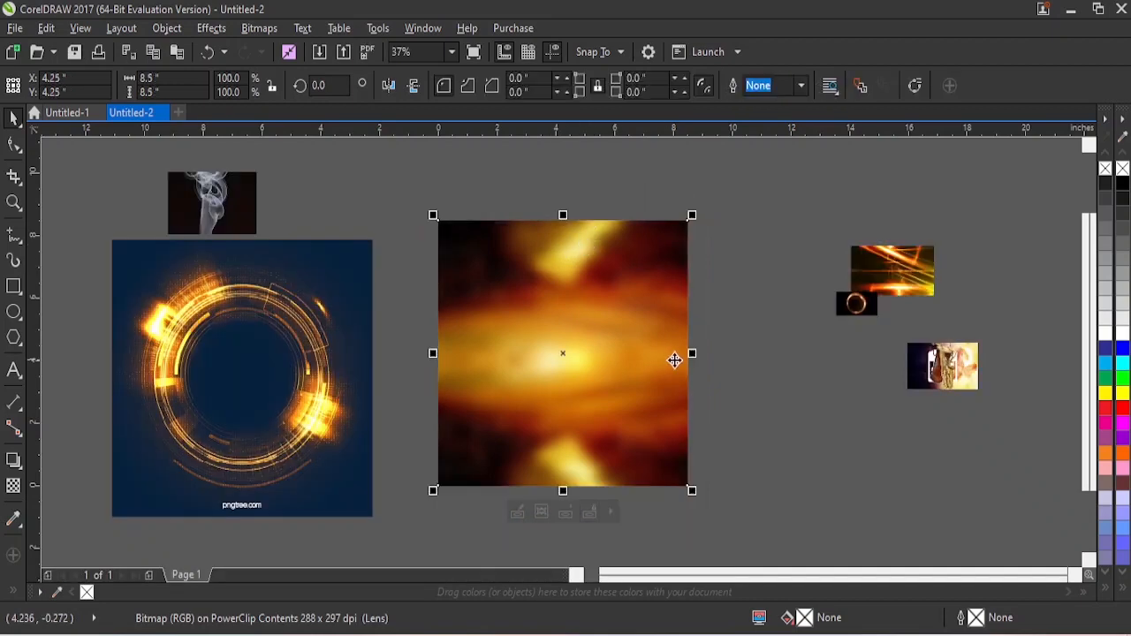
left_click(736, 348)
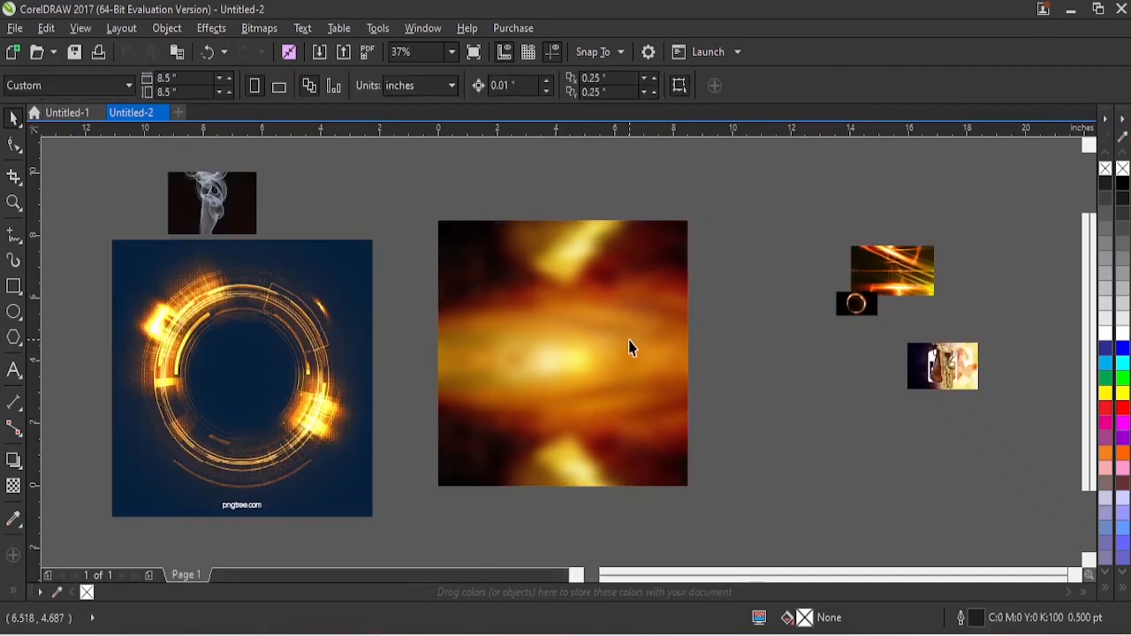
left_click(606, 307)
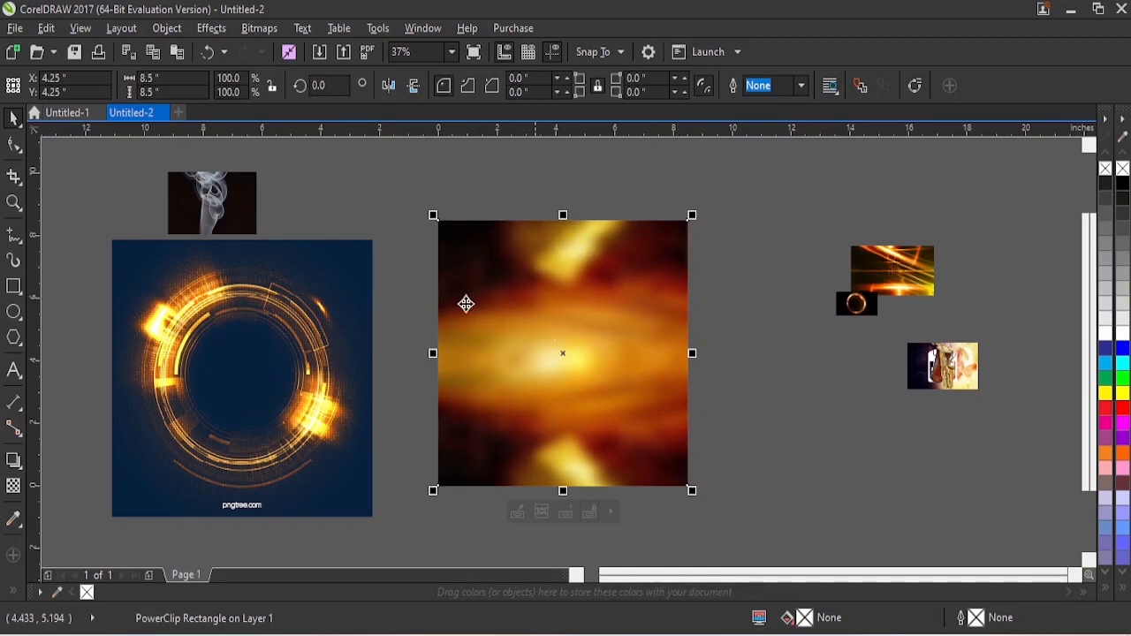
- PowerClip the glowing golden ring image inside the page rectangle and open the PowerClip contents for editing
left_click(296, 343)
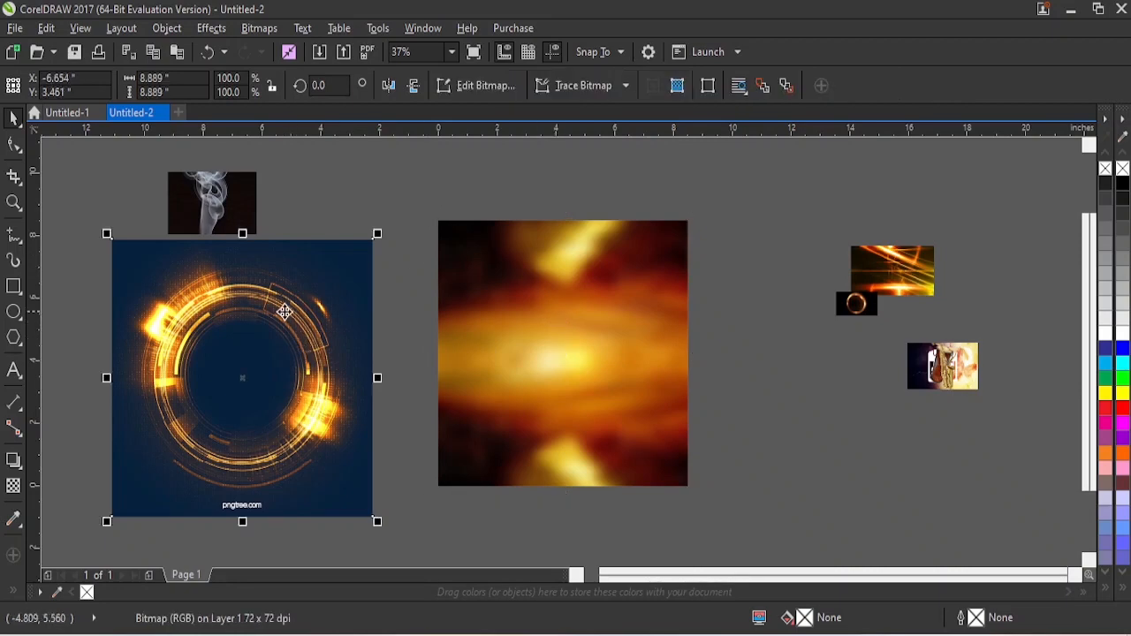
left_click_drag(272, 320, 543, 296)
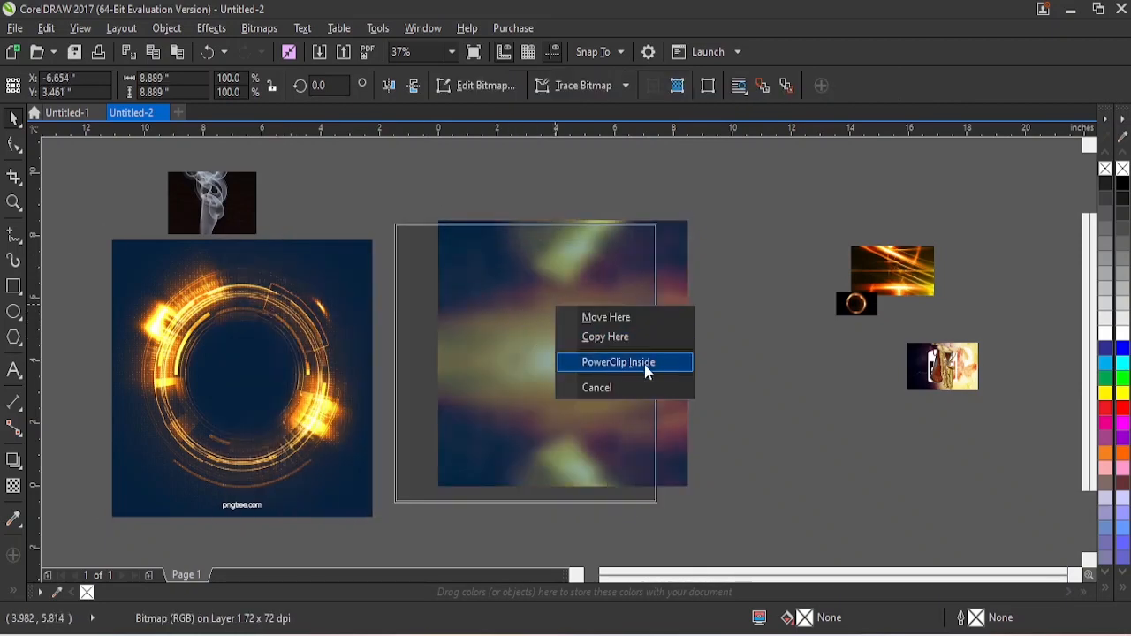
left_click(644, 366)
right_click(539, 298)
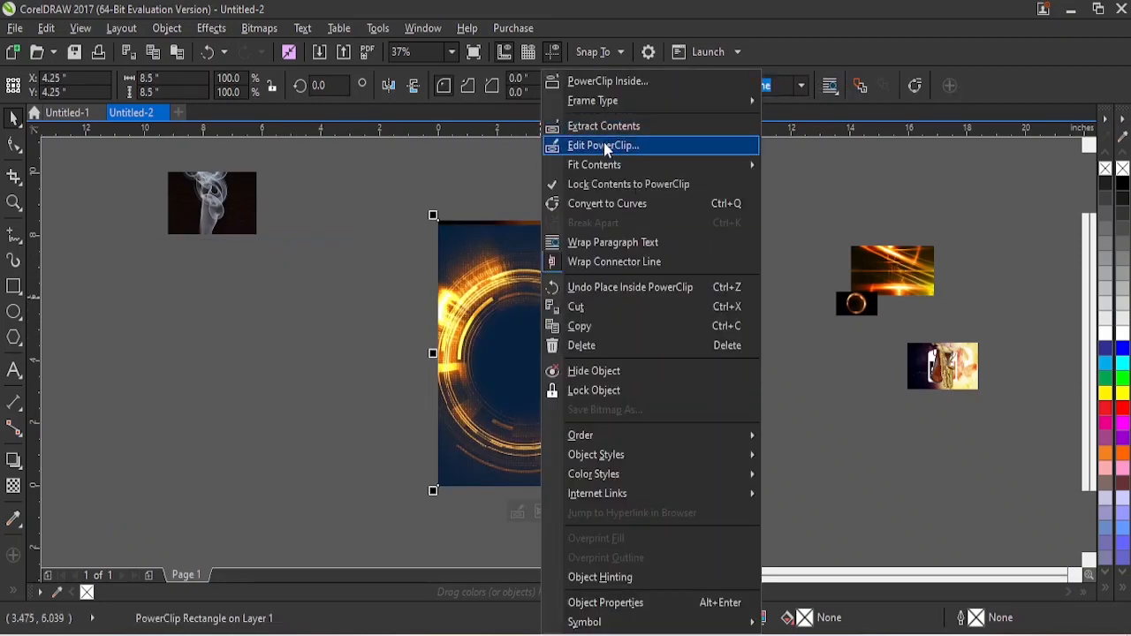
left_click(504, 209)
left_click(592, 386)
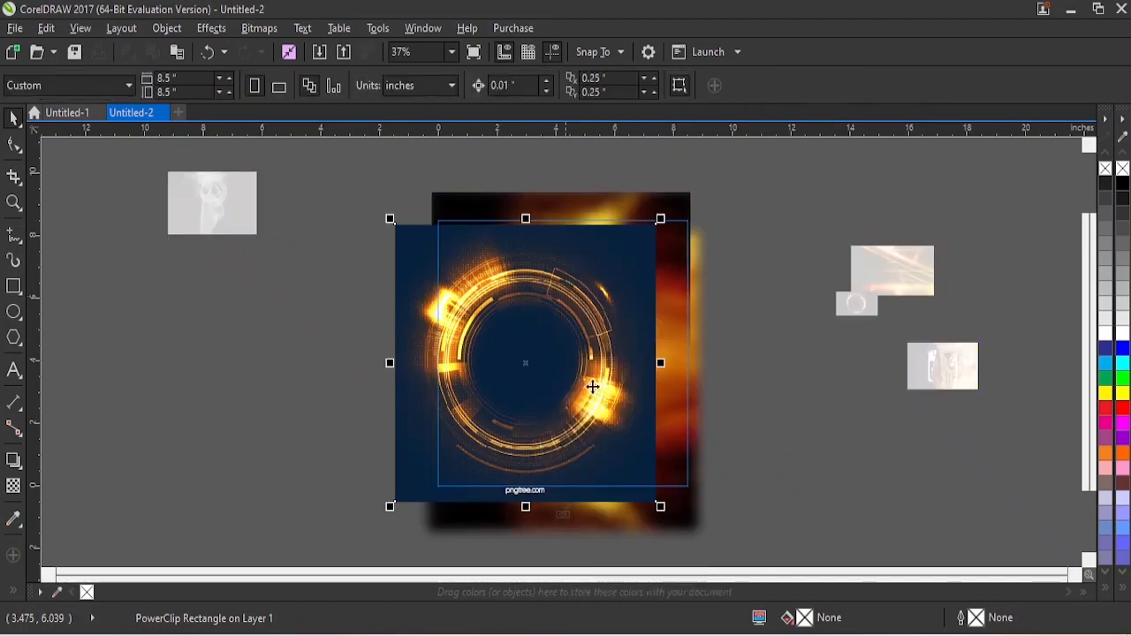
- Crop the golden ring image to about 8.31 by 8.09 inches, cutting off the watermark, and move it over the page frame
left_click(13, 177)
left_click_drag(399, 230, 644, 483)
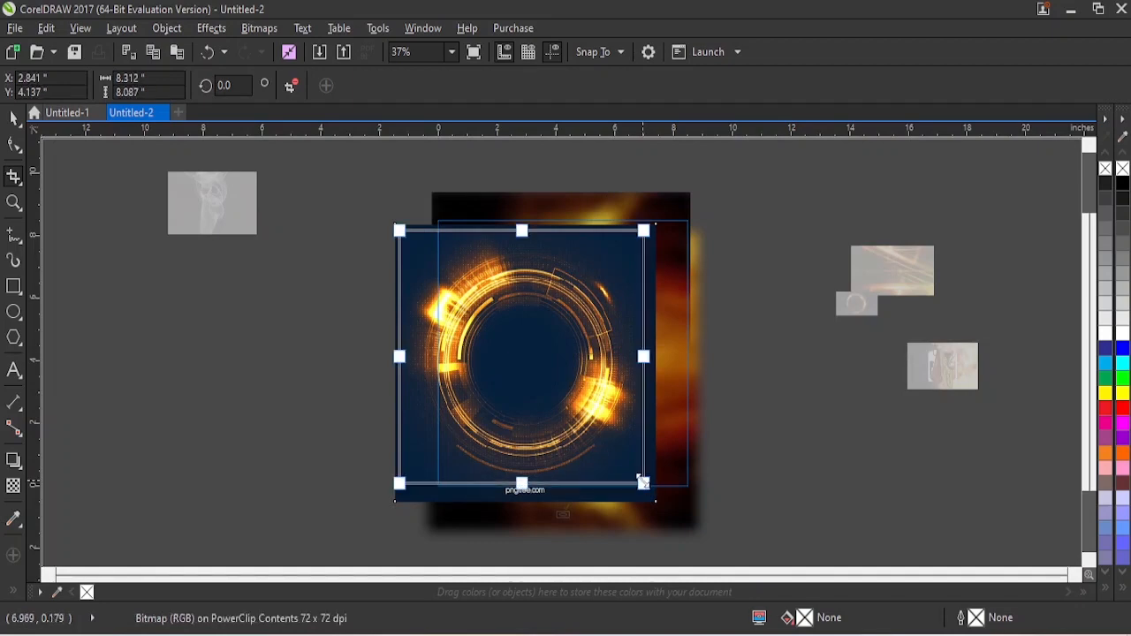
key("Return")
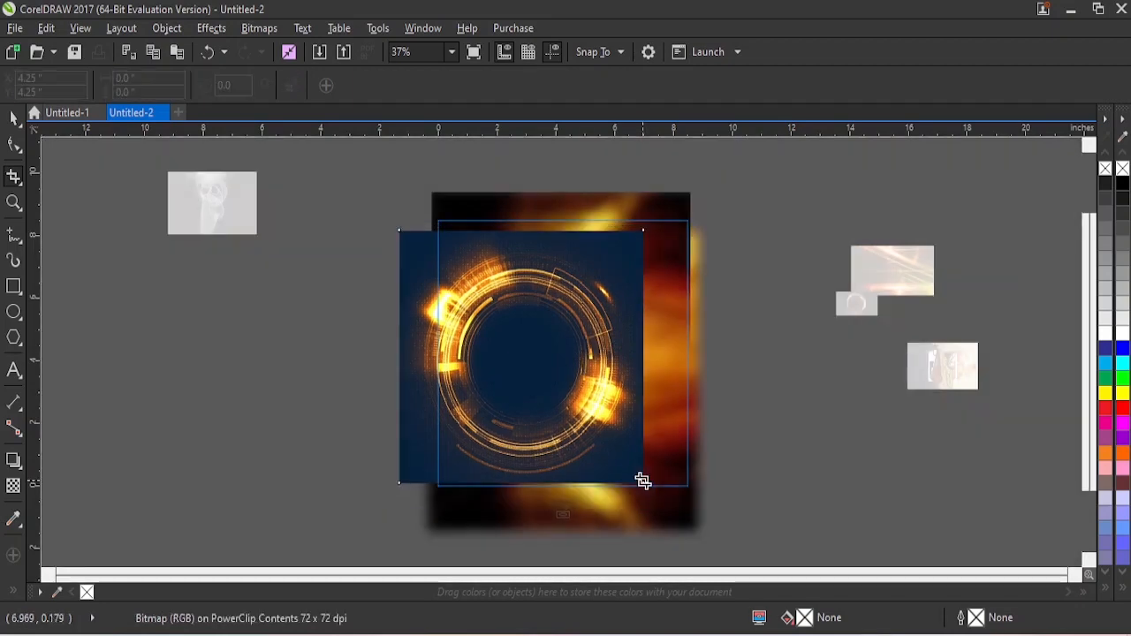
left_click(13, 115)
left_click_drag(500, 312, 539, 304)
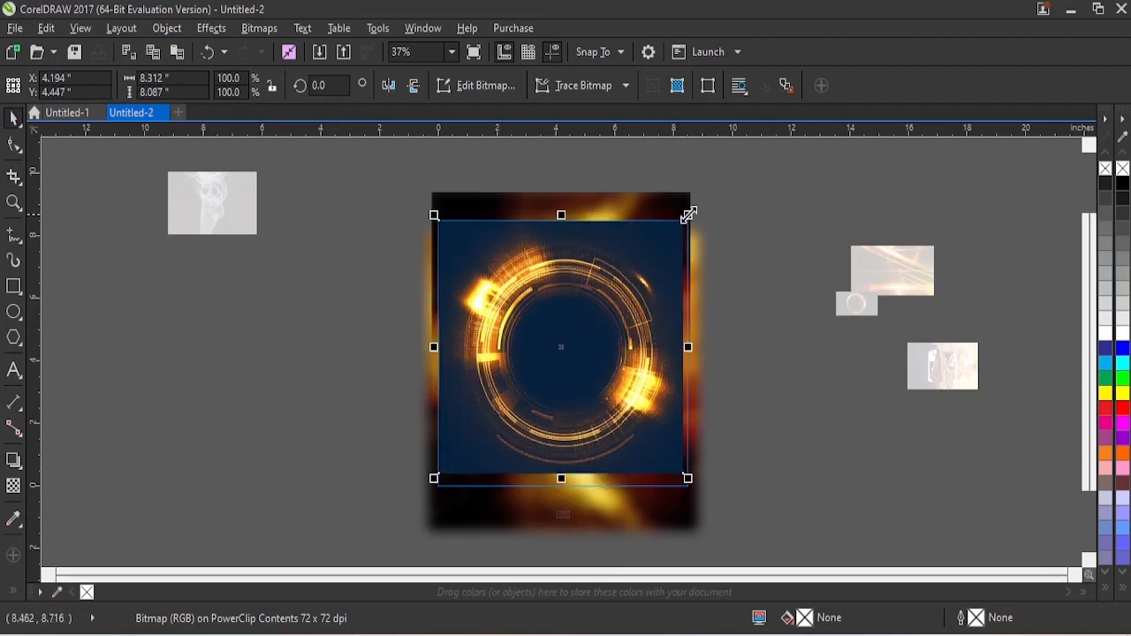
- Scale the golden ring image down to about 7.75 by 7.54 inches and centre it within the page frame
left_click_drag(687, 218, 672, 231)
mouse_move(580, 316)
left_mouse_down()
mouse_move(568, 310)
mouse_move(583, 311)
left_mouse_up()
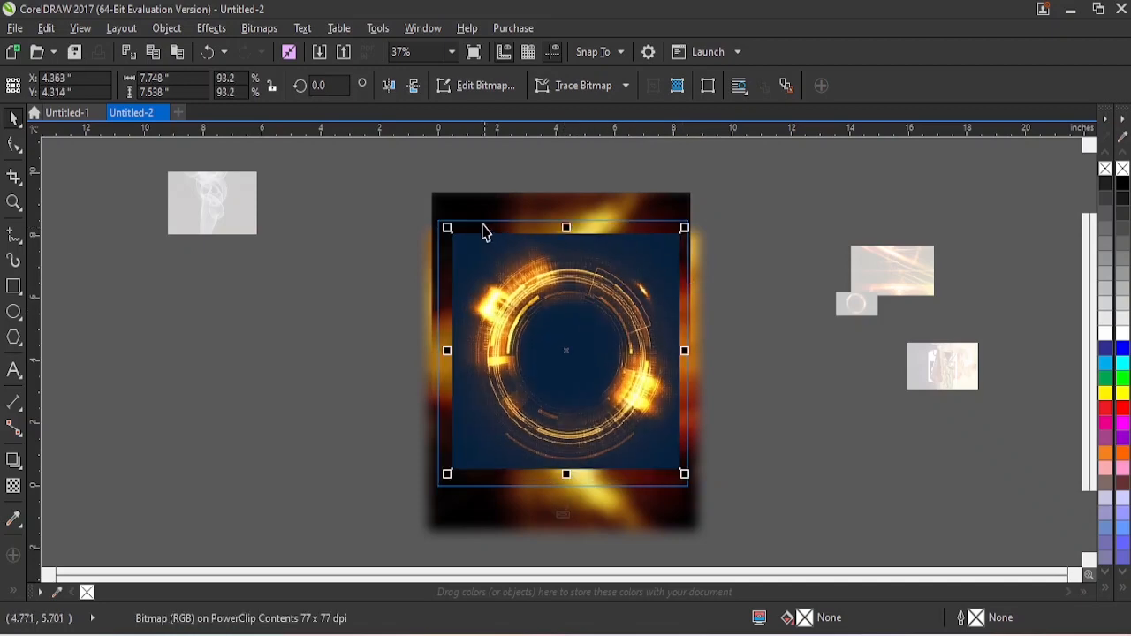
left_click_drag(559, 318, 555, 321)
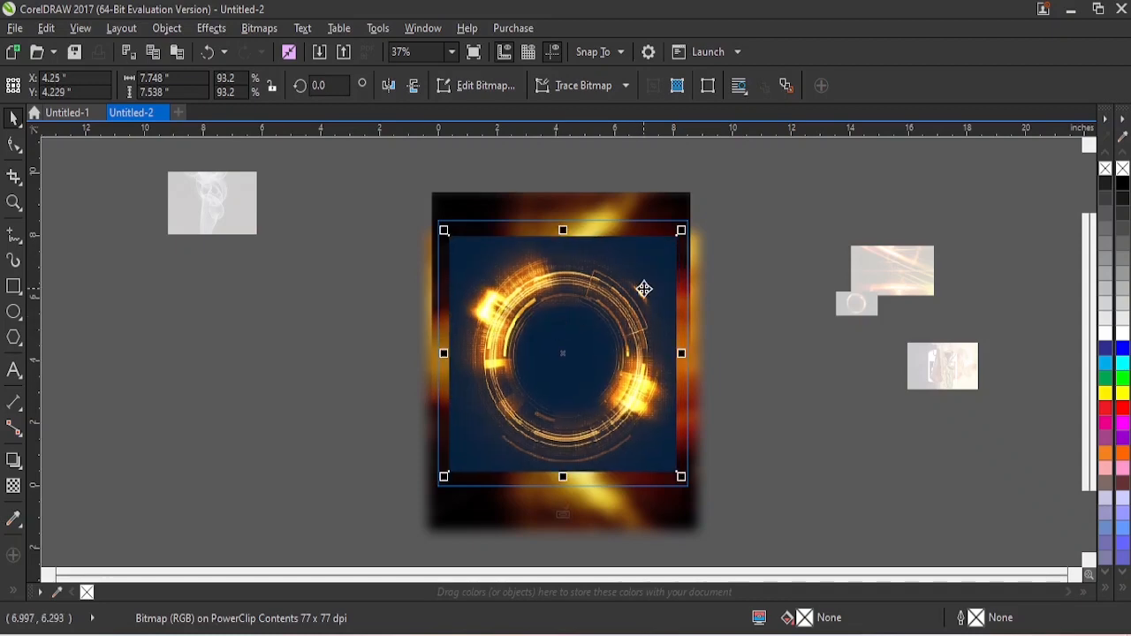
- Convert the ring image to a 300 dpi RGB bitmap with anti-aliasing and a transparent background
left_click(265, 28)
left_click(301, 51)
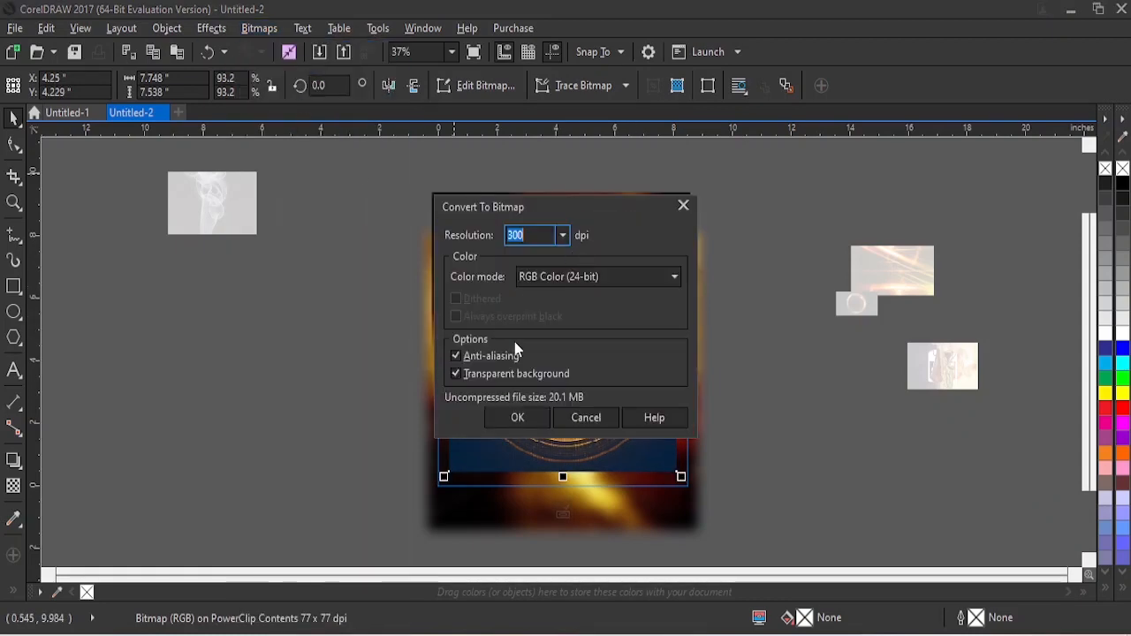
left_click(522, 419)
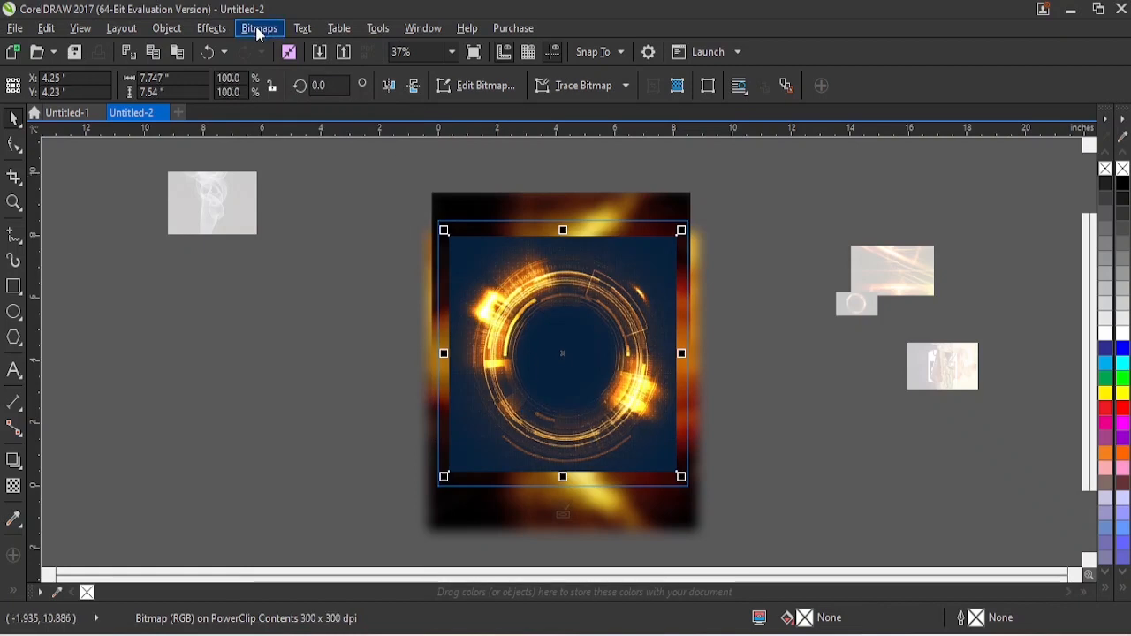
- Apply a circular black Vignette effect to the ring image with offset 107 and fade 36
left_click(260, 28)
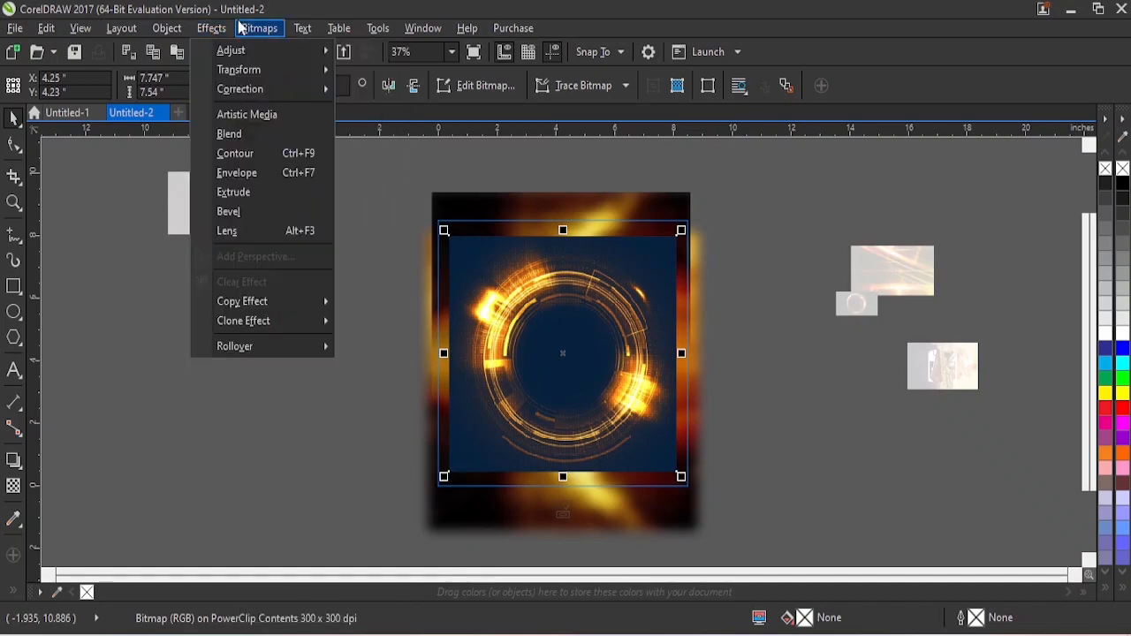
mouse_move(212, 29)
mouse_move(259, 32)
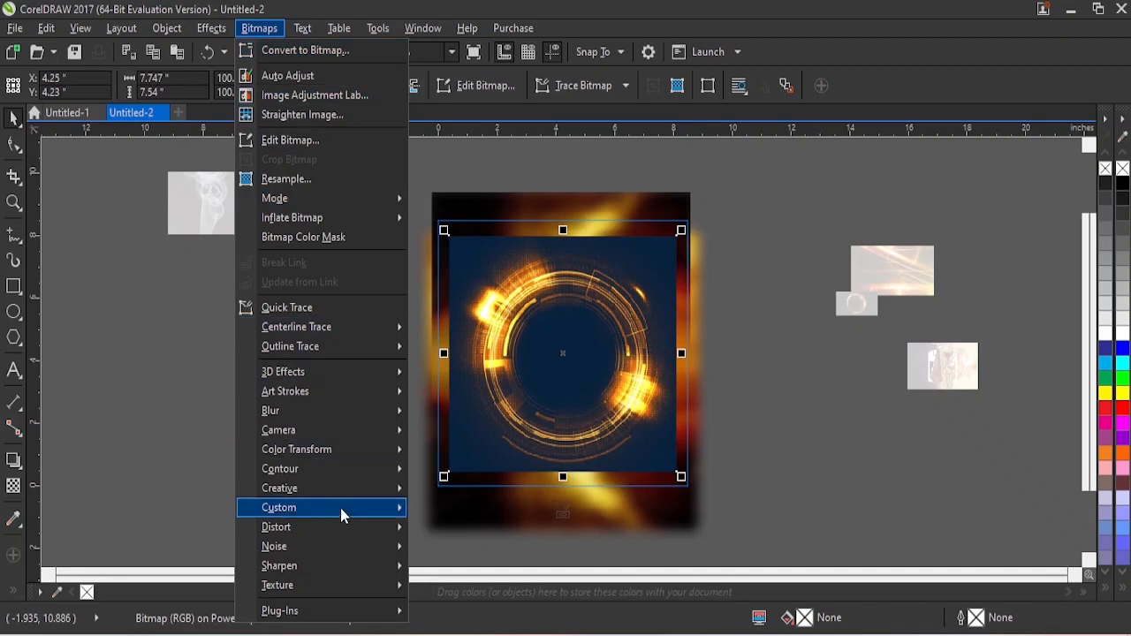
mouse_move(326, 487)
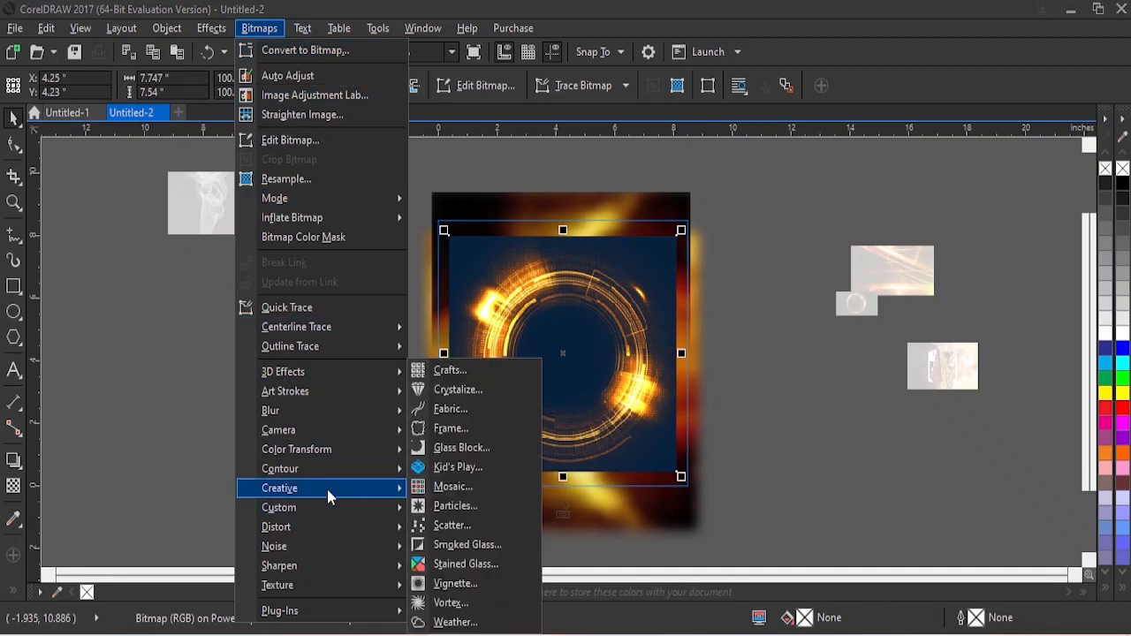
left_click(452, 585)
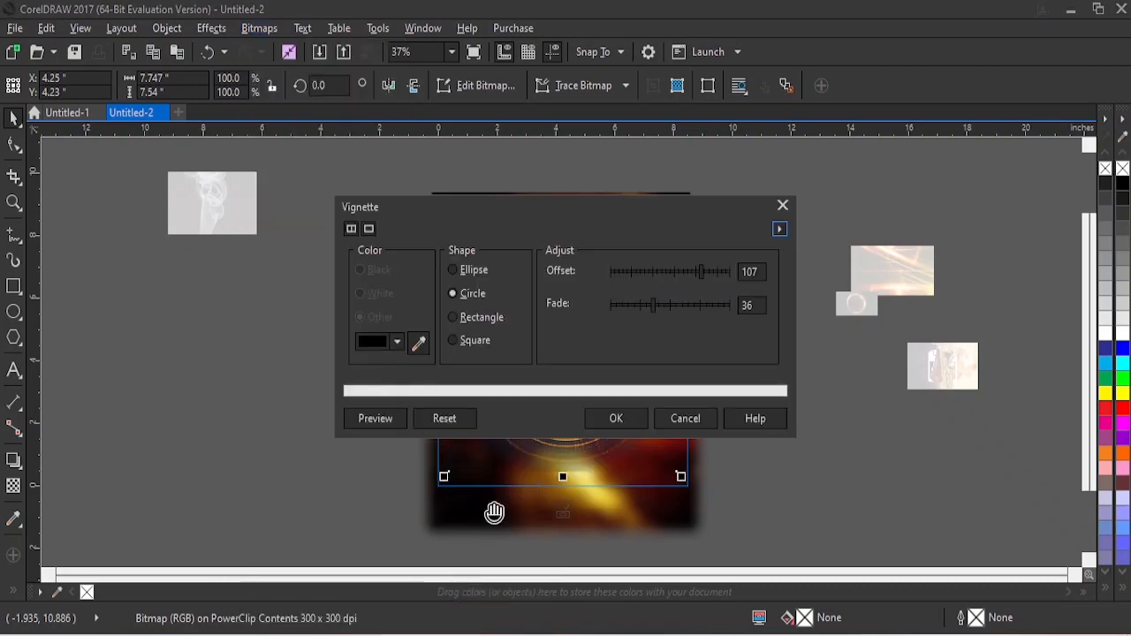
left_click_drag(531, 200, 531, 14)
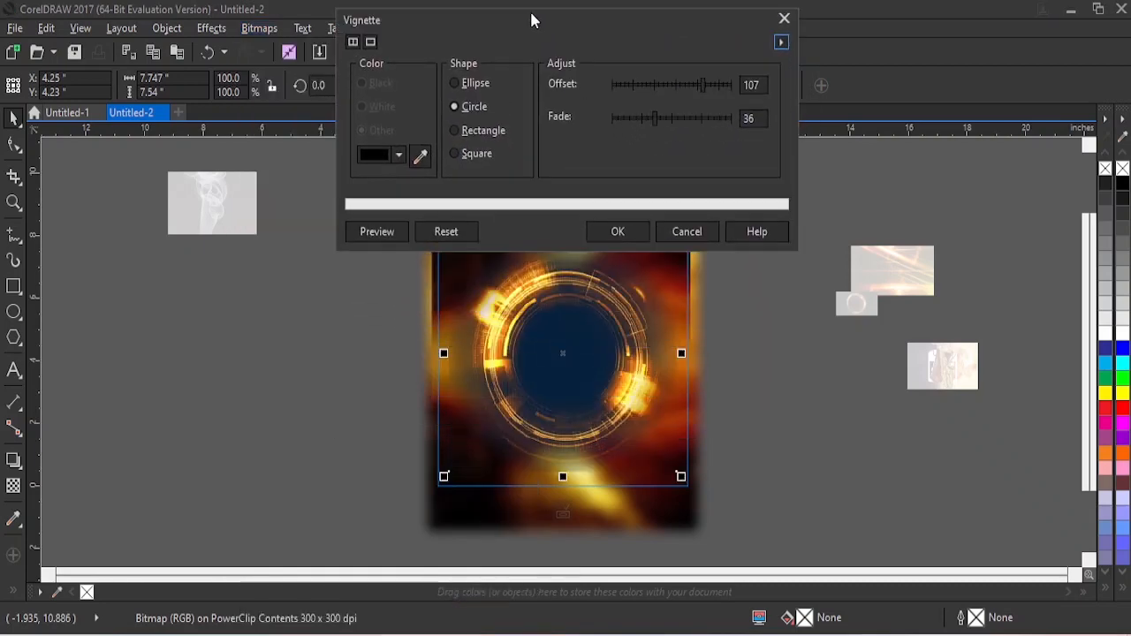
left_click(454, 83)
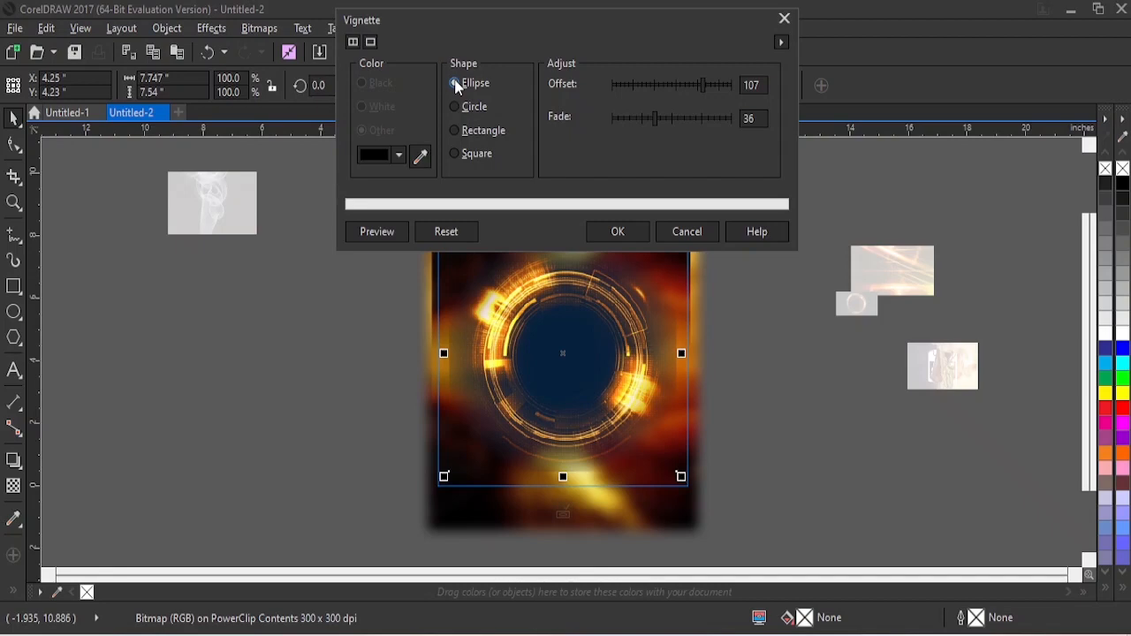
left_click(456, 106)
left_click(618, 232)
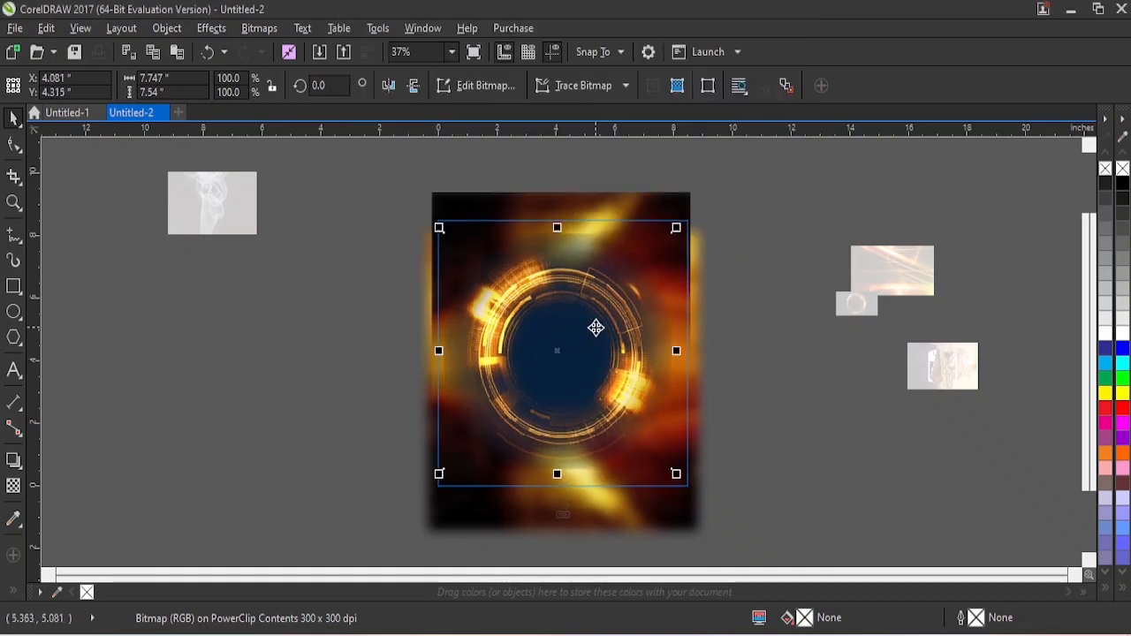
- Try the Screen transparency merge mode on the vignetted ring image
left_click(596, 327)
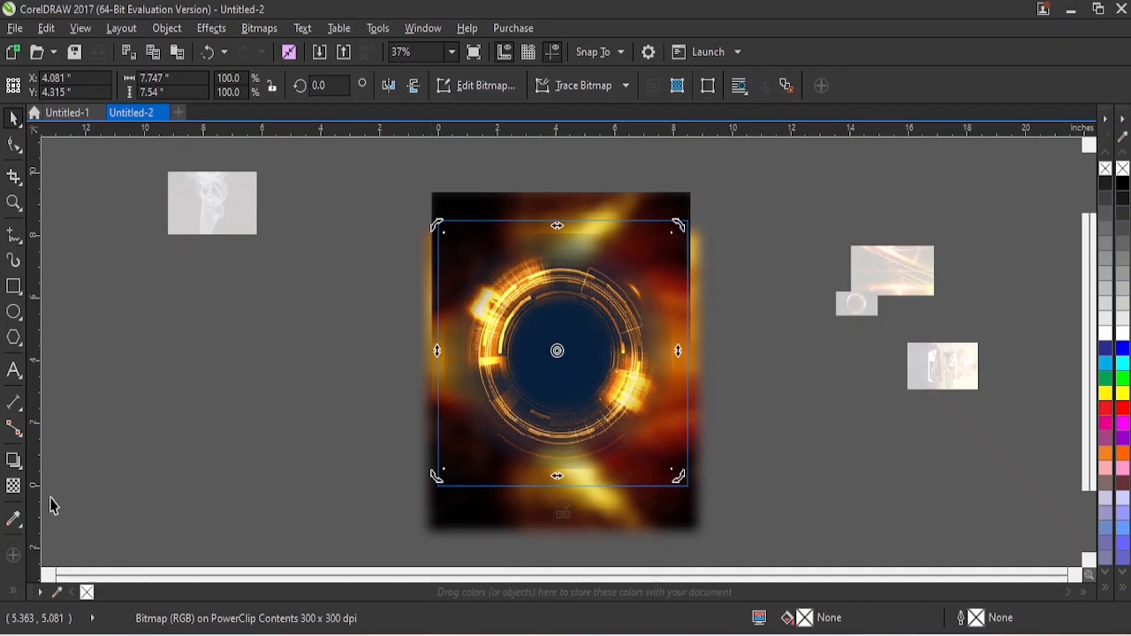
left_click(13, 486)
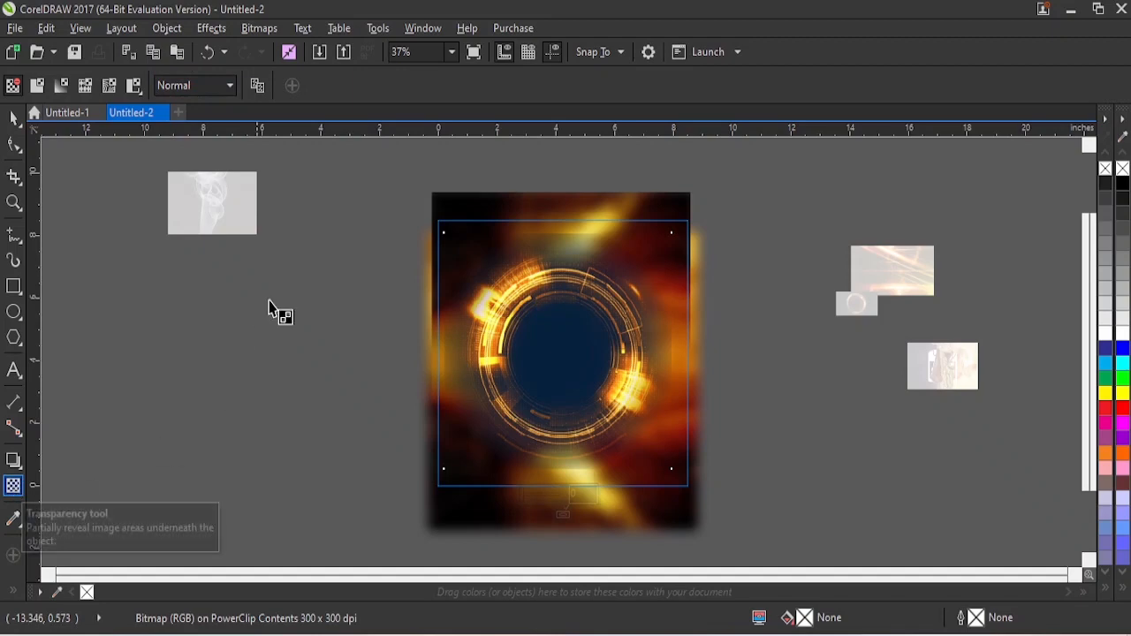
left_click(230, 86)
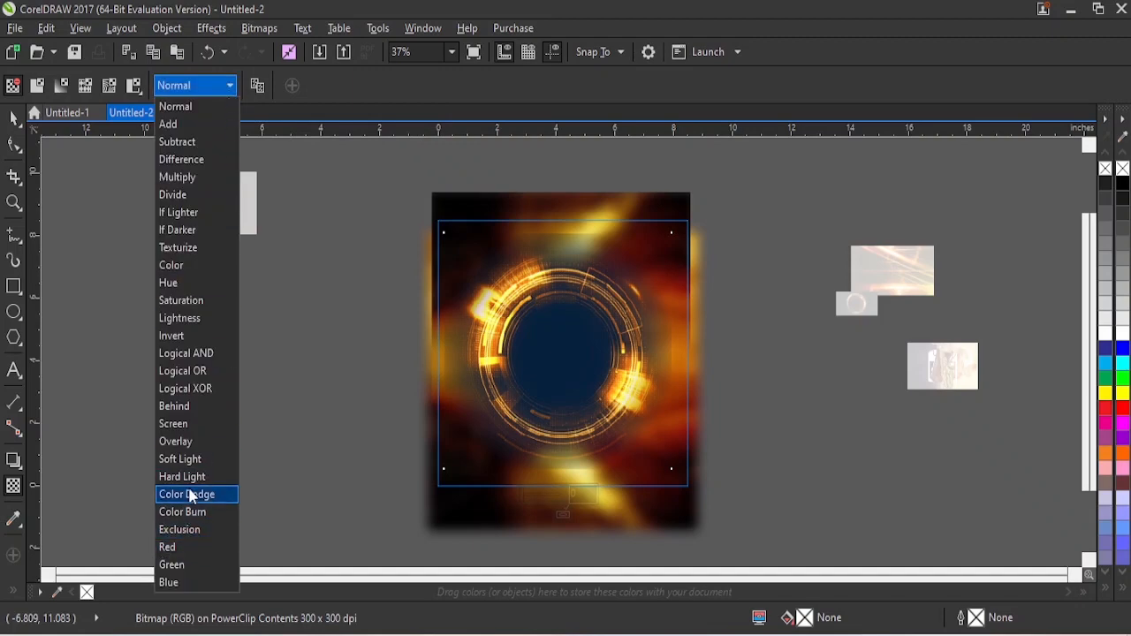
left_click(189, 425)
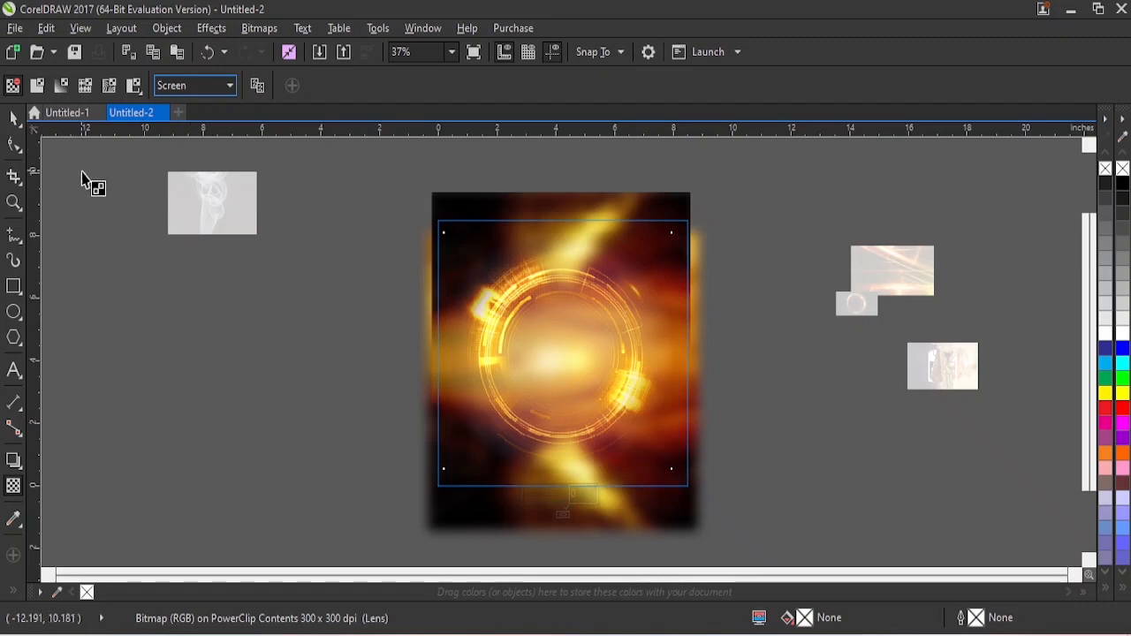
- Undo the Screen merge mode, the last move and the vignette on the ring image
left_click(206, 53)
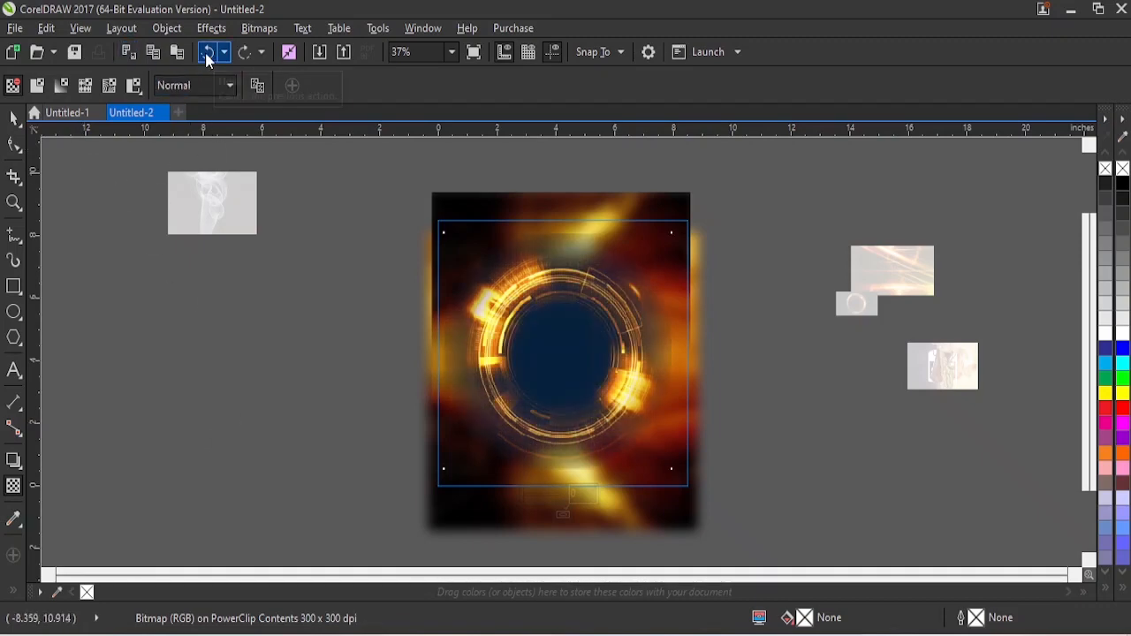
left_click(204, 50)
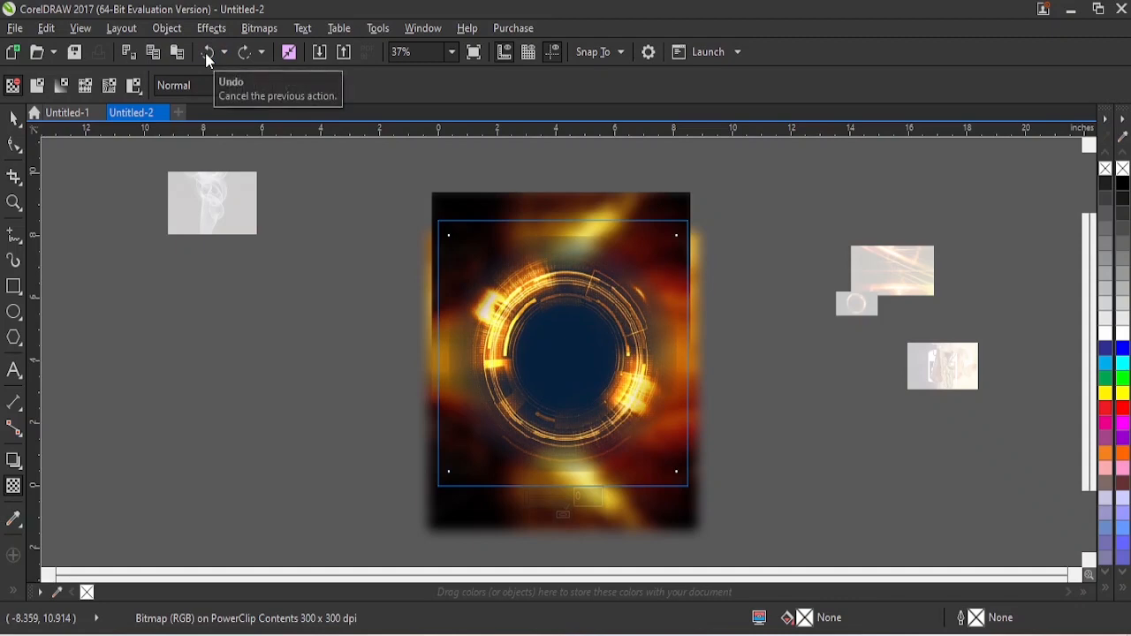
left_click(205, 52)
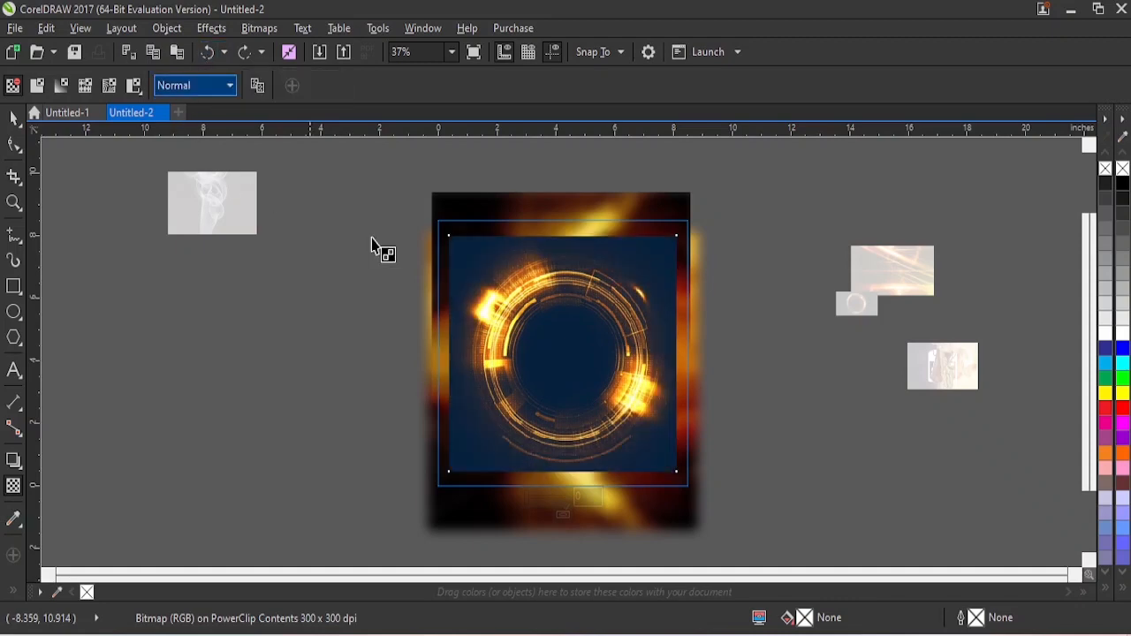
left_click(14, 117)
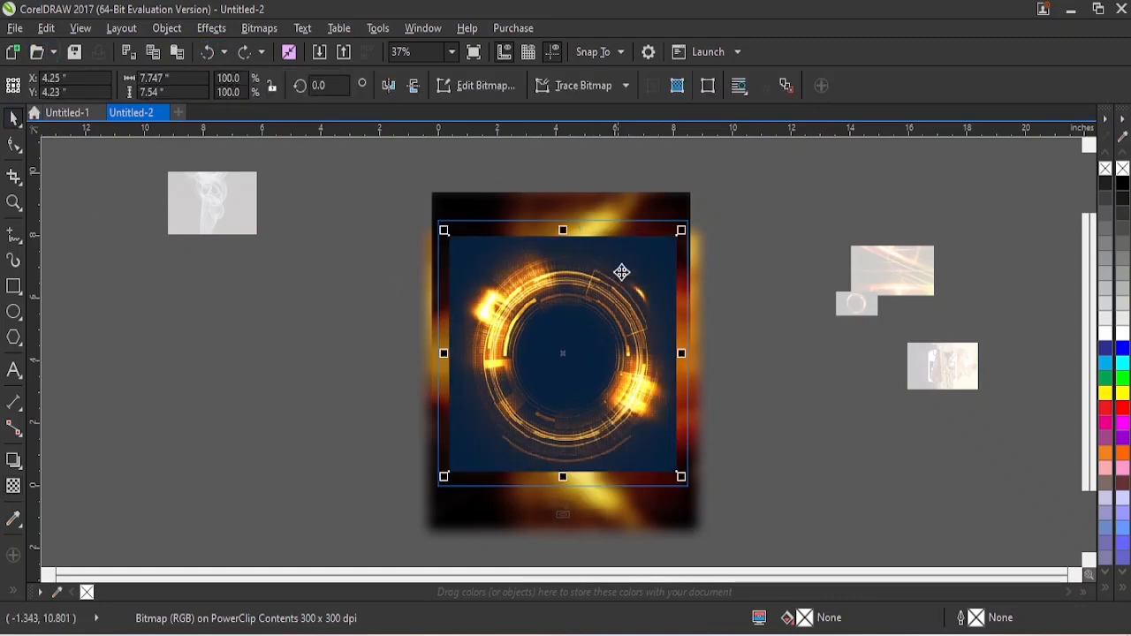
- Apply a circular Vignette effect to the ring image with offset 100 and fade 36
left_click(259, 28)
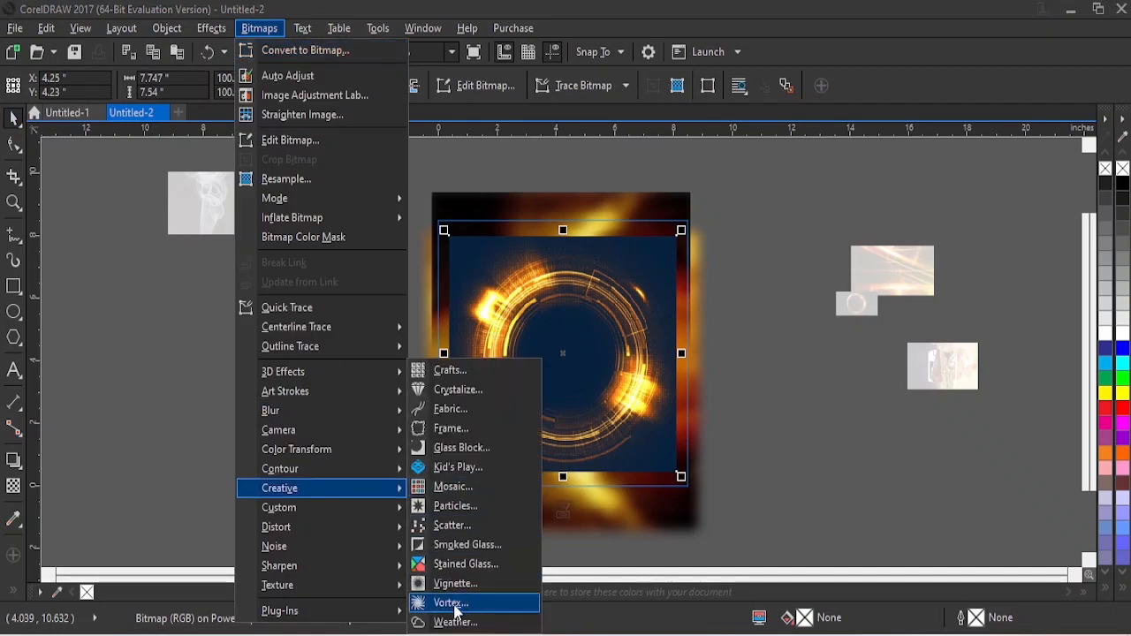
left_click(456, 583)
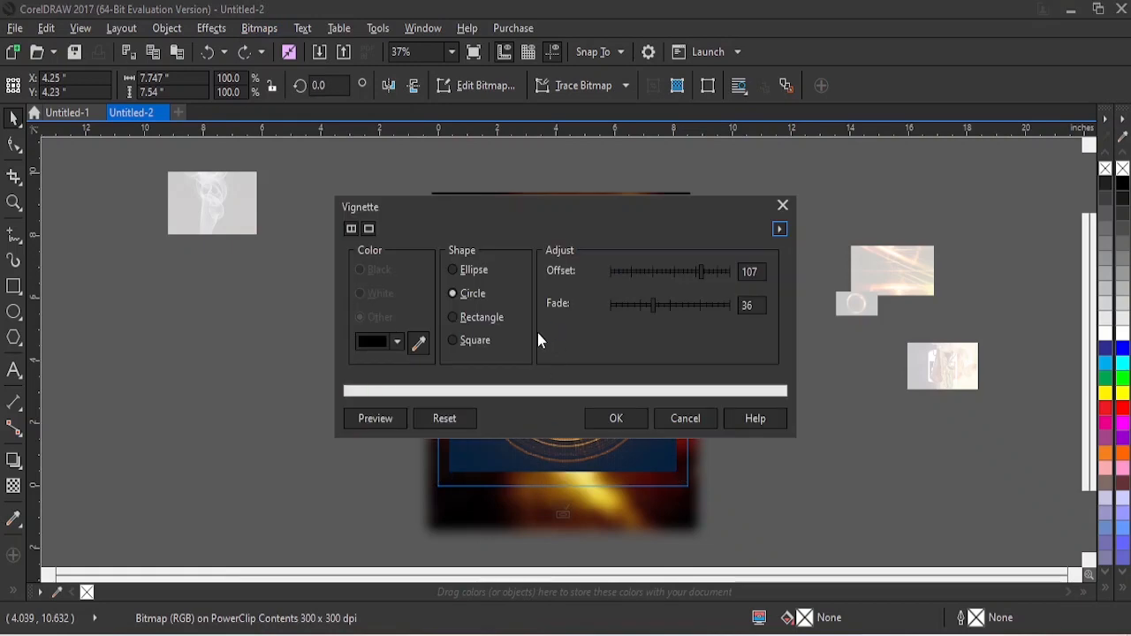
left_click_drag(562, 203, 876, 112)
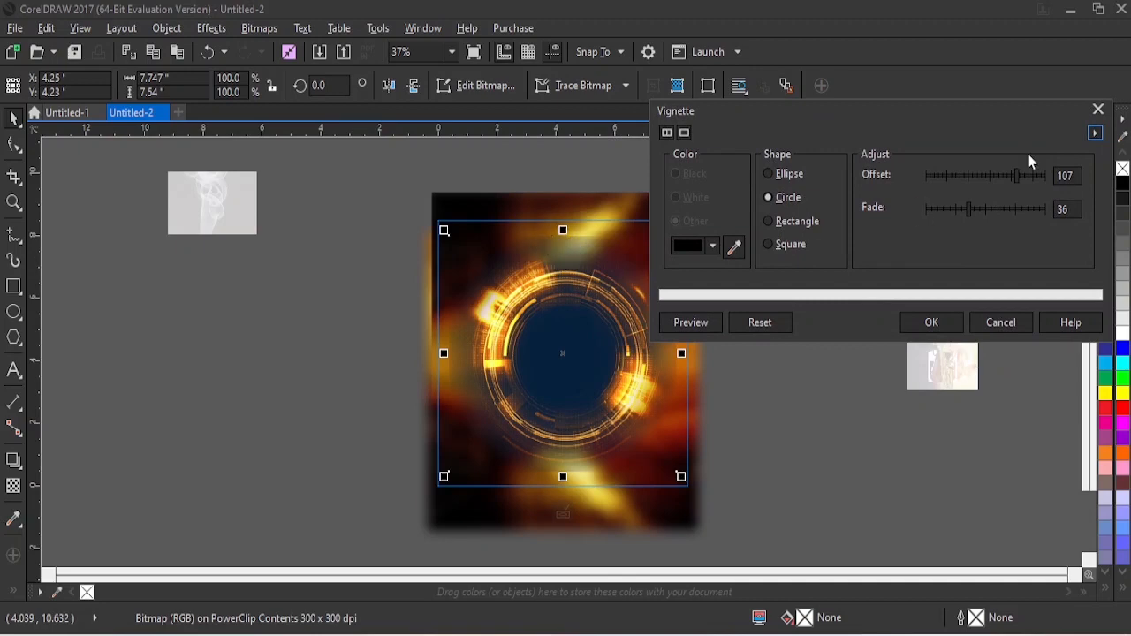
left_click(1013, 175)
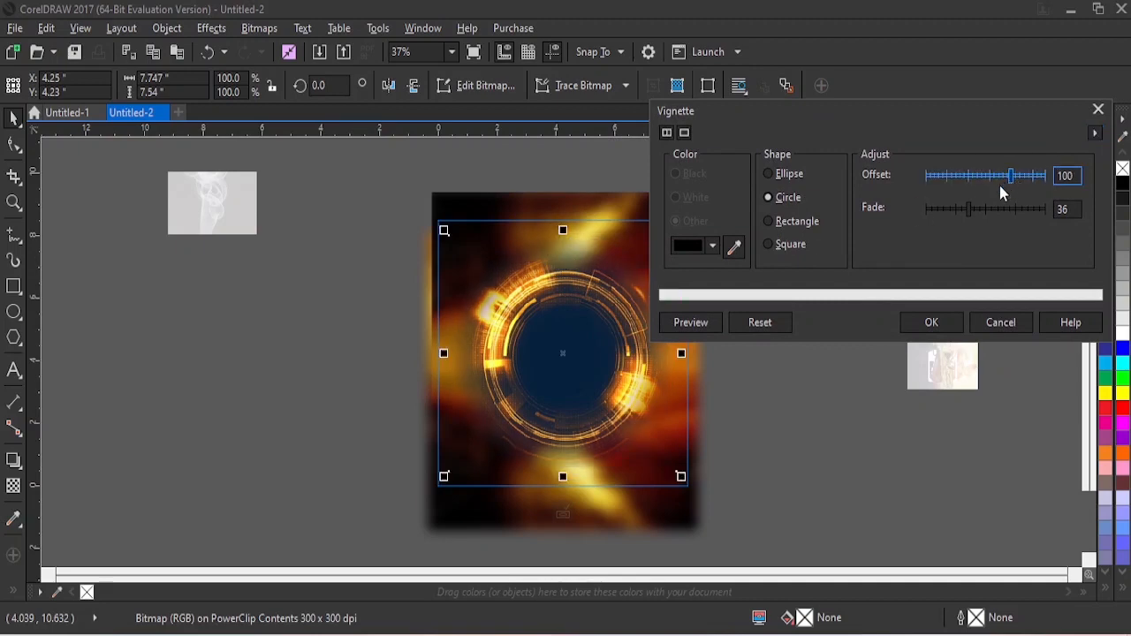
left_click(932, 324)
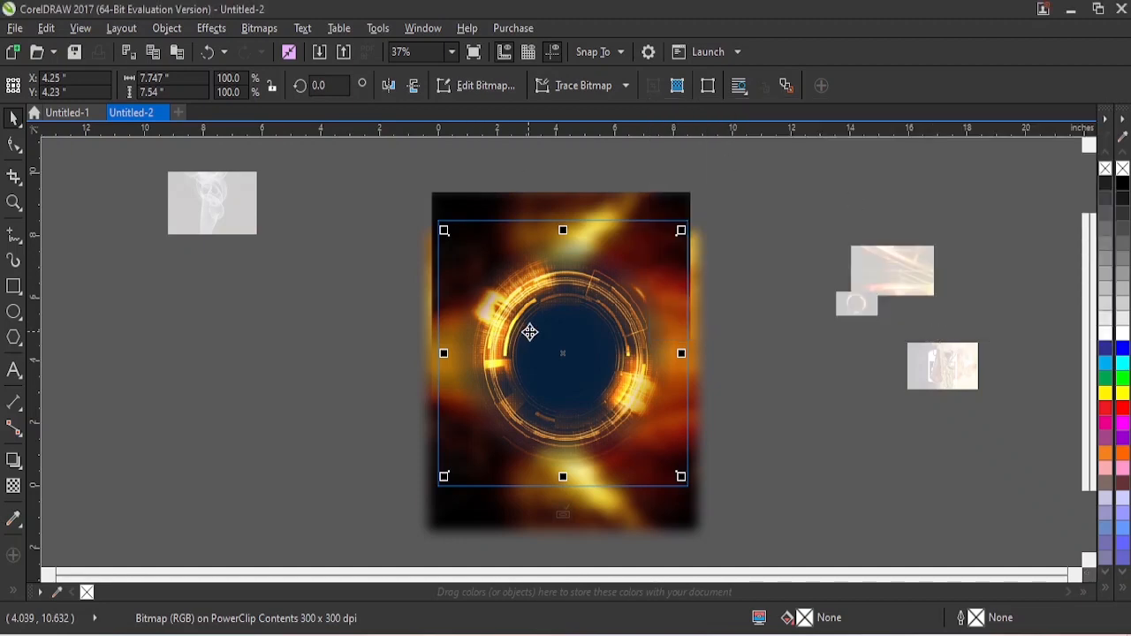
- Set the ring image's transparency merge mode to Screen and shift the image slightly up and to the left
left_click(13, 485)
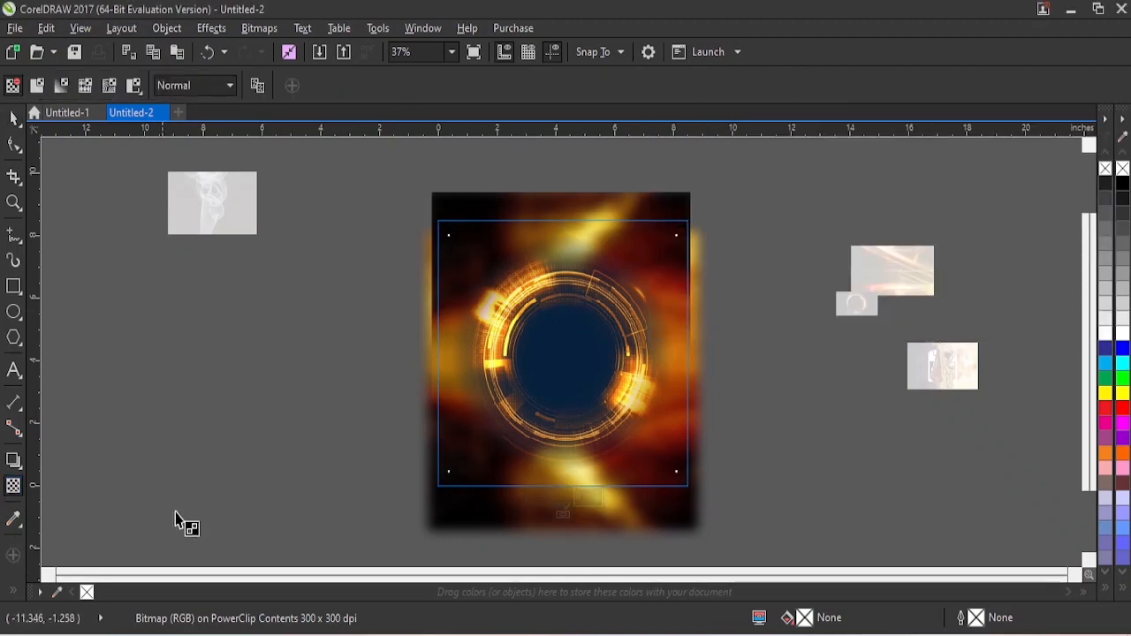
left_click(205, 88)
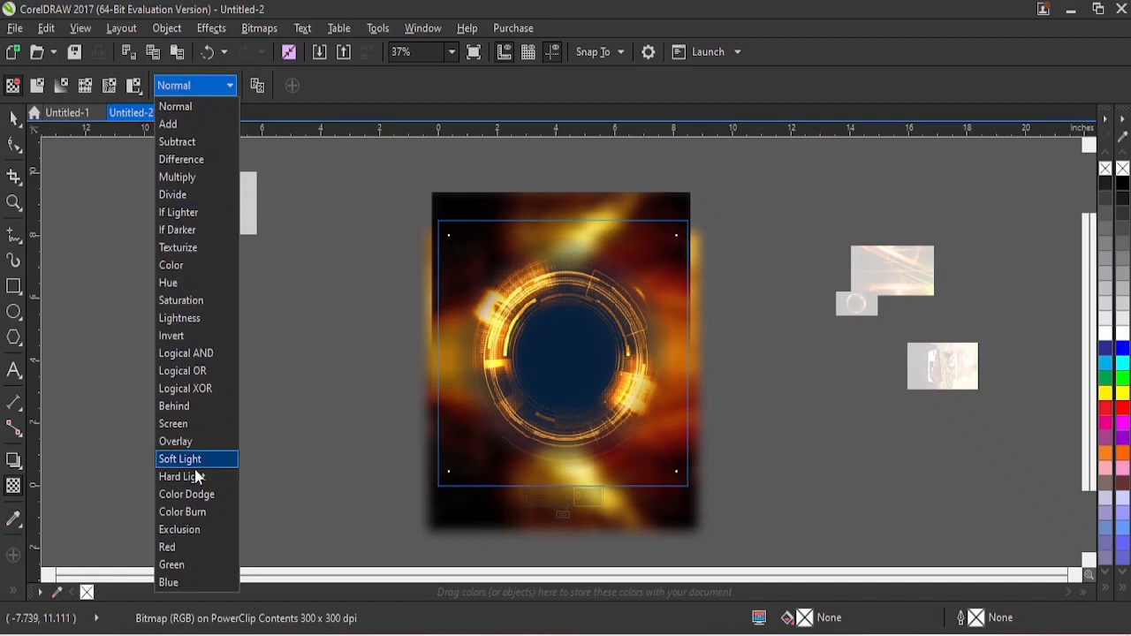
left_click(183, 427)
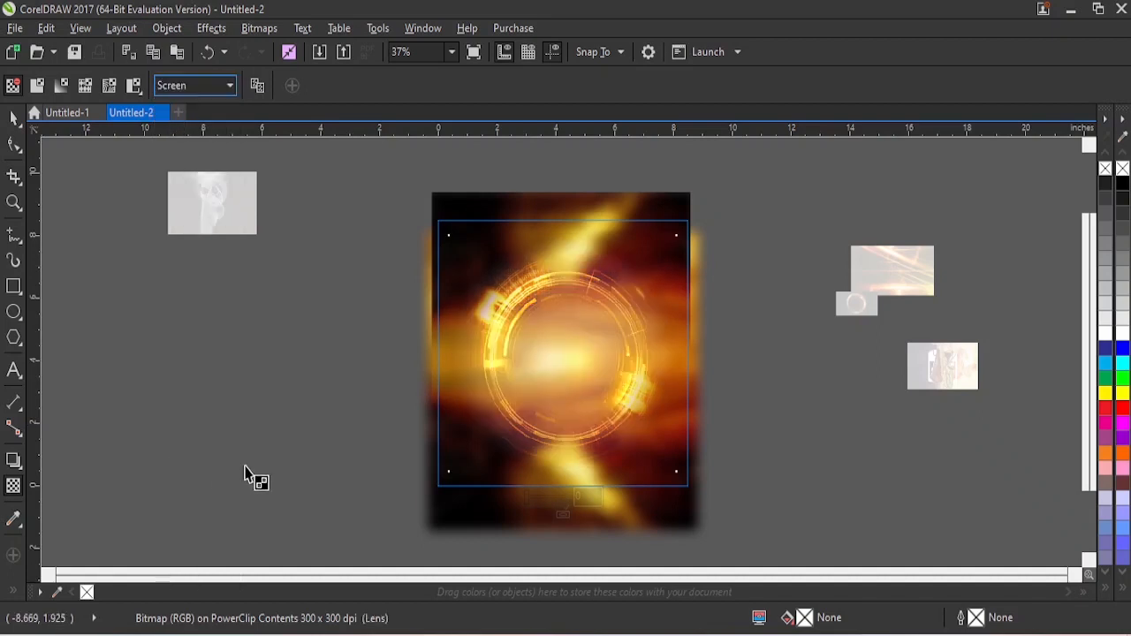
left_click(12, 118)
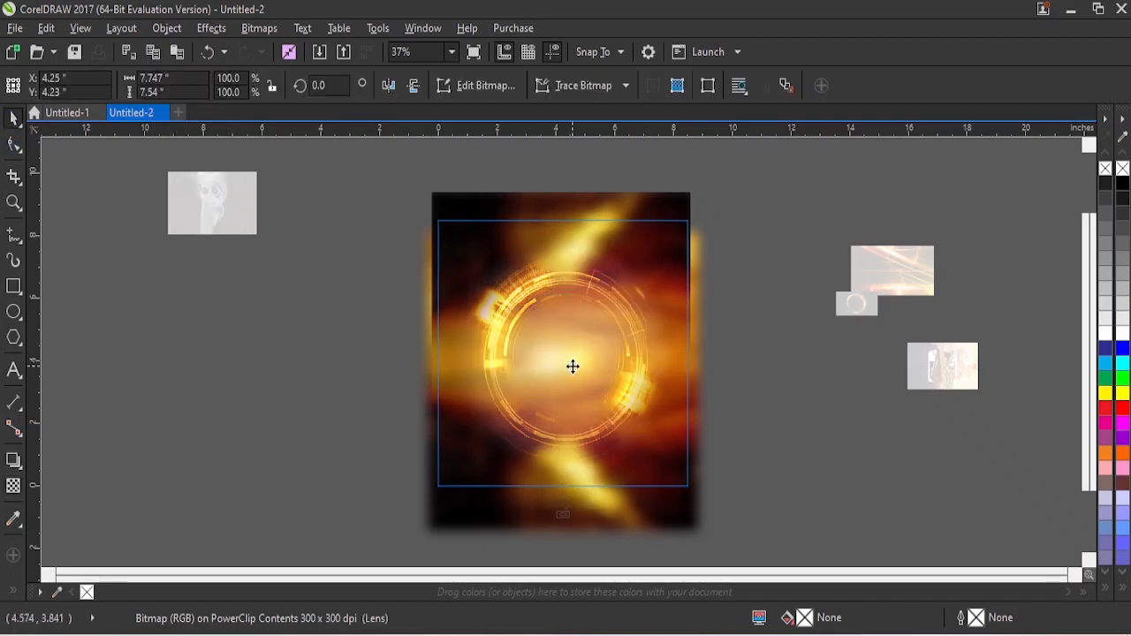
left_click(571, 366)
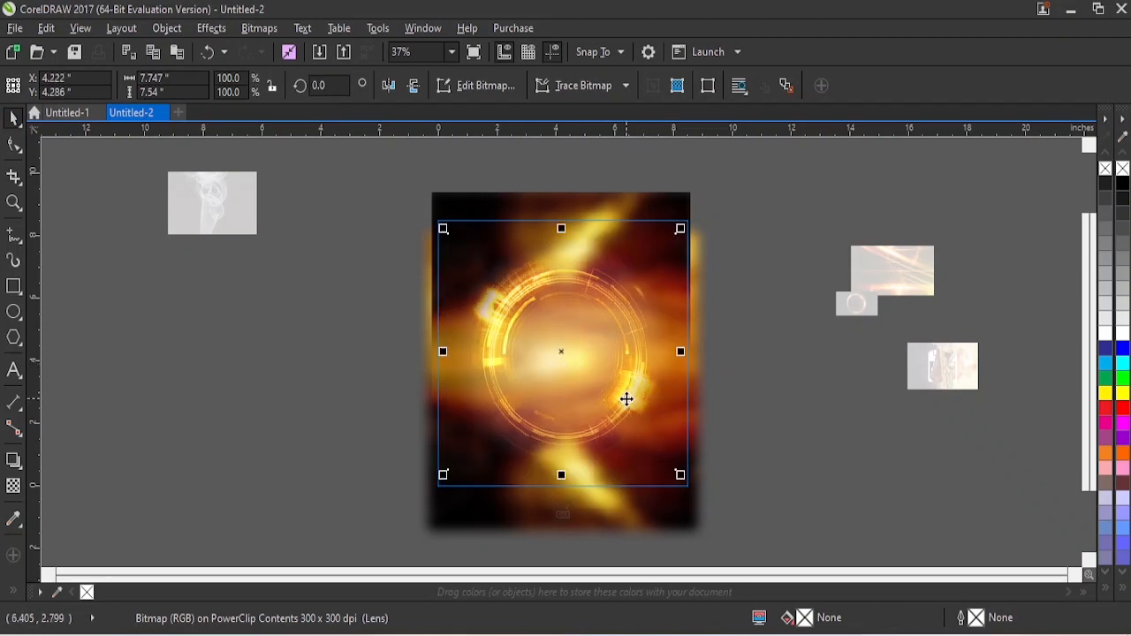
- Draw a circle about 4.65 inches in diameter, centred inside the glowing ring
left_click(14, 312)
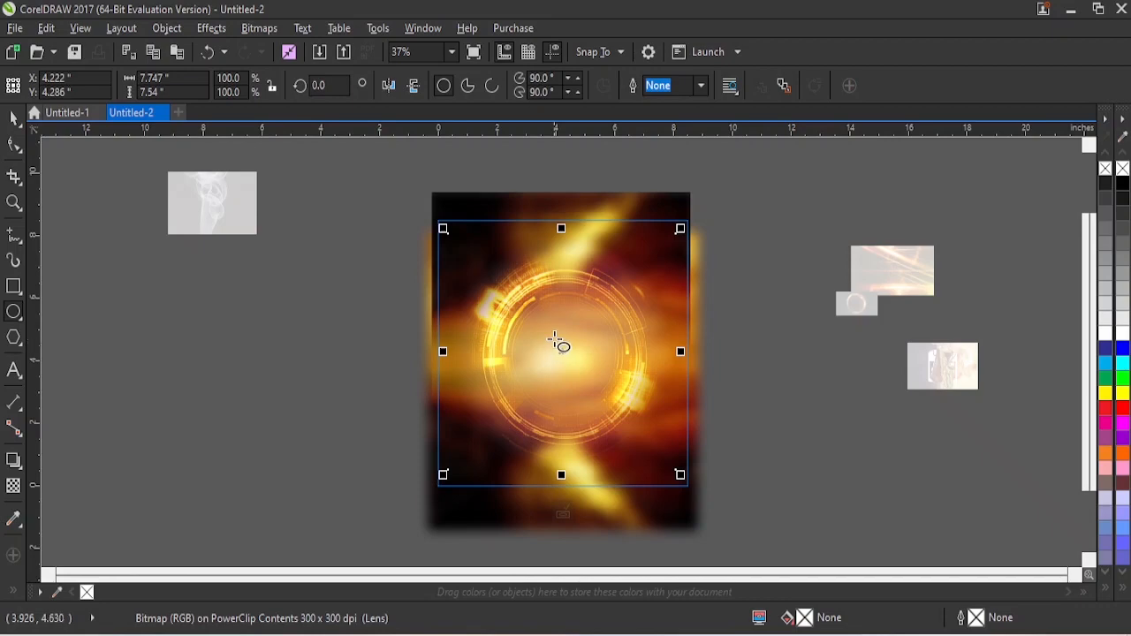
left_click_drag(555, 341, 614, 404)
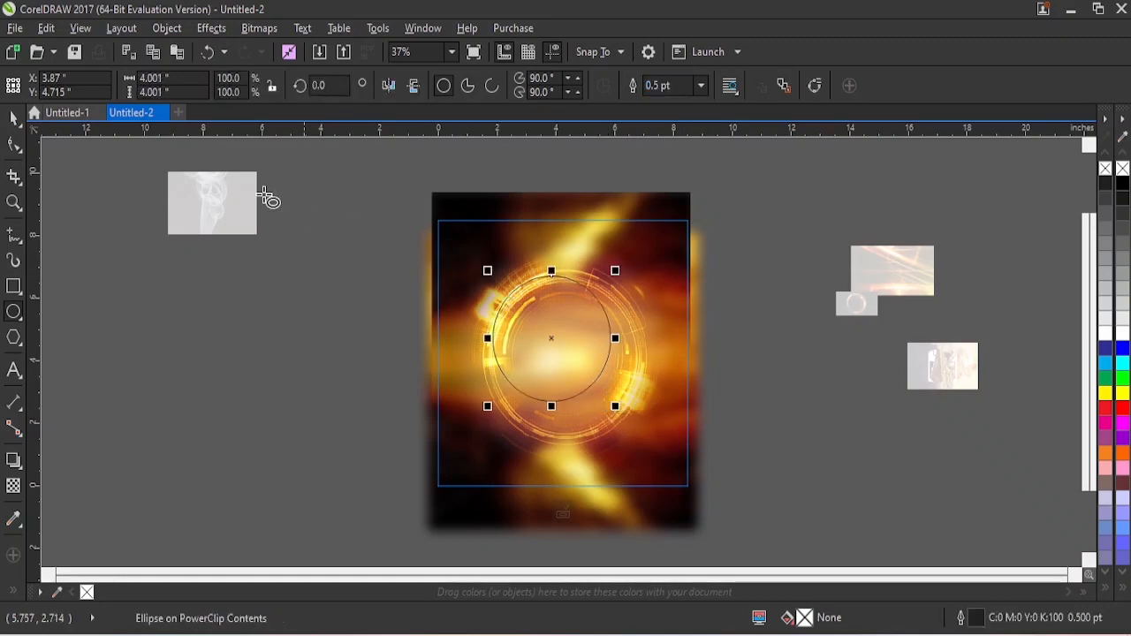
left_click(11, 120)
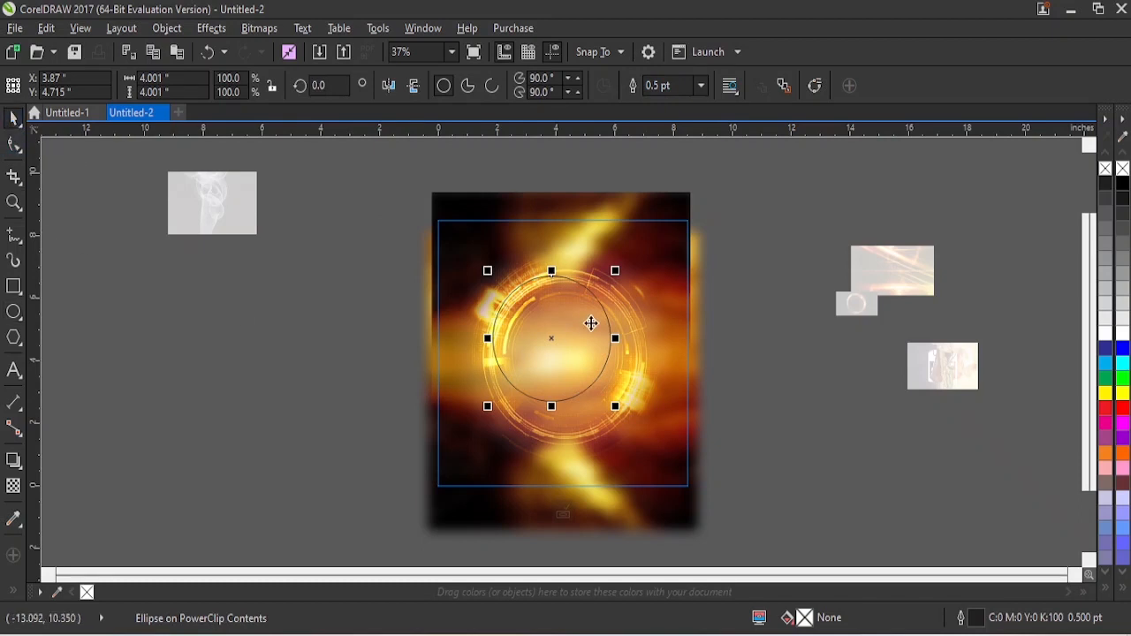
left_click_drag(555, 328, 575, 347)
left_click_drag(506, 416, 489, 436)
left_click_drag(640, 281, 642, 276)
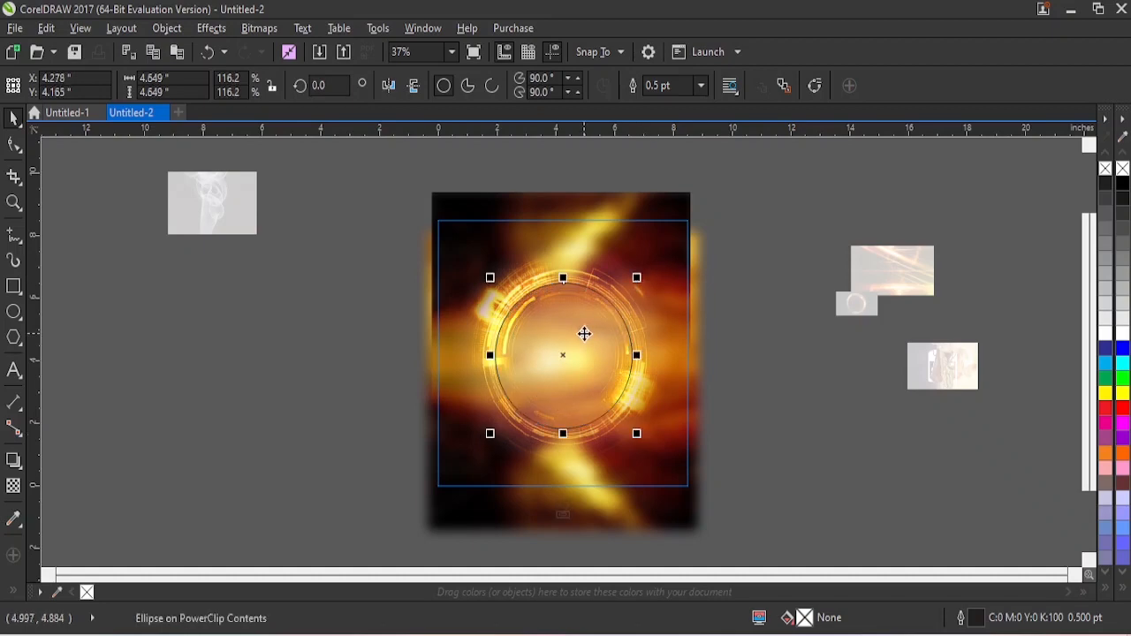
- Apply a linear fountain fill to the circle, running diagonally from its upper right to its lower left, with a yellow end colour
left_click(541, 298)
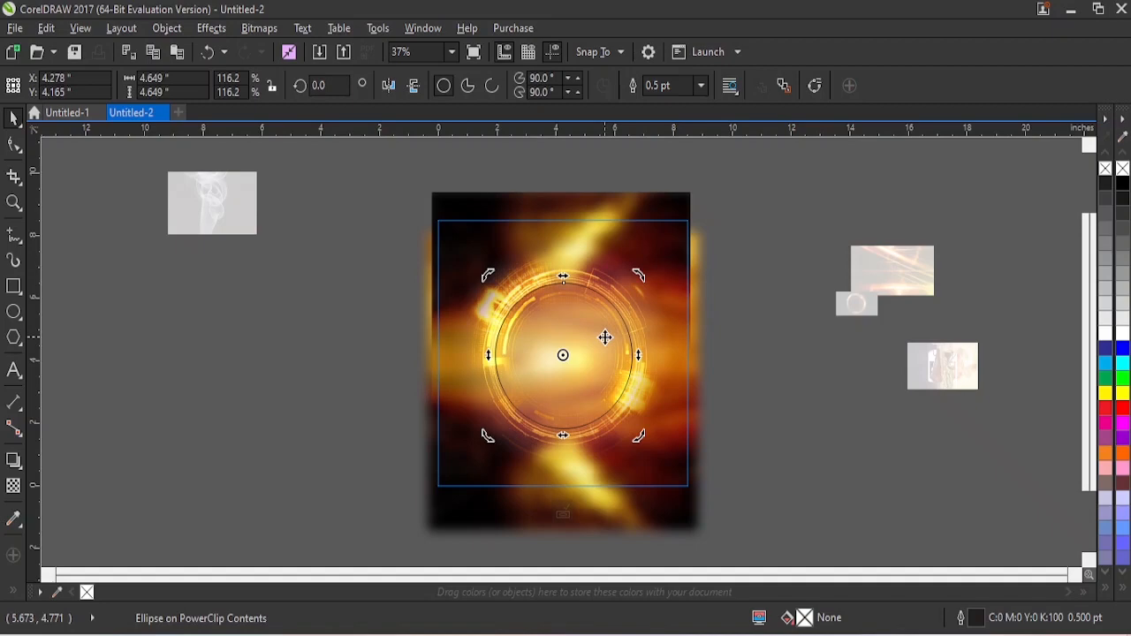
key("g")
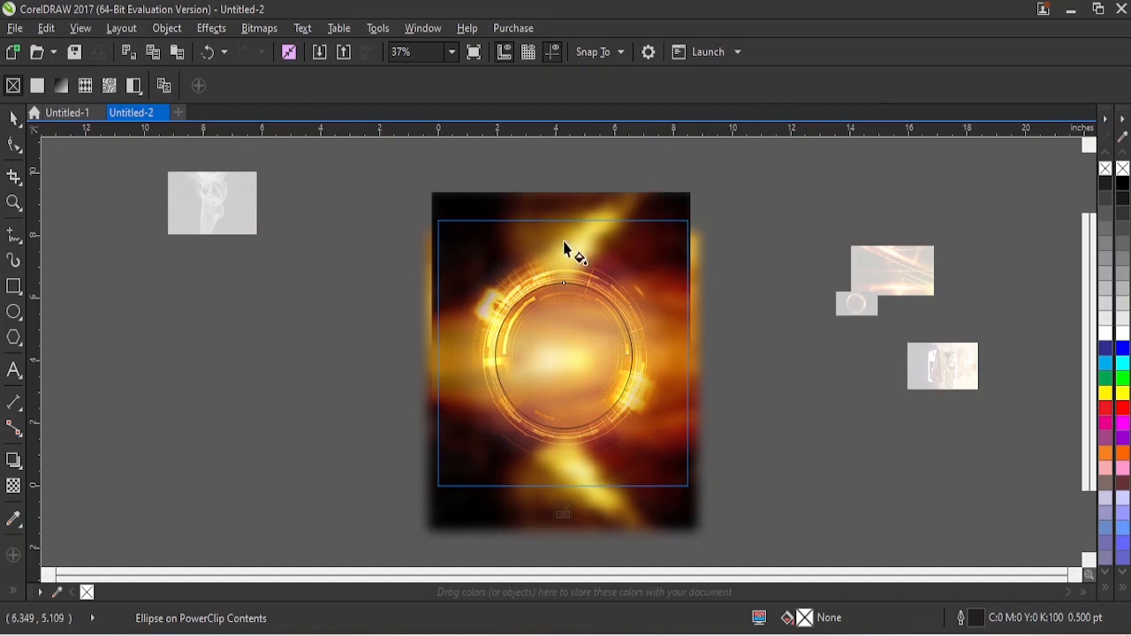
left_click_drag(617, 292, 522, 395)
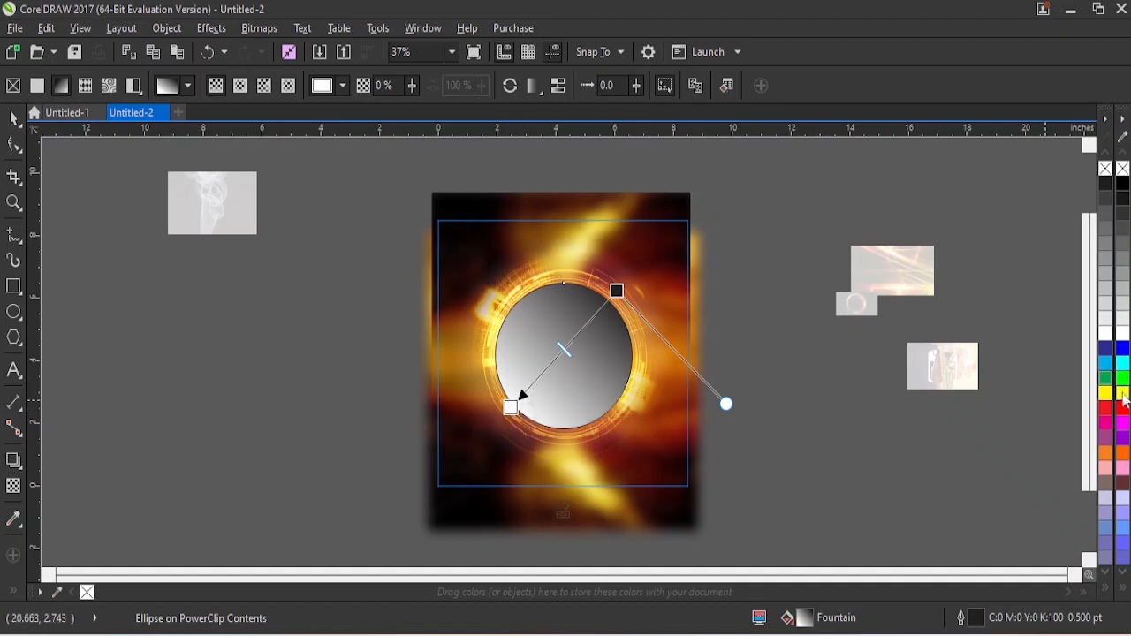
left_click(1123, 396)
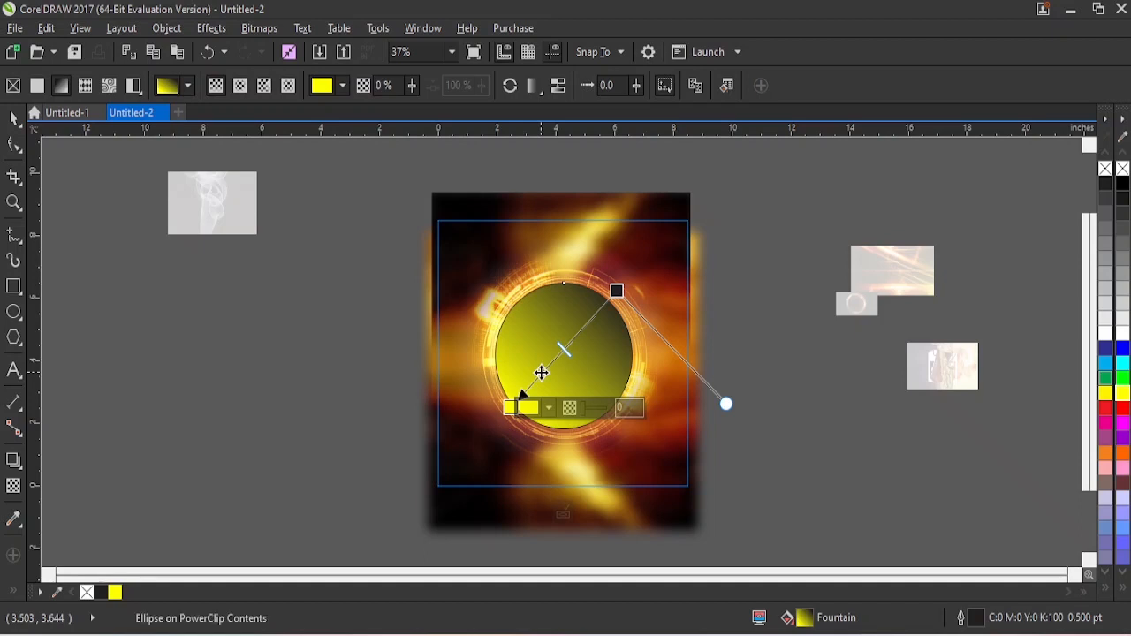
- Add a red stop at 71% and a yellow stop at 51% along the circle's fountain fill
double_click(541, 372)
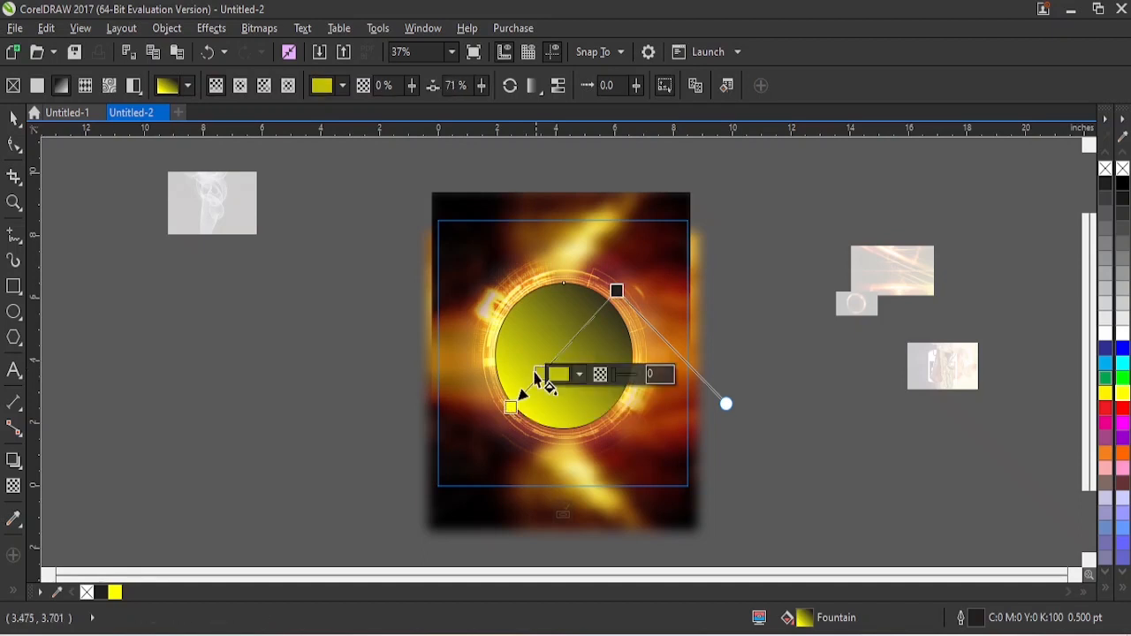
left_click(1122, 410)
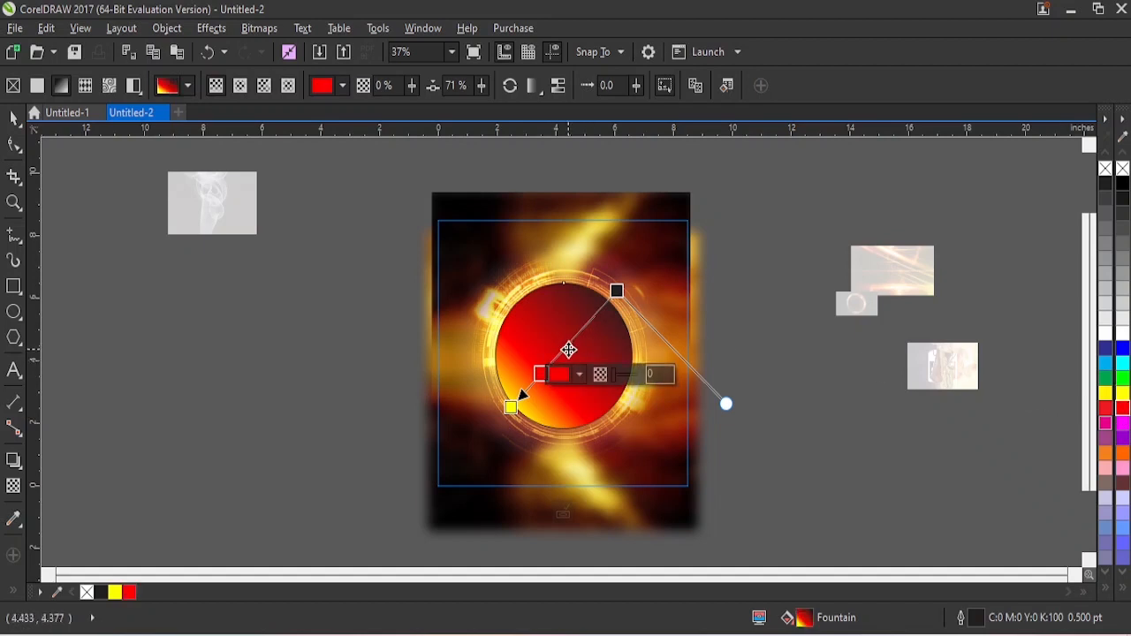
double_click(564, 350)
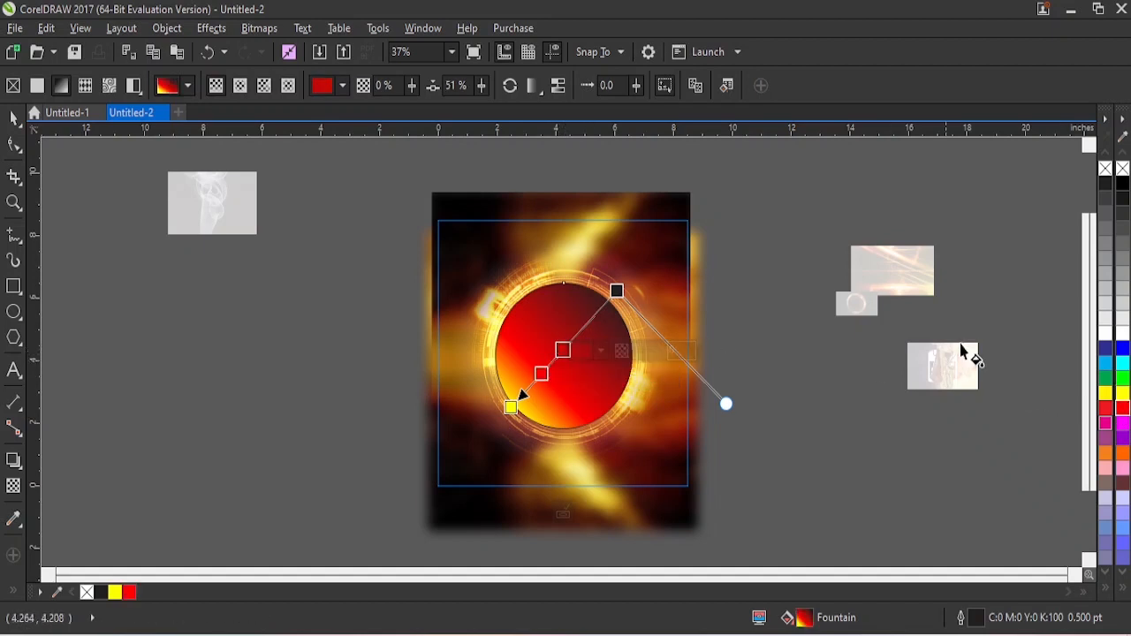
left_click(1121, 394)
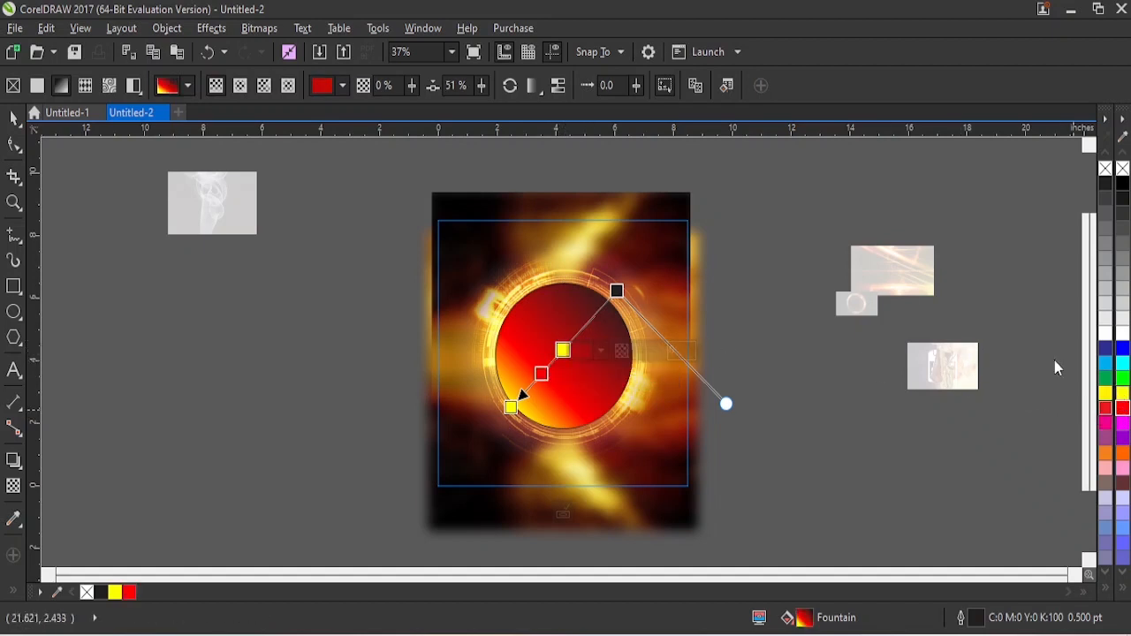
- Set the fountain fill's start colour to yellow and pull its start node slightly outward past the circle's upper right edge
left_click(617, 289)
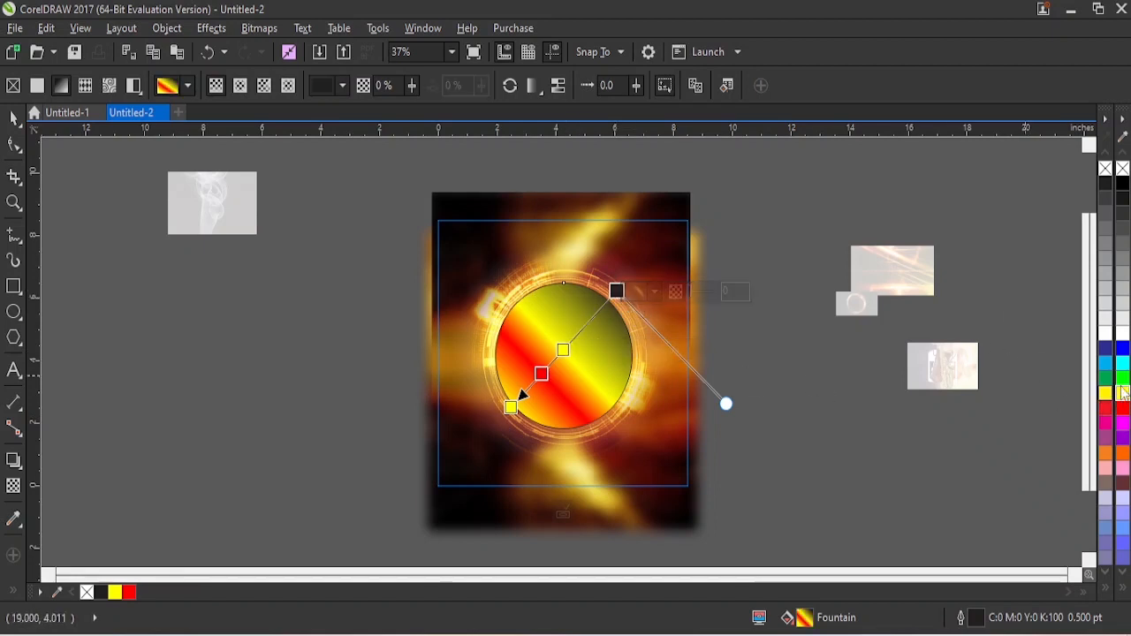
left_click(1122, 394)
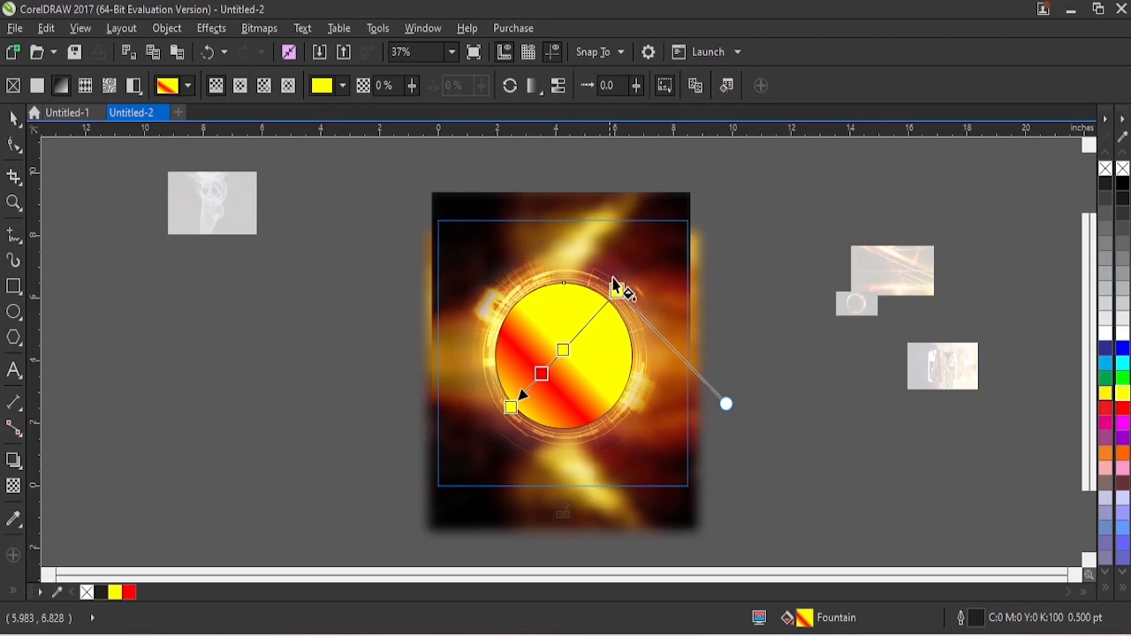
left_click_drag(617, 285, 624, 280)
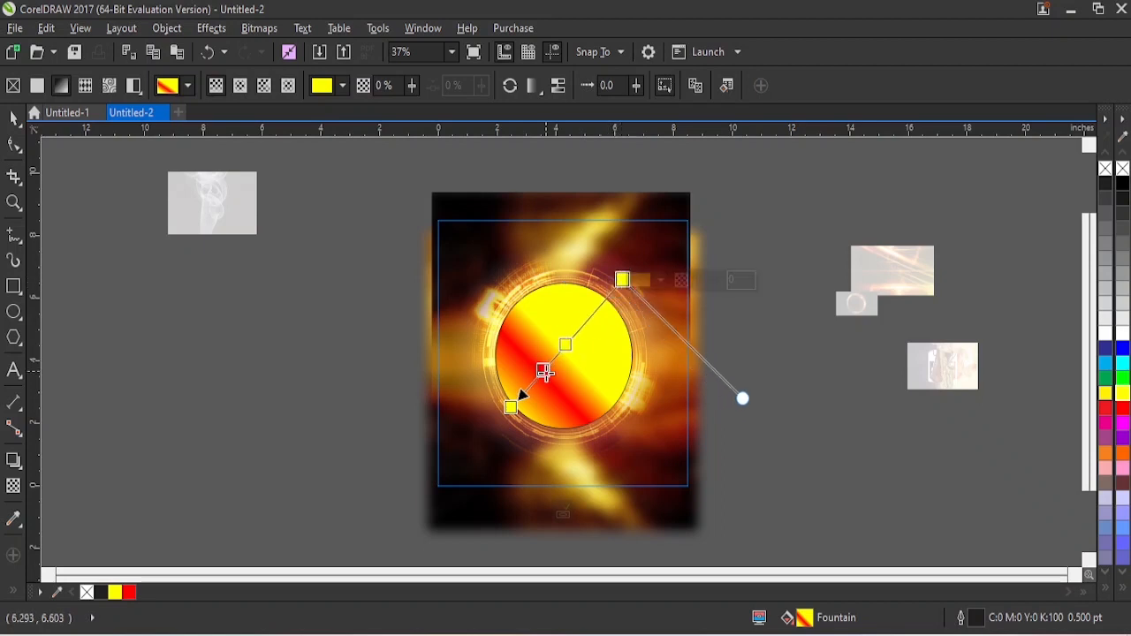
- Recolour the red stop of the circle's fountain fill to a darker orange-red
left_click(543, 370)
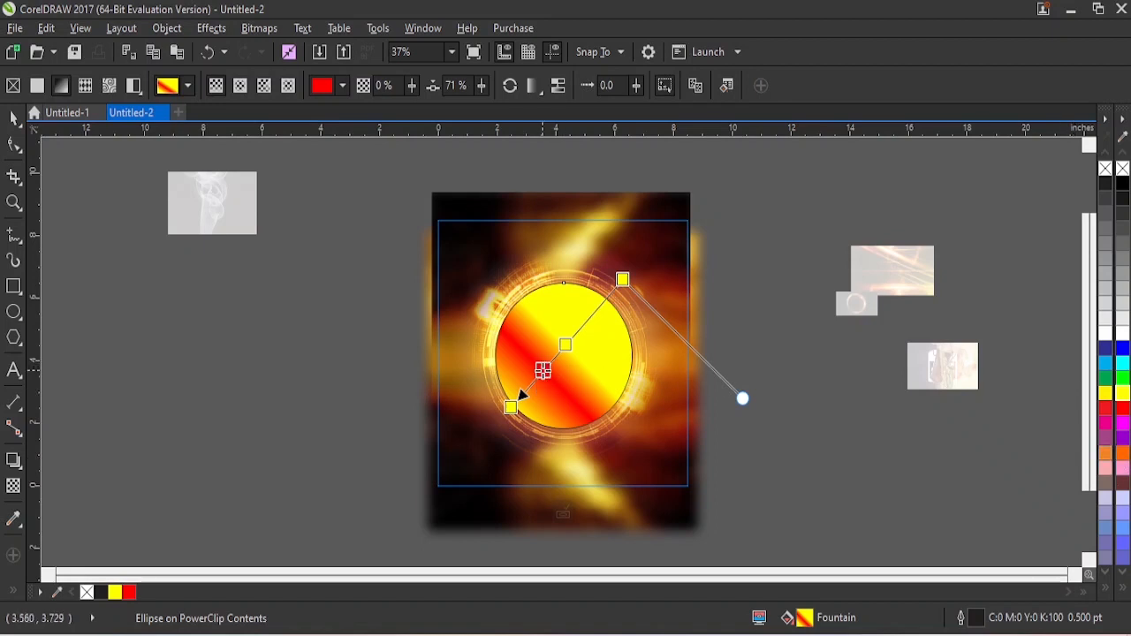
mouse_move(543, 370)
left_click(581, 375)
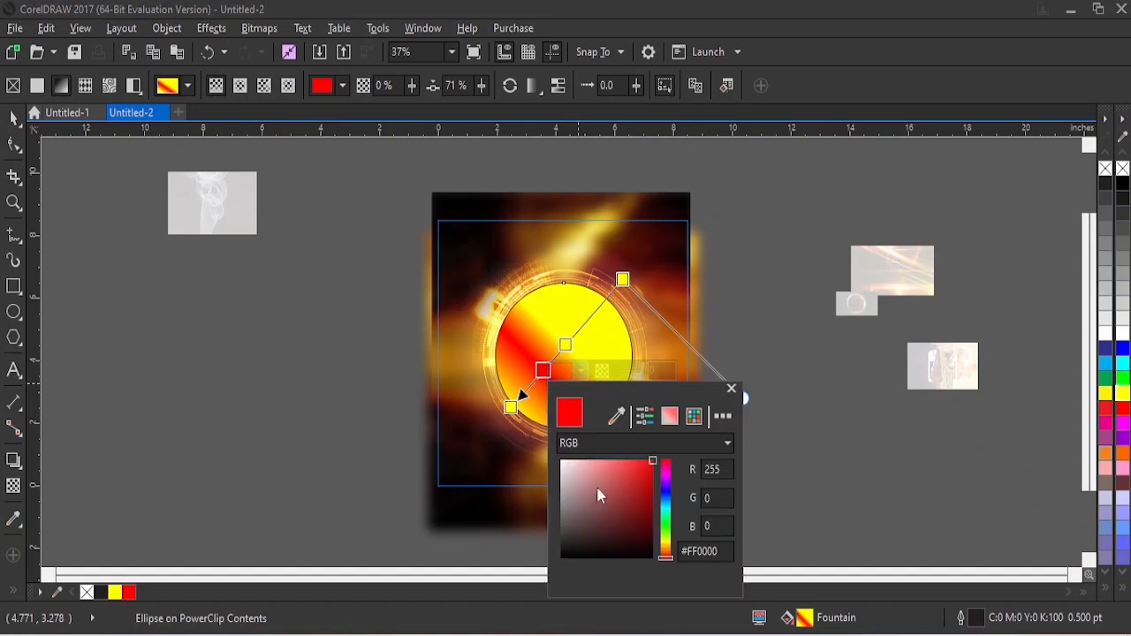
left_click_drag(667, 555, 666, 554)
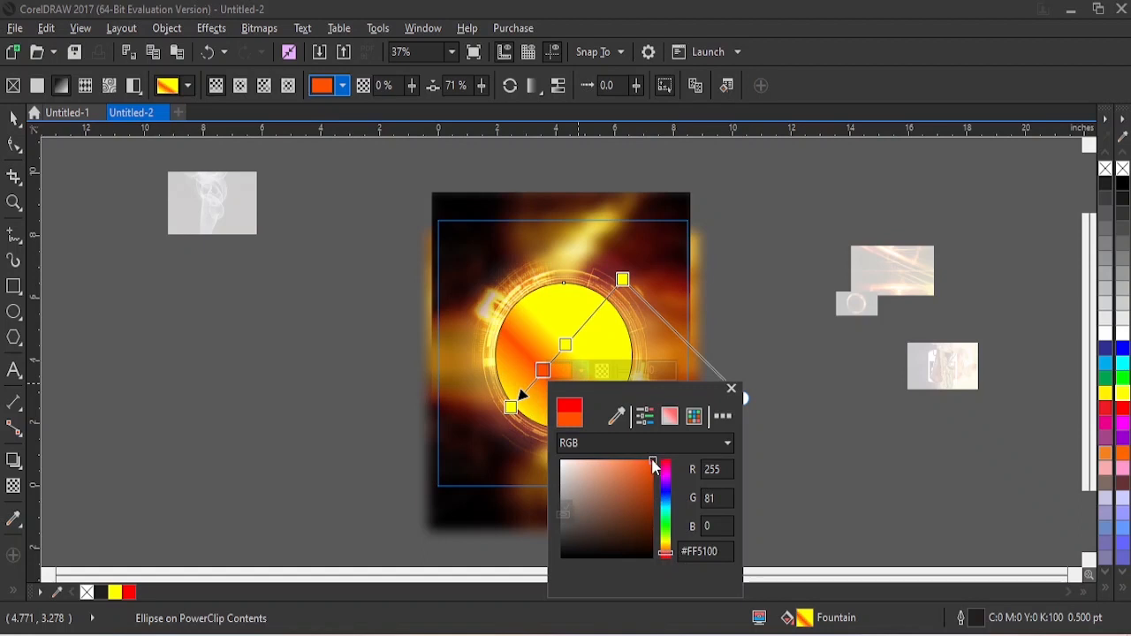
left_click_drag(653, 465, 655, 479)
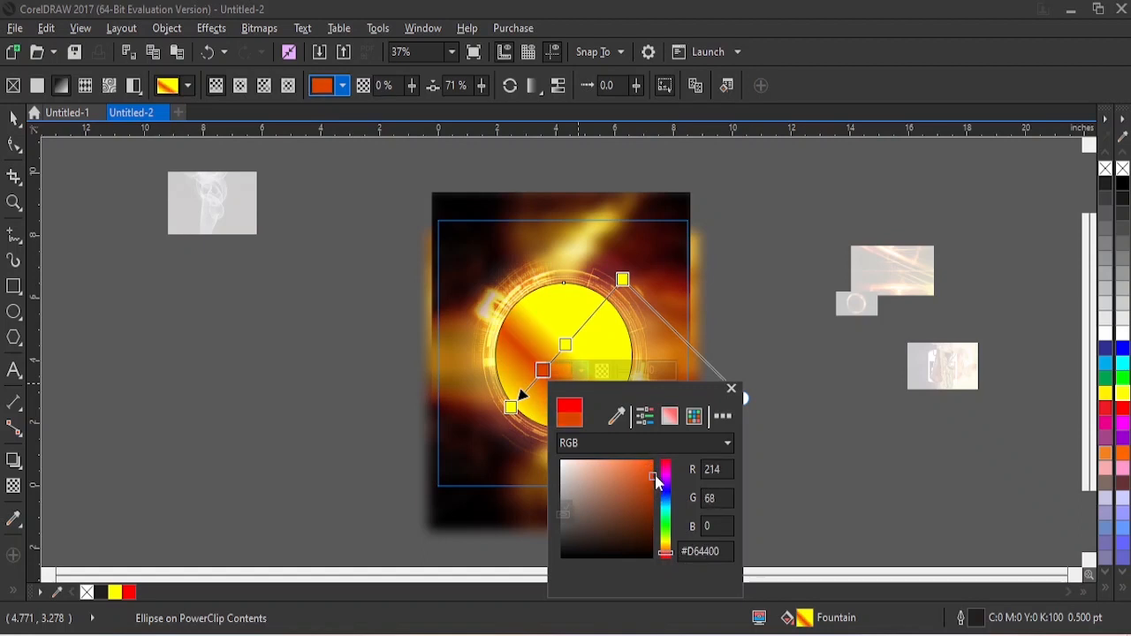
left_click(653, 474)
left_click_drag(665, 553, 667, 556)
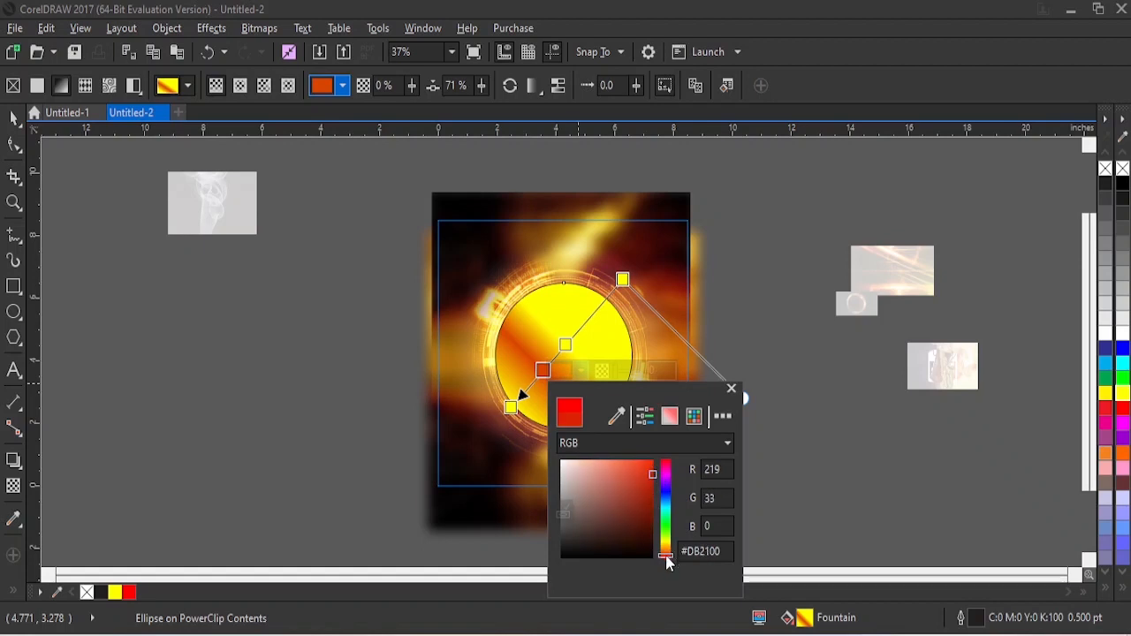
left_click_drag(652, 468, 648, 476)
left_click(573, 348)
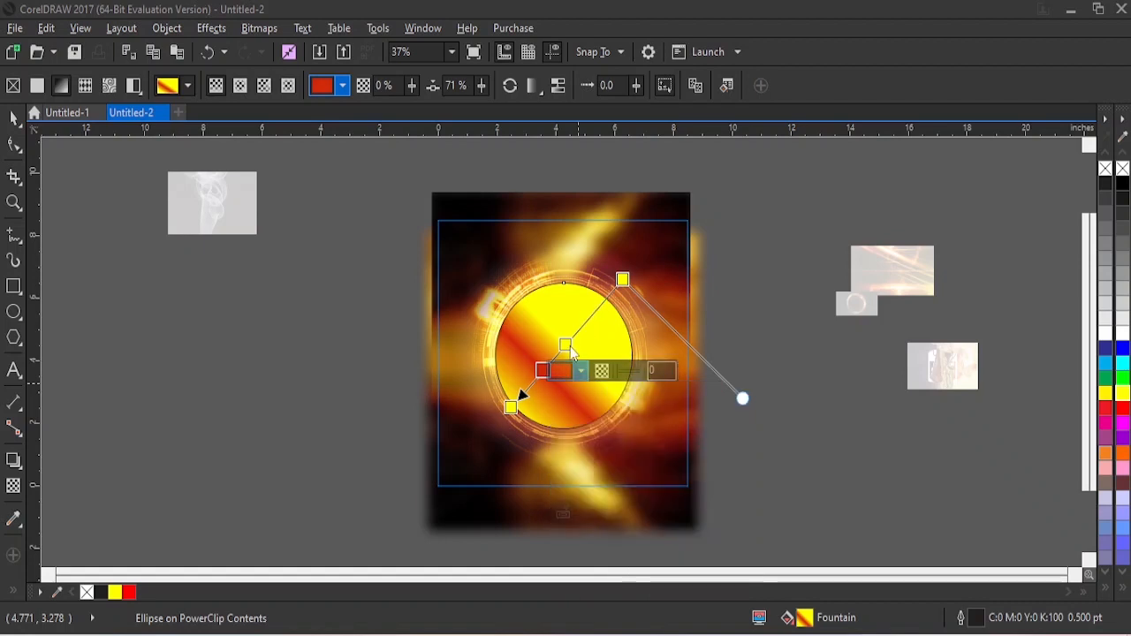
- Shift the middle yellow stop toward the start of the gradient and move the orange-red stop to 69%
left_click_drag(566, 344, 574, 334)
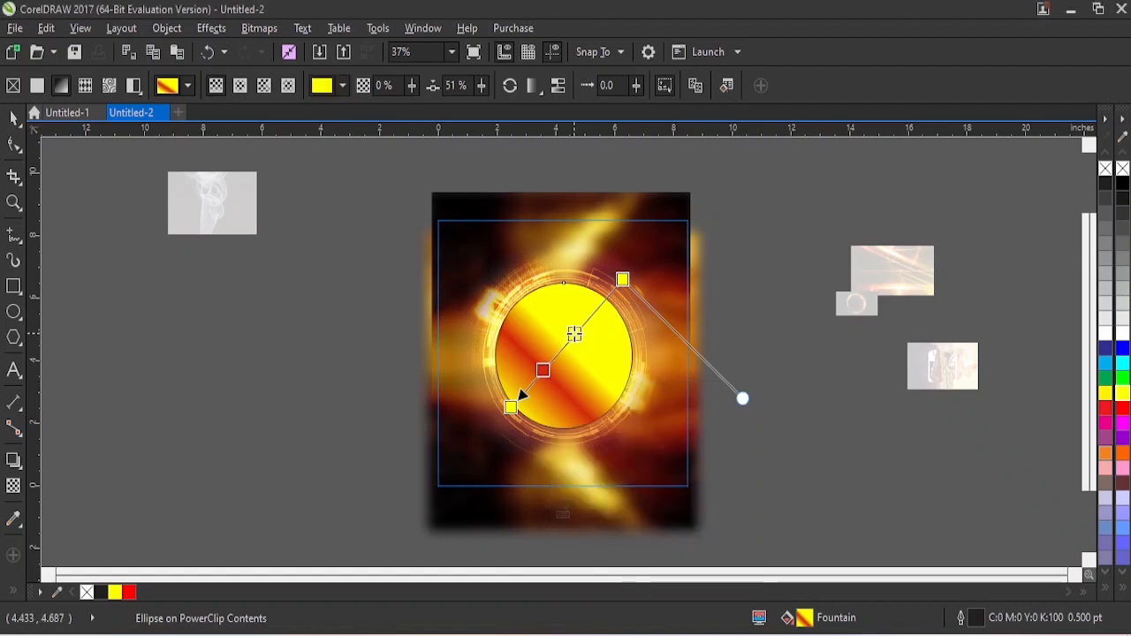
left_click(543, 369)
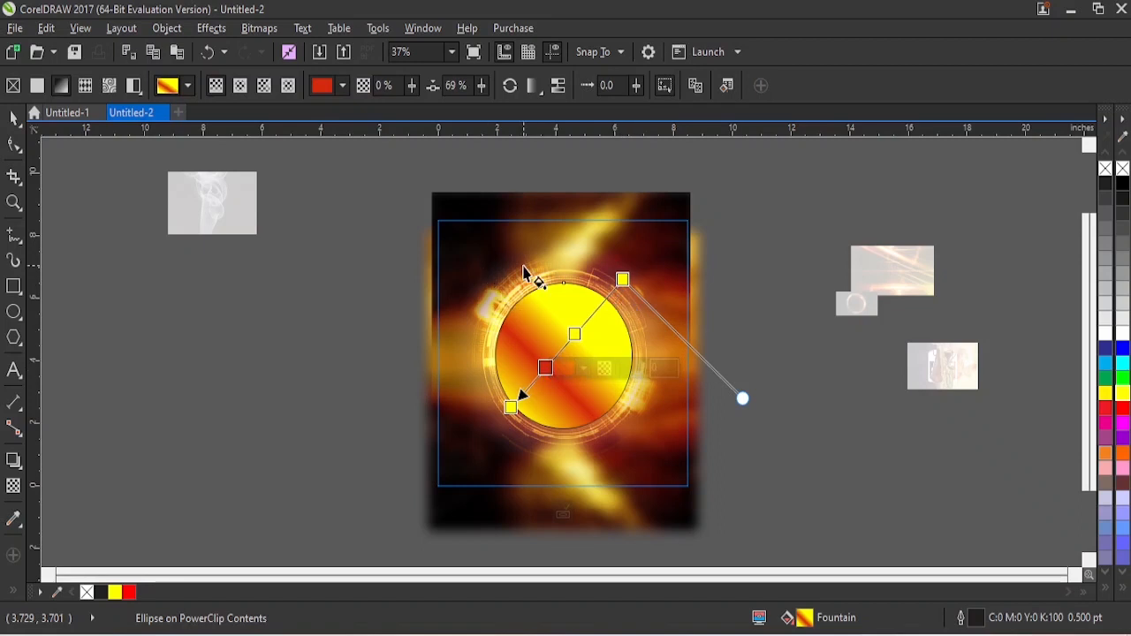
left_click(523, 269)
left_click(549, 341)
- Remove the circle's outline and enlarge the circle slightly to about 4.7 inches in diameter
left_click(13, 118)
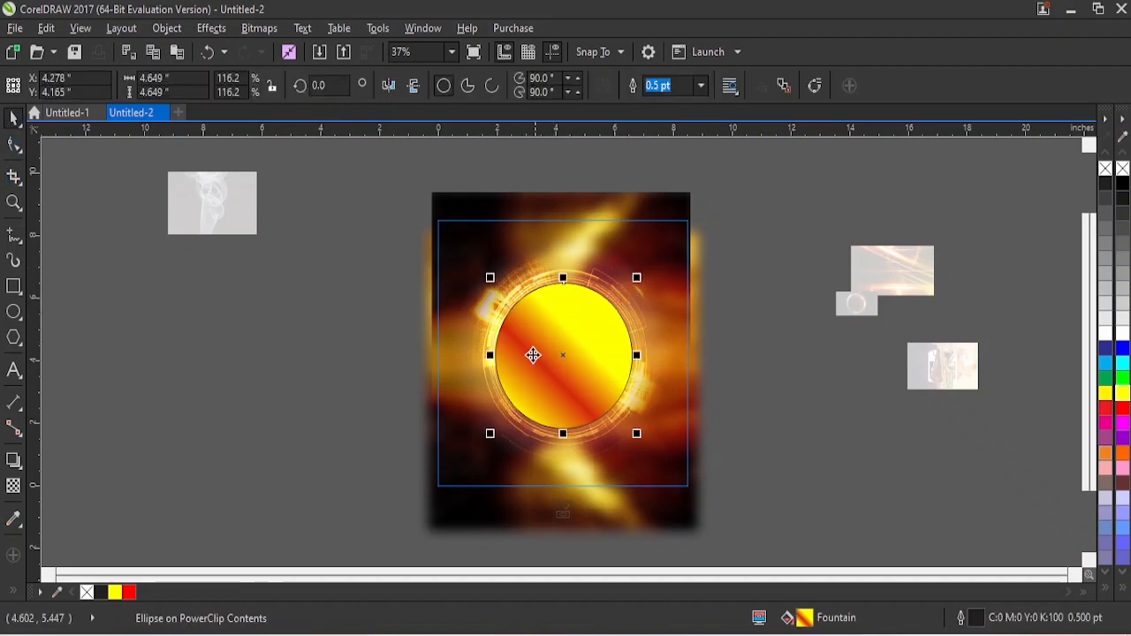
right_click(1123, 171)
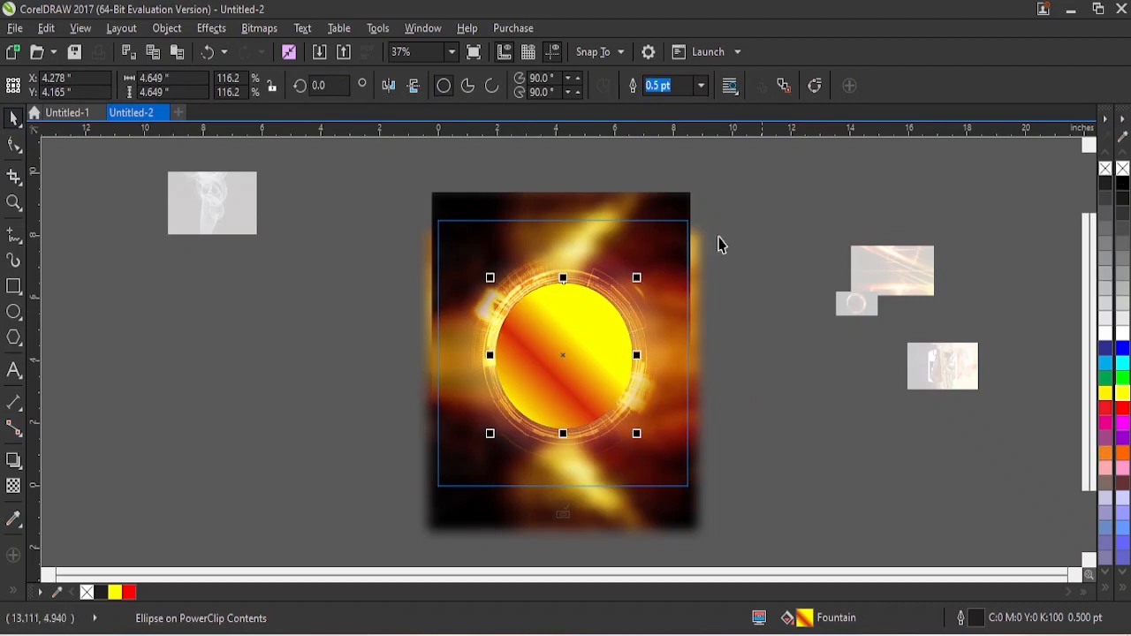
left_click(597, 341)
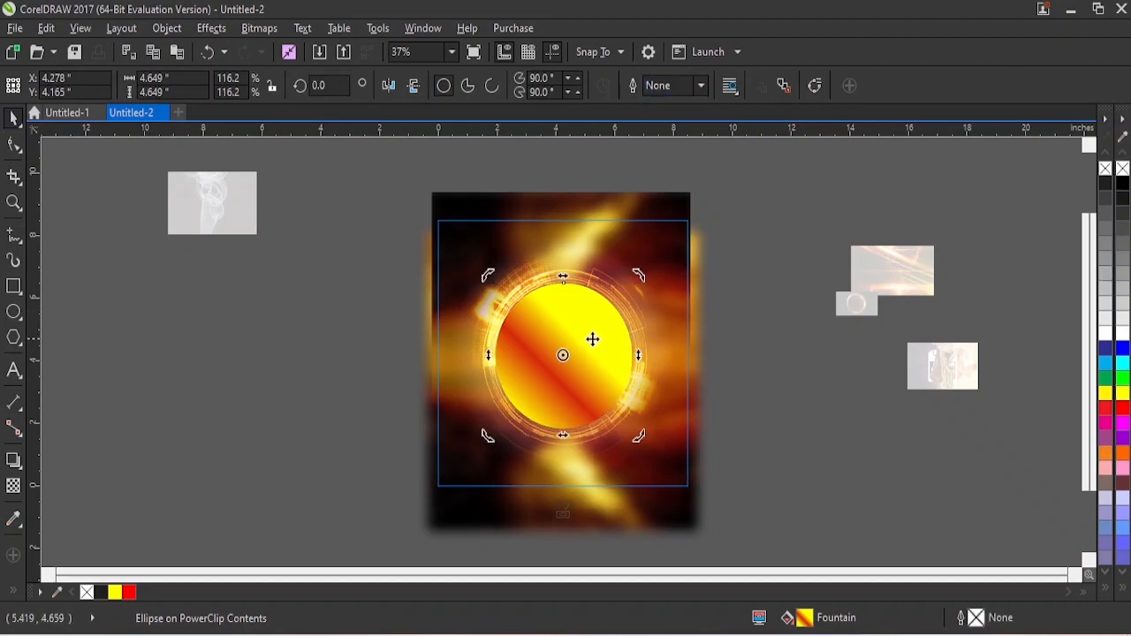
left_click(593, 340)
left_click_drag(594, 340, 593, 341)
left_click_drag(637, 279, 642, 279)
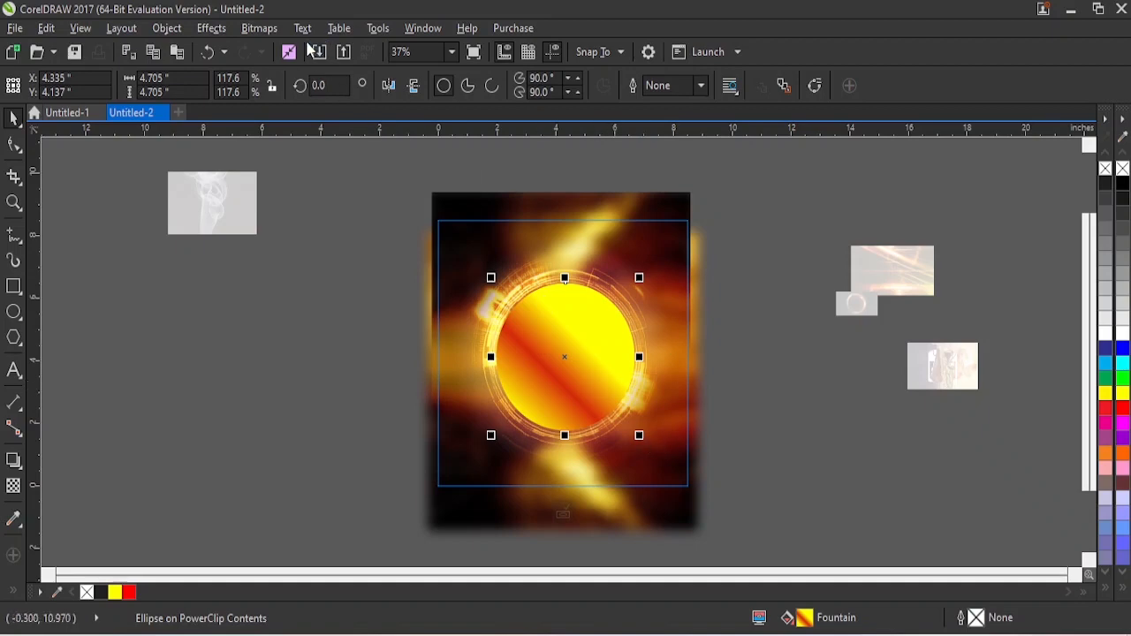
- Convert the gradient-filled circle to an RGB bitmap at 300 dpi
left_click(263, 30)
left_click(314, 56)
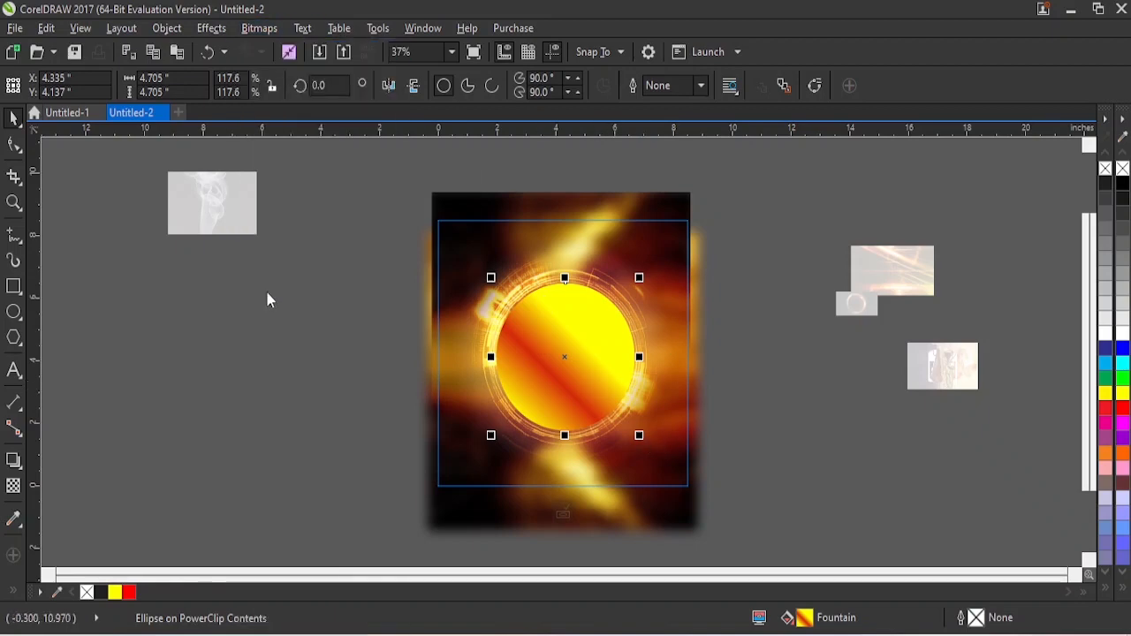
left_click(518, 419)
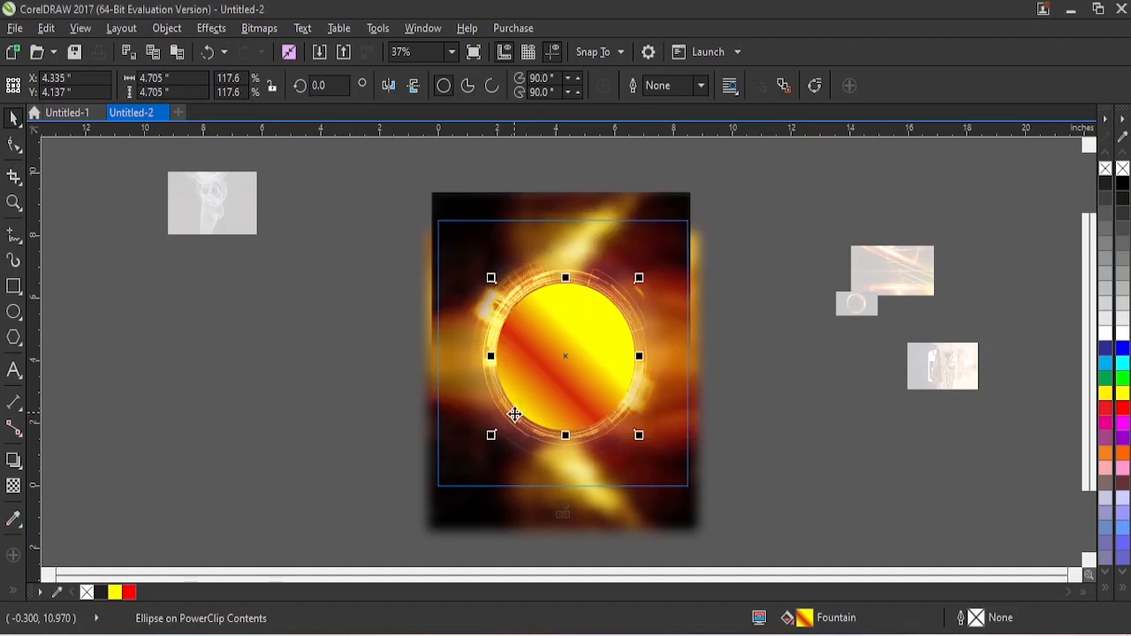
- Apply a circular Vignette effect to the circle bitmap with offset 108 and fade 26
left_click(258, 29)
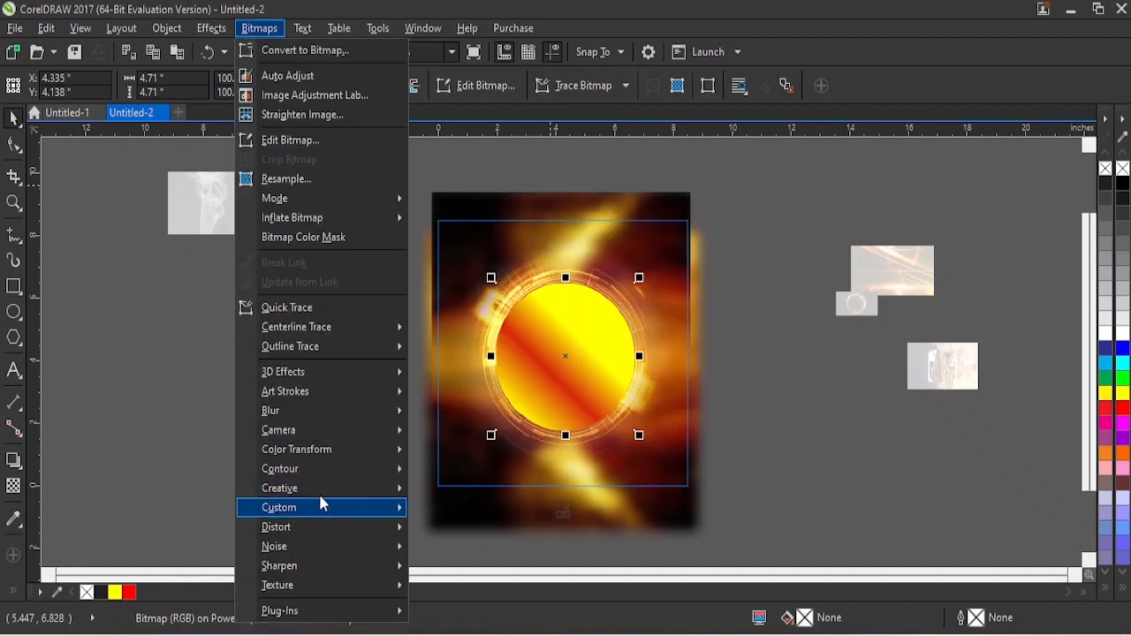
mouse_move(323, 498)
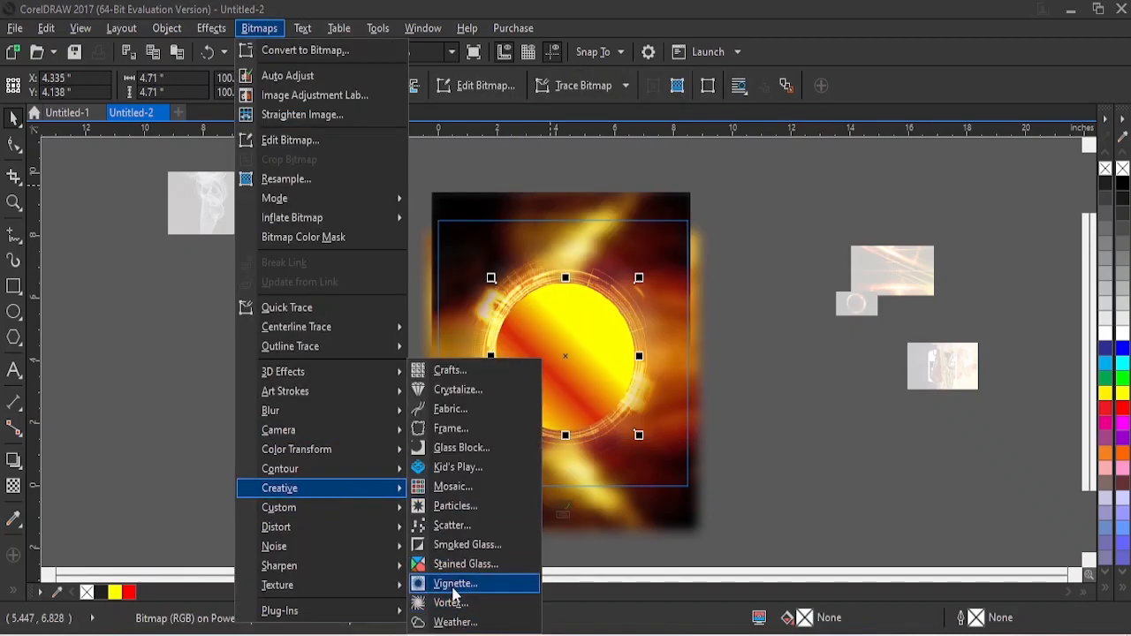
left_click(453, 584)
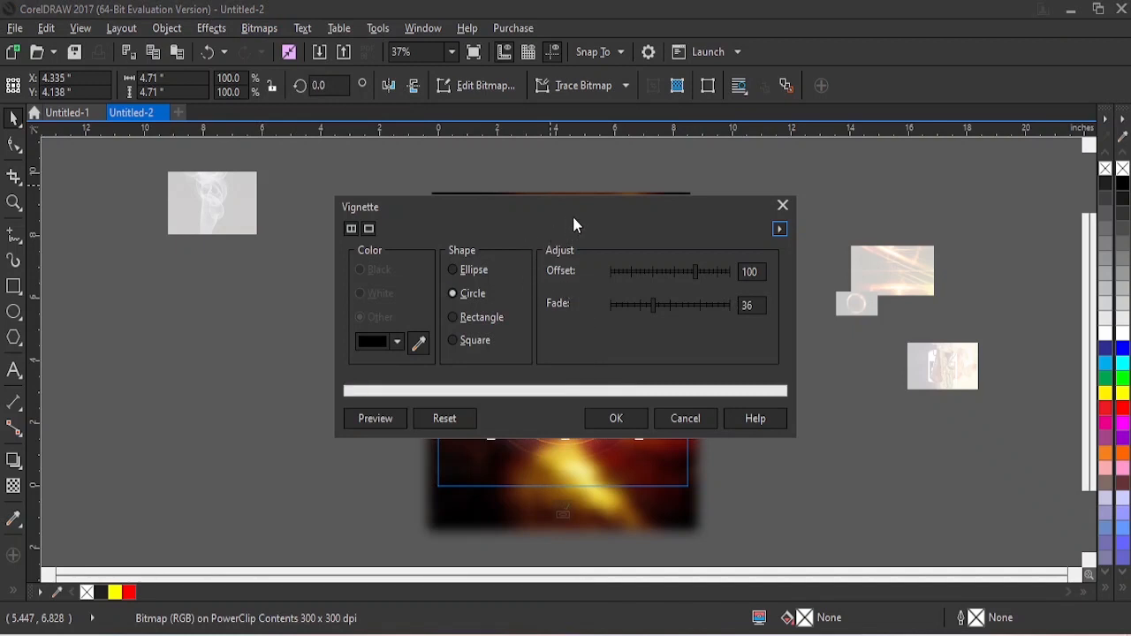
left_click_drag(573, 221, 592, 32)
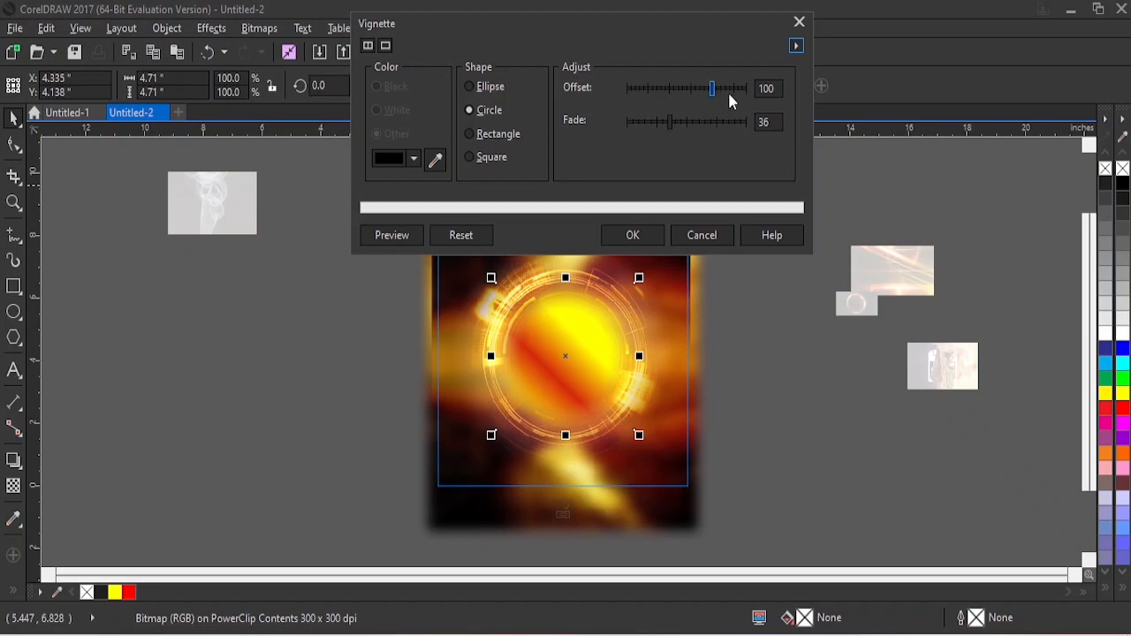
left_click_drag(712, 90, 706, 92)
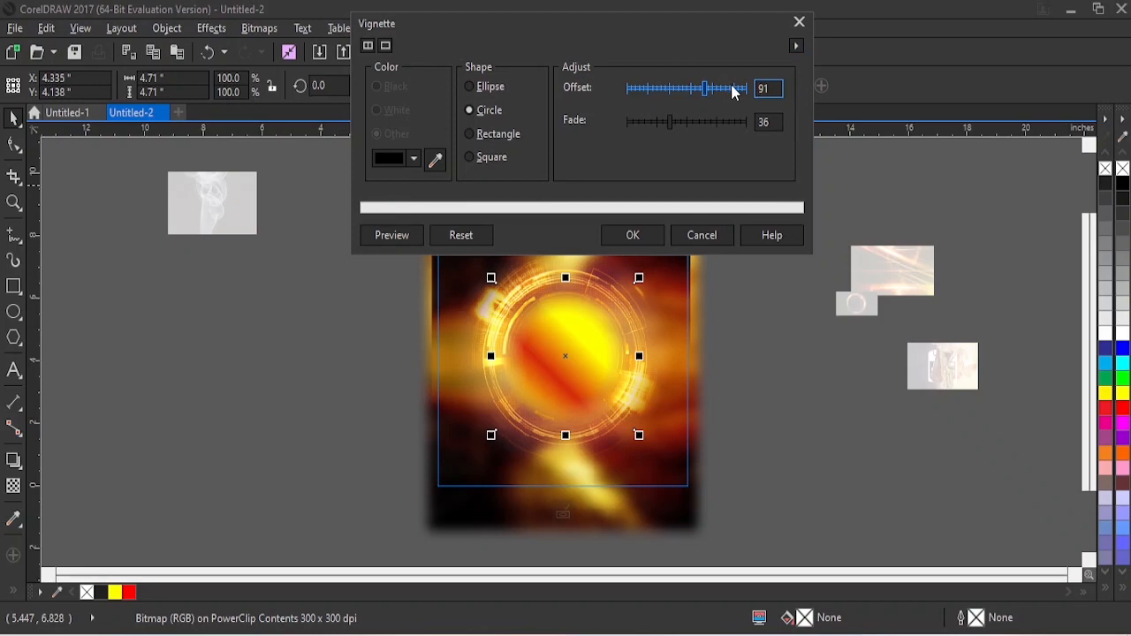
left_click(729, 92)
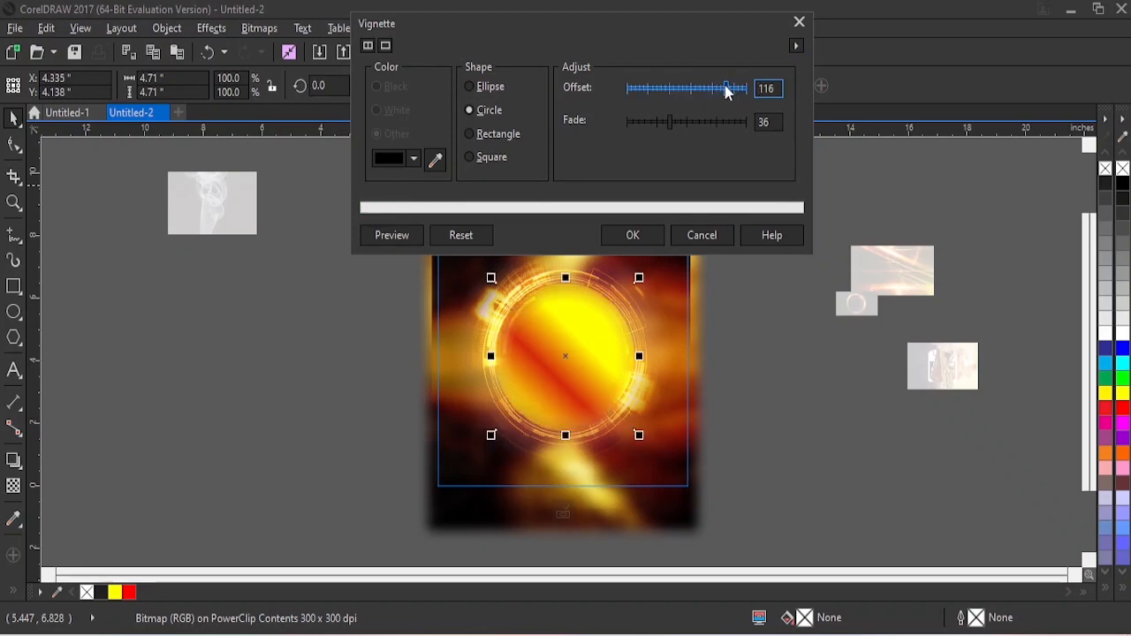
left_click_drag(721, 92, 718, 92)
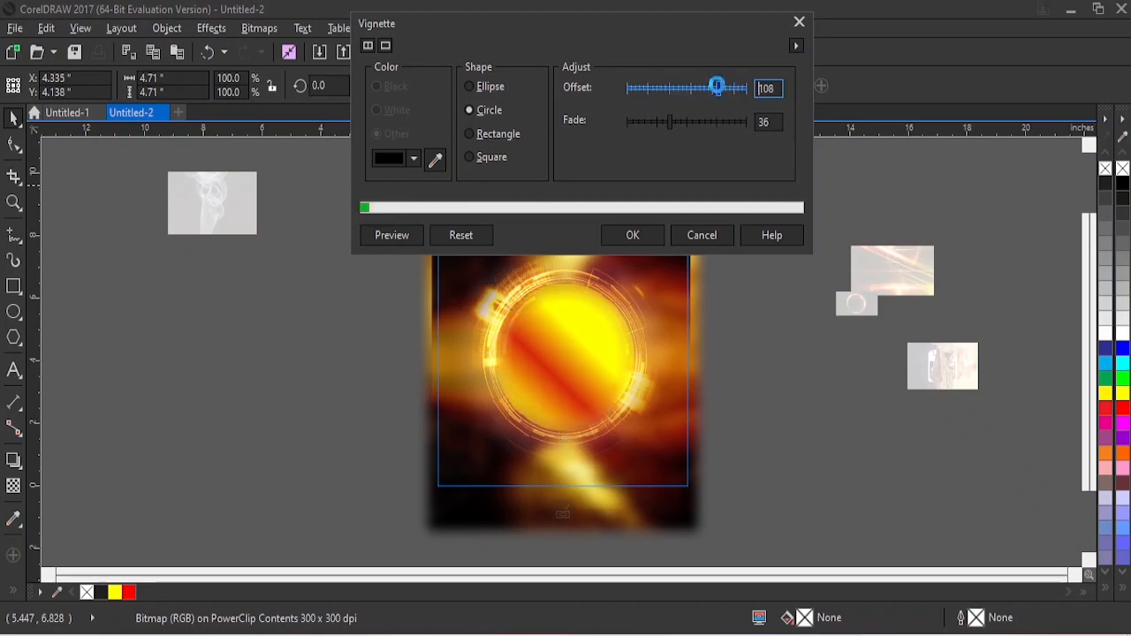
left_click(688, 122)
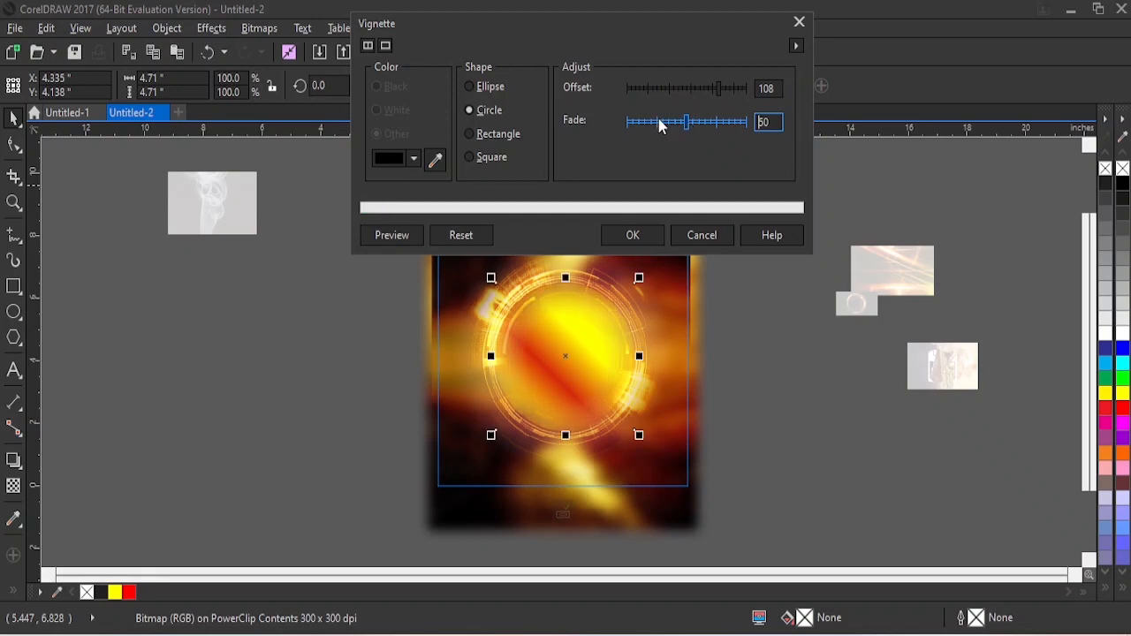
left_click(659, 124)
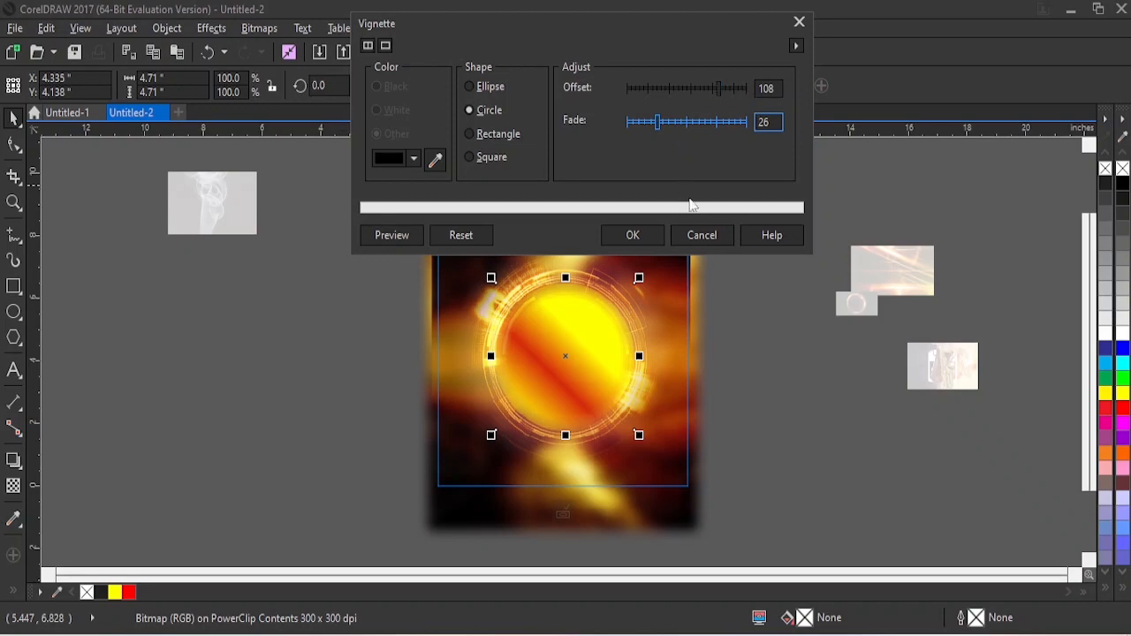
left_click(633, 236)
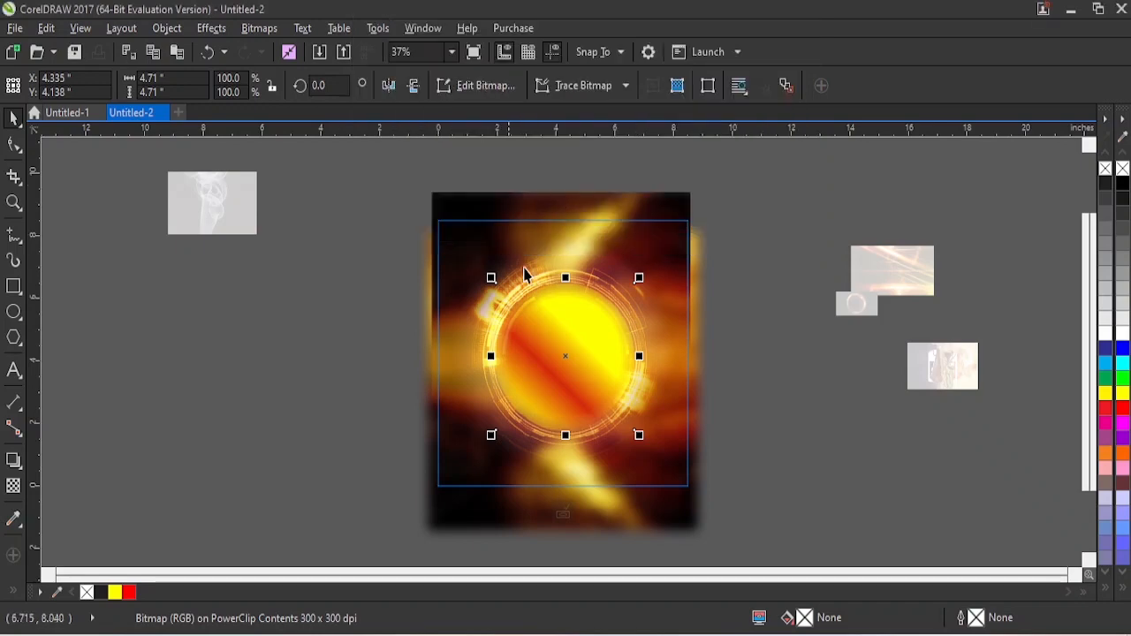
- Finish editing the contents of the flyer's PowerClip frame
left_click(712, 210)
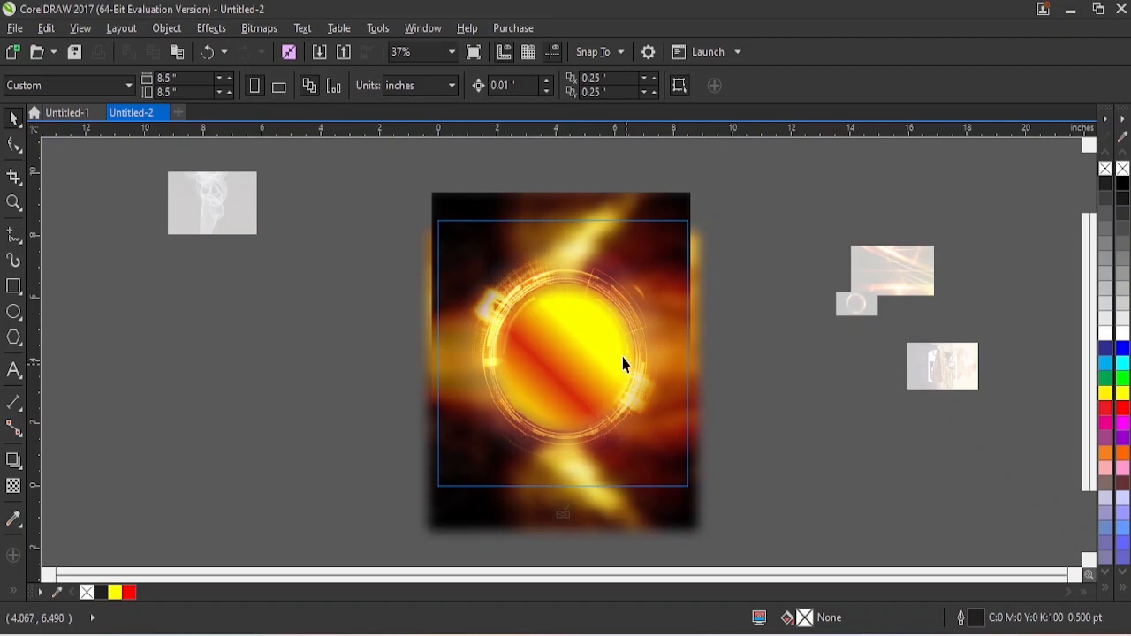
right_click(605, 336)
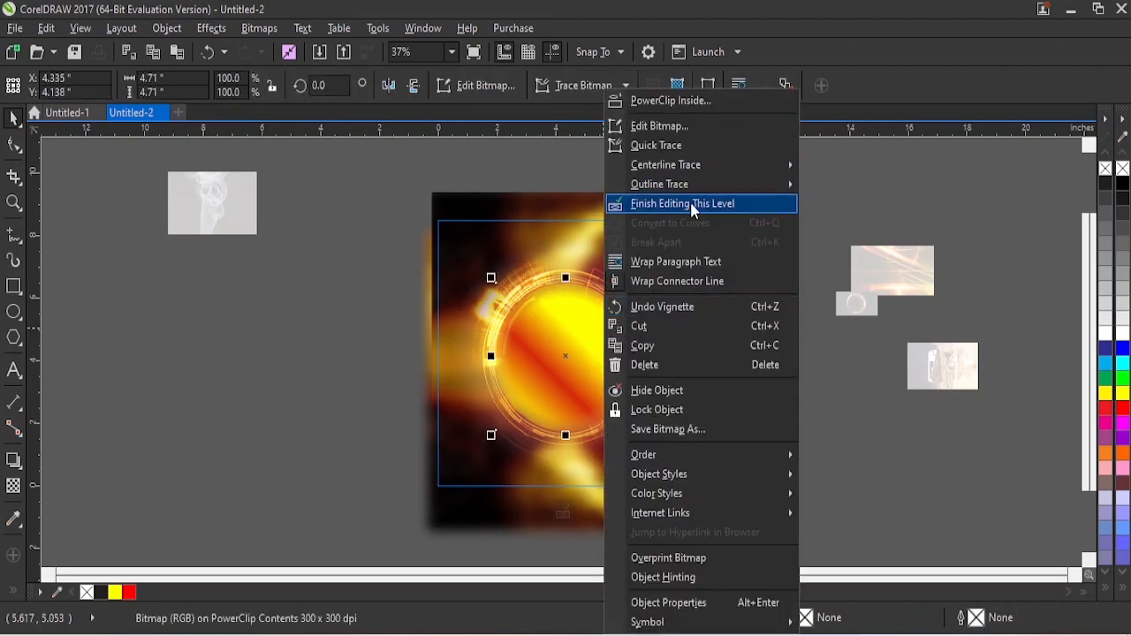
left_click(658, 203)
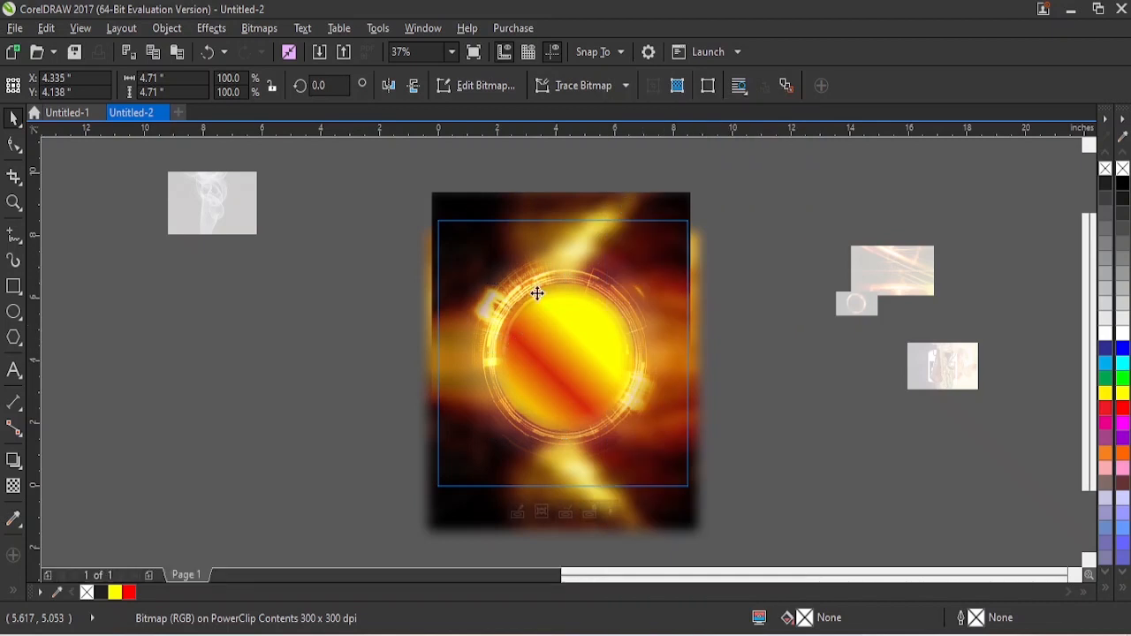
left_click(858, 308)
left_click_drag(861, 309, 516, 308)
left_click(540, 318)
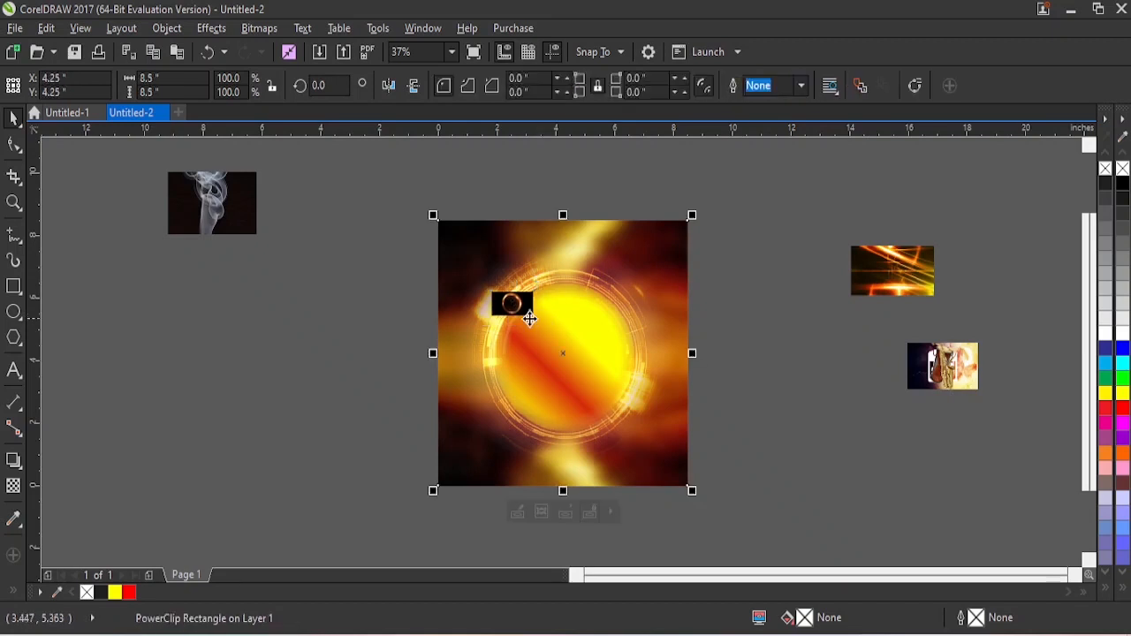
left_click(510, 303)
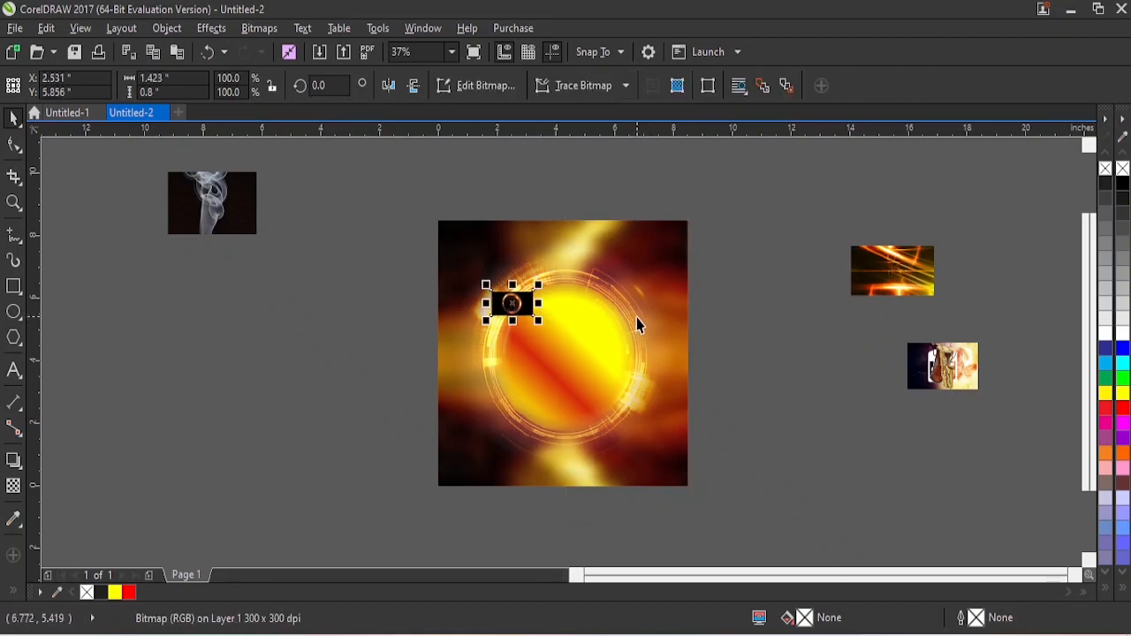
key("ctrl+z")
key("ctrl+z")
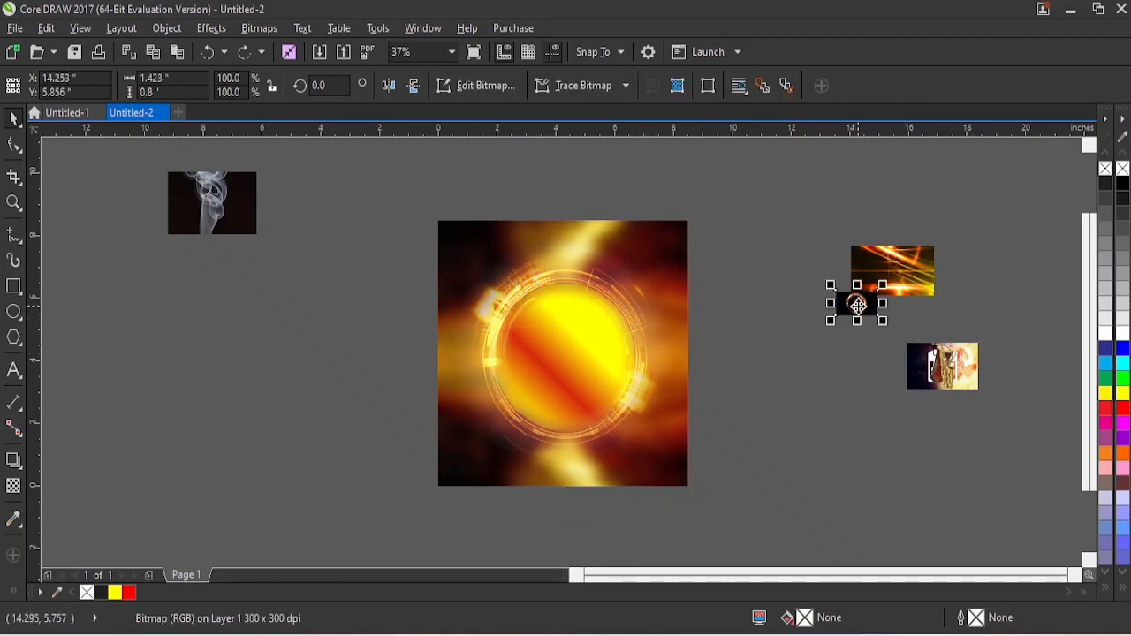
- Place the small glowing ring image inside the flyer's PowerClip frame and open the frame's contents for editing
left_click_drag(859, 305, 568, 352)
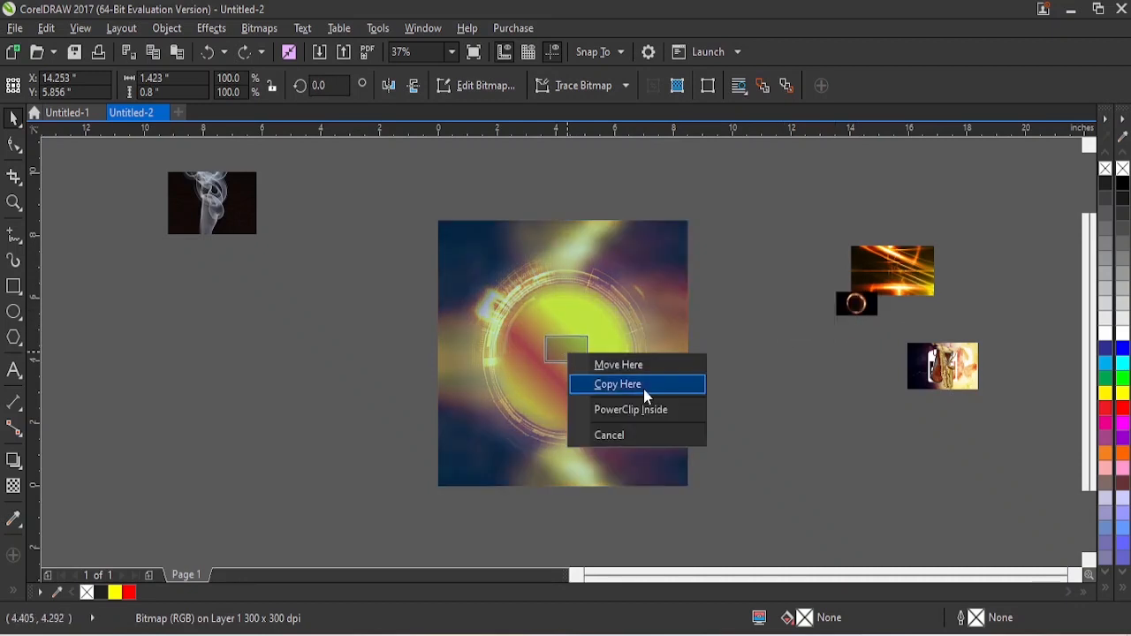
left_click(632, 408)
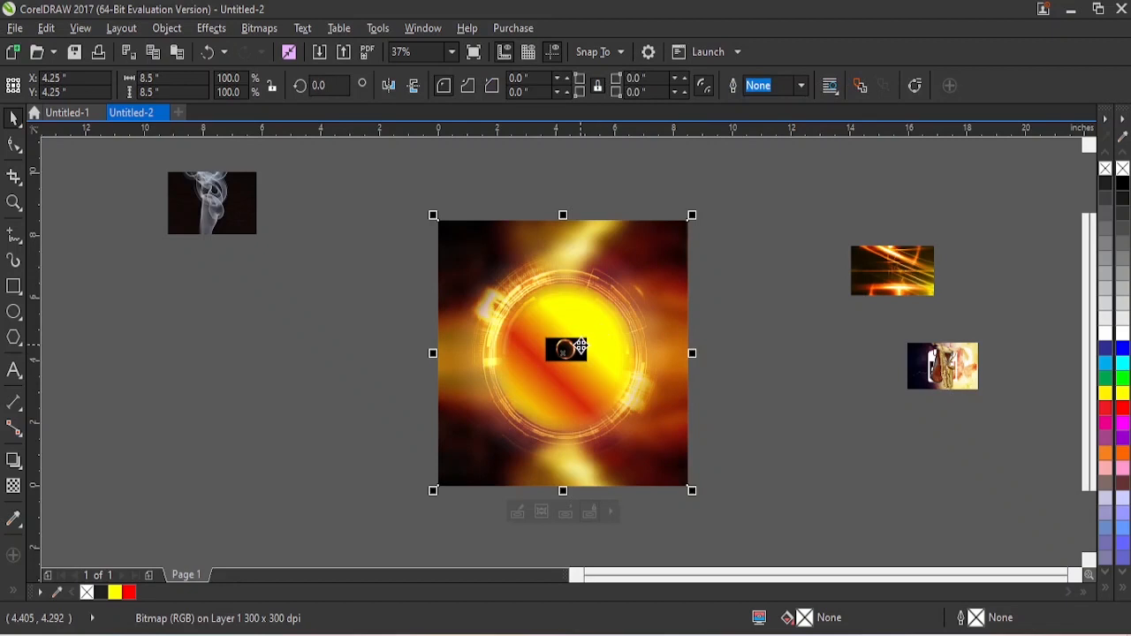
right_click(573, 361)
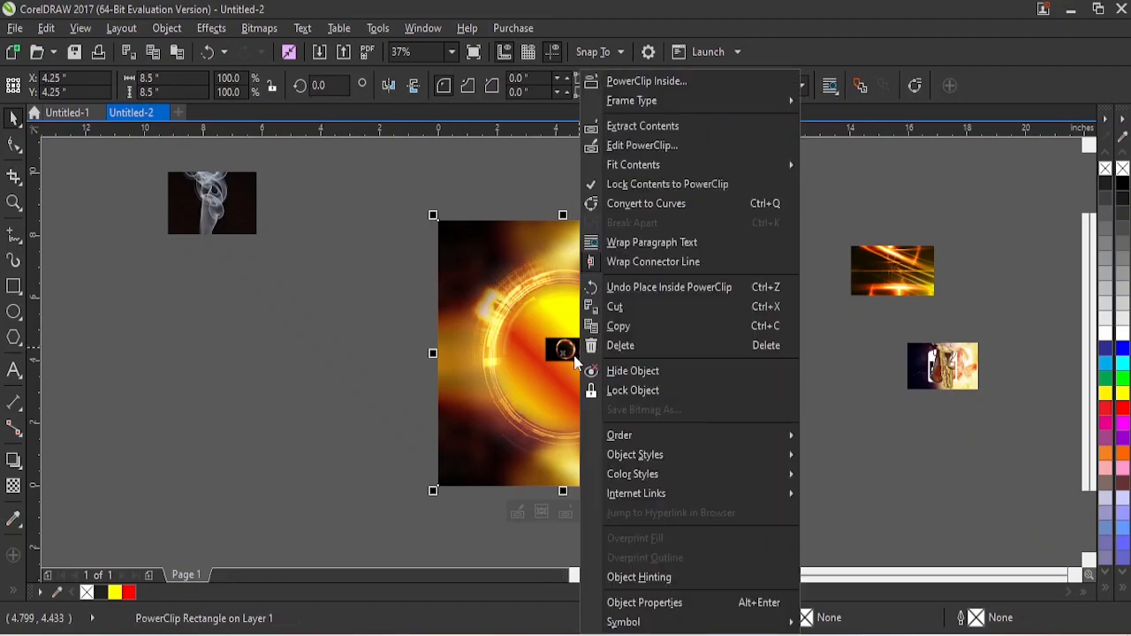
left_click(661, 154)
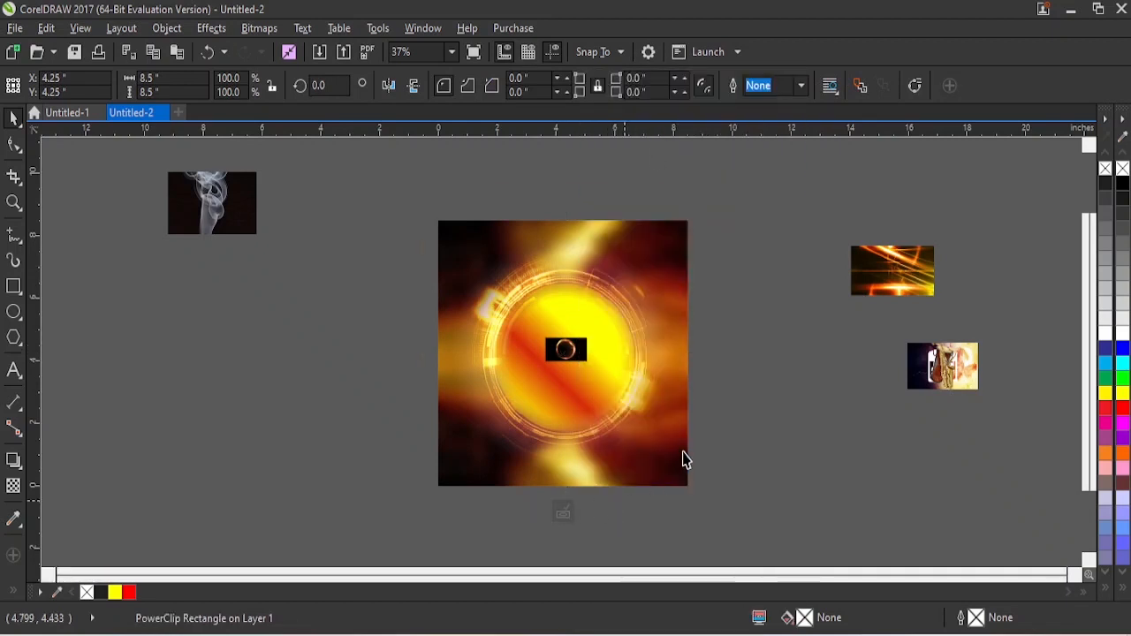
- Enlarge the ring image to about 5.45 inches wide and crop it closely around the ring to about 3.04 by 2.96 inches
left_click(573, 347)
left_click_drag(597, 370, 788, 444)
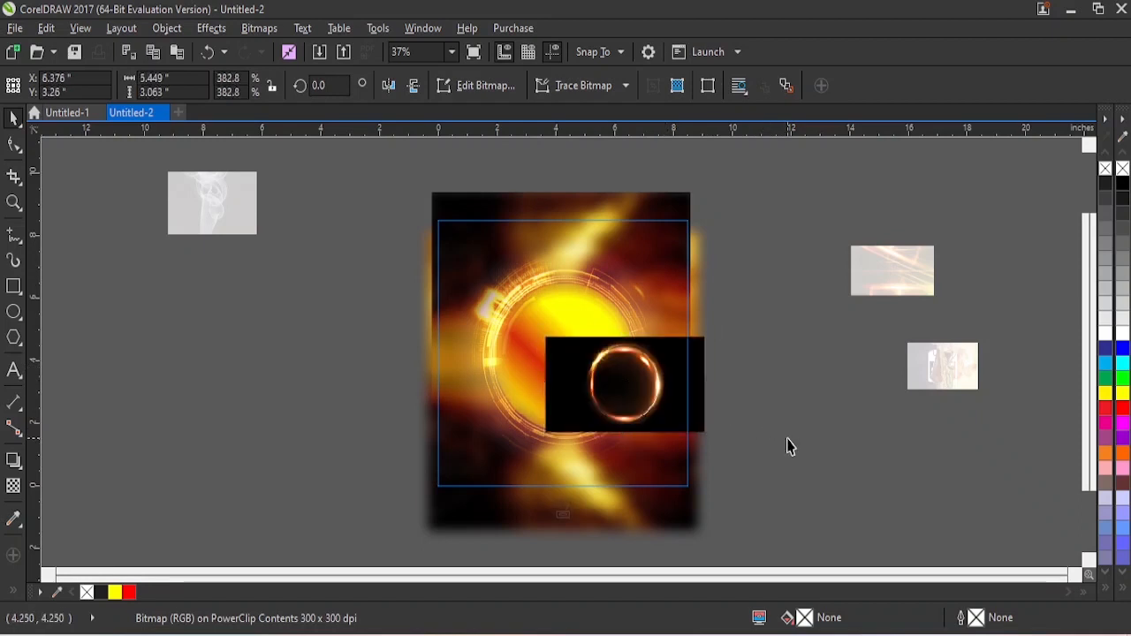
left_click(14, 178)
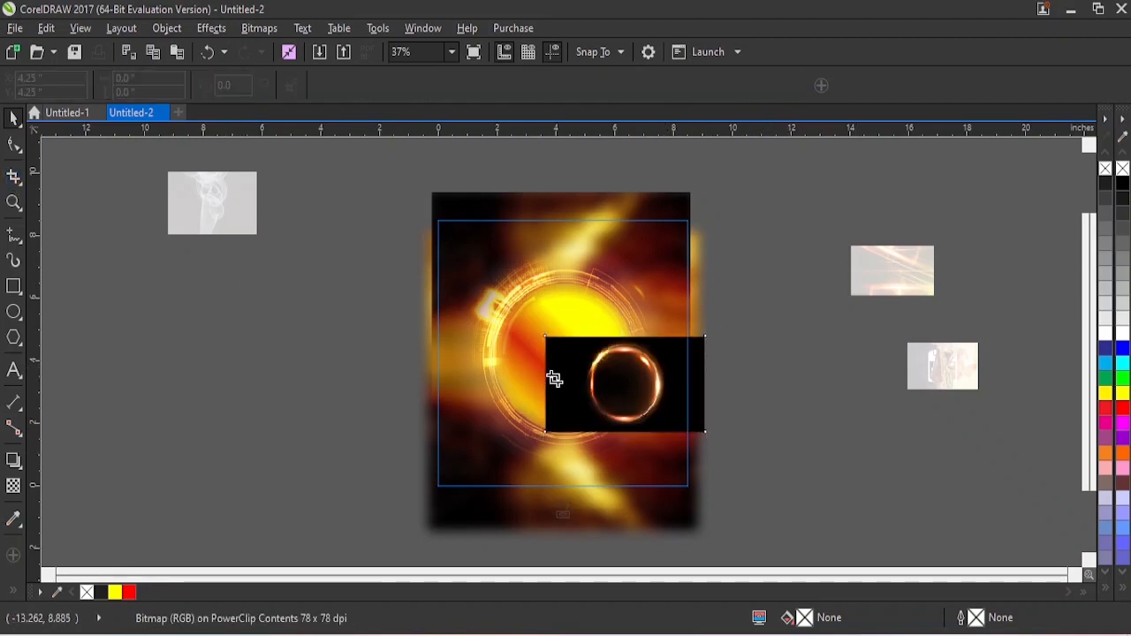
left_click_drag(585, 341, 670, 430)
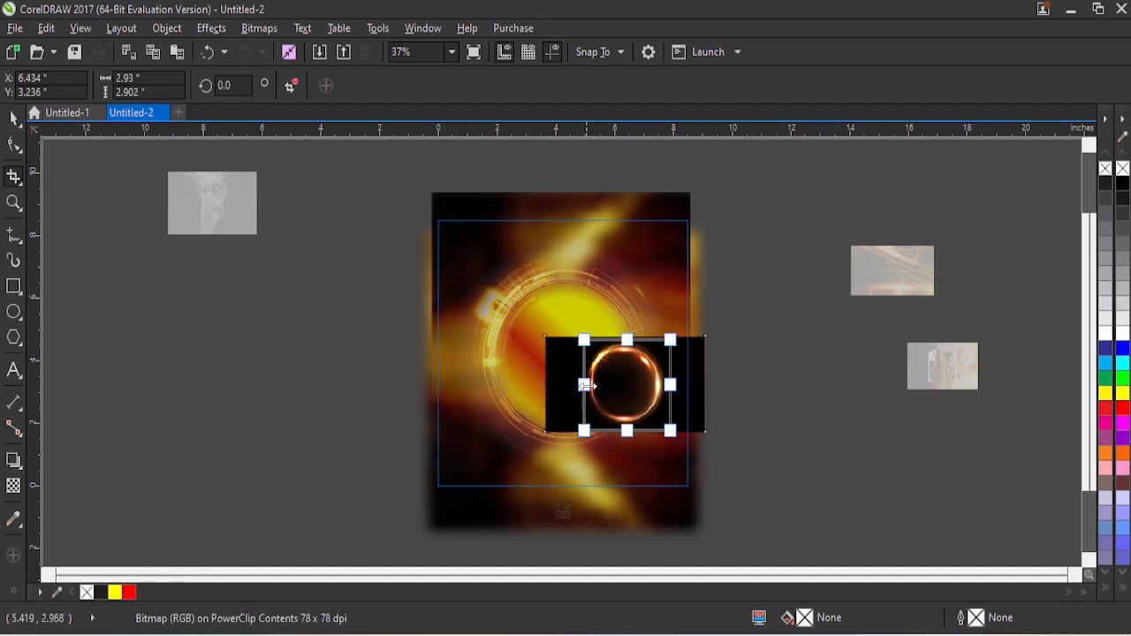
left_click_drag(586, 385, 582, 385)
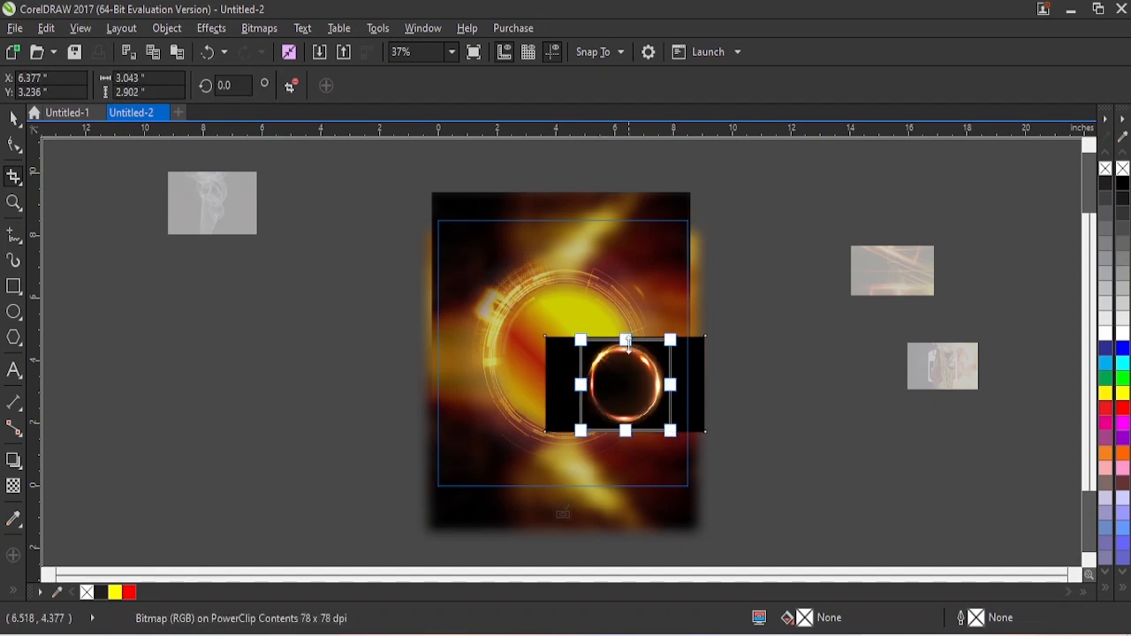
left_click_drag(626, 340, 626, 337)
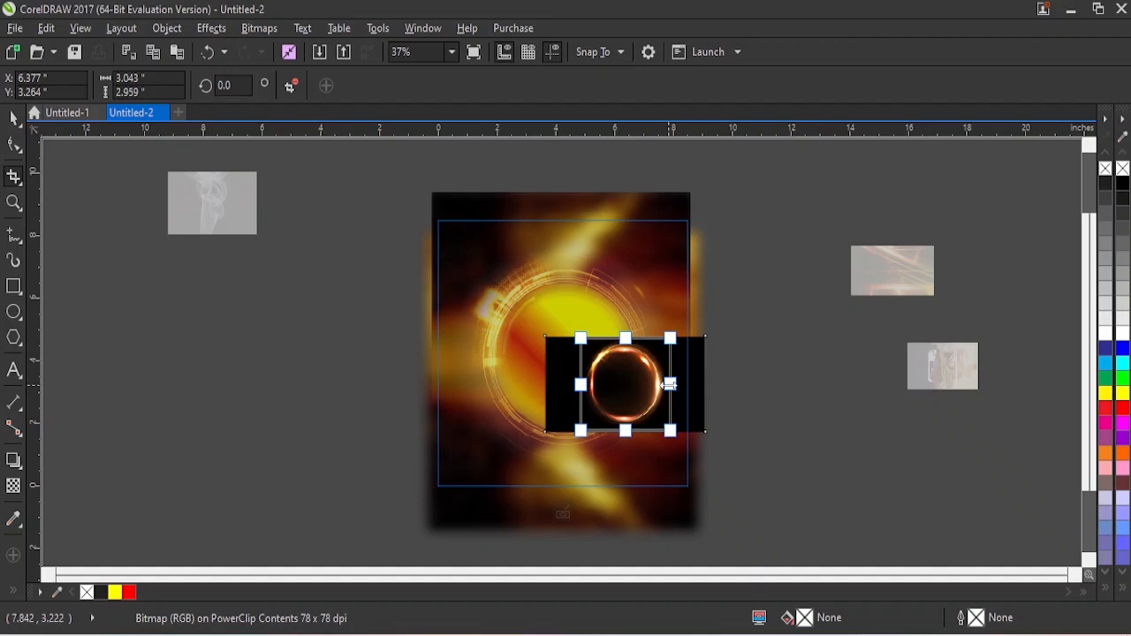
key("Return")
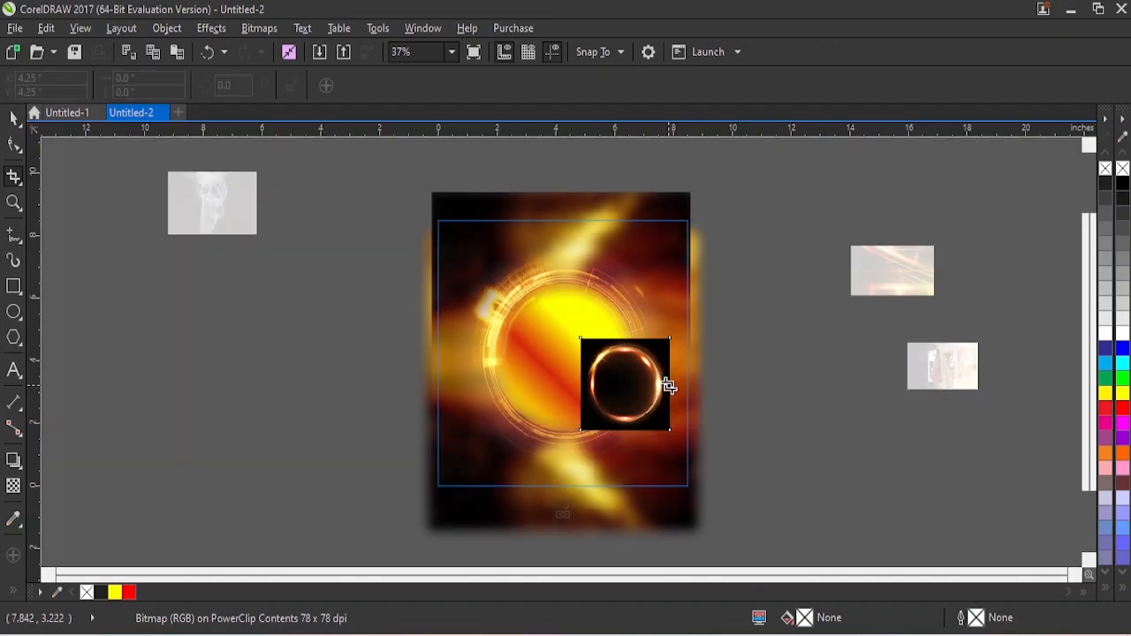
- Center the cropped ring image over the gradient circle and scale it up to about 5.69 by 5.53 inches
left_click(14, 118)
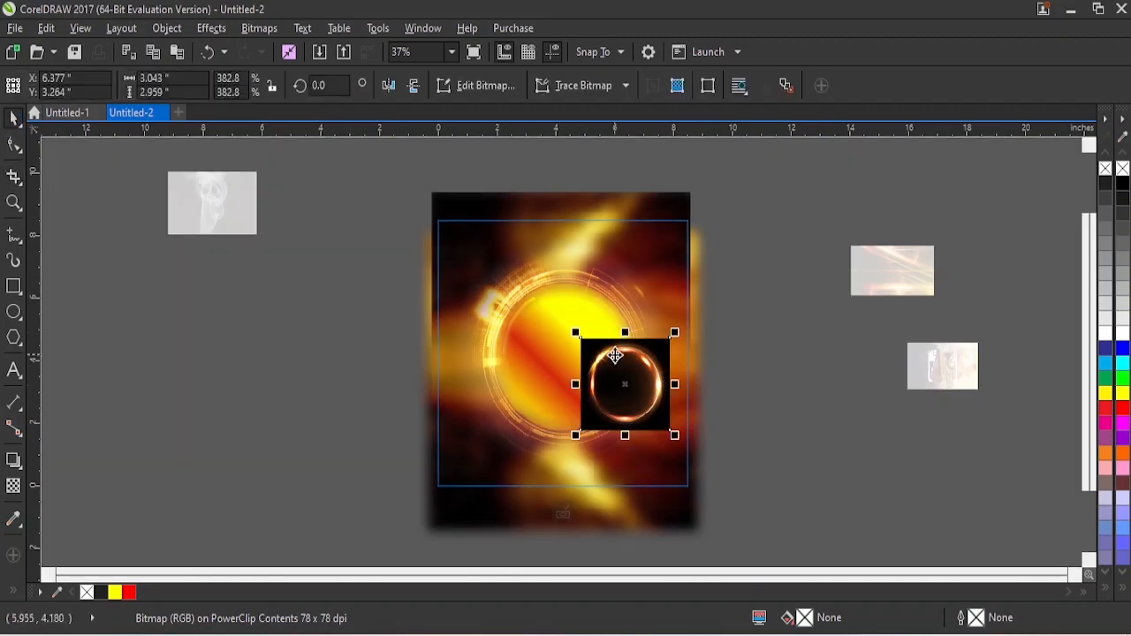
left_click_drag(611, 352, 530, 302)
left_click_drag(591, 383, 659, 454)
left_click_drag(624, 374, 604, 364)
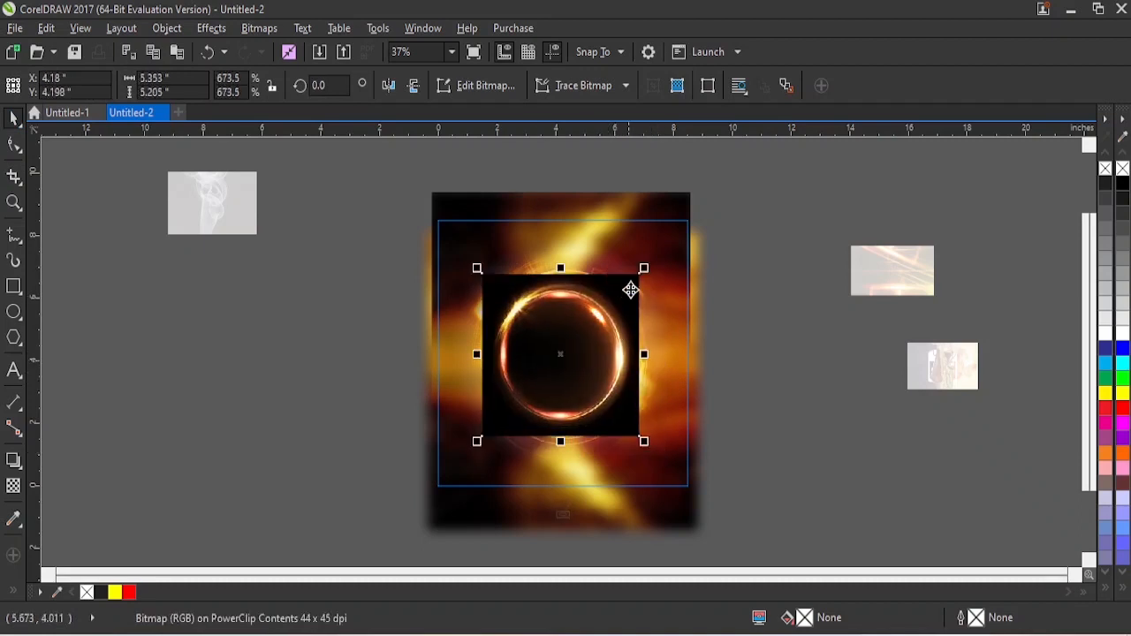
left_click_drag(649, 261, 648, 264)
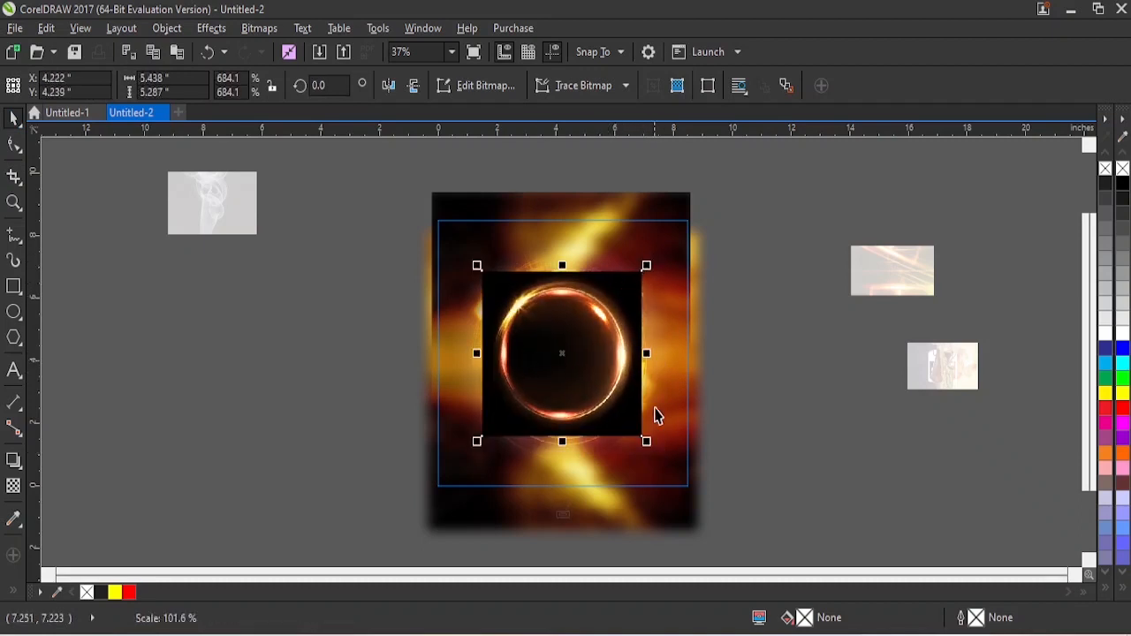
left_click_drag(649, 443, 657, 461)
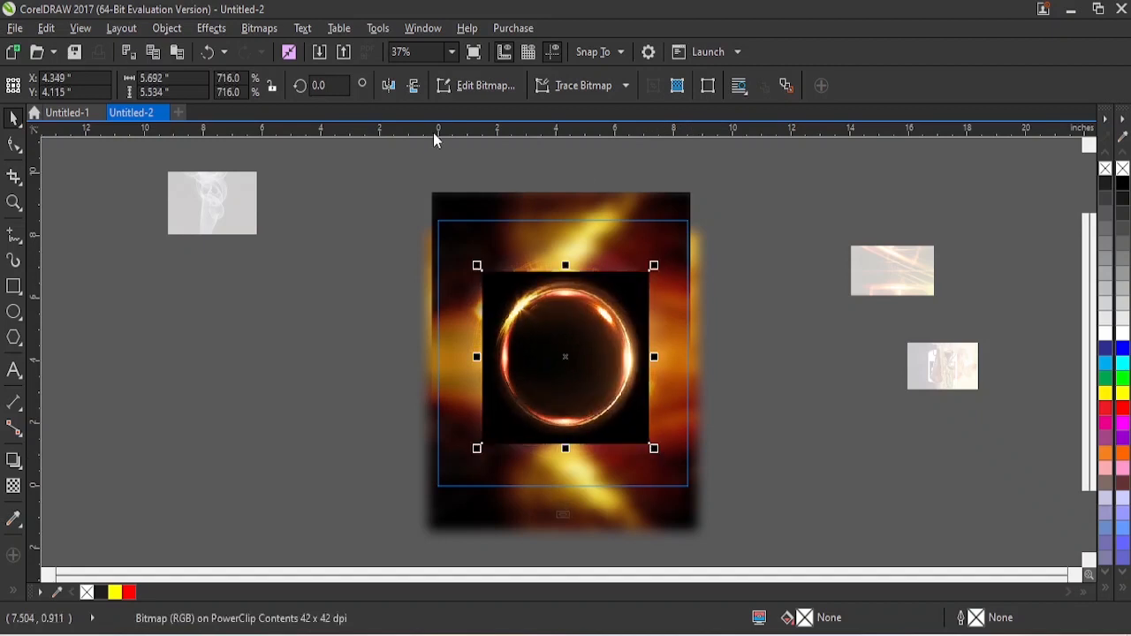
- Convert the enlarged ring image to an RGB bitmap at 300 dpi
left_click(265, 29)
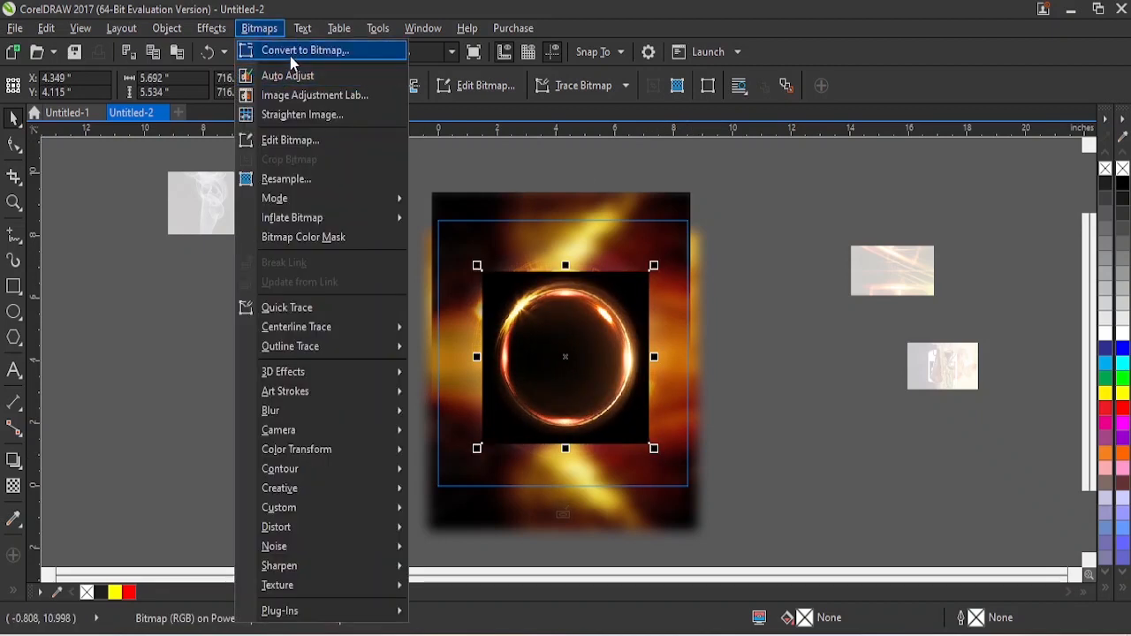
left_click(292, 50)
left_click(520, 419)
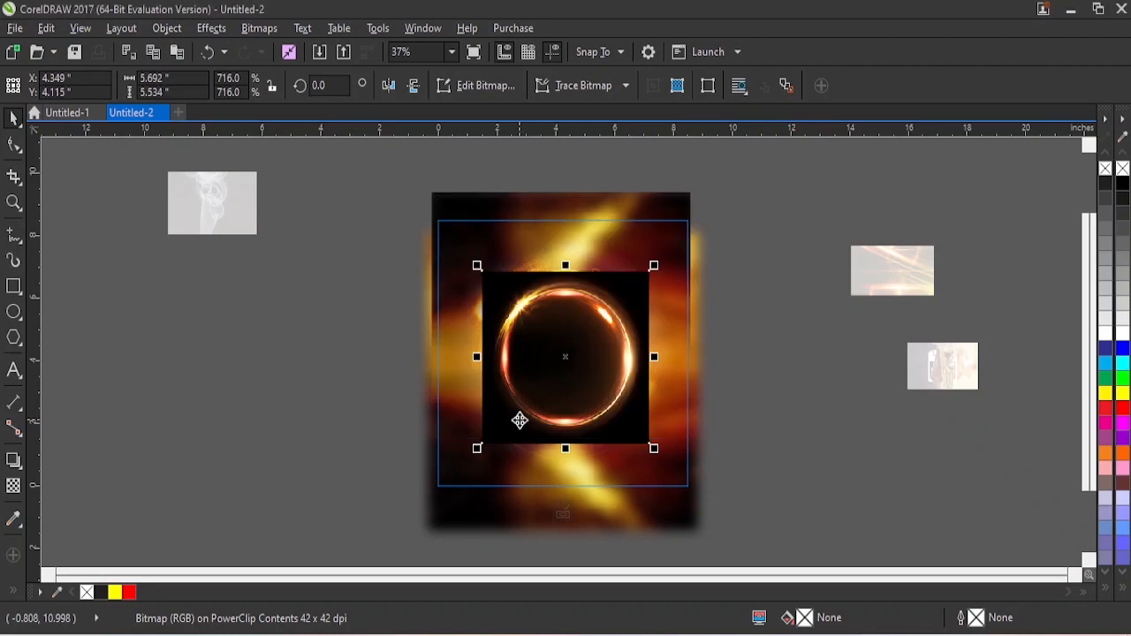
- Apply a circular Vignette effect to the ring bitmap with offset 98 and fade 26
left_click(257, 31)
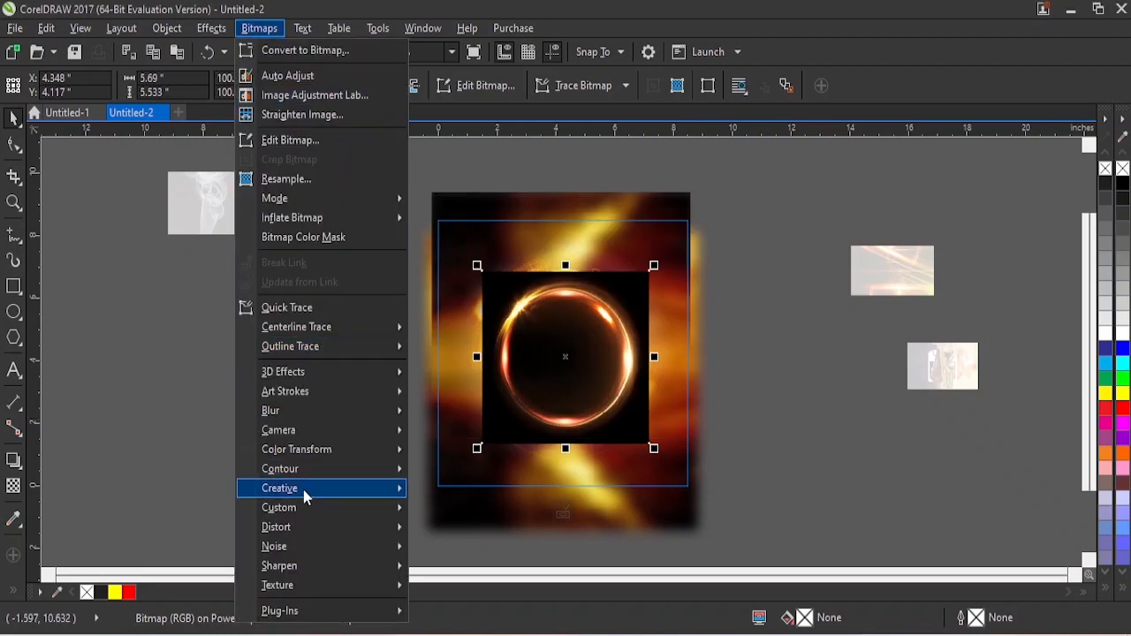
mouse_move(305, 488)
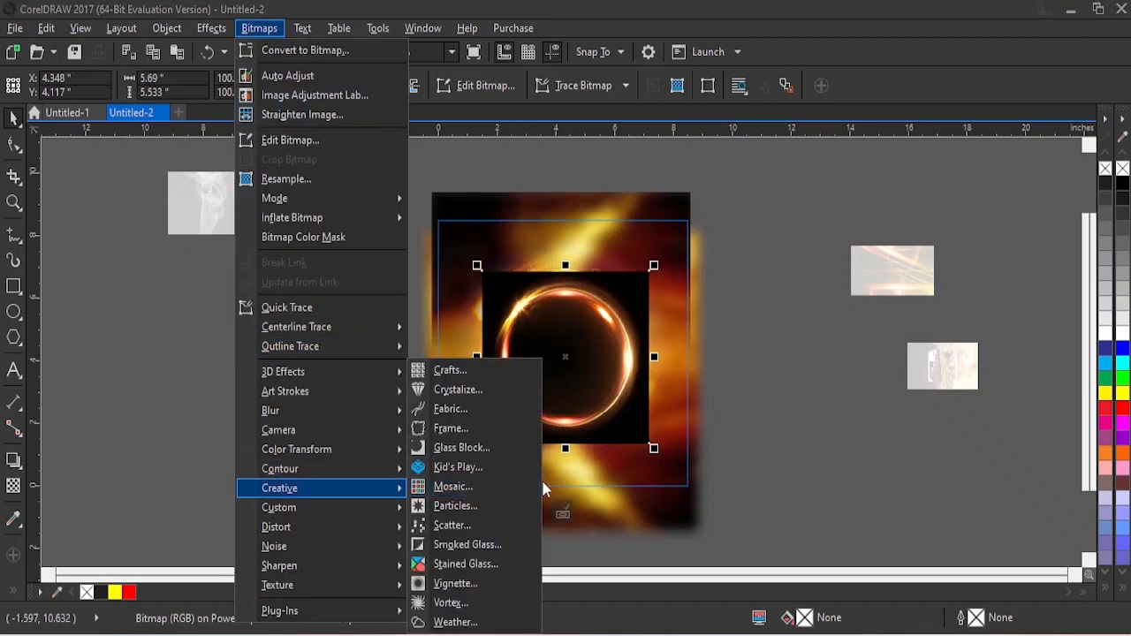
left_click(454, 584)
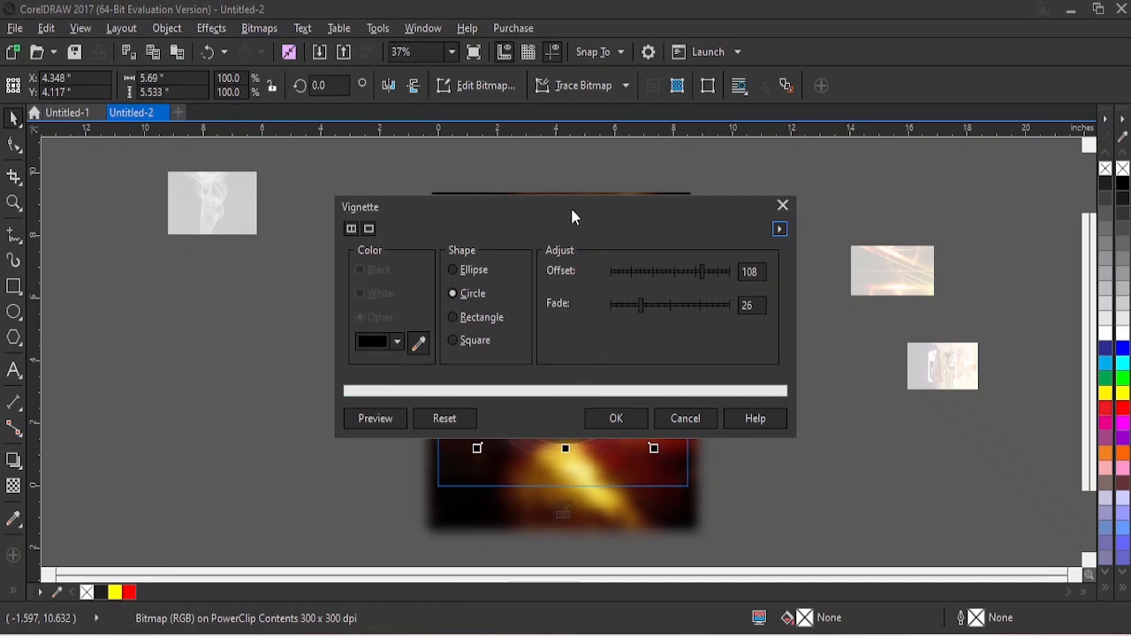
left_click_drag(571, 210, 579, 34)
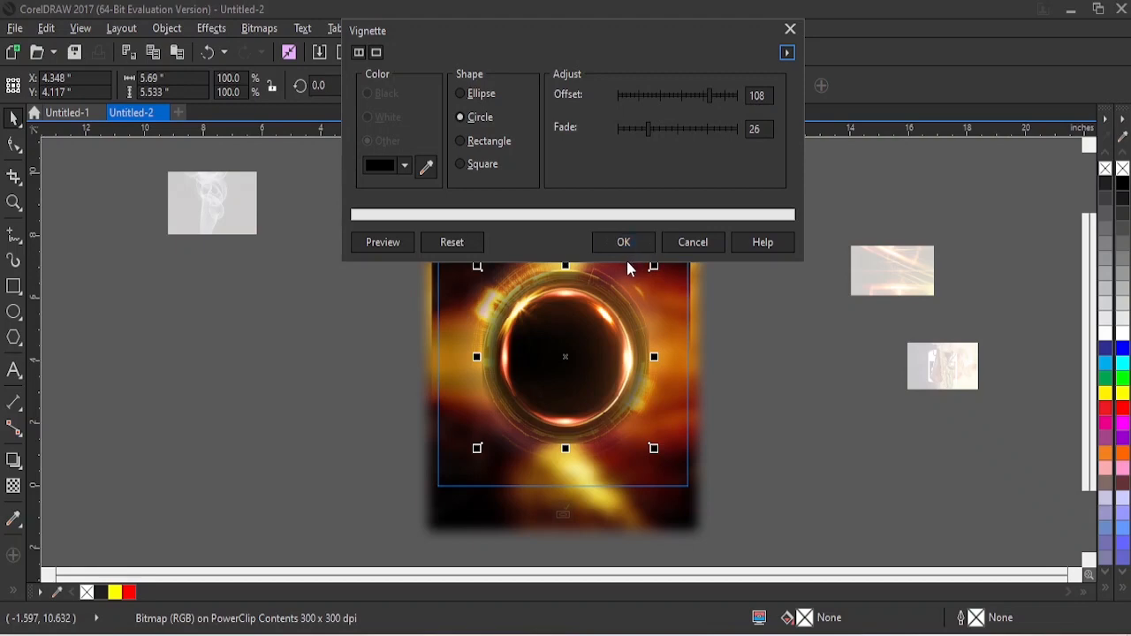
left_click(699, 96)
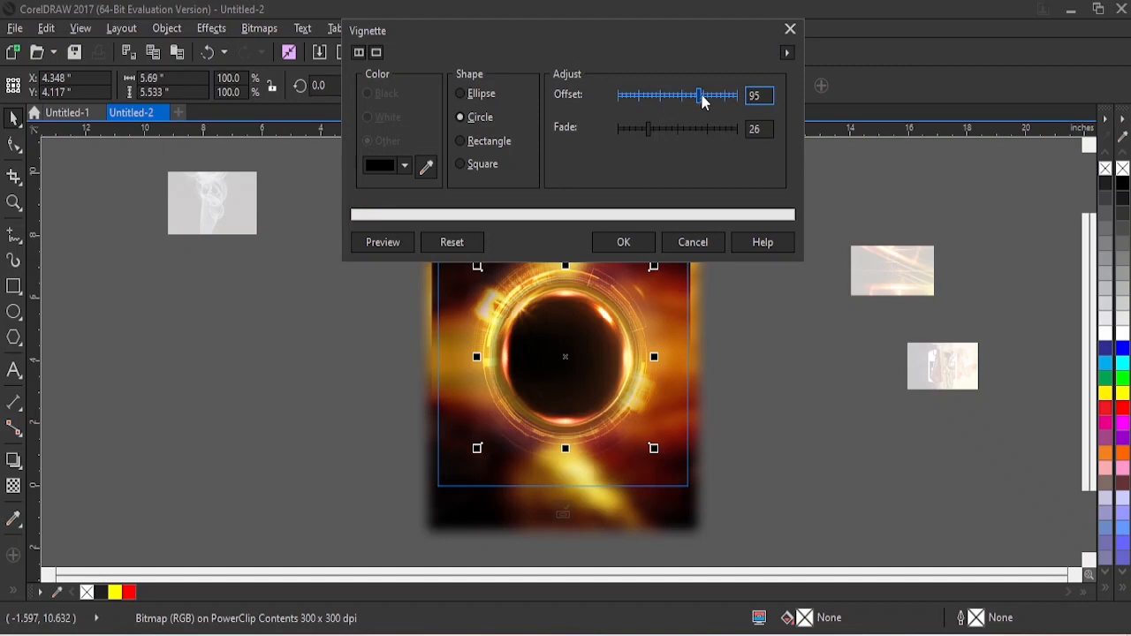
left_click(707, 97)
type("98")
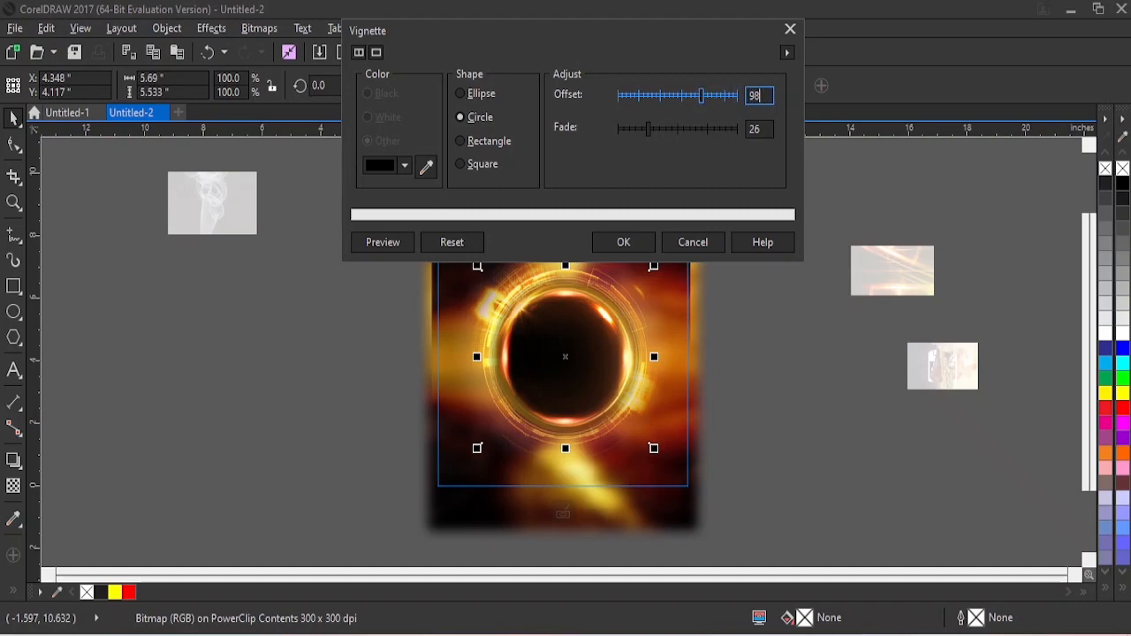
left_click(624, 244)
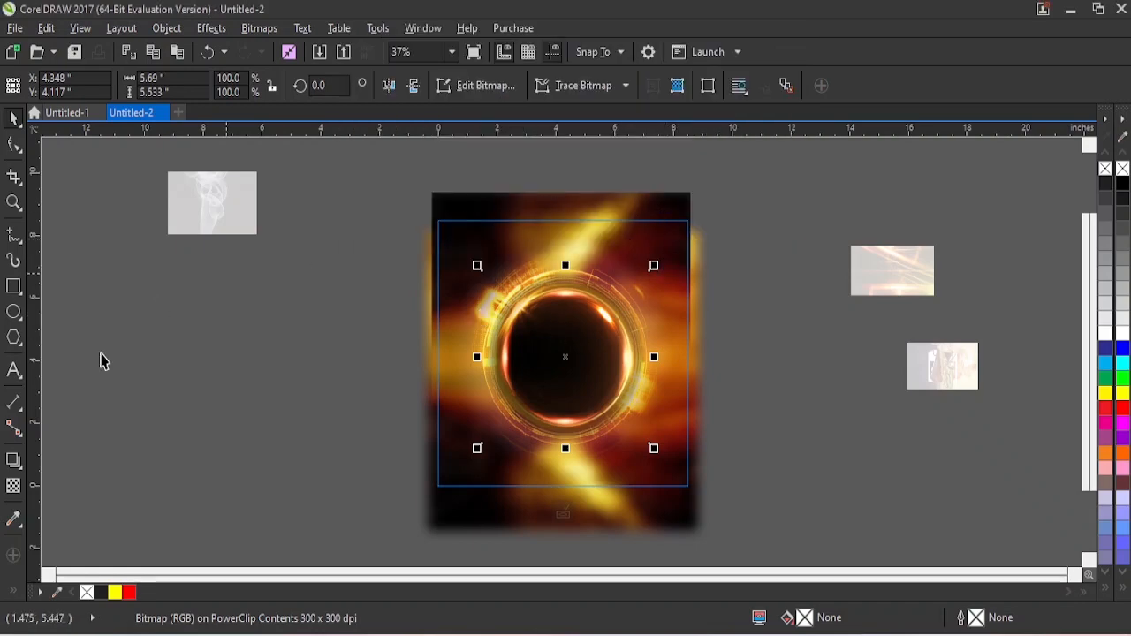
- Set the ring bitmap's transparency merge mode to Screen
left_click(13, 486)
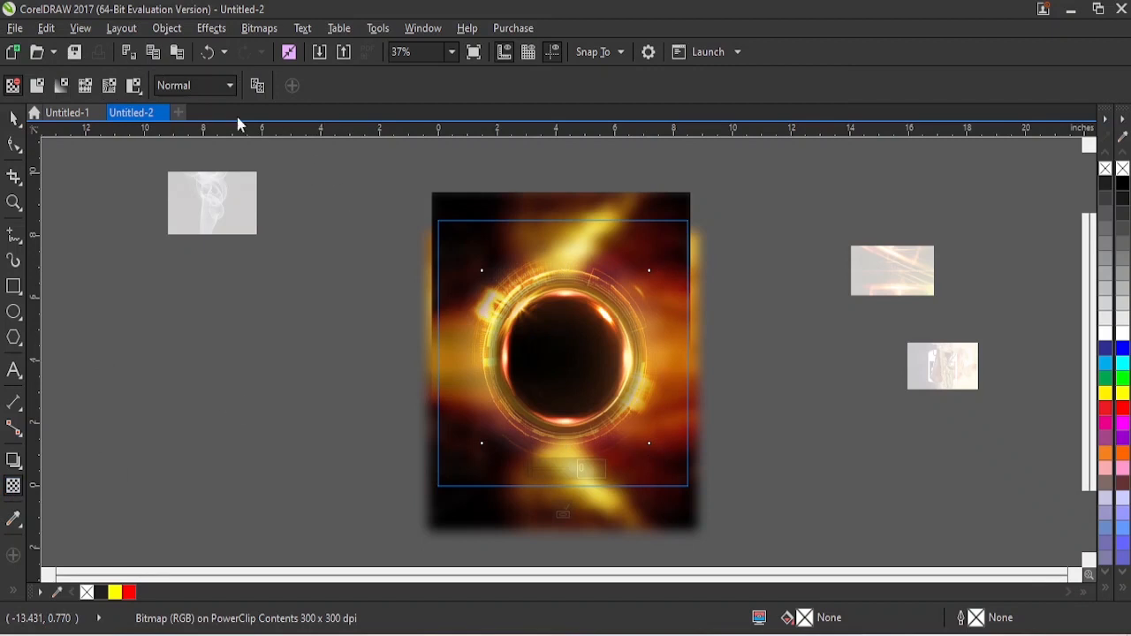
left_click(210, 86)
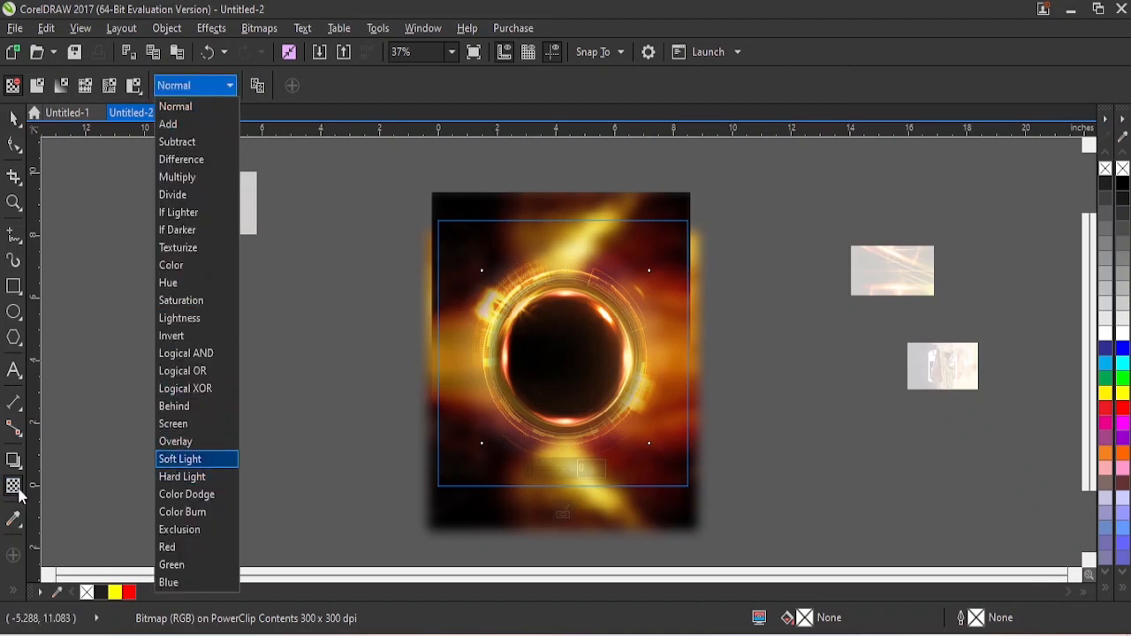
left_click(183, 424)
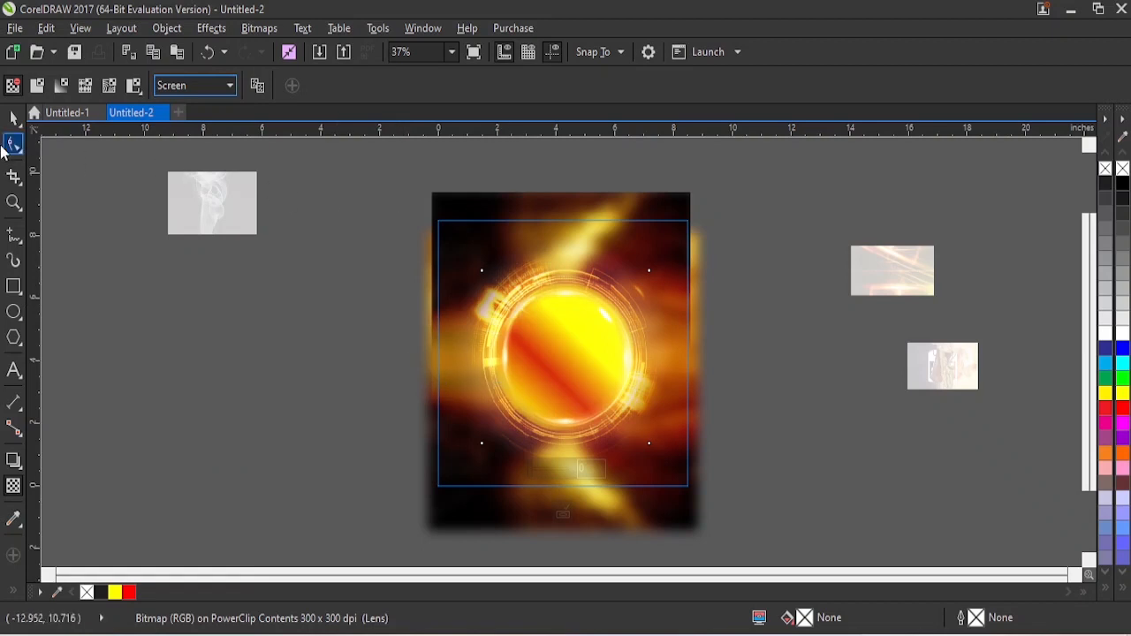
- Enlarge the ring bitmap slightly from its center to about 5.98 by 5.82 inches
left_click(14, 119)
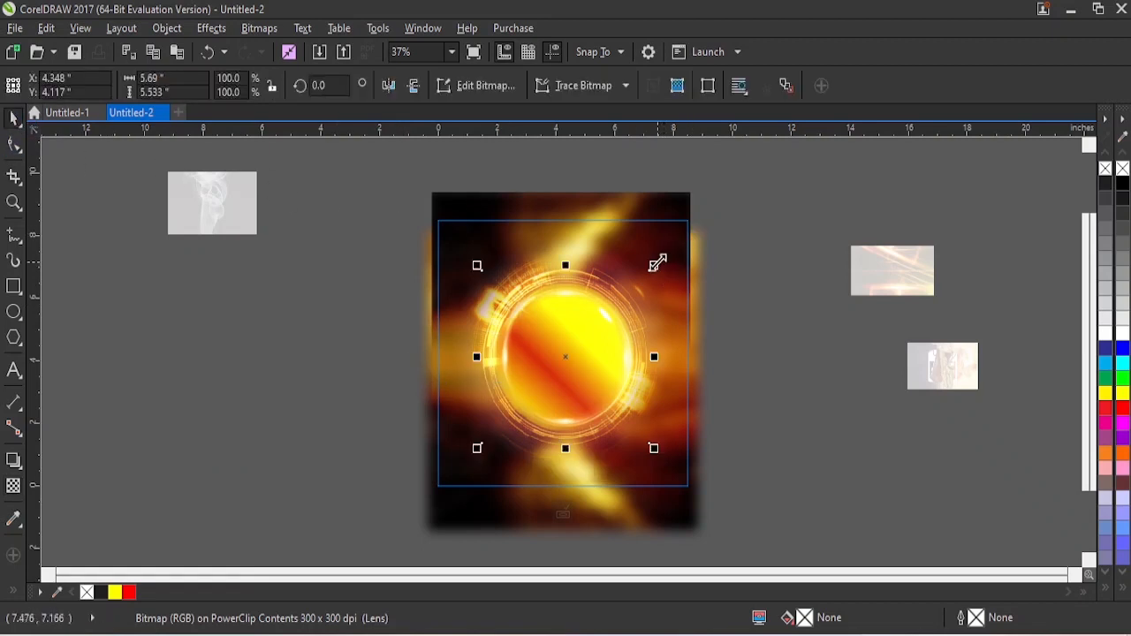
left_click_drag(657, 262, 662, 261)
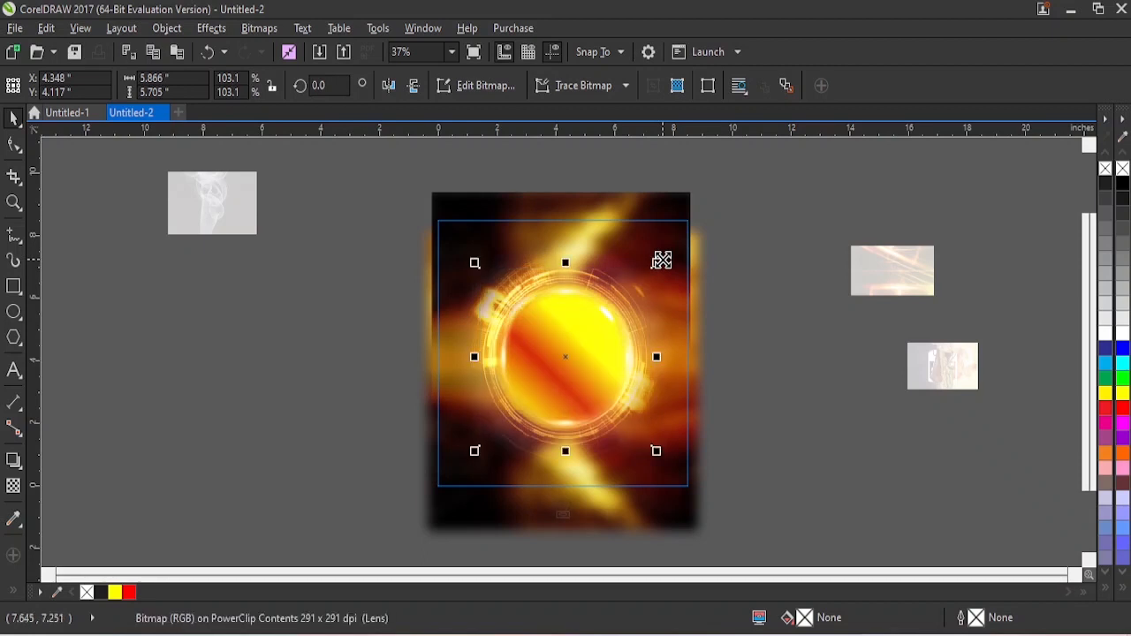
left_click_drag(660, 259, 659, 259)
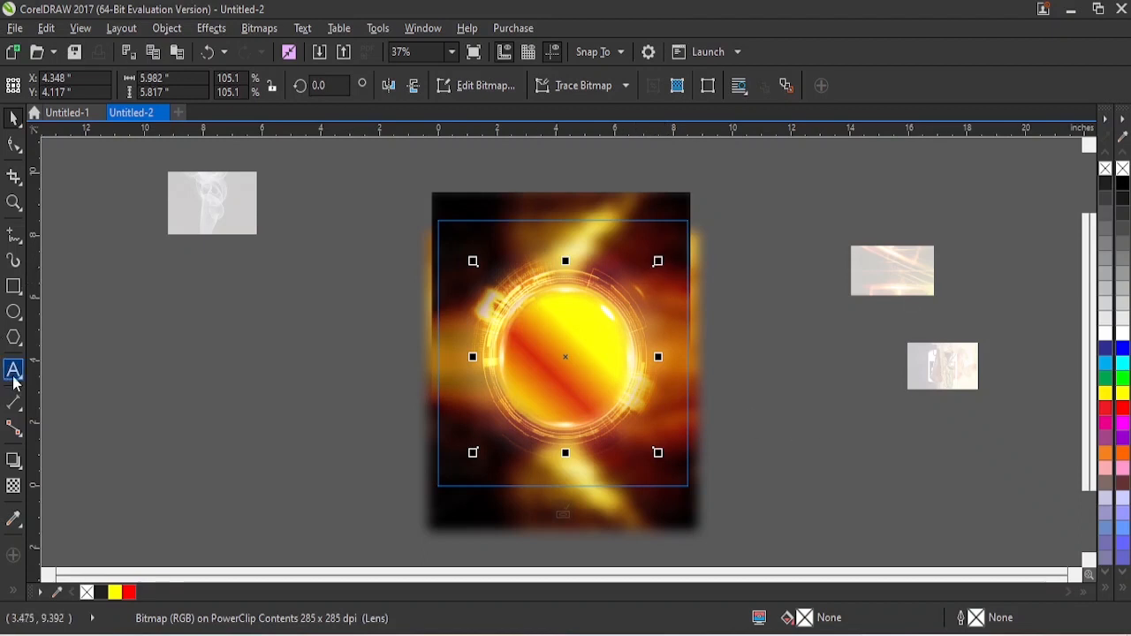
- Draw an ellipse about 2.73 by 2.87 inches inside the glowing ring's center
left_click(14, 315)
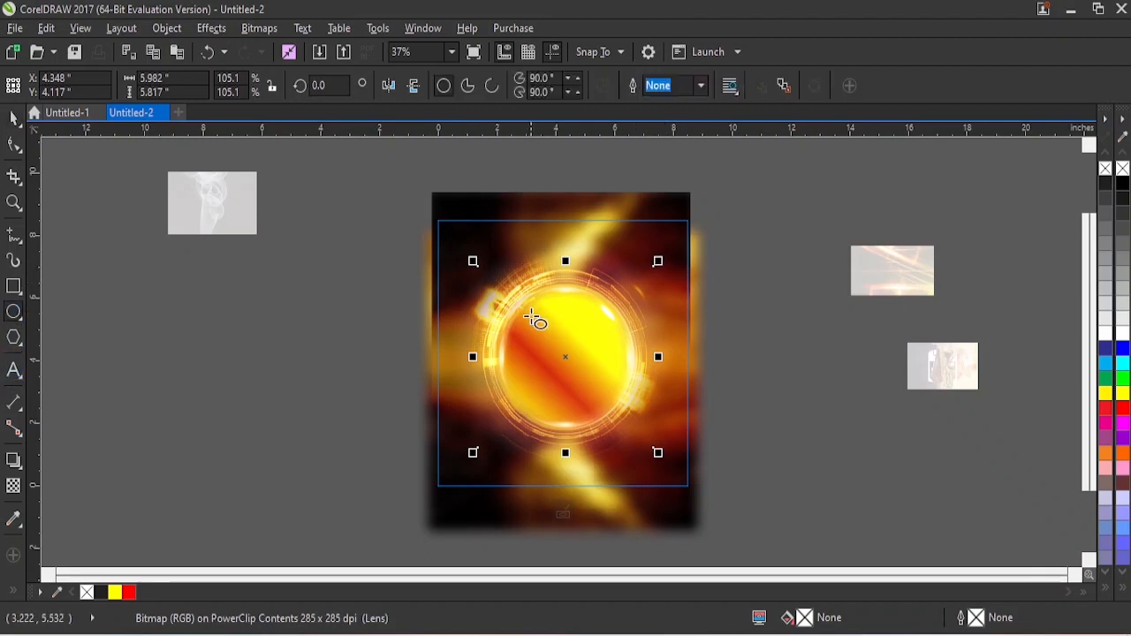
left_click_drag(530, 316, 609, 404)
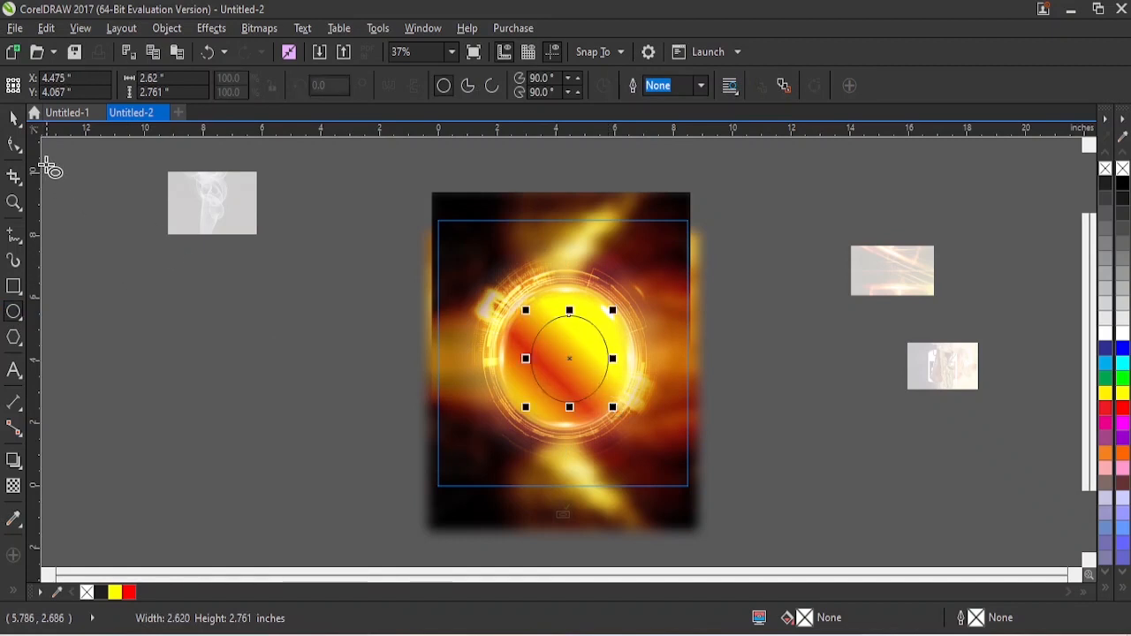
left_click(13, 117)
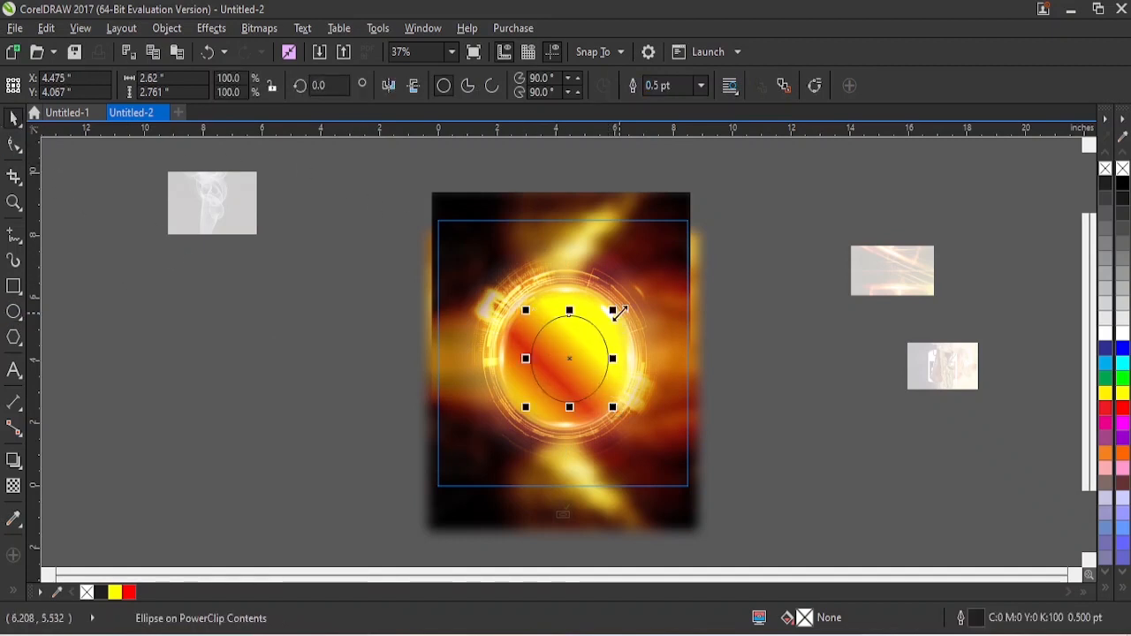
left_click_drag(613, 310, 616, 306)
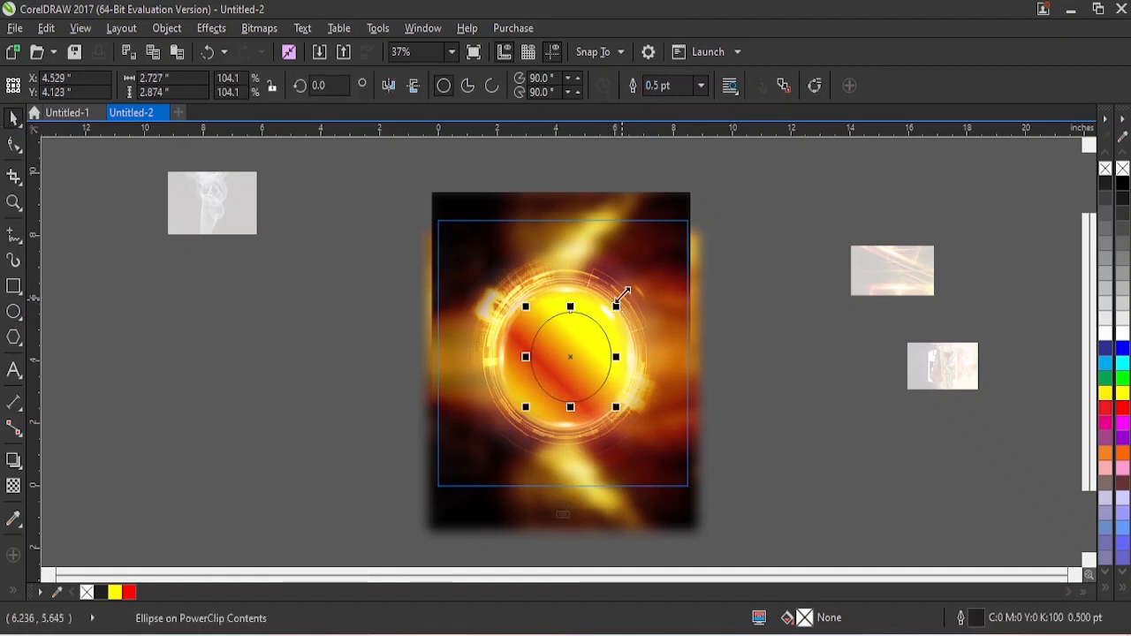
- Make the ellipse a true circle by matching its height to its width of 2.727 inches
left_click(174, 78)
key("ctrl+c")
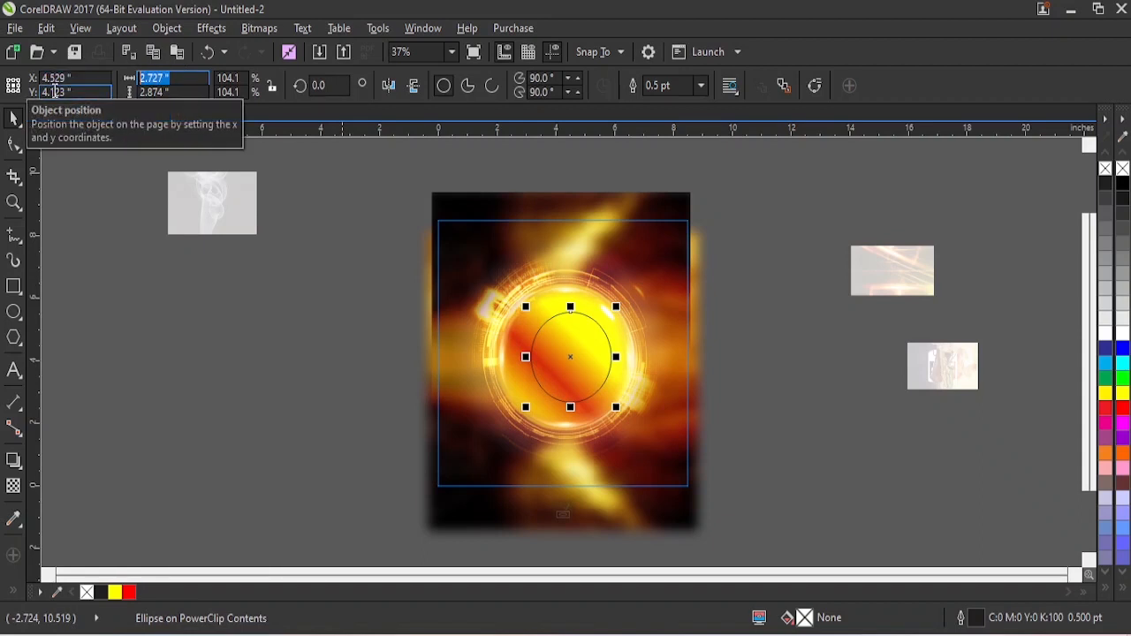
key("Tab")
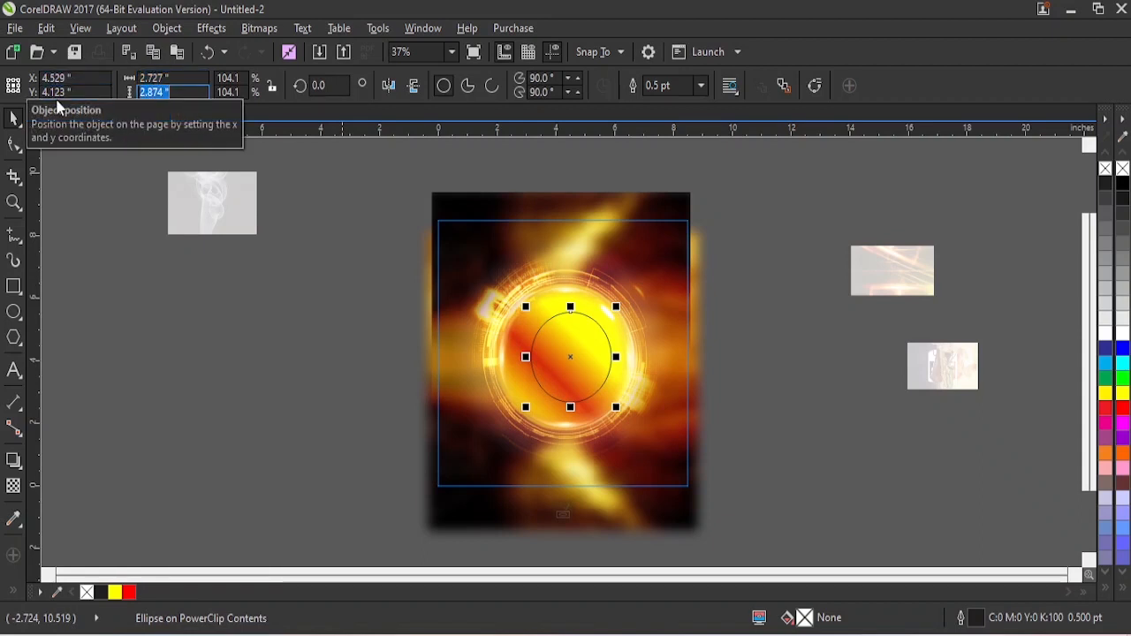
key("ctrl+v")
key("Return")
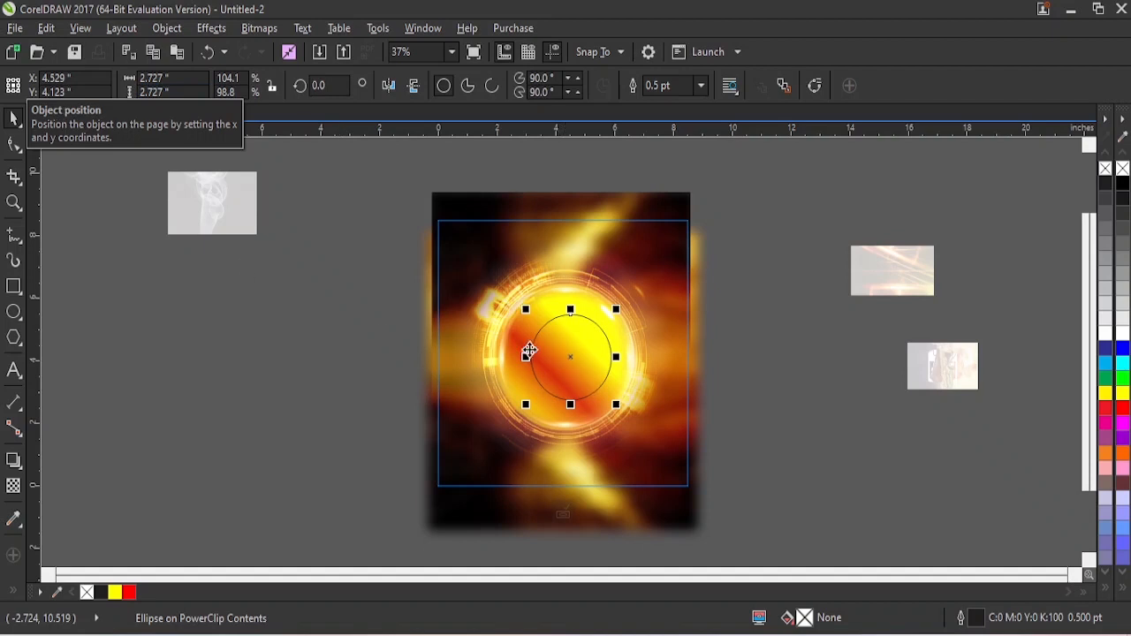
- Center the circle within the glowing ring and enlarge it to about 3.27 inches across
left_click_drag(575, 344, 570, 346)
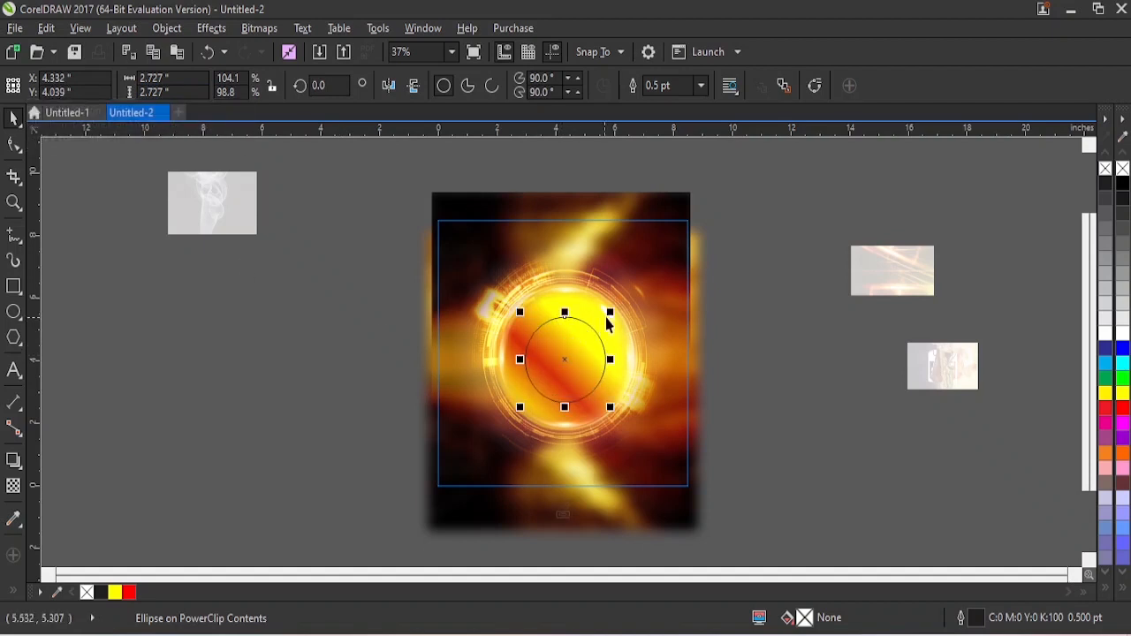
left_click_drag(610, 311, 621, 302)
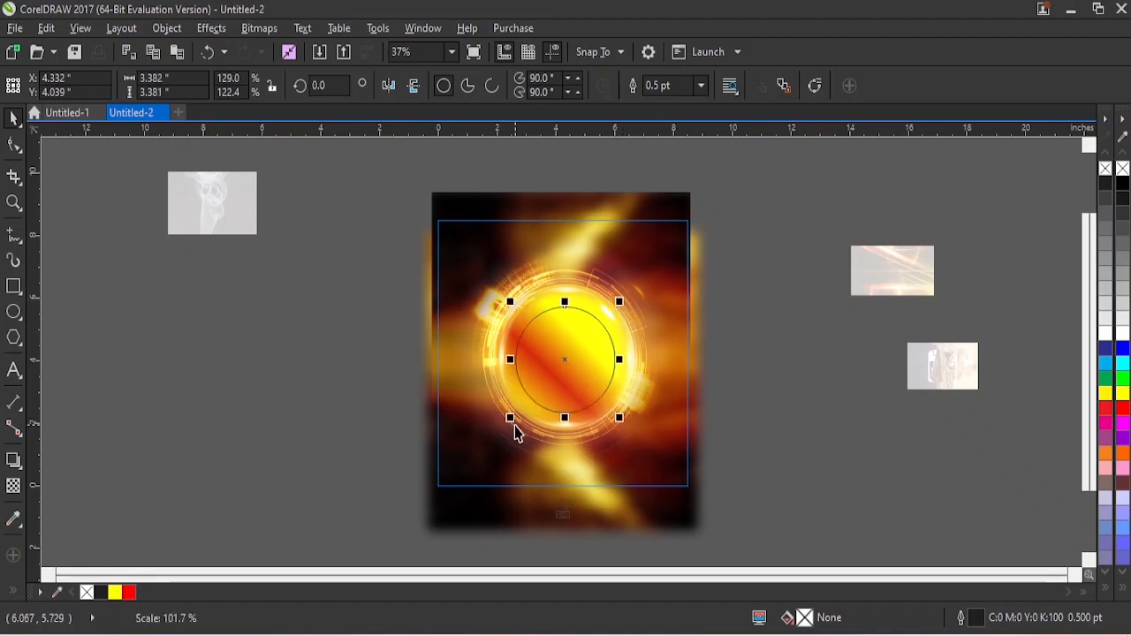
left_click_drag(511, 419, 516, 418)
left_click_drag(619, 303, 621, 302)
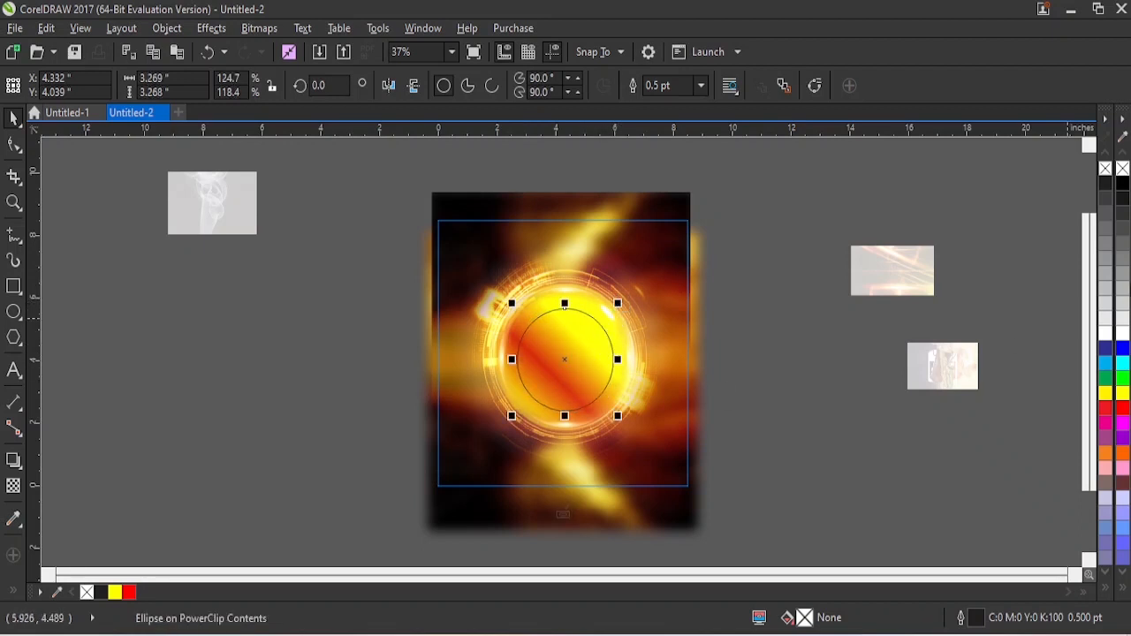
- Fill the circle with red, then apply a diagonal linear fountain fill with start color #4D0000
left_click(1106, 408)
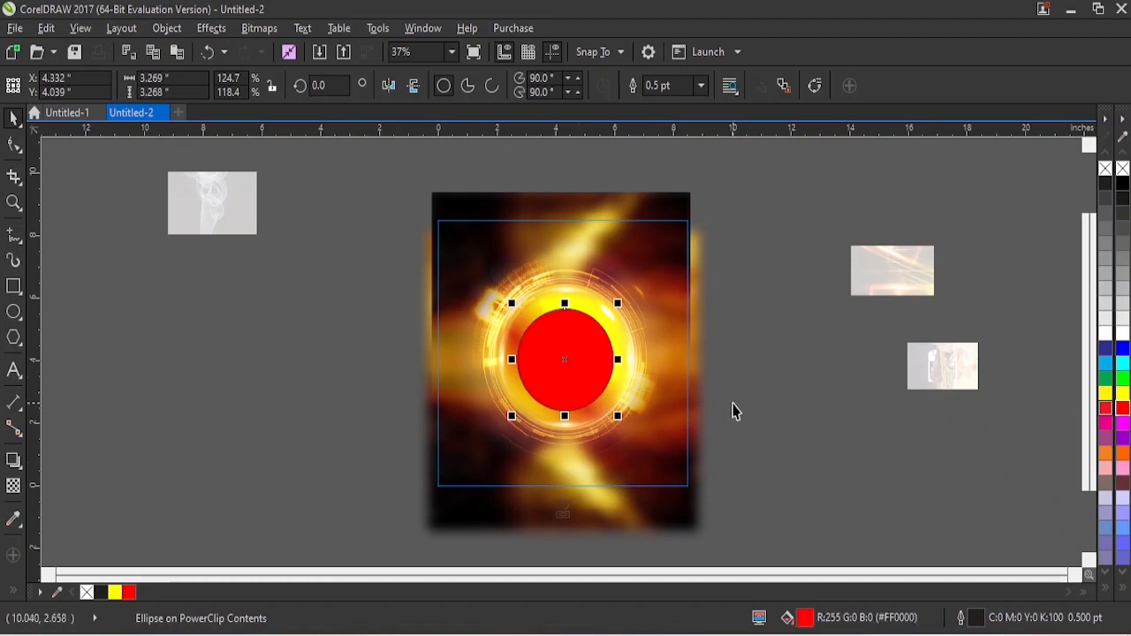
key("g")
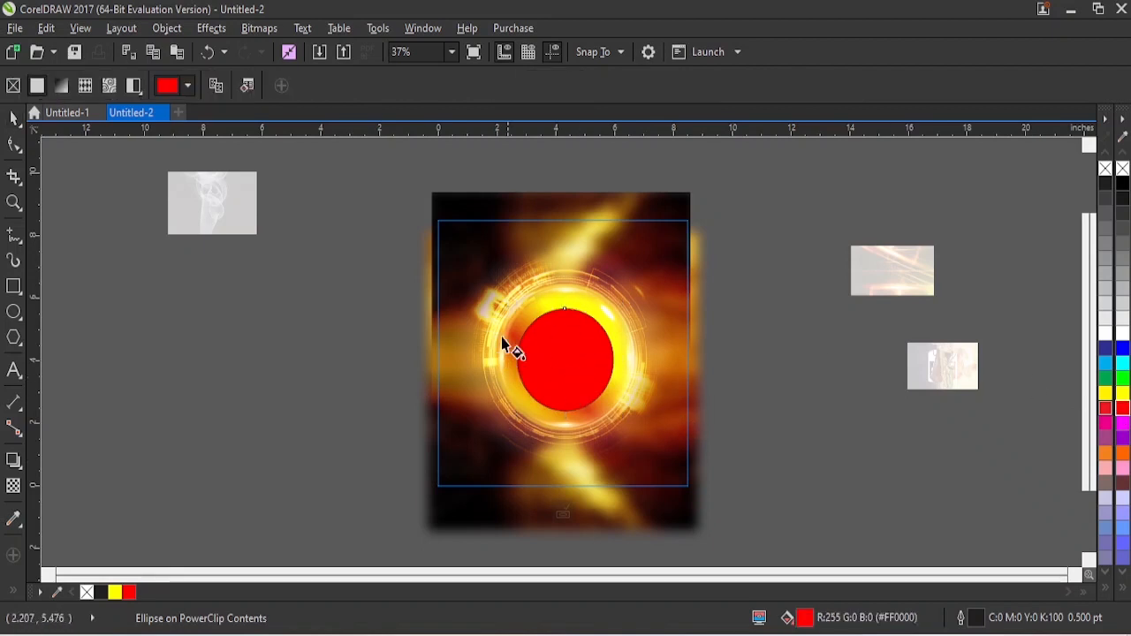
left_click_drag(532, 323, 576, 379)
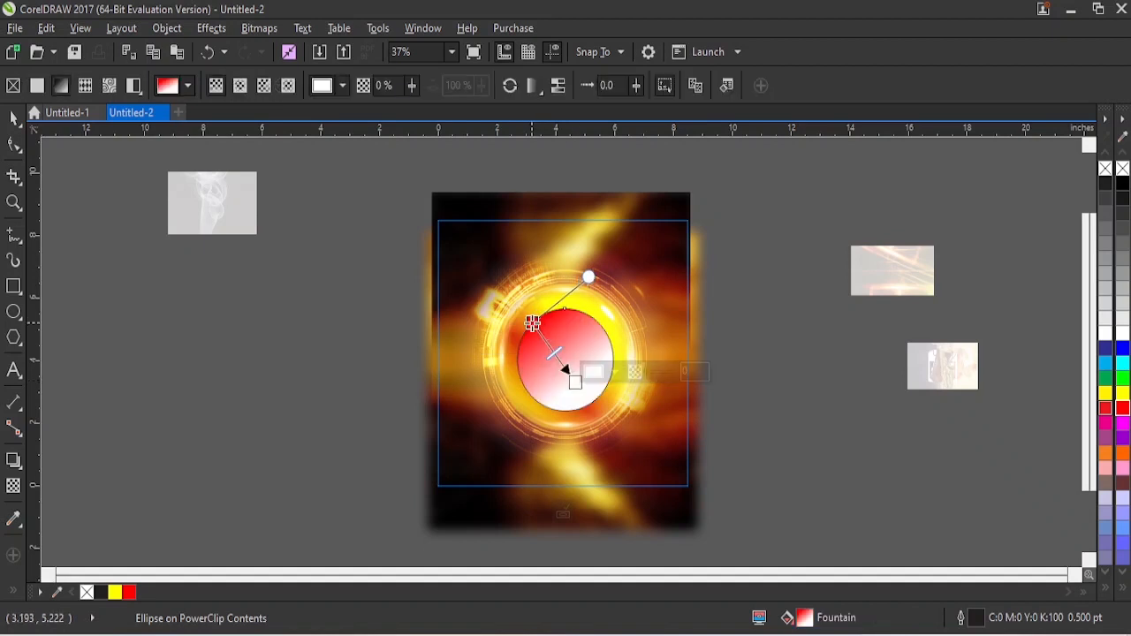
left_click(570, 312)
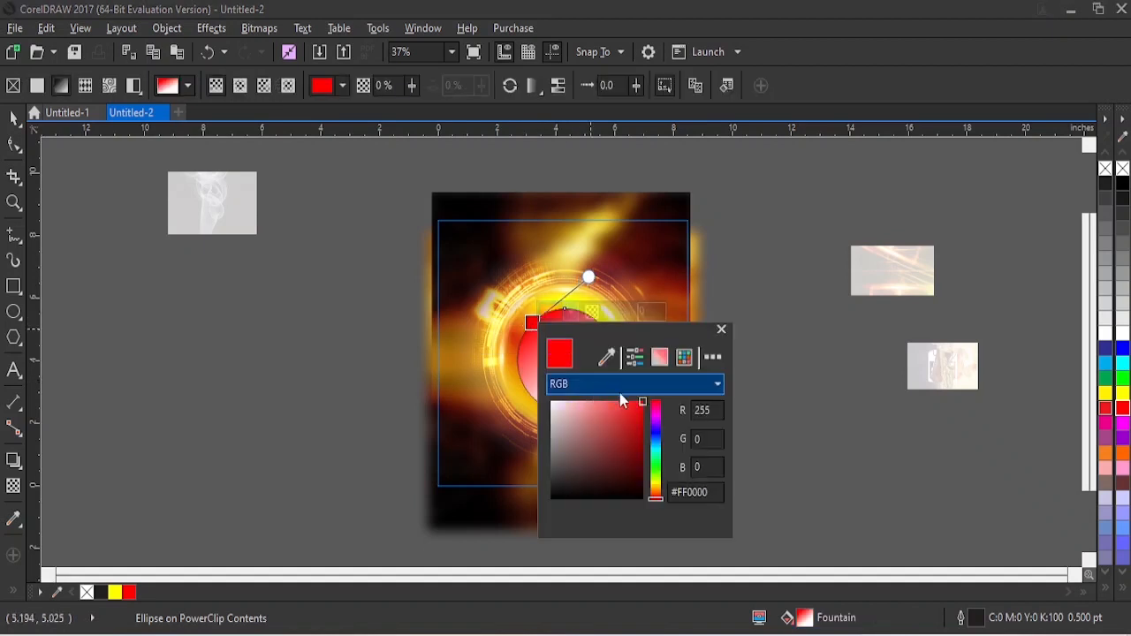
left_click(644, 469)
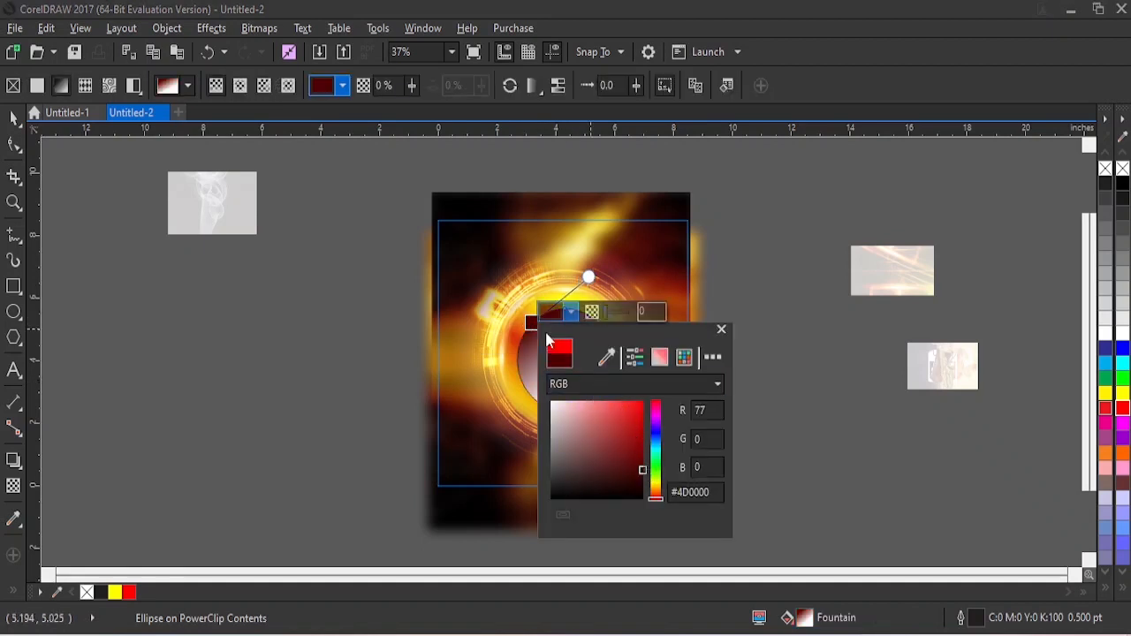
- Set the fountain fill's end color to a dark red of about #A30000 using the RGB model
left_click(575, 382)
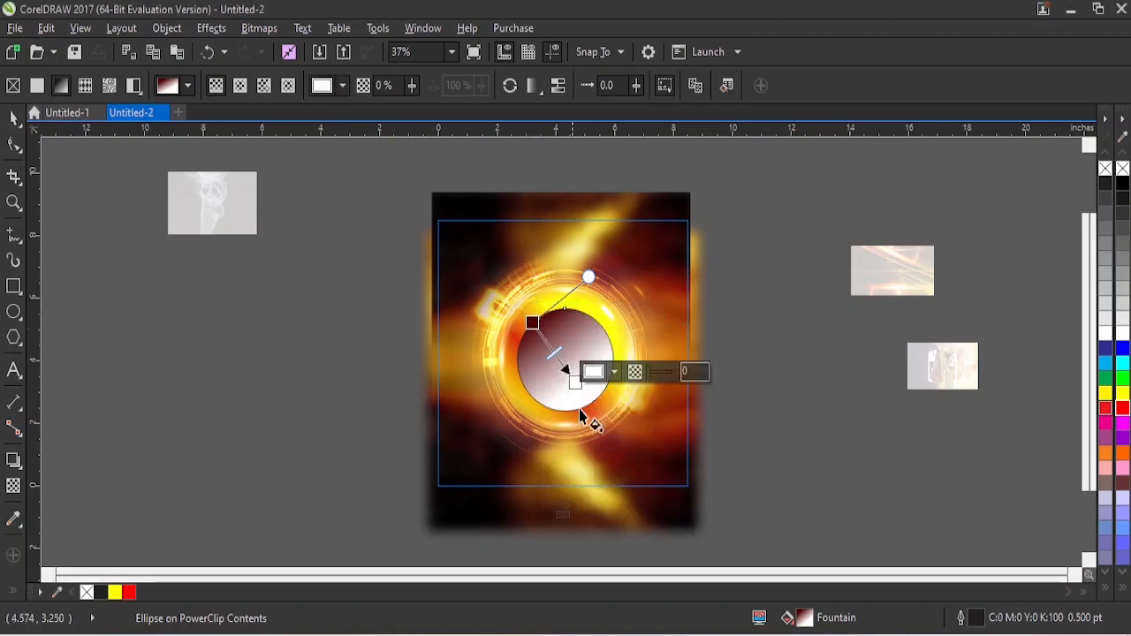
left_click(616, 373)
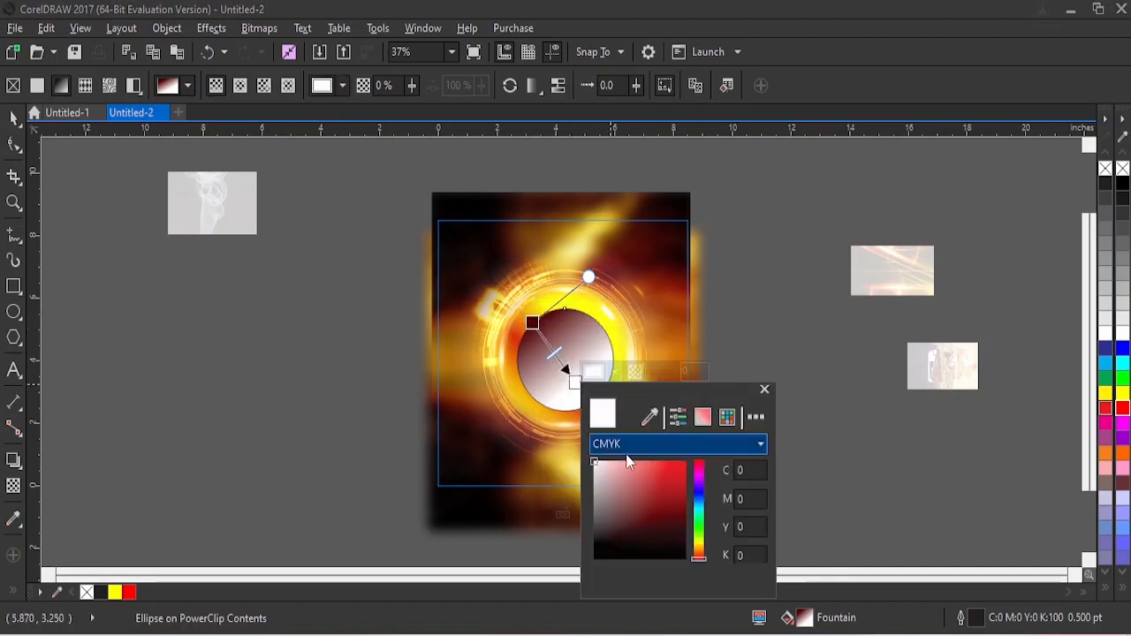
left_click(668, 447)
left_click(603, 469)
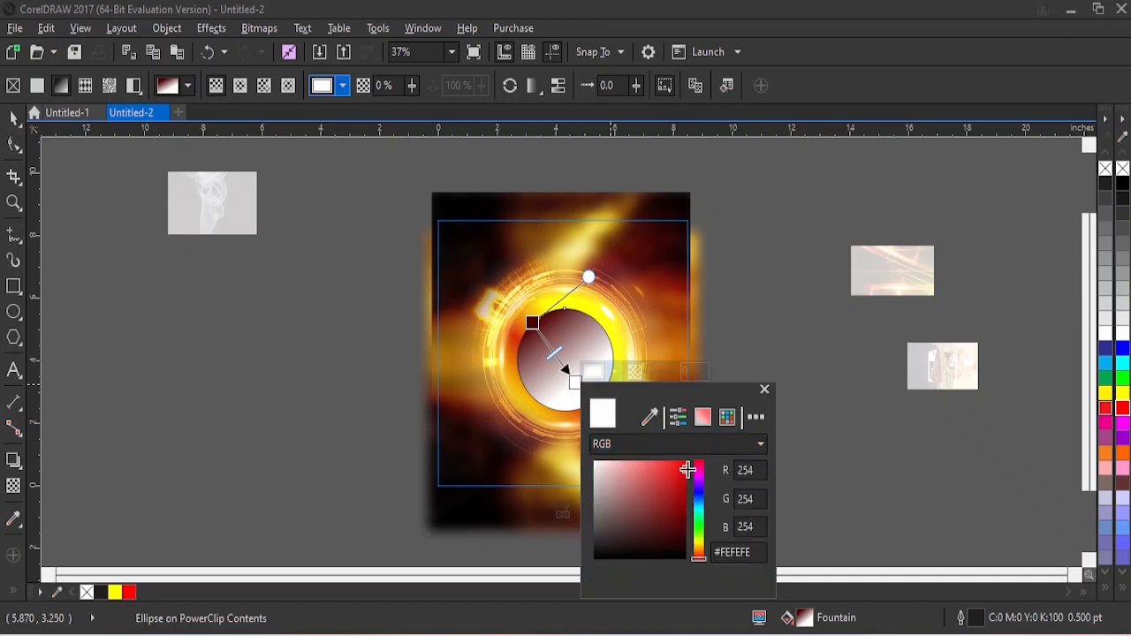
left_click_drag(687, 469, 689, 500)
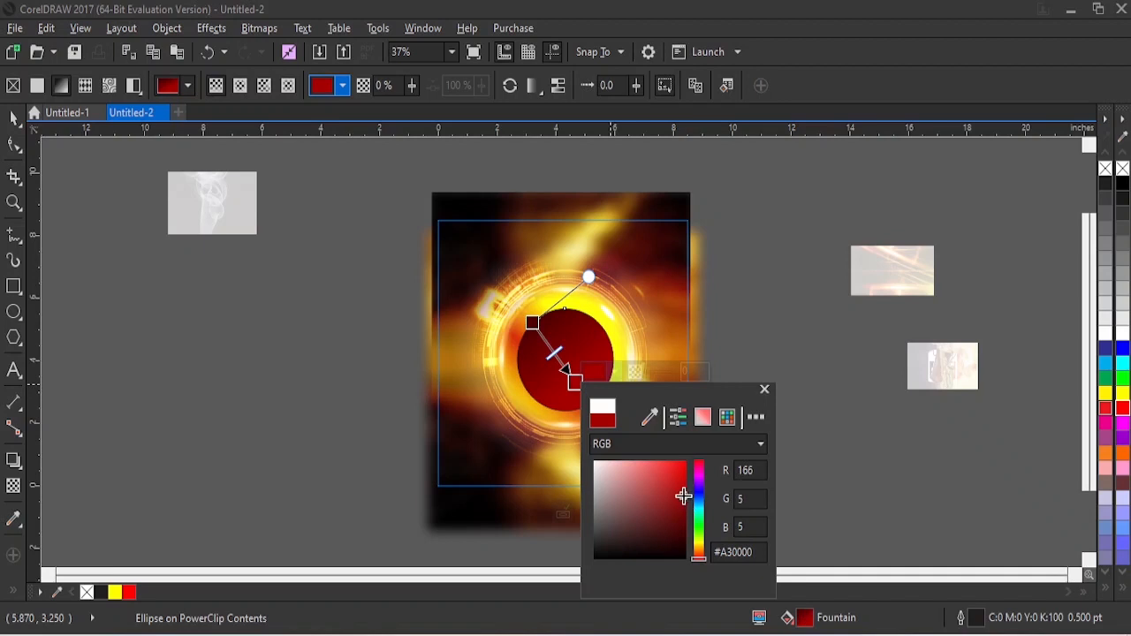
left_click_drag(683, 496, 687, 500)
- Darken the fountain fill's start color to #2E0000
left_click(533, 324)
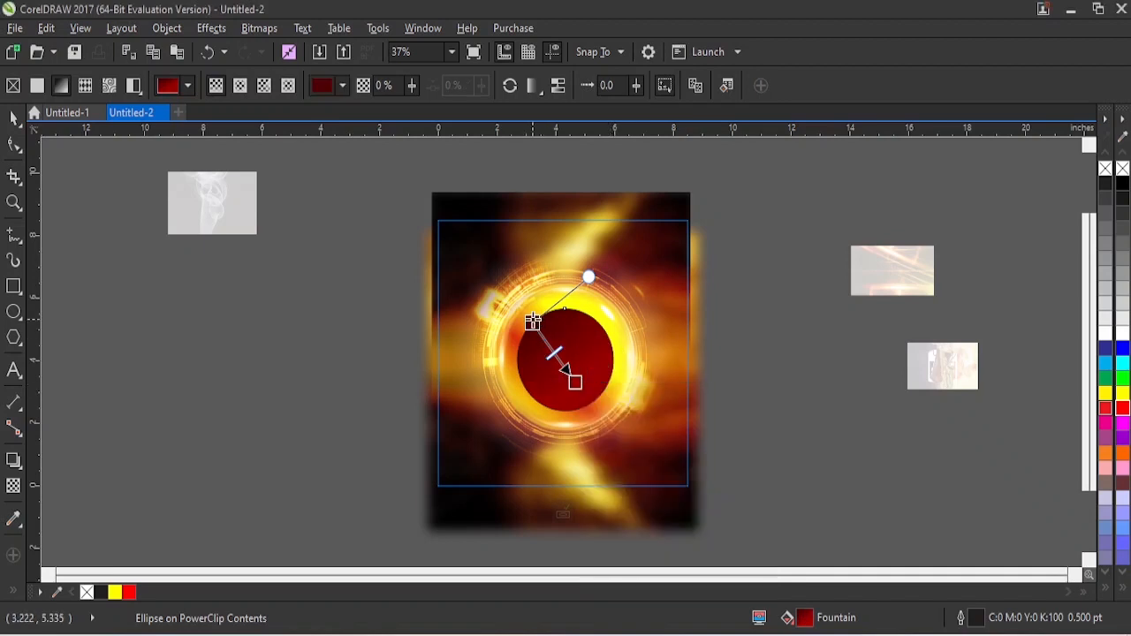
left_click(532, 323)
left_click(571, 313)
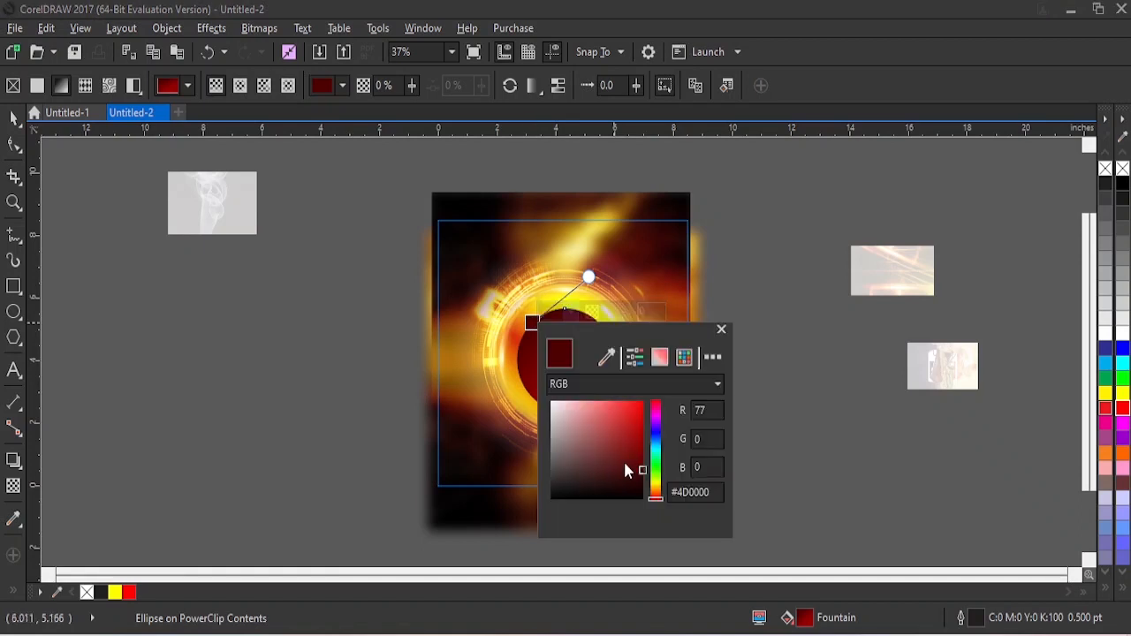
left_click_drag(645, 472, 643, 482)
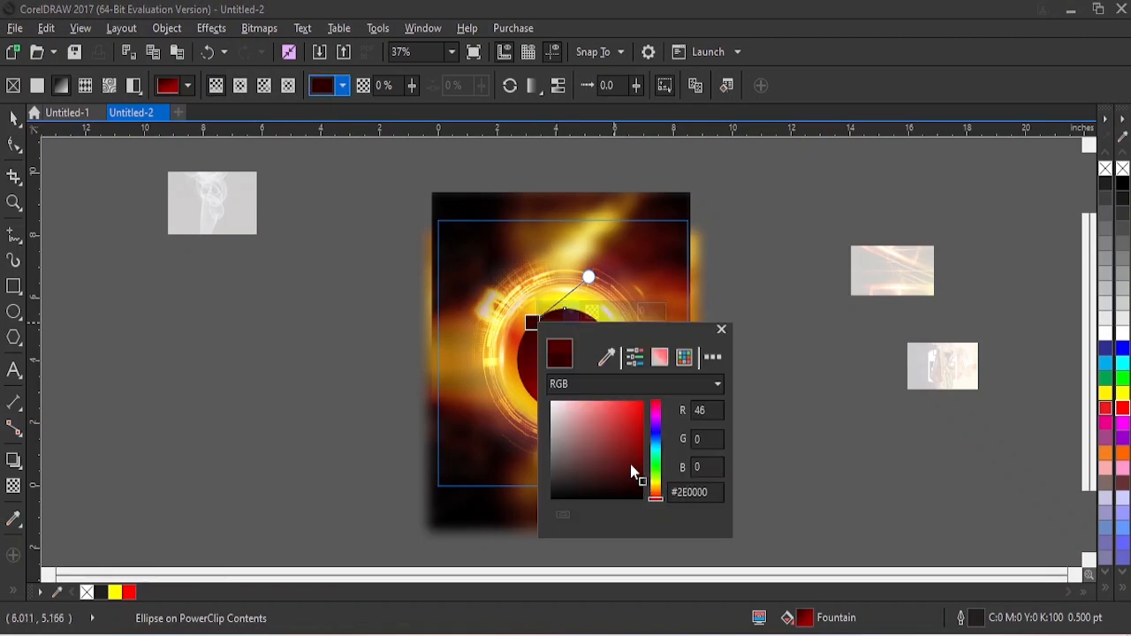
left_click(518, 347)
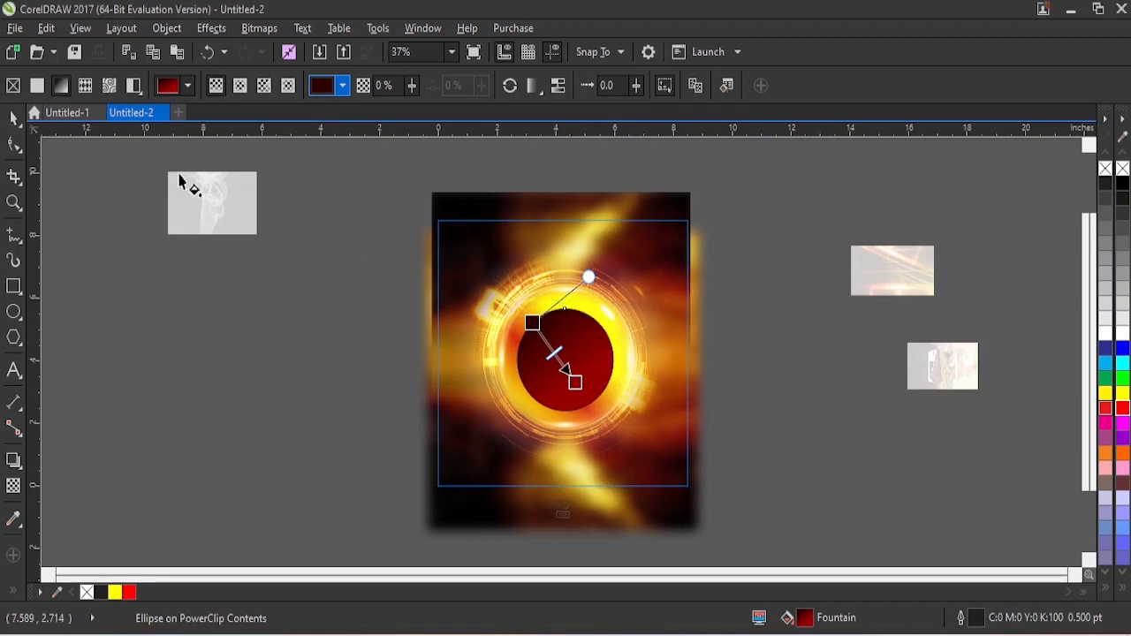
- Remove the circle's outline and resize it from its center to about 3.19 inches
left_click(14, 116)
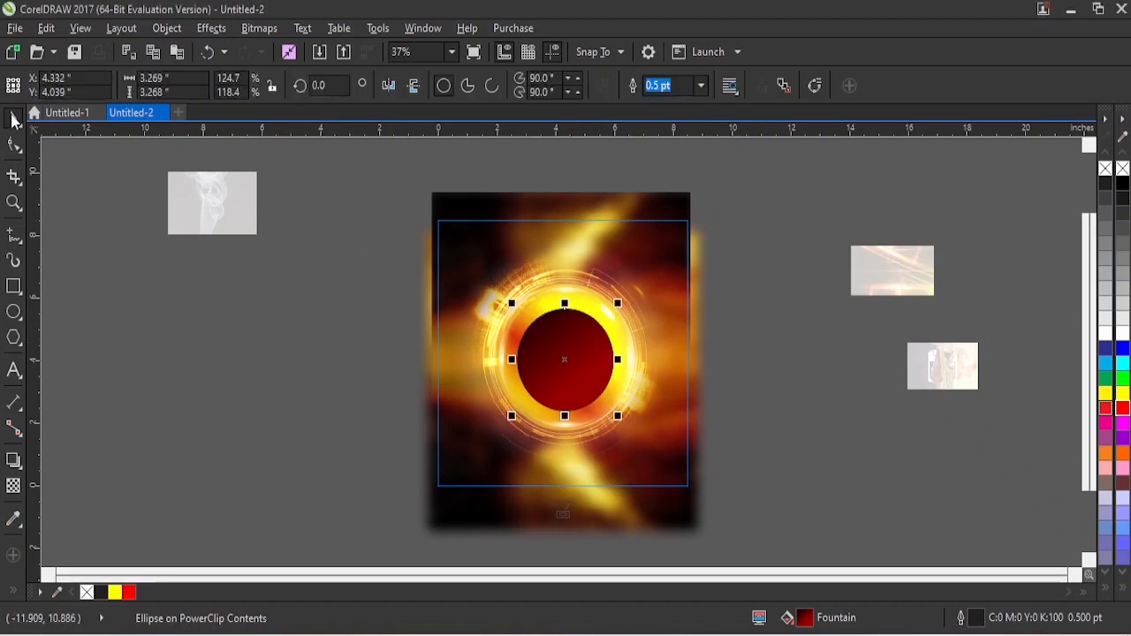
right_click(1121, 171)
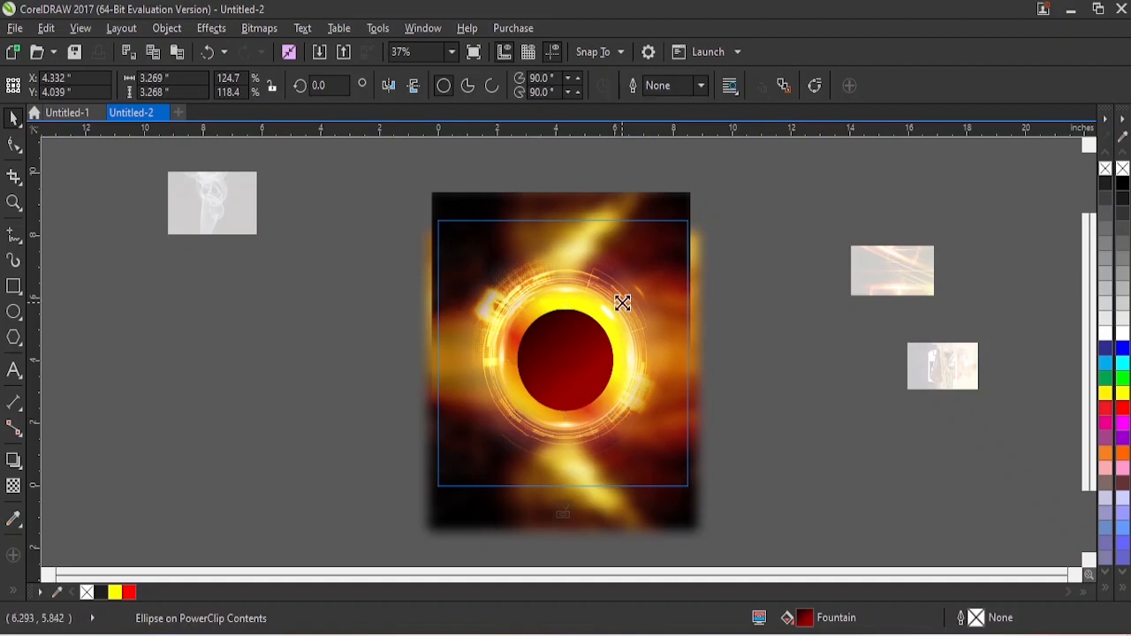
left_click_drag(624, 303, 623, 299)
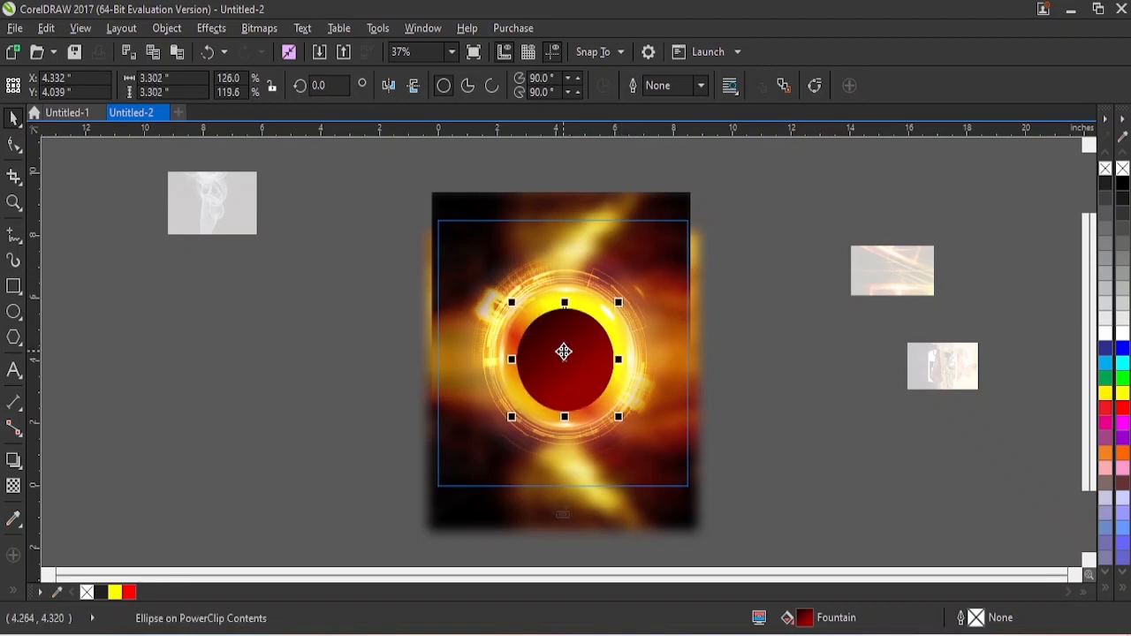
left_click_drag(622, 300, 621, 299)
- Place a copy of the dark red circle beside the flyer and shrink the copy
left_click_drag(557, 351, 778, 366)
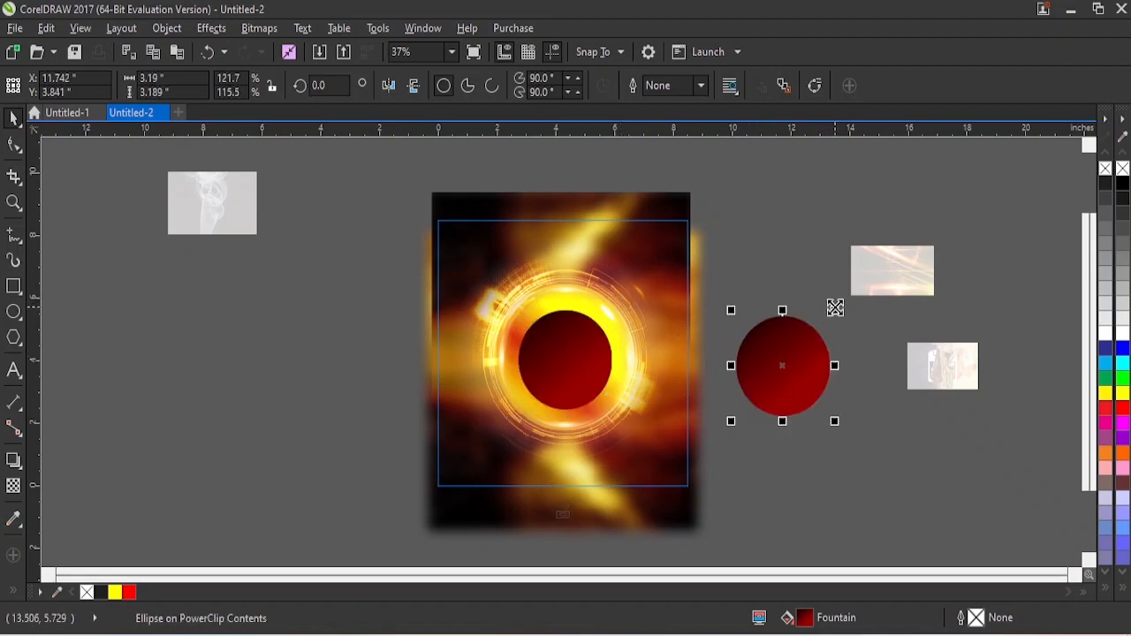
left_click(554, 381)
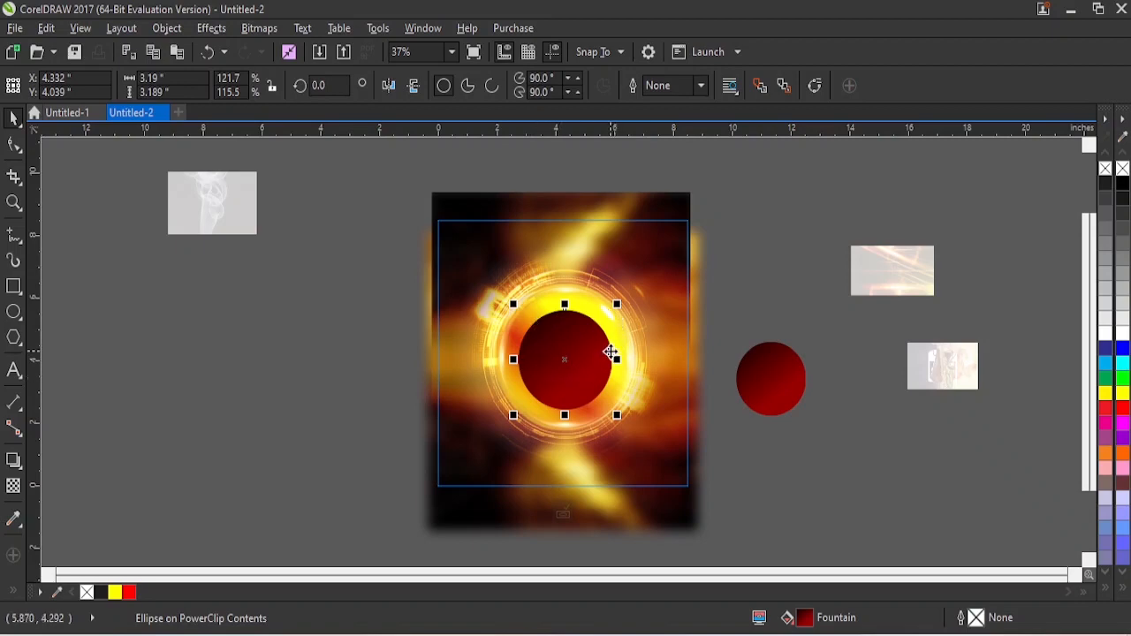
left_click_drag(620, 302, 621, 302)
left_click(766, 300)
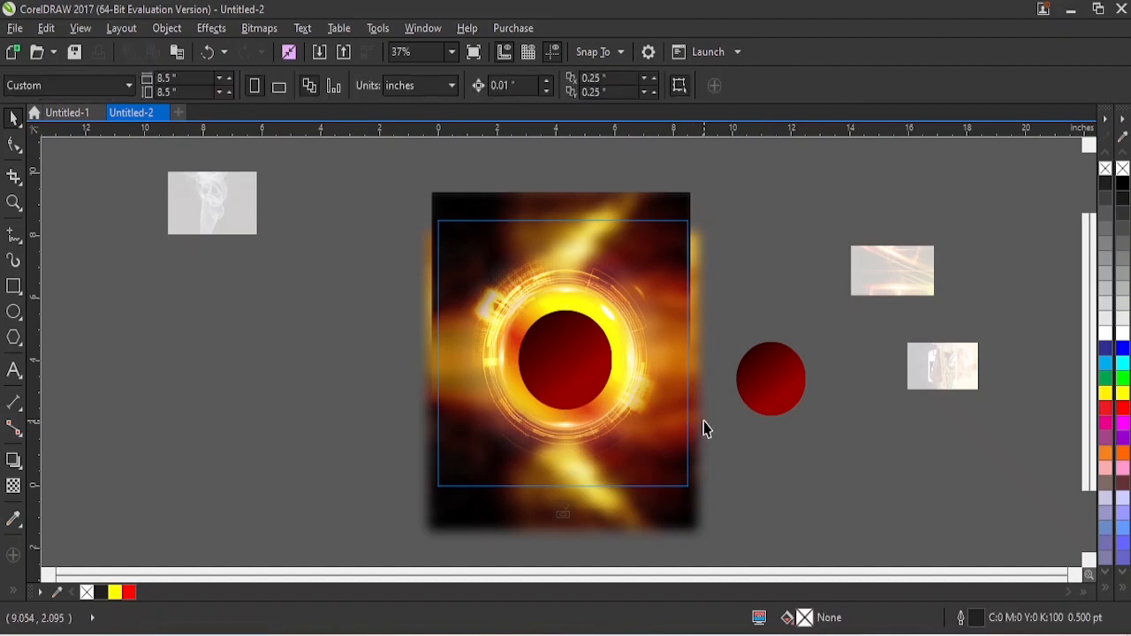
- Finish editing the flyer background's PowerClip contents
right_click(598, 345)
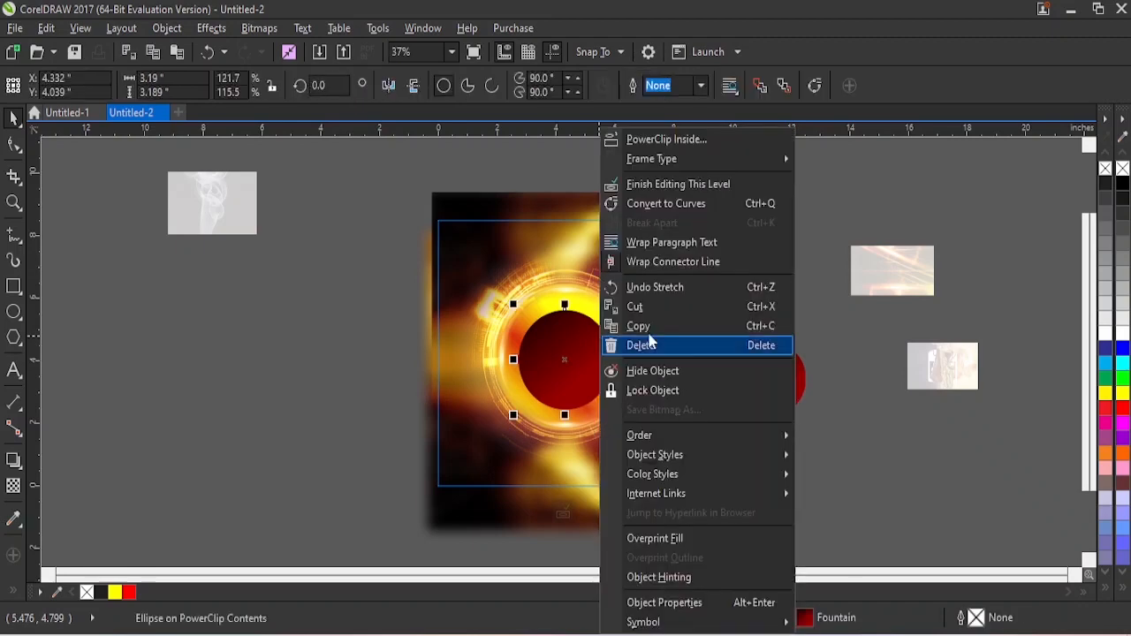
left_click(683, 184)
left_click(844, 311)
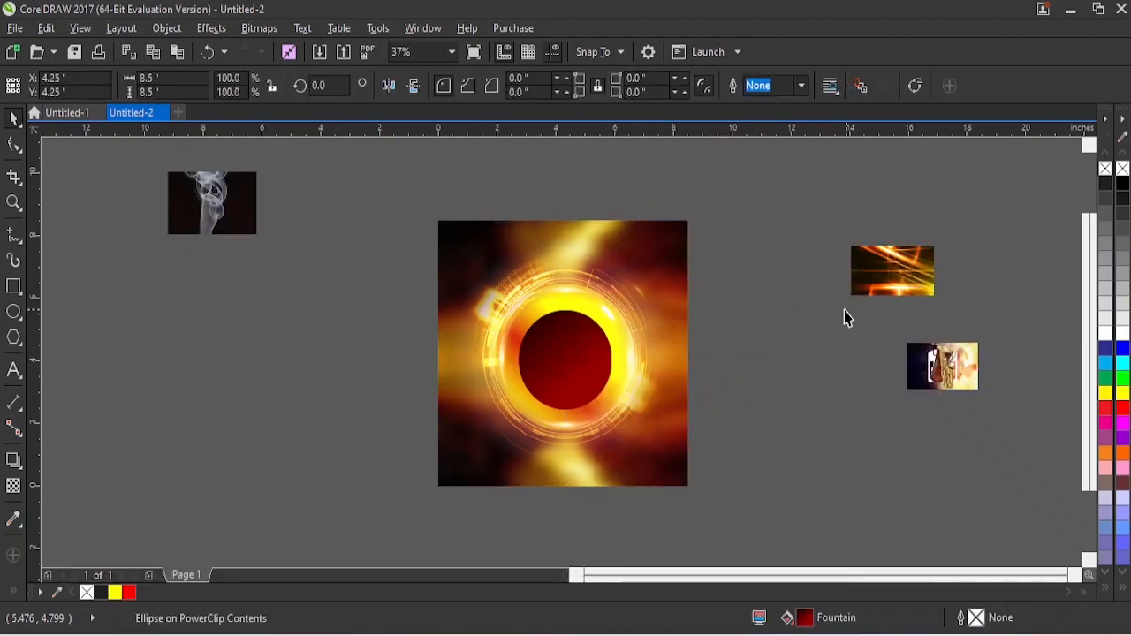
- Spread out the stacked images beside the page by moving the saxophone, talking drum and roaring lion pictures apart
left_click_drag(942, 362, 814, 402)
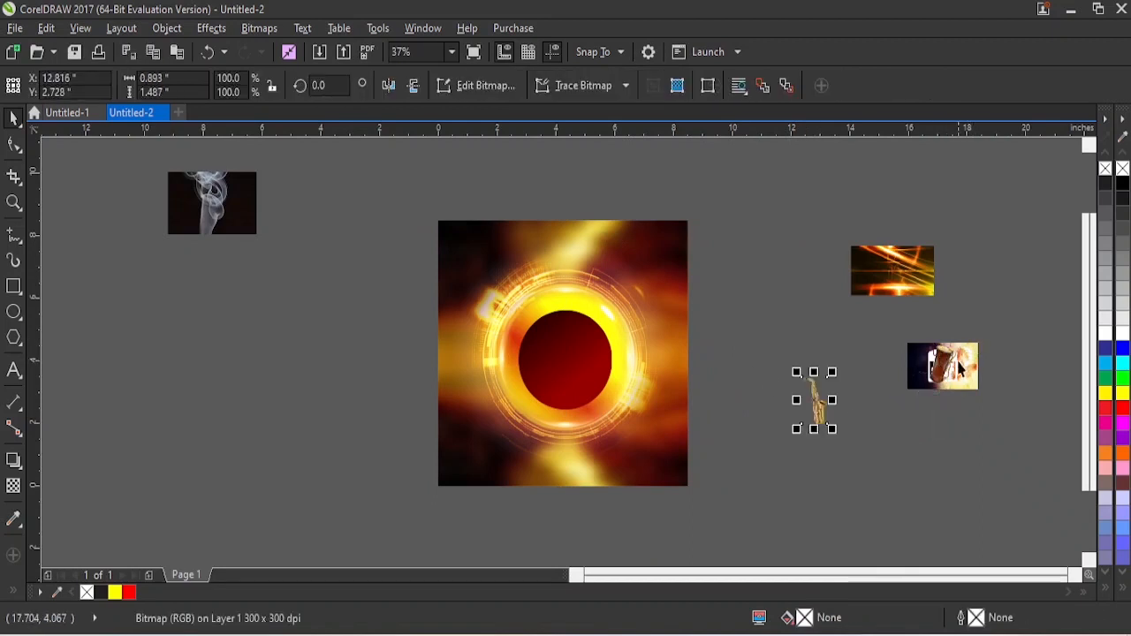
left_click_drag(958, 359, 989, 430)
left_click_drag(960, 362, 988, 426)
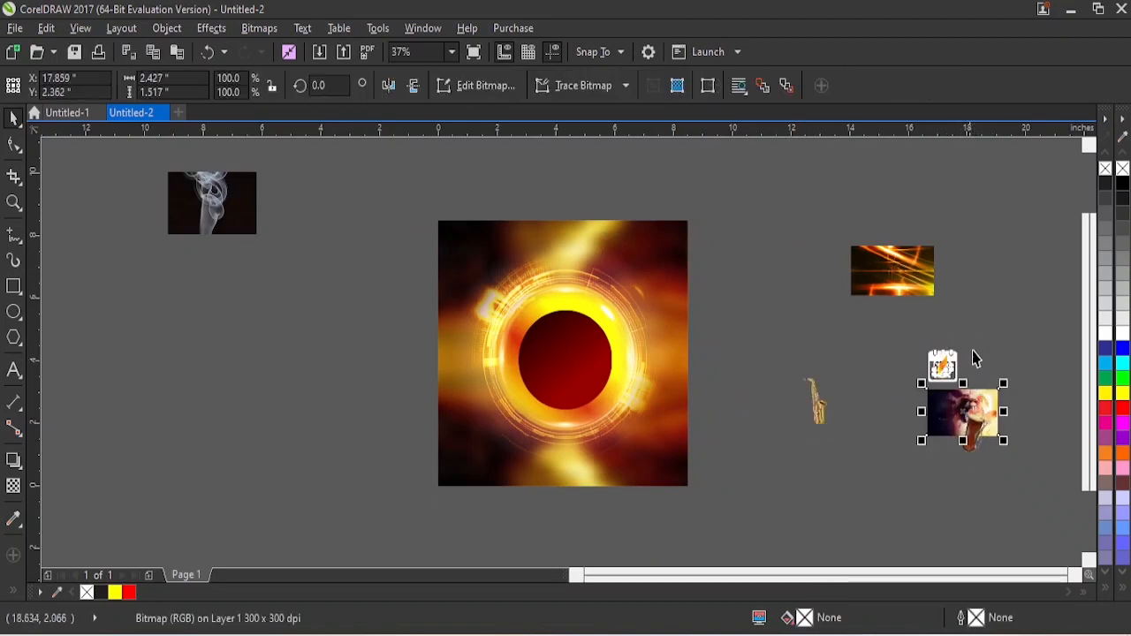
- Move the Roar flame logo from the image stack onto the flyer's upper area, above the ring
left_click(944, 364)
left_click_drag(943, 364, 511, 246)
left_click(670, 245)
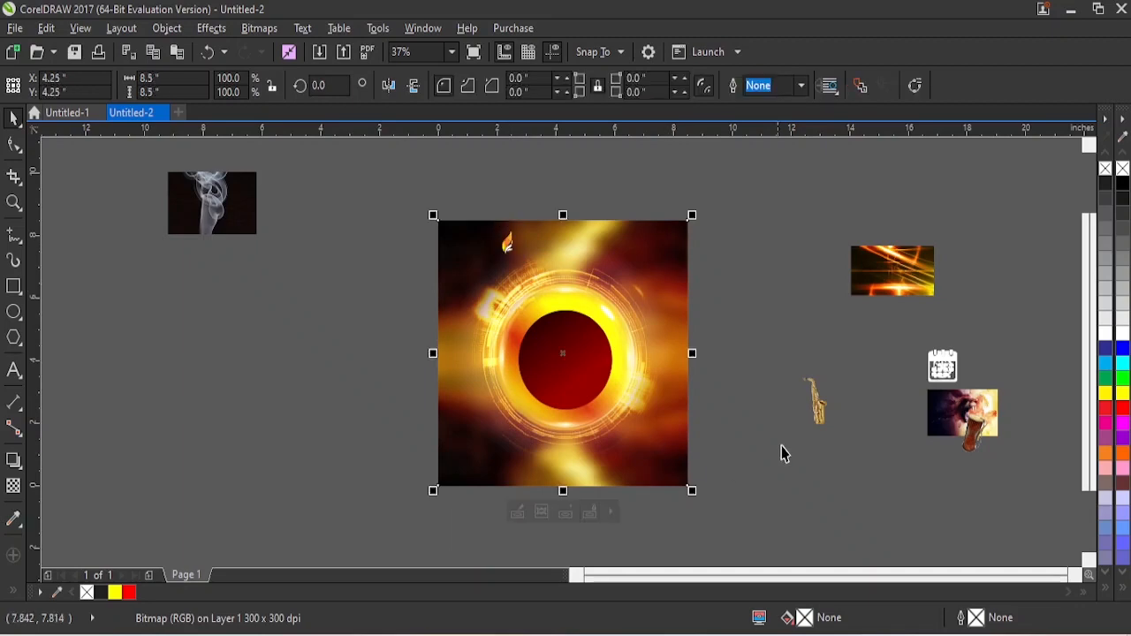
- Open the writeups text file from the resource file folder and copy all of its text
key("alt+Tab")
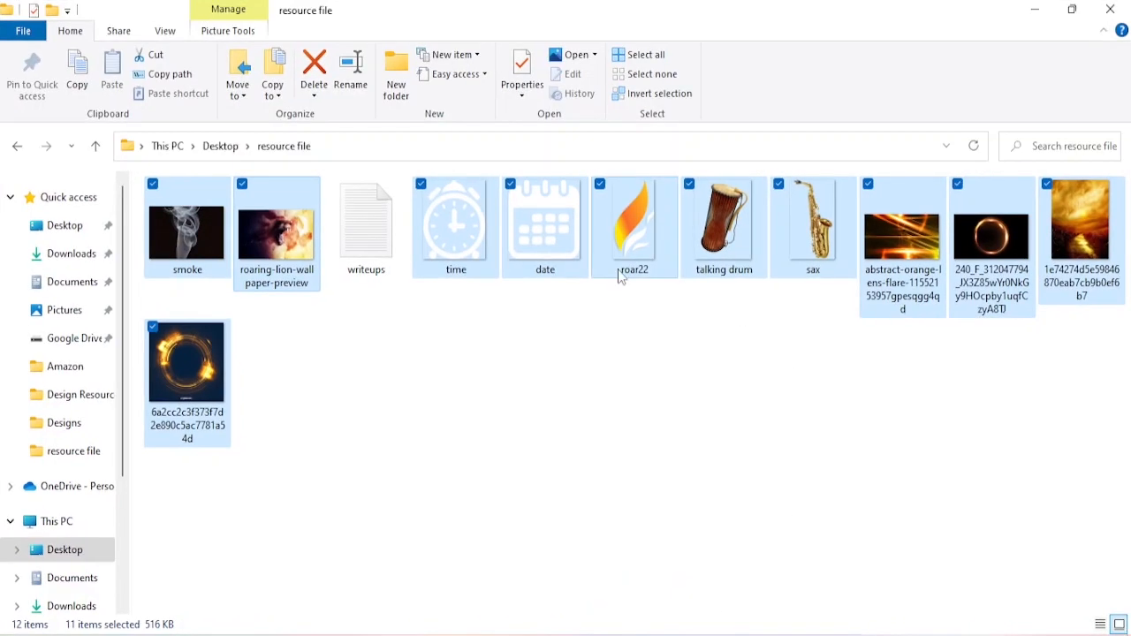
left_click(455, 410)
double_click(373, 248)
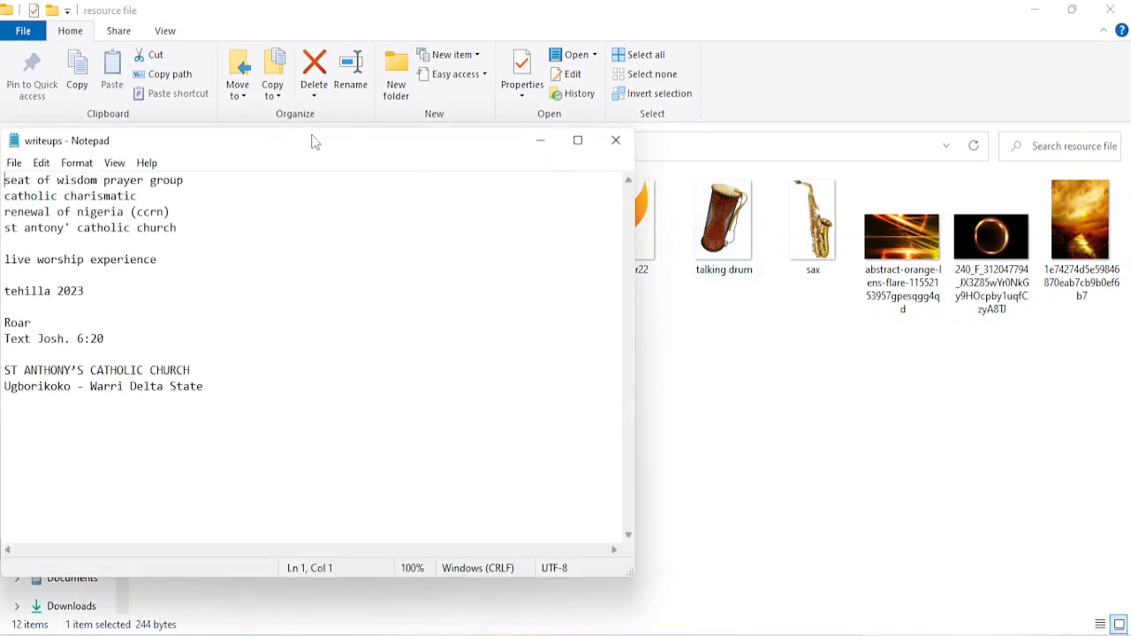
left_click_drag(314, 143, 669, 152)
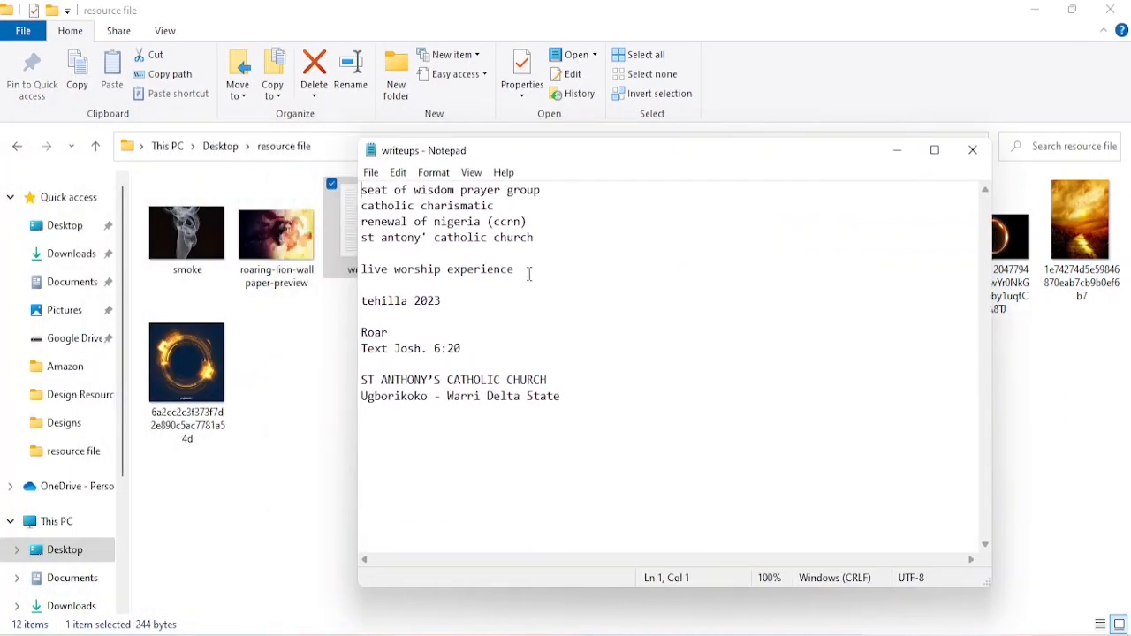
left_click_drag(389, 191, 362, 189)
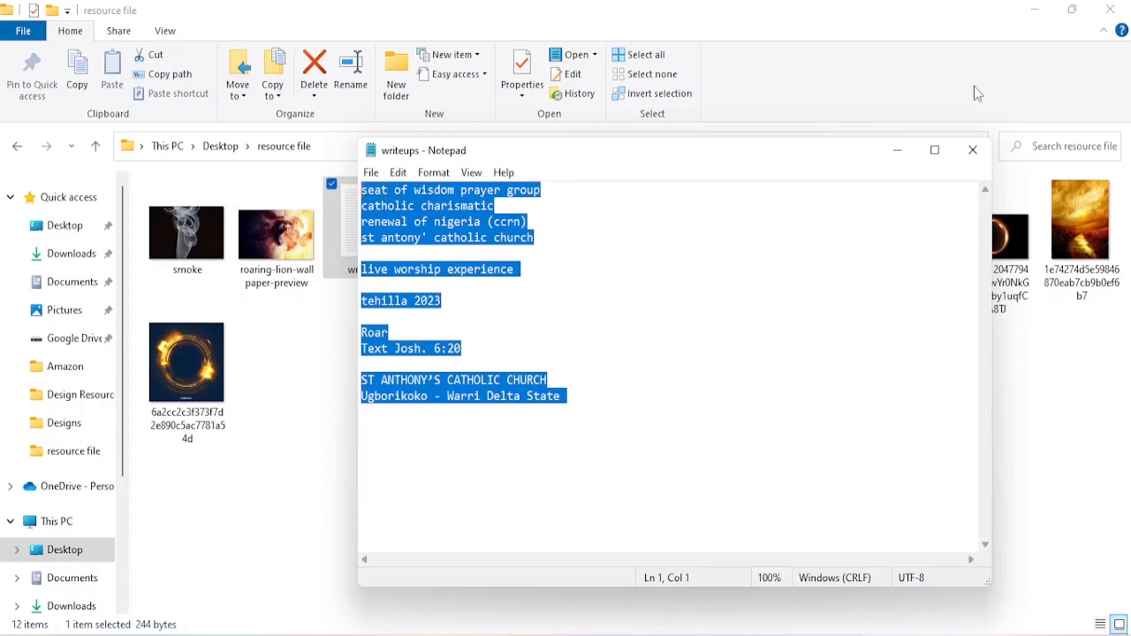
left_click(1035, 10)
- Paste the copied writeup as artistic text beside the flyer and position it below the smoke picture
left_click(215, 266)
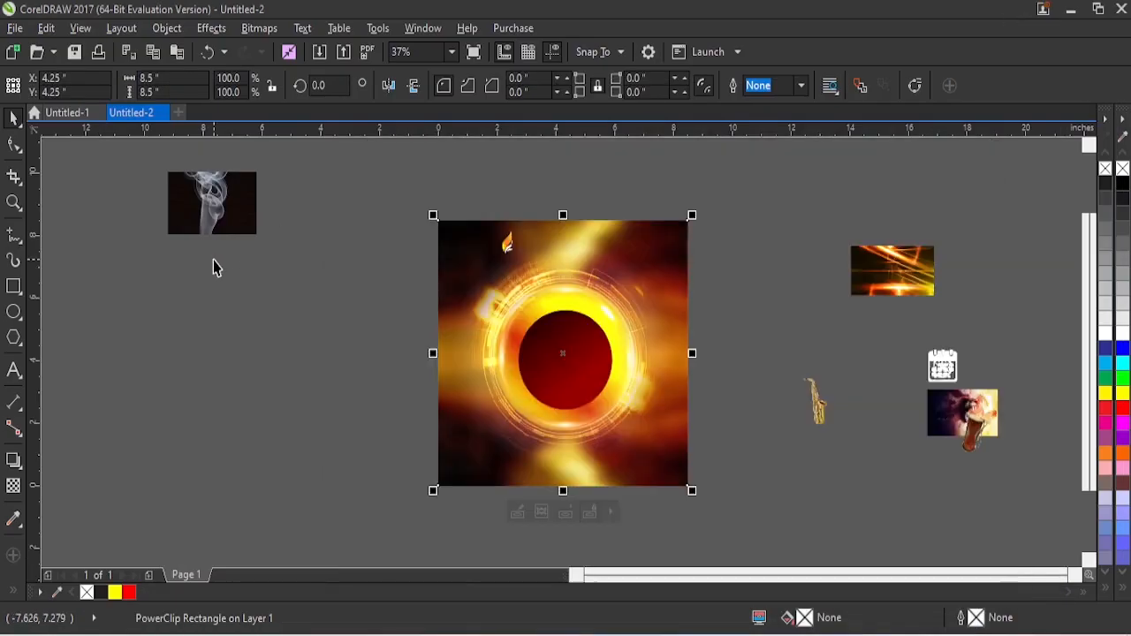
left_click(124, 351)
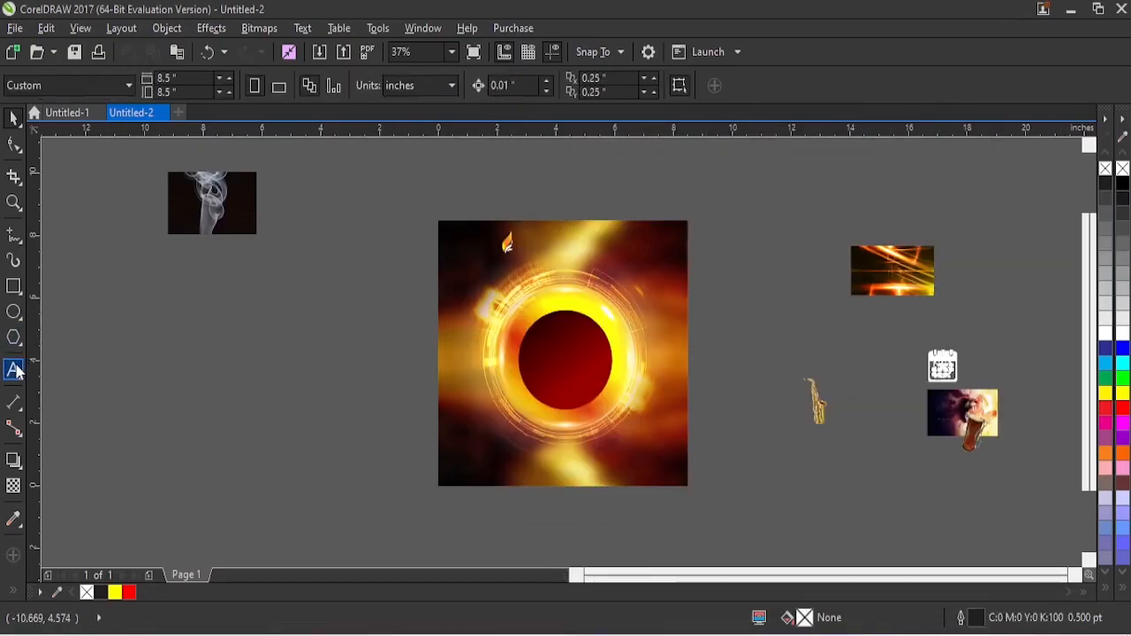
left_click(13, 370)
left_click(181, 281)
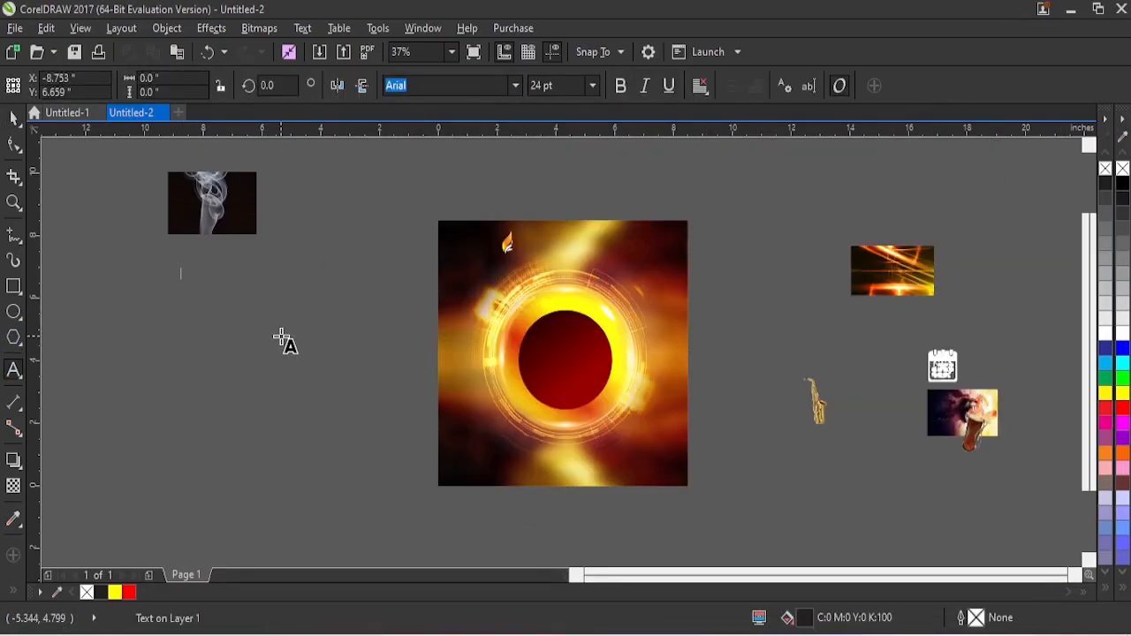
key("ctrl+v")
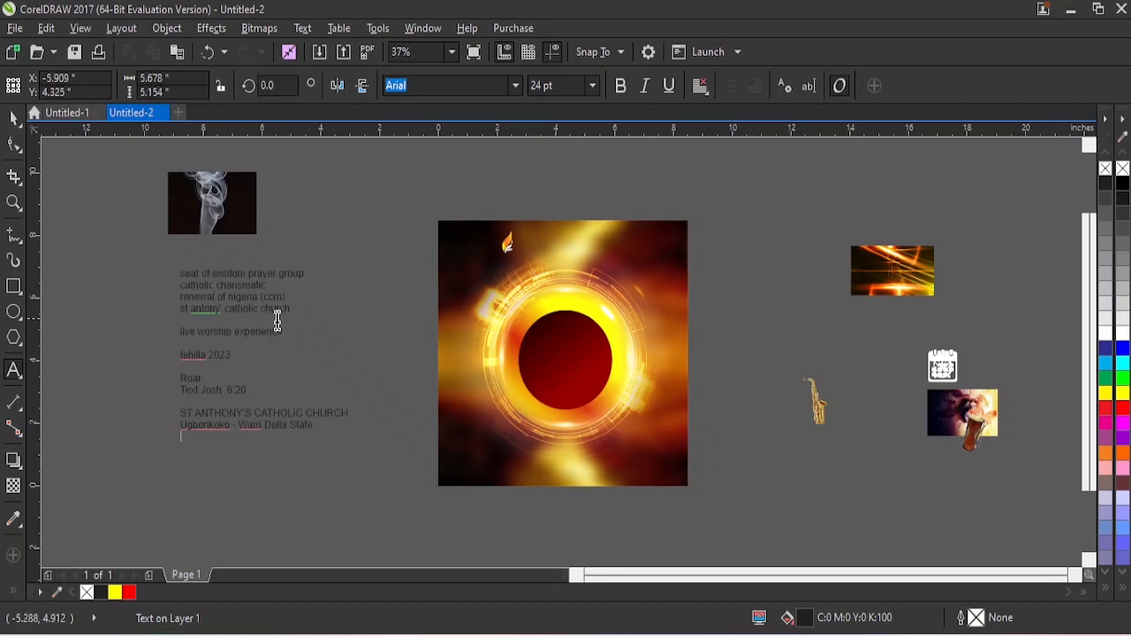
key("ctrl+space")
left_click_drag(257, 280, 262, 311)
left_click(379, 321)
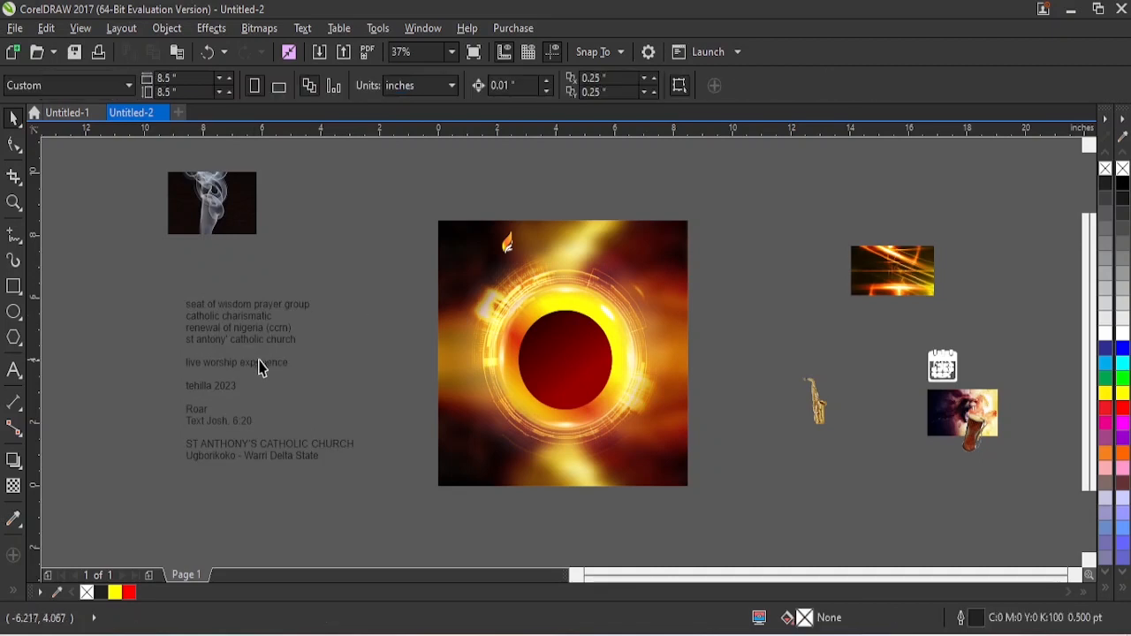
- Cut the four lines from "seat of wisdom prayer group" to "st antony' catholic church" and paste them as separate text beside the flame logo
double_click(296, 345)
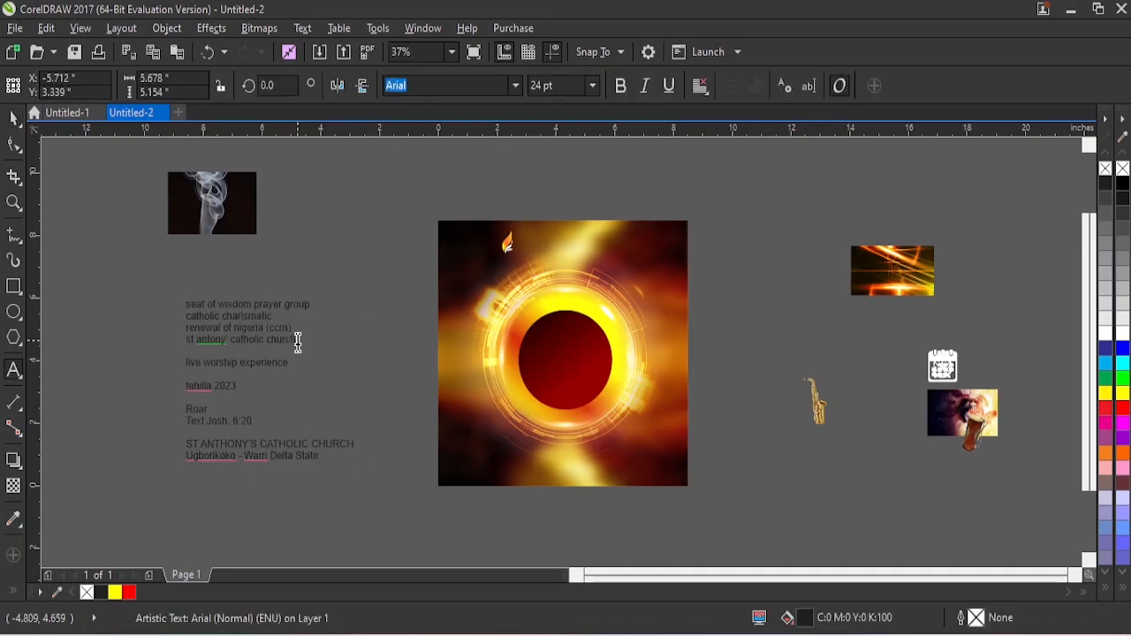
left_click_drag(296, 341, 170, 307)
key("Delete")
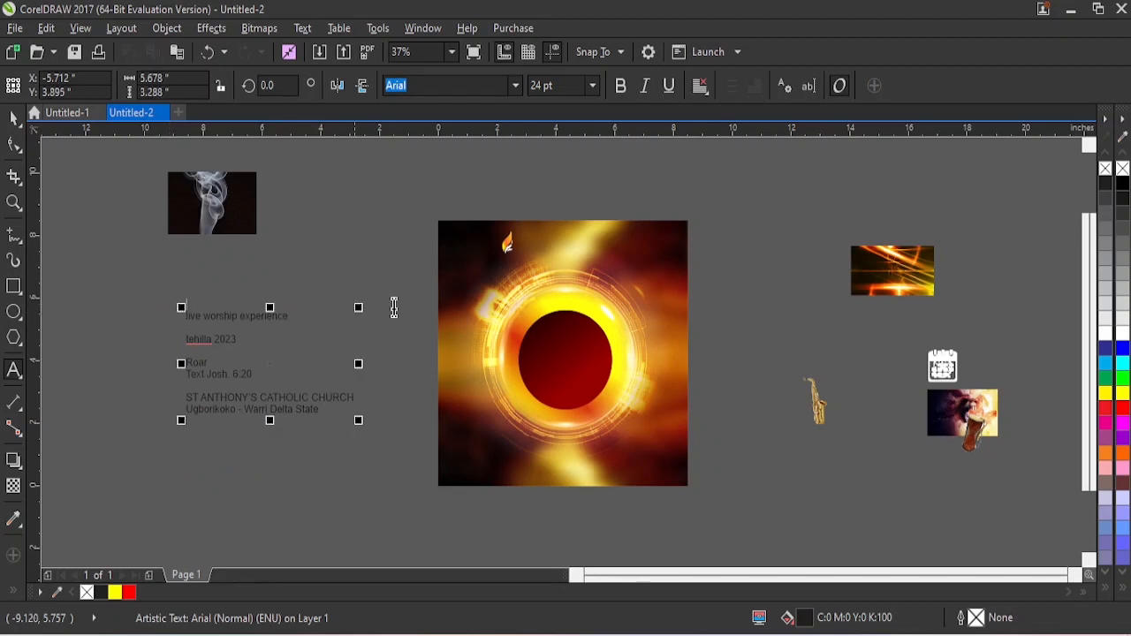
left_click(538, 235)
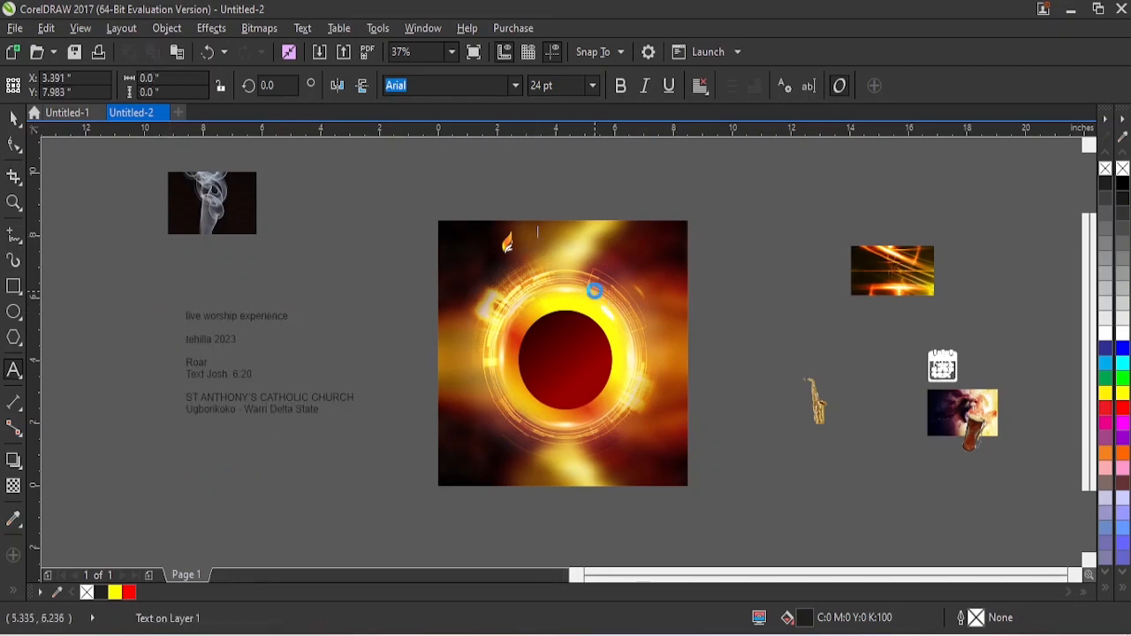
key("ctrl+v")
key("Escape")
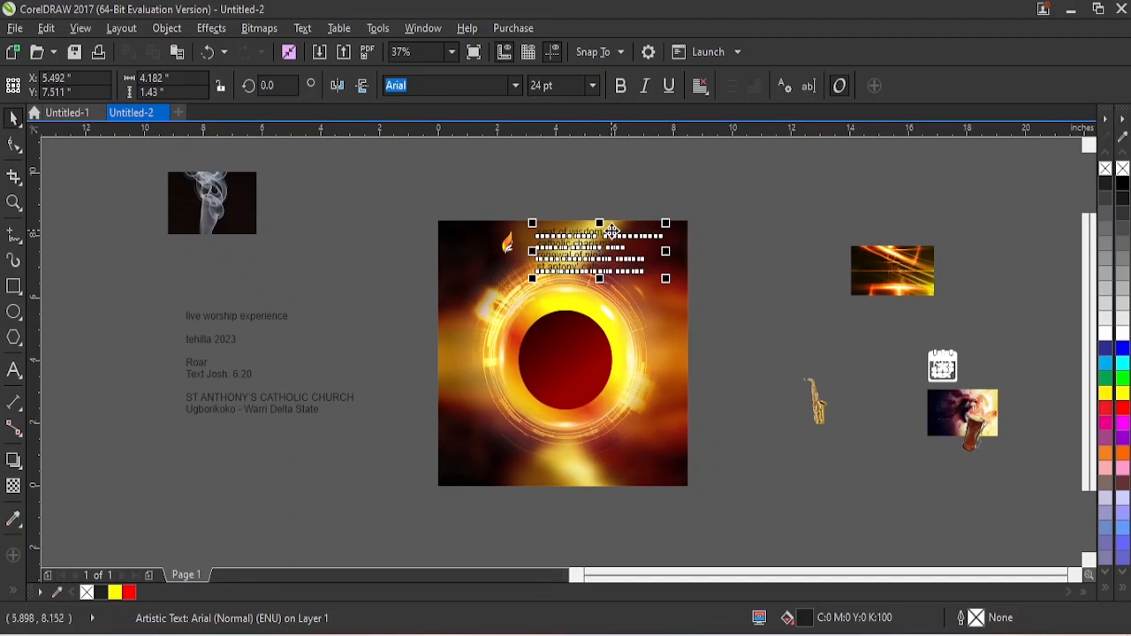
- Change the case of the four-line church heading on the flyer to UPPERCASE
key("F8")
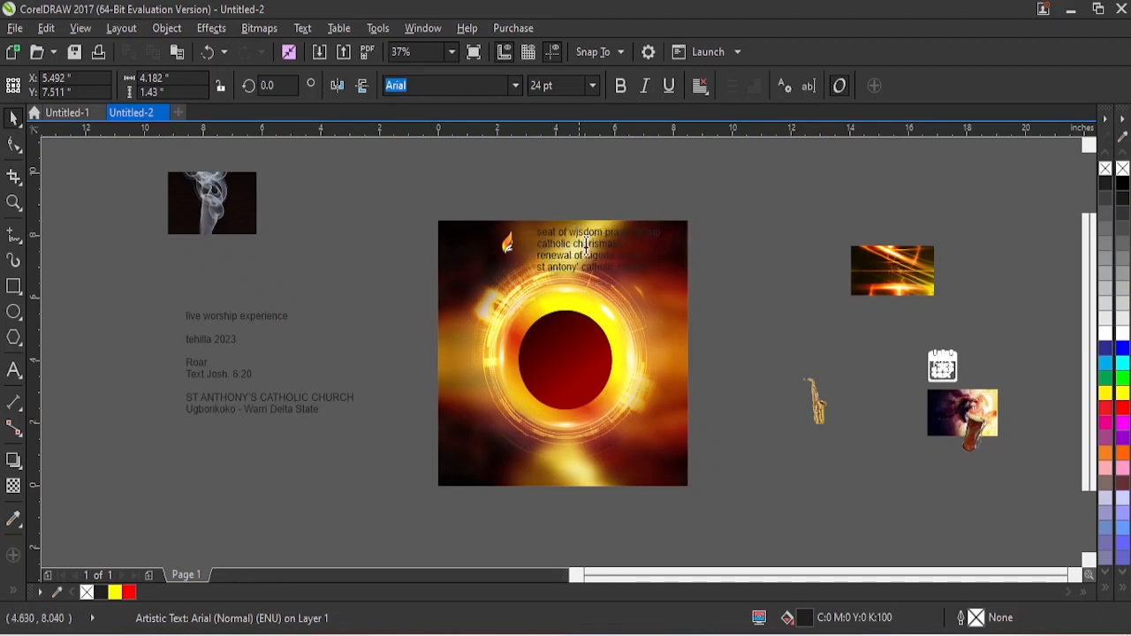
left_click(659, 256)
key("ctrl+a")
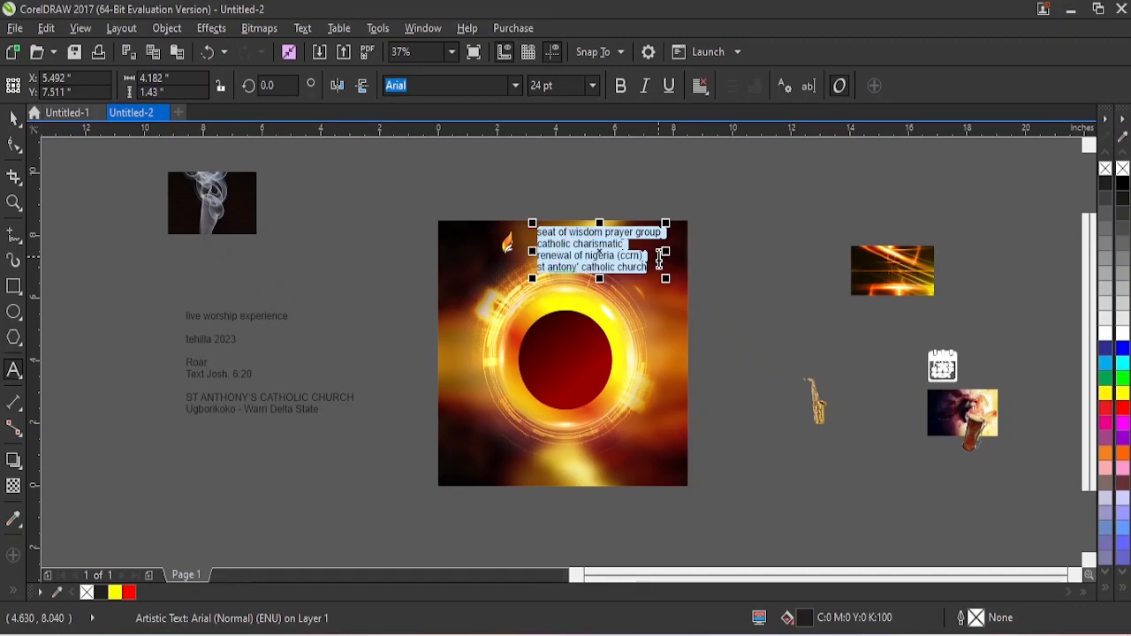
key("shift+F3")
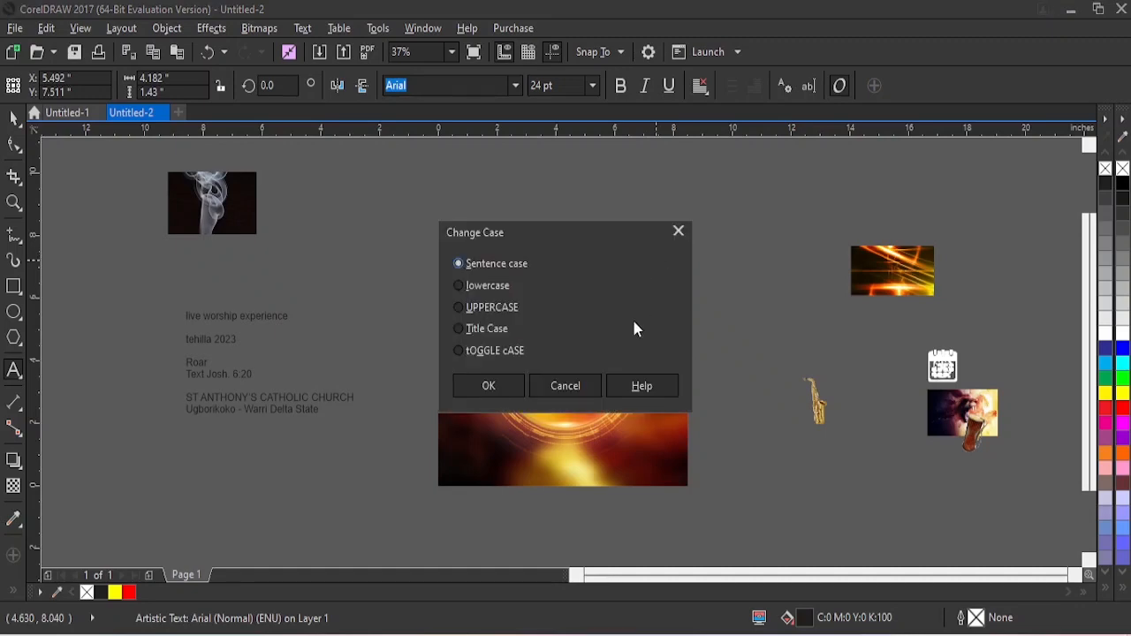
left_click(566, 385)
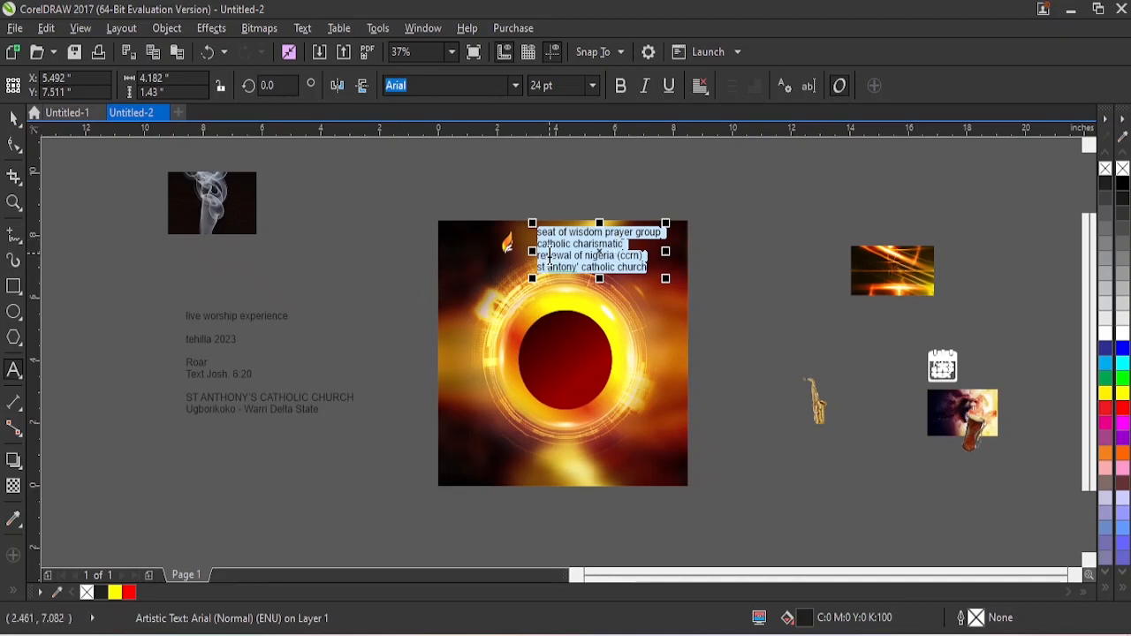
left_click(303, 28)
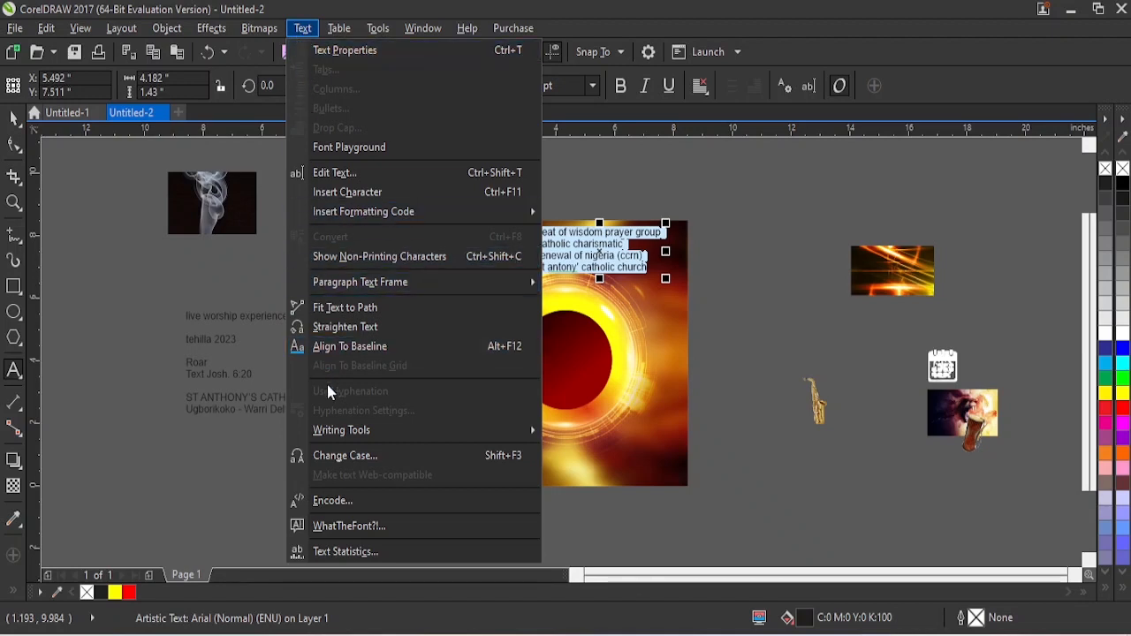
mouse_move(344, 432)
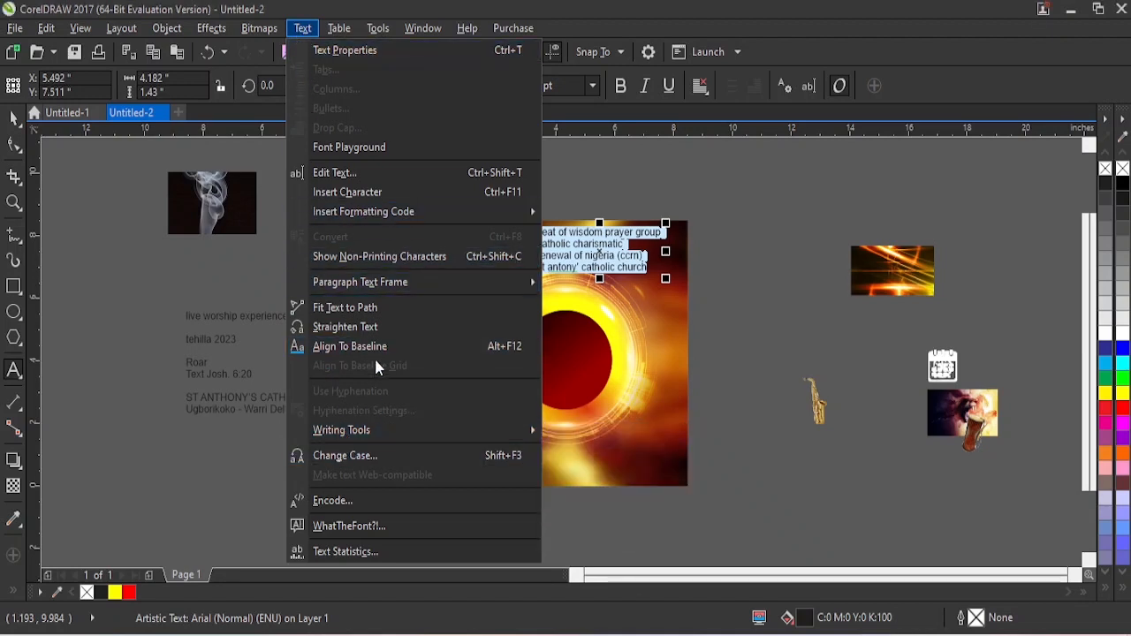
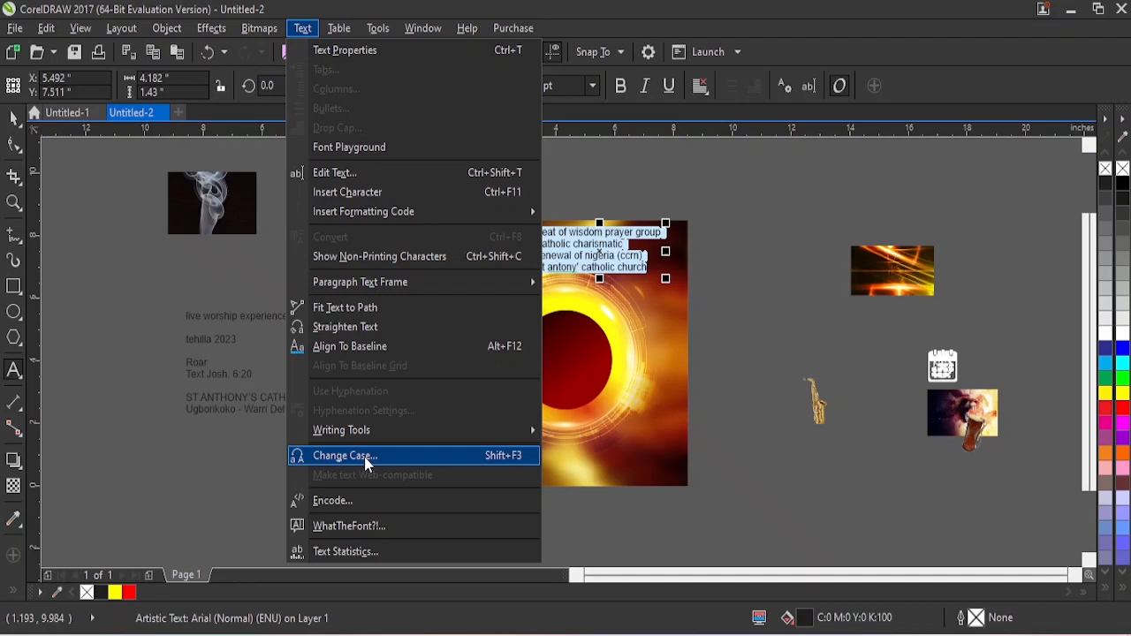
left_click(345, 456)
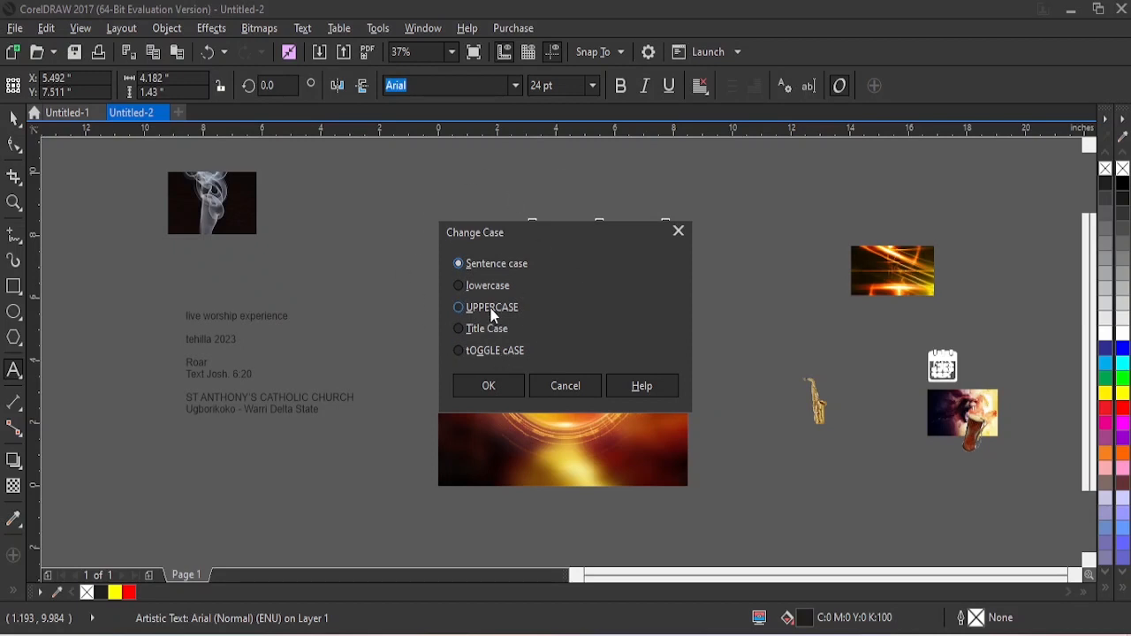
left_click(488, 387)
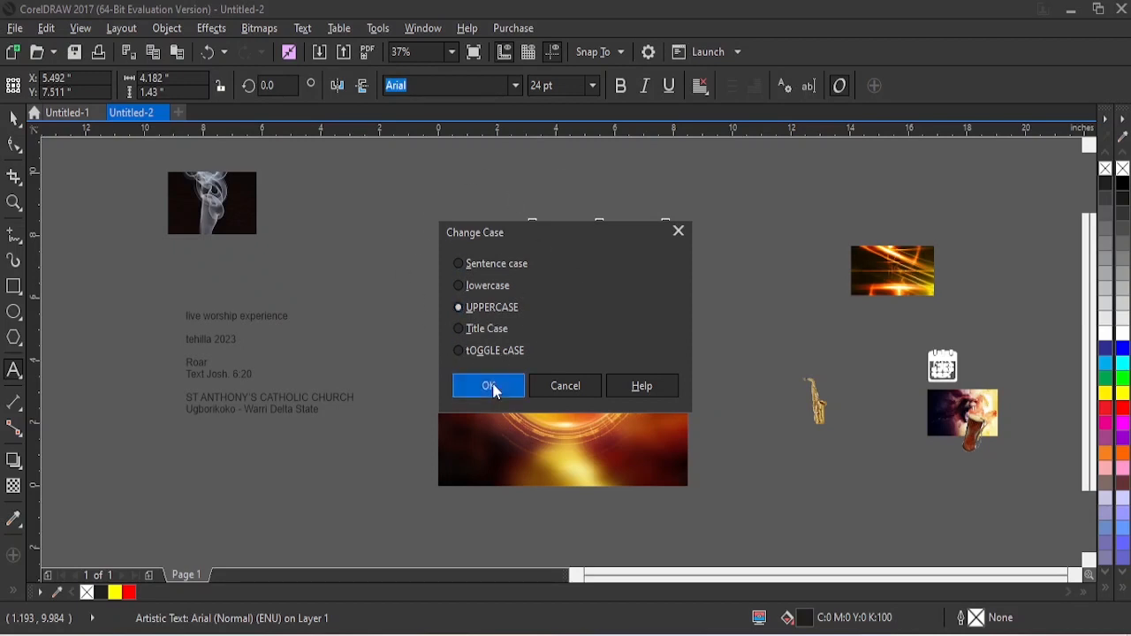
- Shrink the uppercase church heading to about 2.27 inches wide and fit it beside the flame logo above the ring
left_click(14, 118)
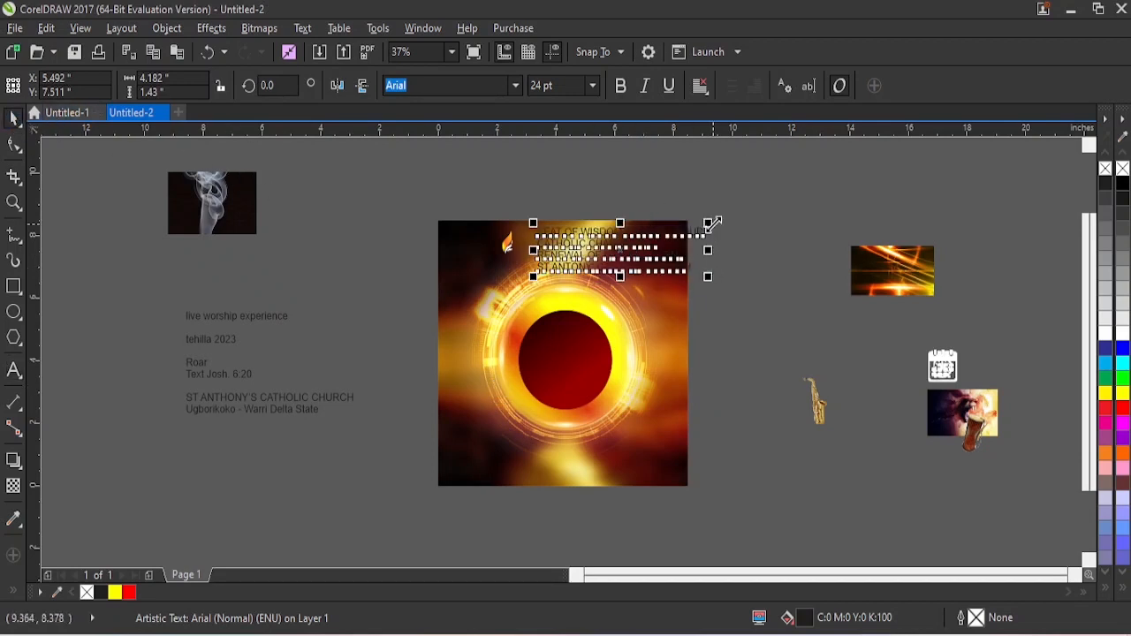
left_click_drag(708, 223, 596, 235)
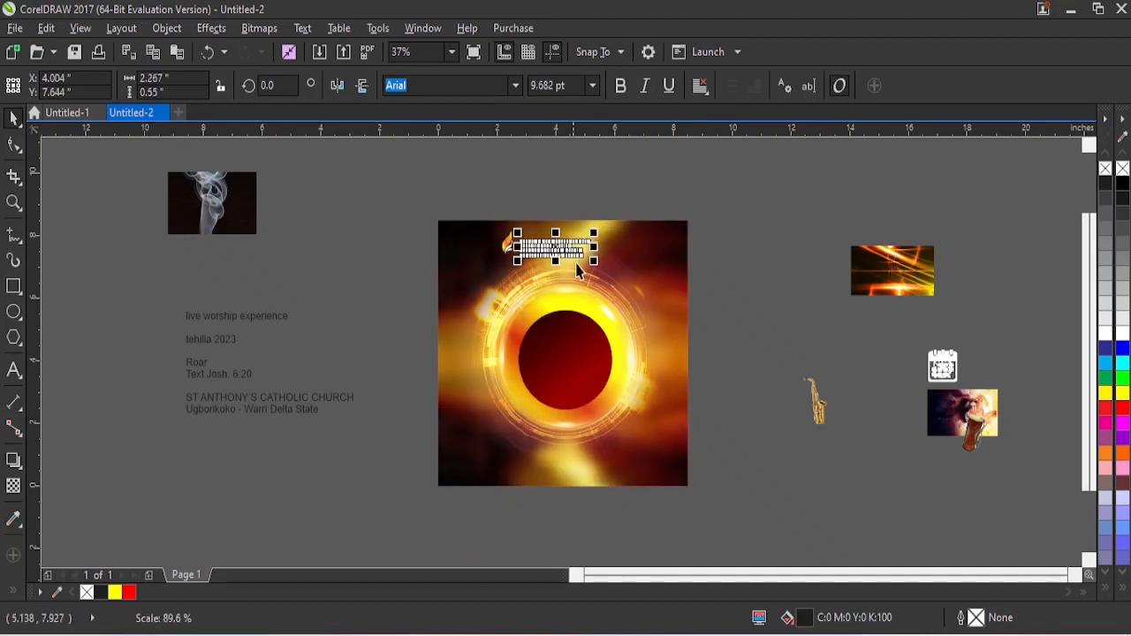
left_click(625, 253)
left_click(556, 255)
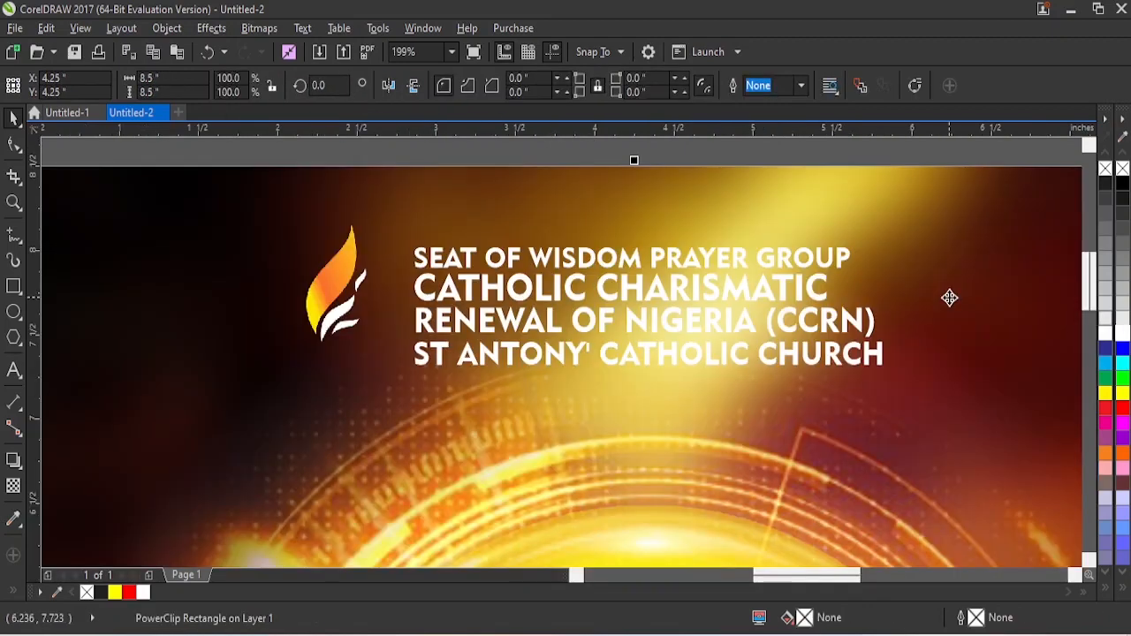
- Move the flame logo slightly closer to the white church heading
scroll(944, 285, "down", 2)
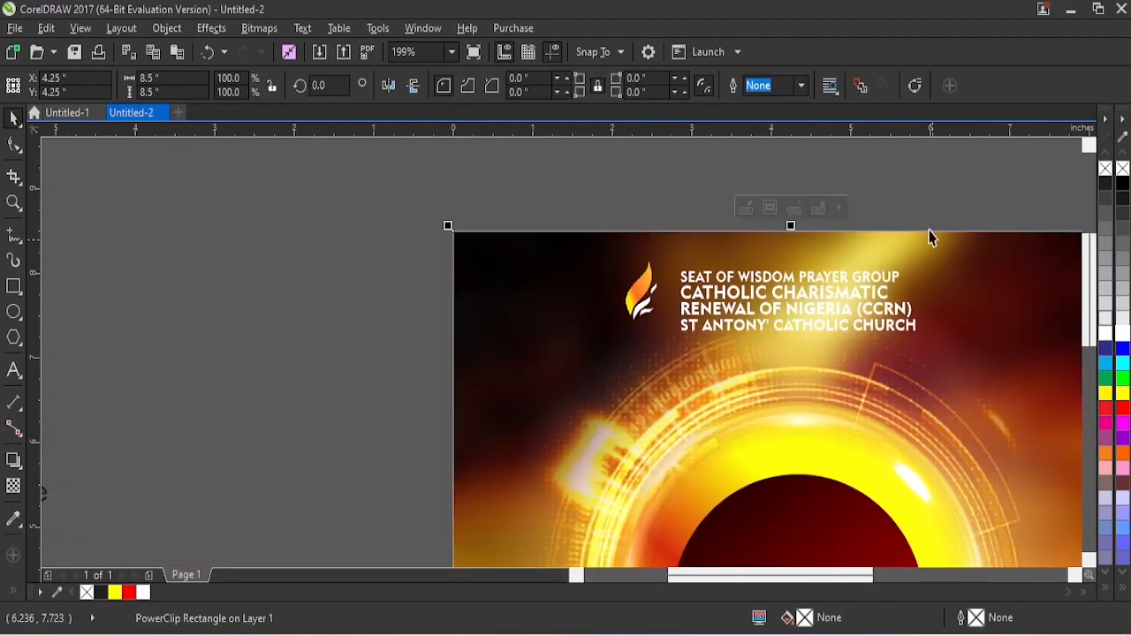
left_click(947, 218)
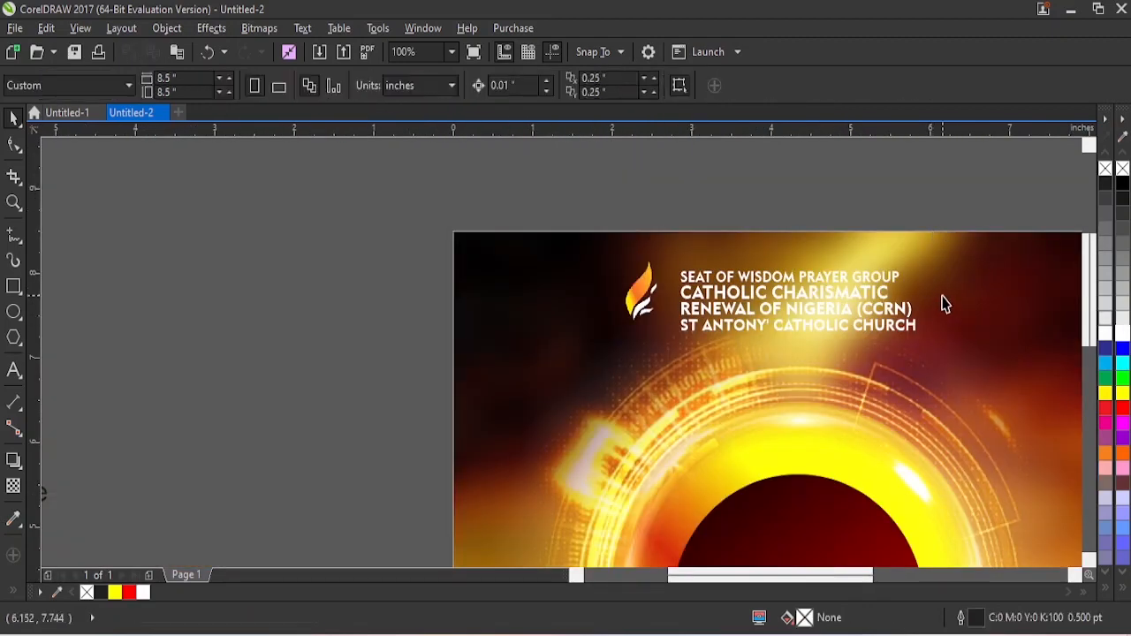
left_click(641, 293)
left_click_drag(640, 294, 654, 303)
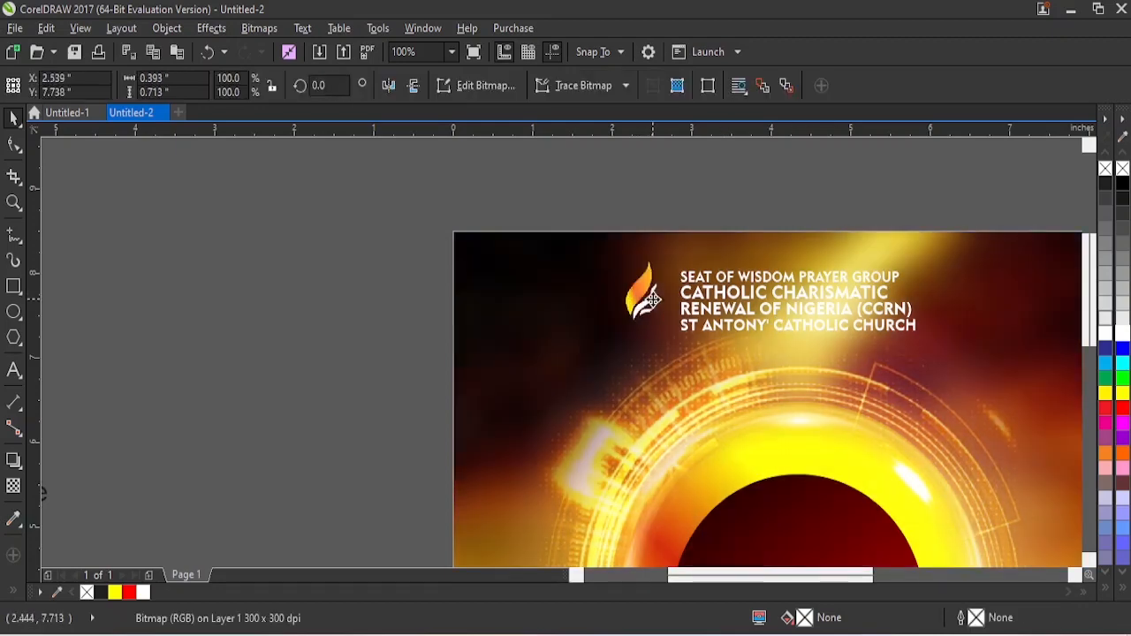
- Open the flyer background's PowerClip contents for editing and move the upper blurred flare bitmap slightly down
left_click(972, 263)
right_click(972, 263)
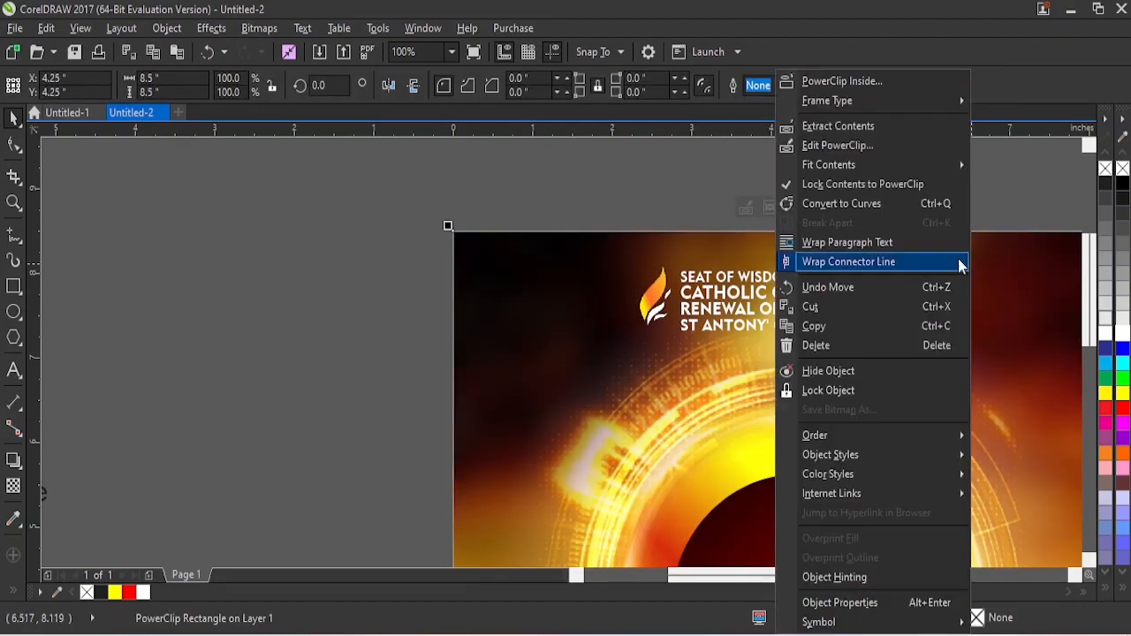
left_click(838, 145)
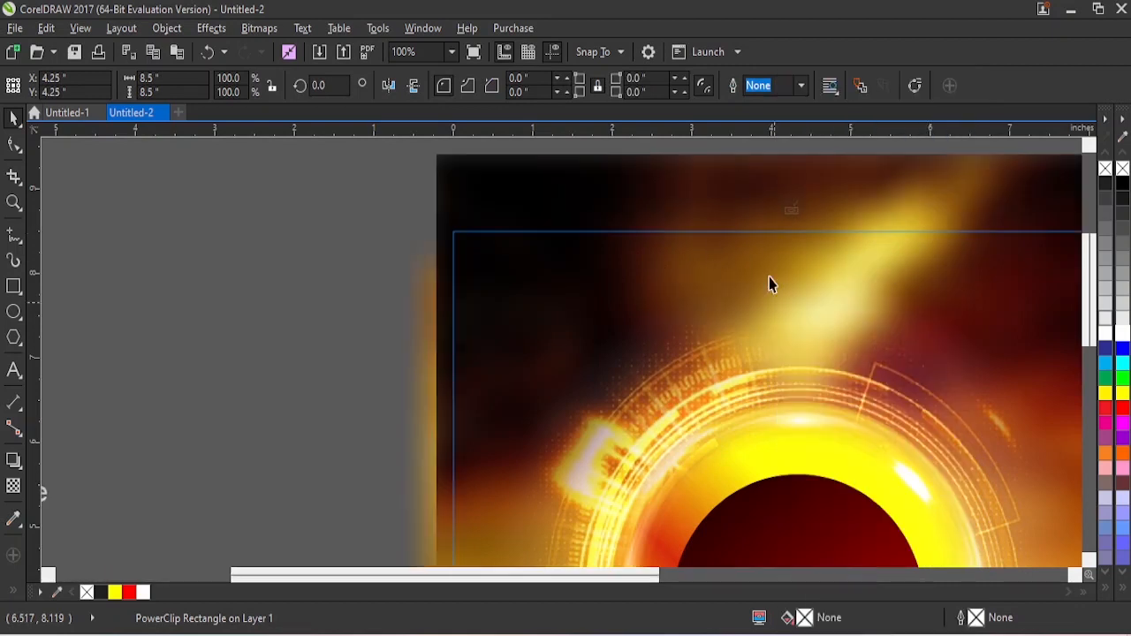
left_click(576, 253)
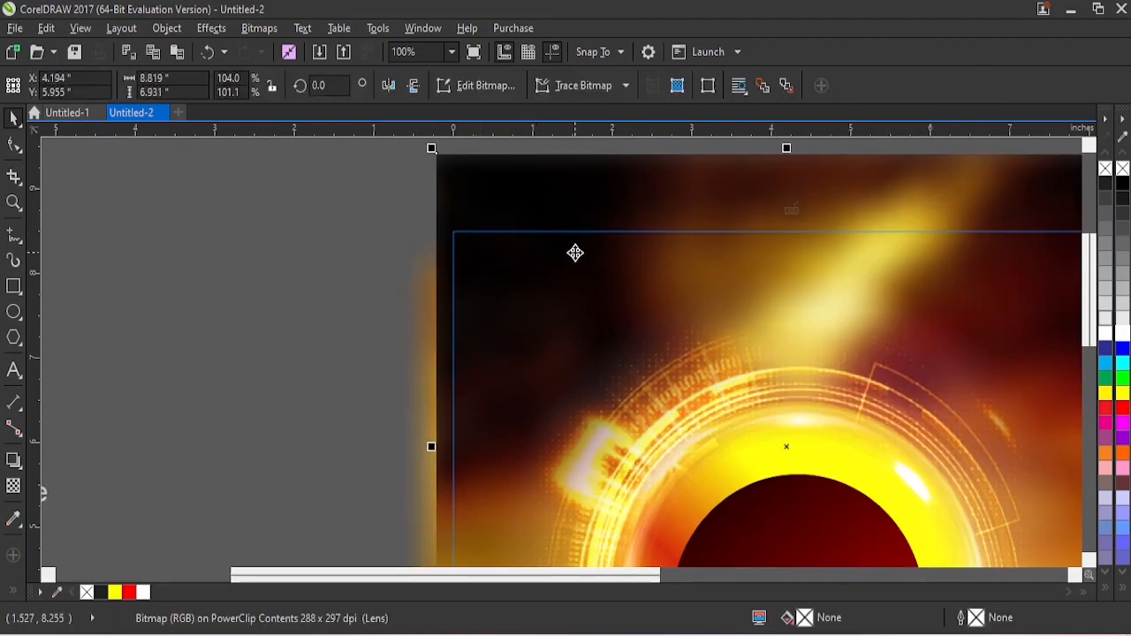
left_click_drag(586, 227, 584, 257)
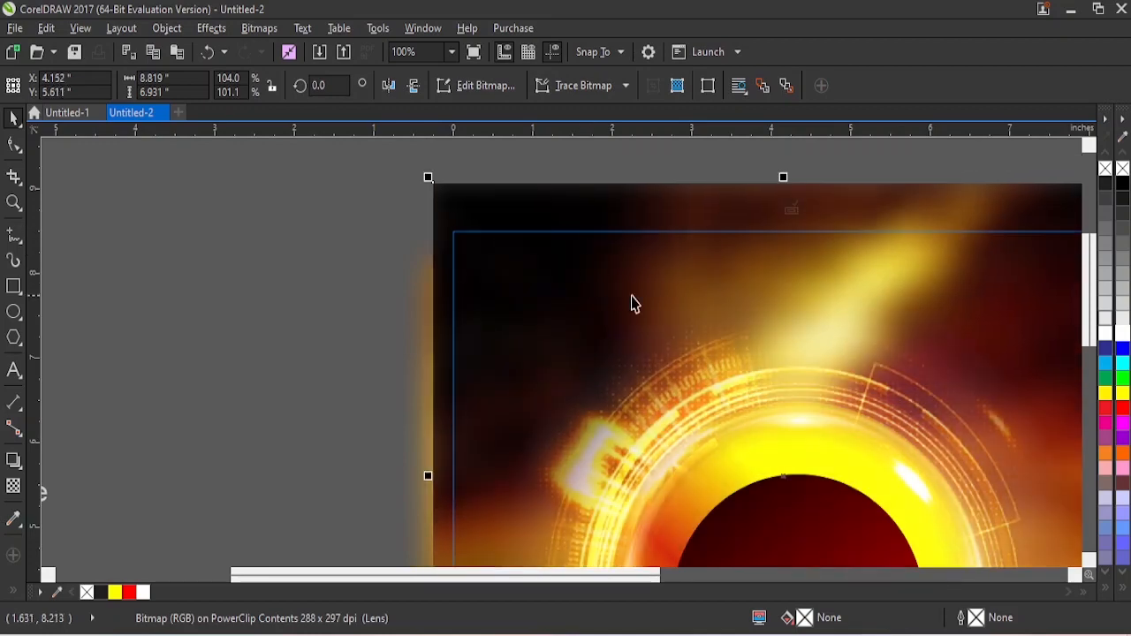
- Reduce the upper flare bitmap's height to about 6.06 inches and shift the bitmap slightly further down
scroll(640, 296, "down", 2)
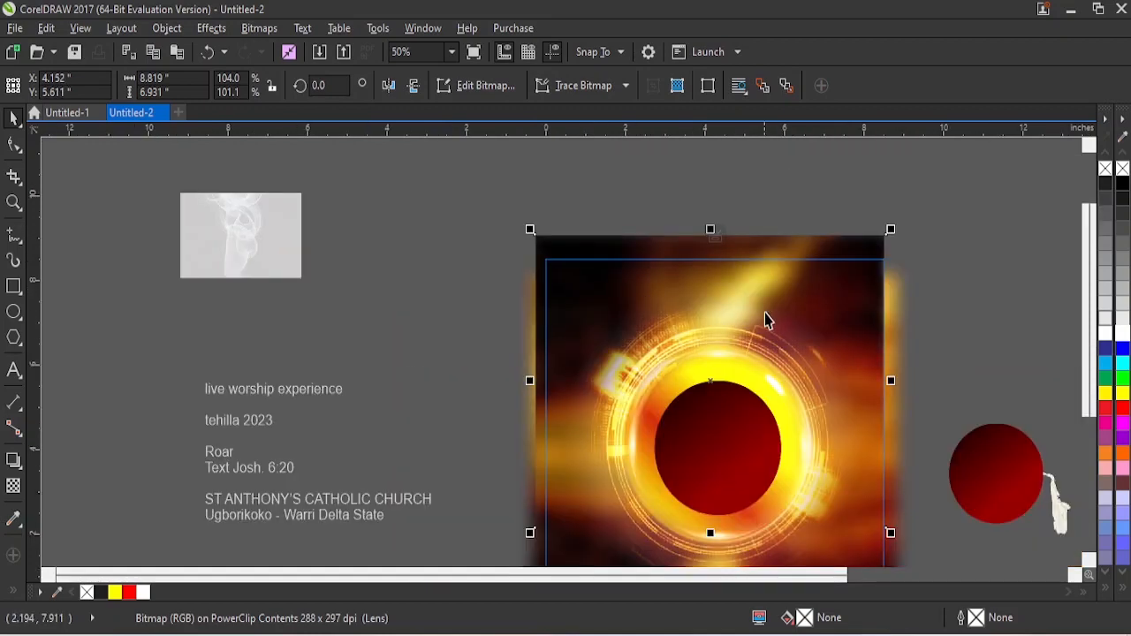
left_click_drag(711, 534, 715, 495)
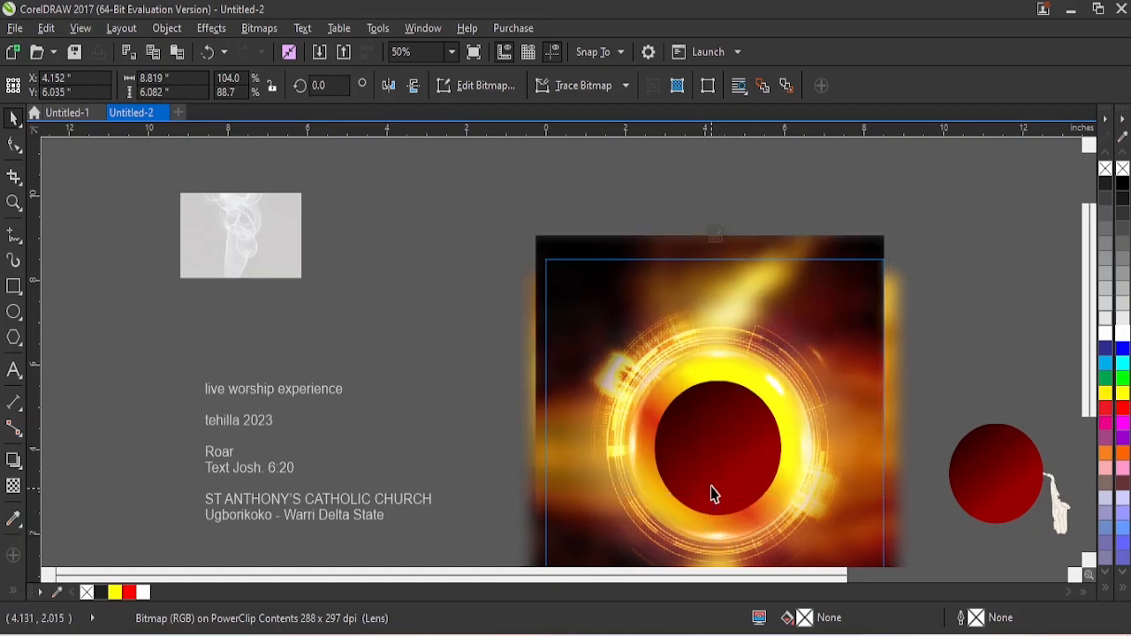
left_click_drag(734, 264, 731, 275)
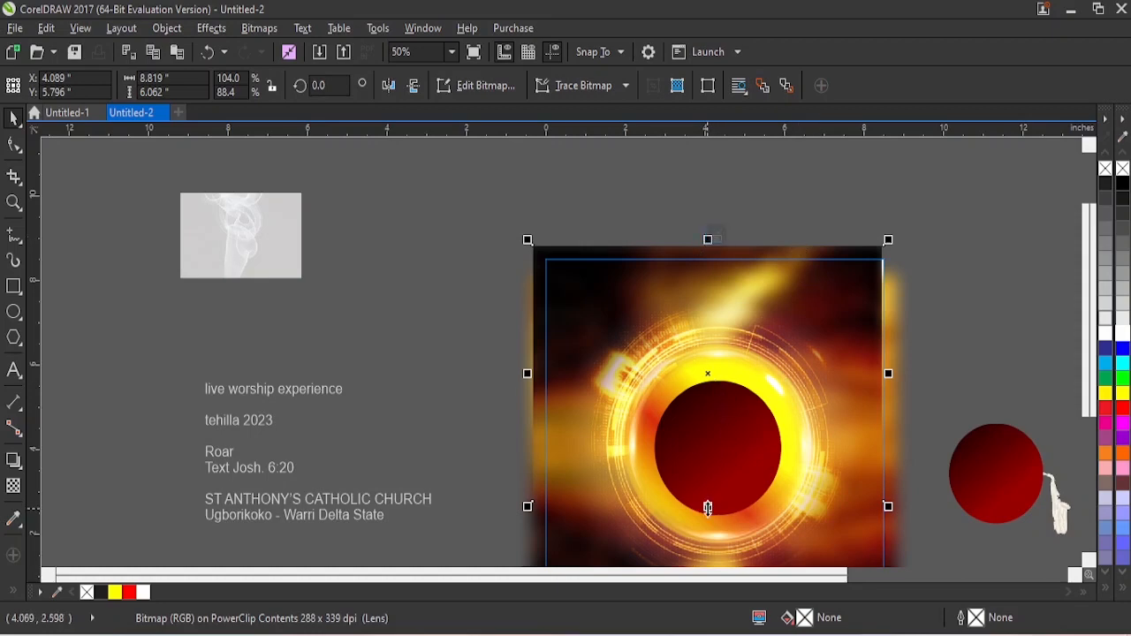
- Stretch the upper flare bitmap to about 6.48 inches high, shift it slightly down, and finish editing the PowerClip contents
left_click_drag(708, 508, 708, 526)
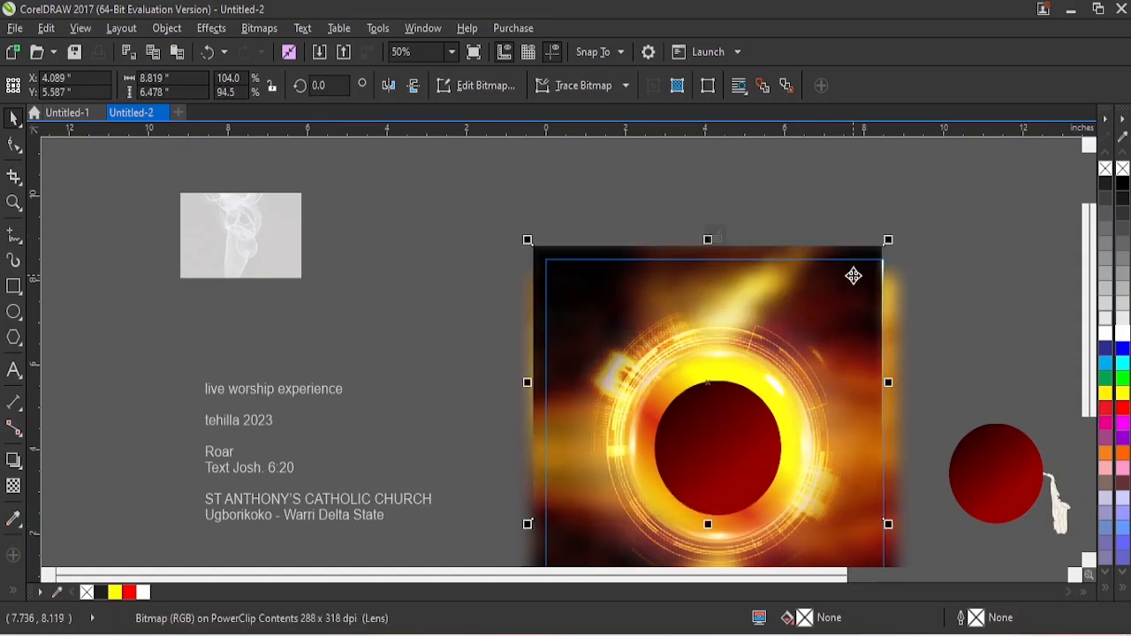
left_click_drag(850, 263, 854, 271)
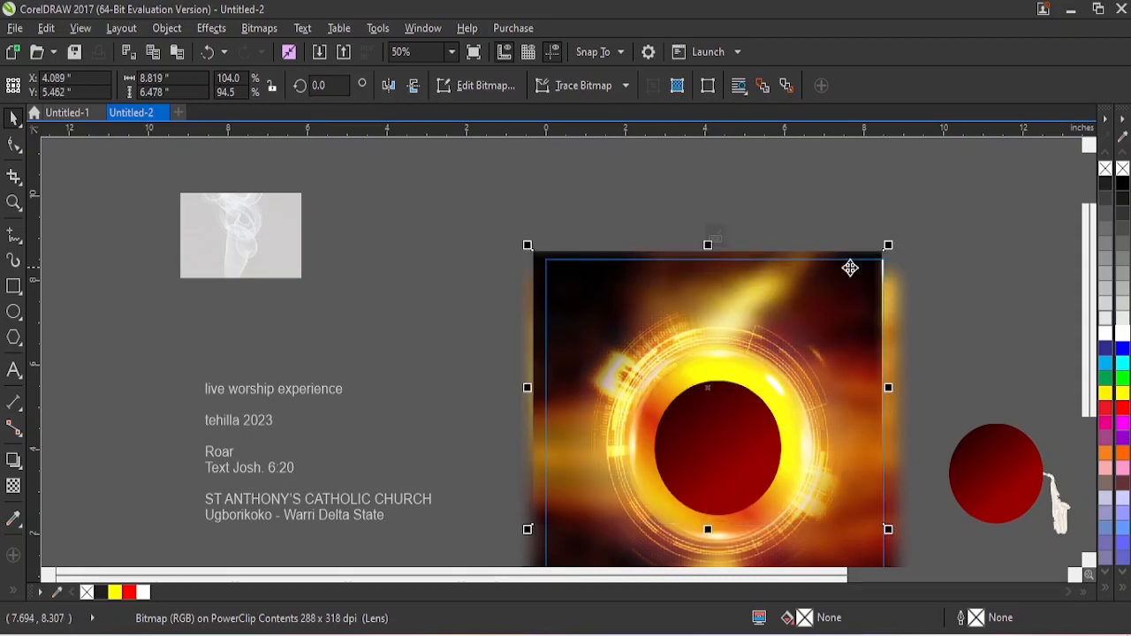
left_click(715, 238)
left_click_drag(955, 234, 634, 342)
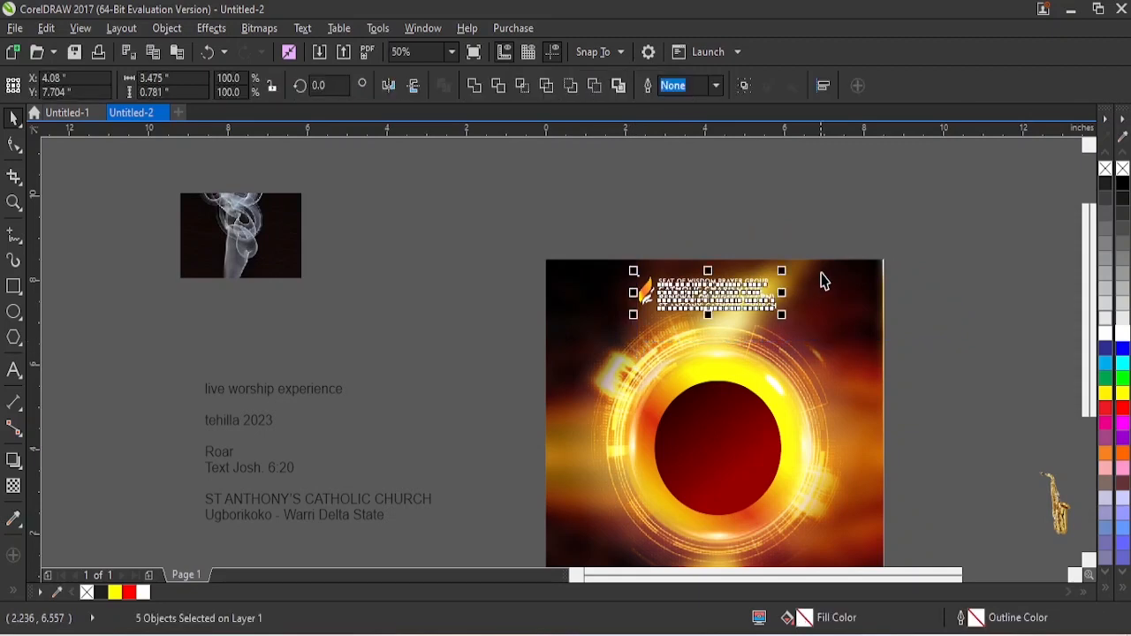
- Reopen the flyer background's PowerClip contents, widen the upper flare bitmap to about 8.95 inches past the page's right edge, and finish editing
right_click(822, 275)
left_click(886, 145)
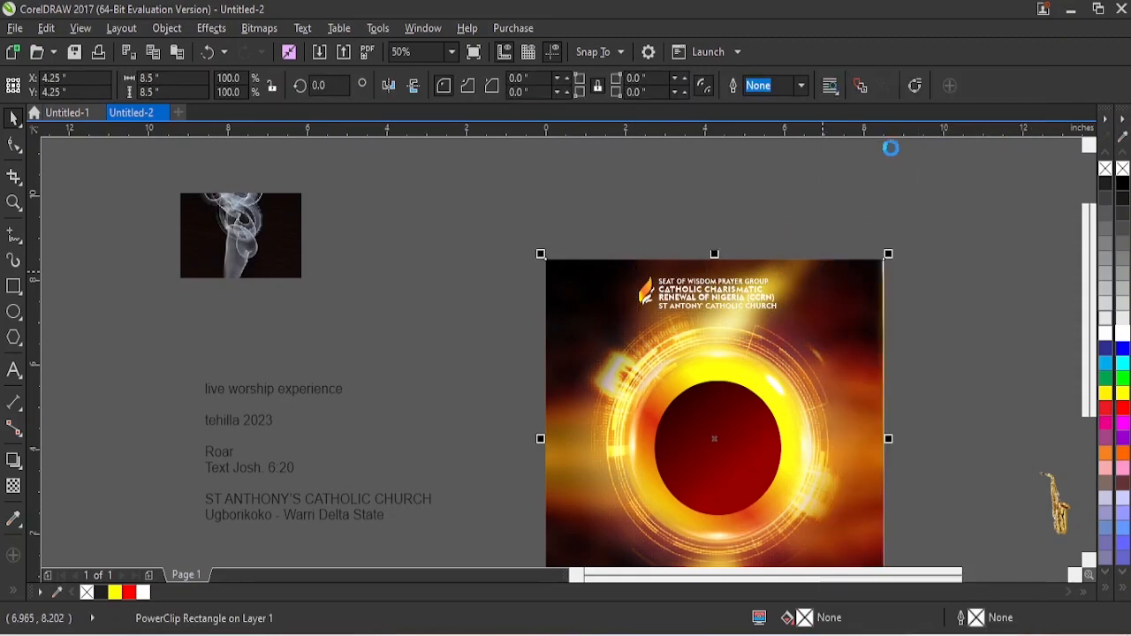
left_click(761, 293)
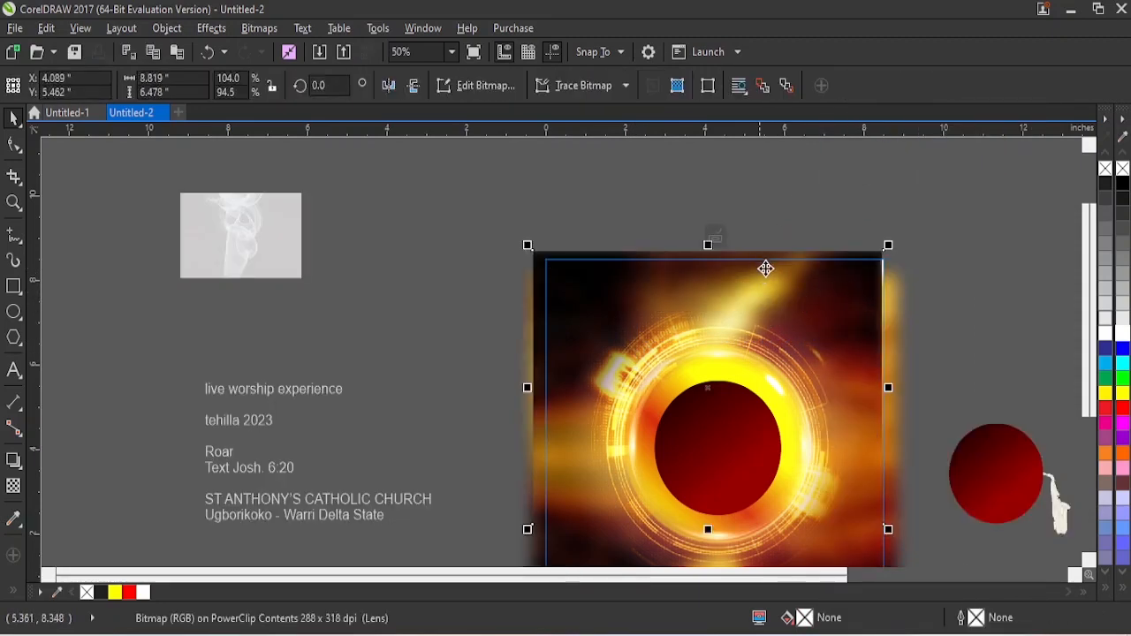
left_click_drag(889, 389, 894, 387)
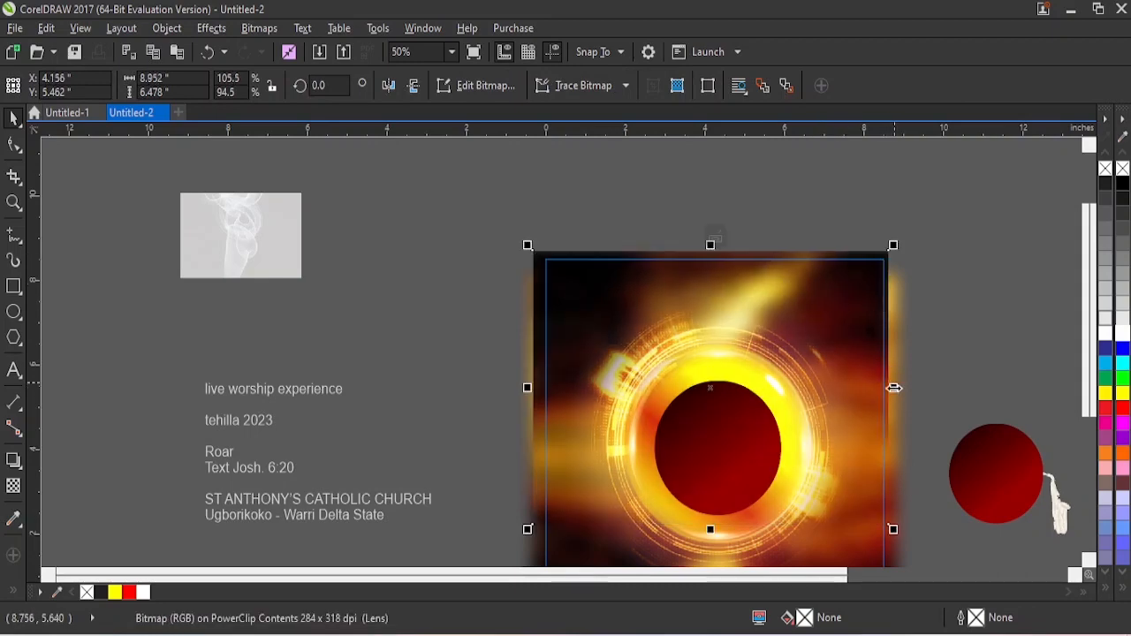
right_click(846, 298)
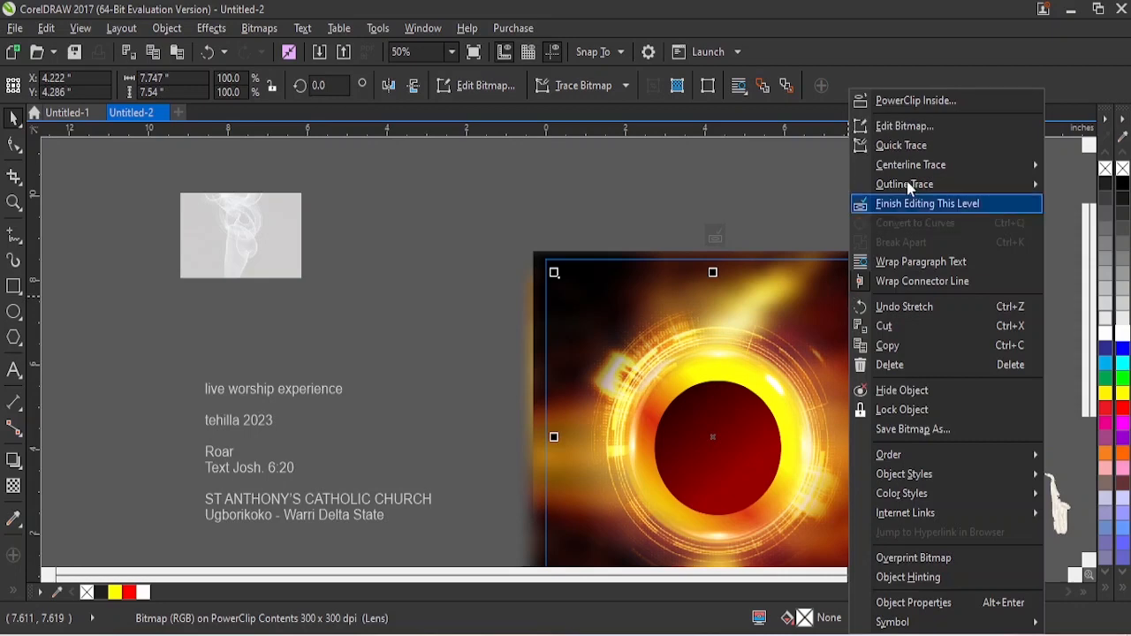
left_click(914, 204)
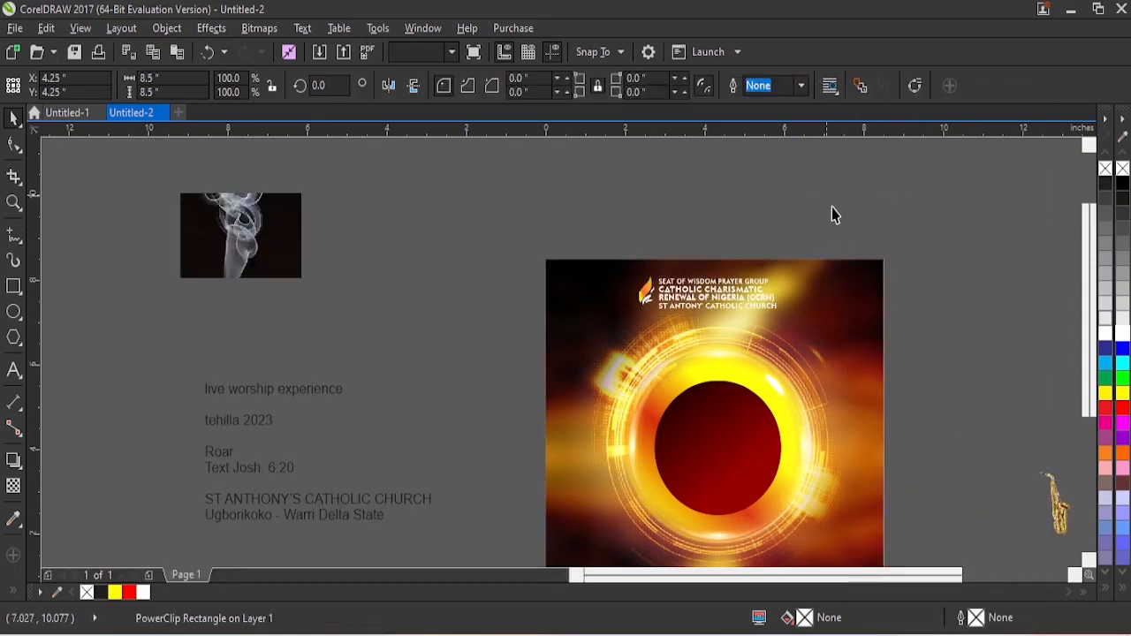
- Shrink the flame logo and church heading together to about 2.94 inches wide and nudge them into place above the ring
left_click_drag(886, 206, 570, 380)
left_click_drag(782, 315, 760, 310)
left_click_drag(692, 293, 692, 293)
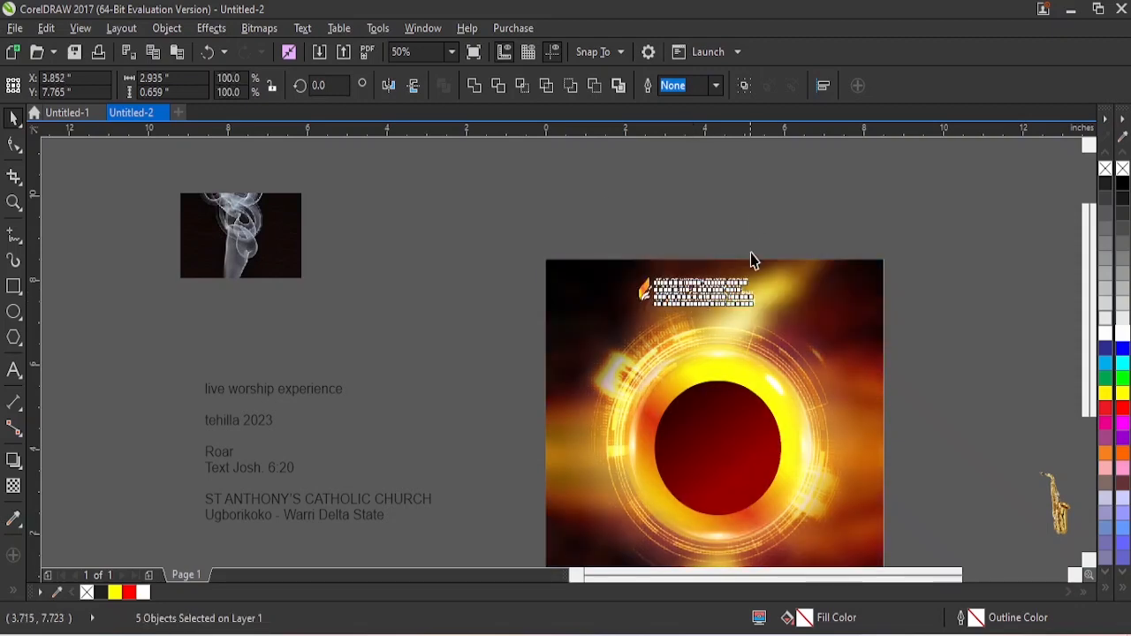
left_click(752, 210)
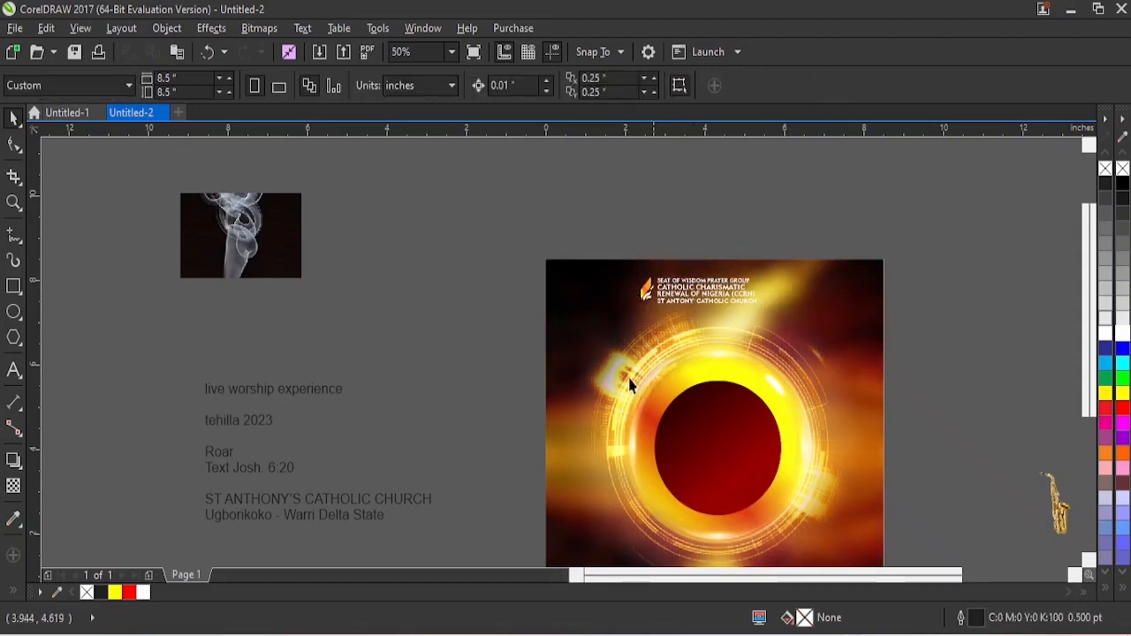
- Cut the line "live worship experience" out of the pasteboard text block and paste it as separate text over the large red circle
double_click(317, 395)
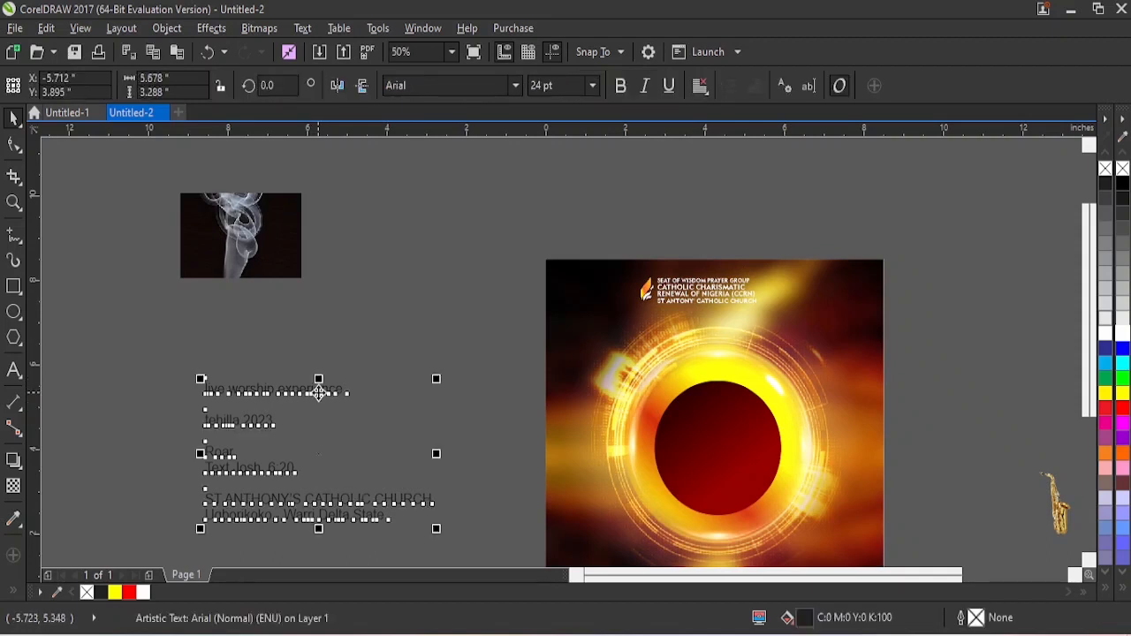
left_click_drag(348, 389, 179, 391)
key("Delete")
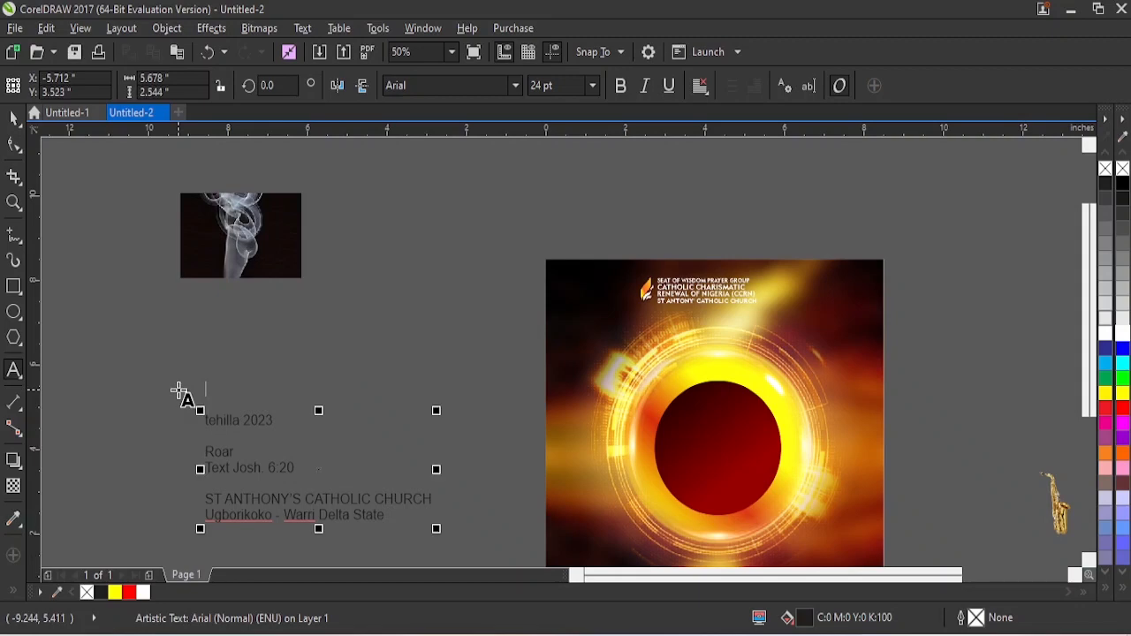
left_click(648, 430)
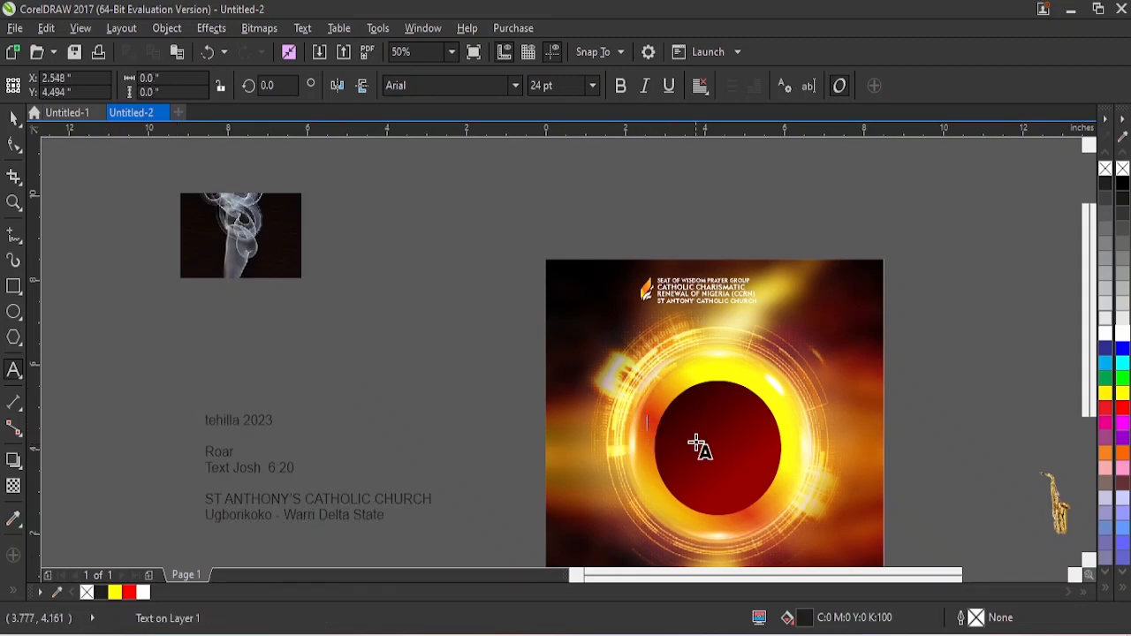
key("ctrl+v")
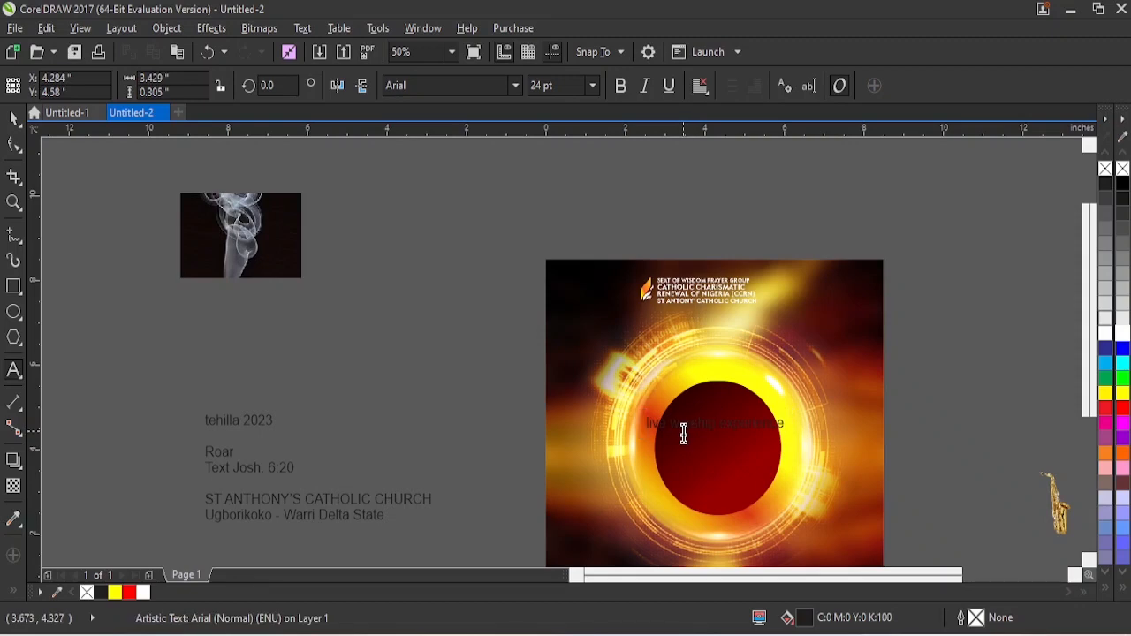
- Change the case of the "live worship experience" text to UPPERCASE
key("ctrl+a")
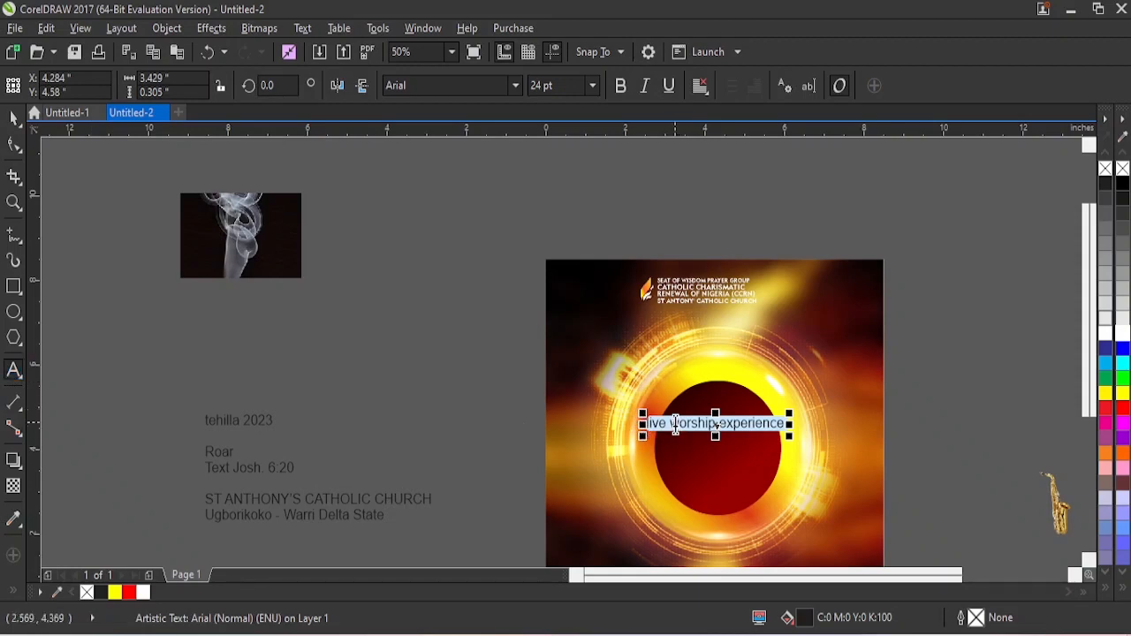
key("shift+F3")
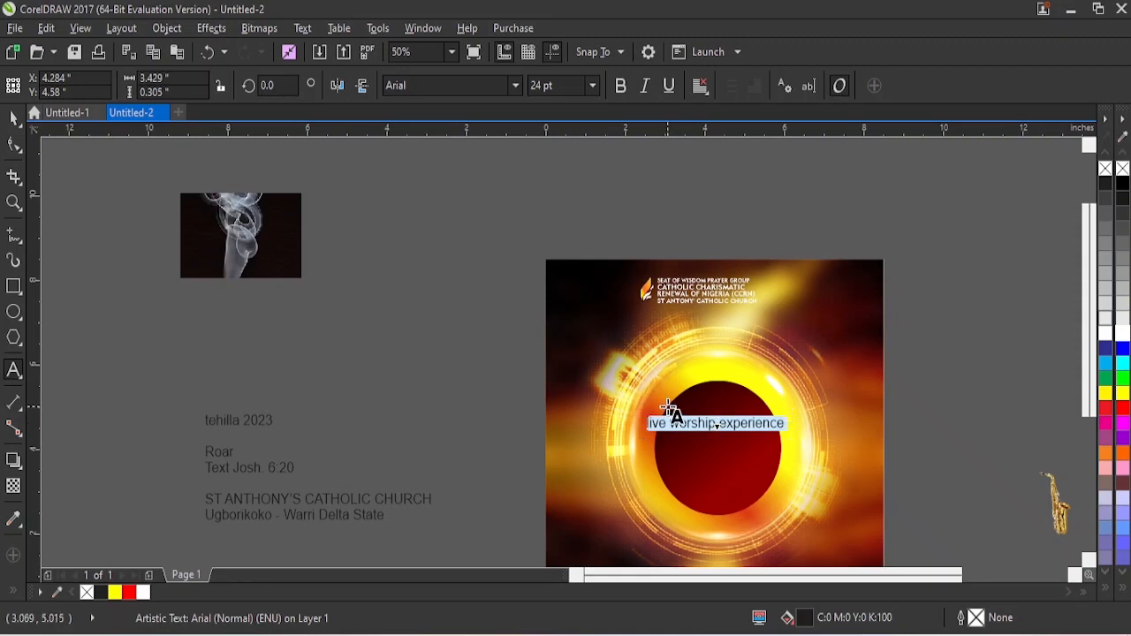
key("shift+F3")
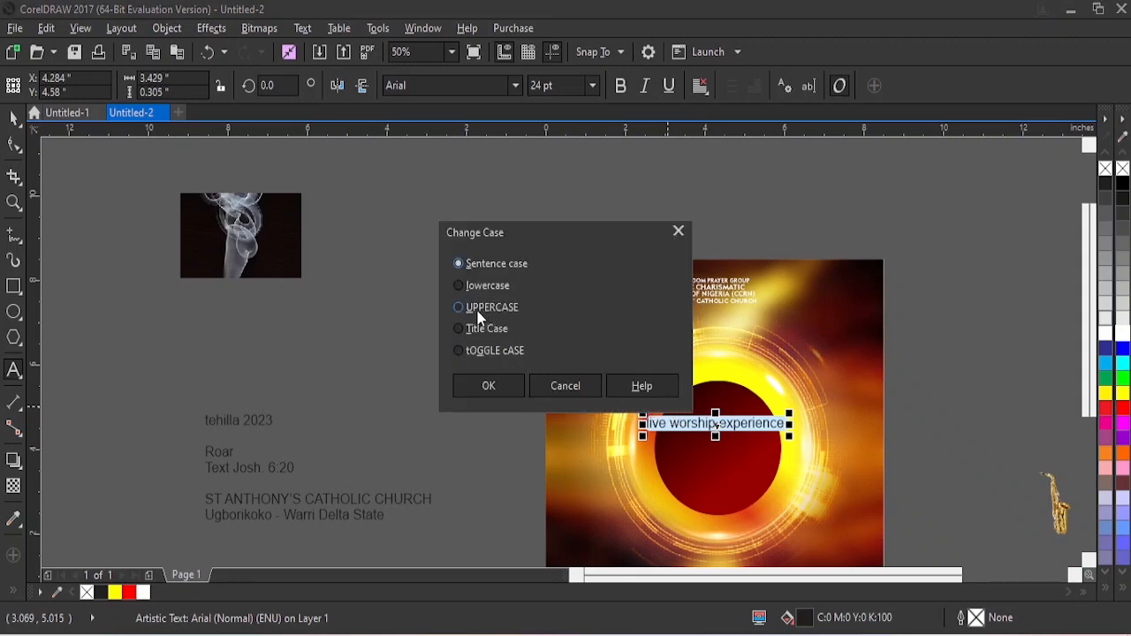
left_click(487, 396)
key("ctrl+space")
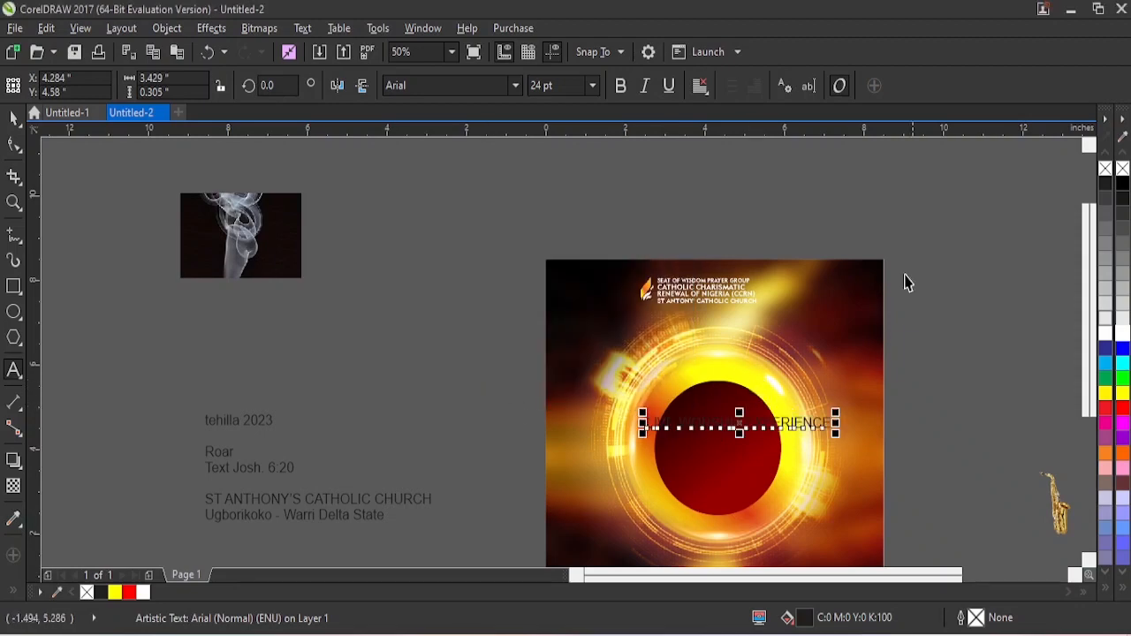
- Set the LIVE WORSHIP EXPERIENCE text in Geometr415 Blk BT and scale it down to about 15.4 pt
left_click(515, 86)
left_click(473, 143)
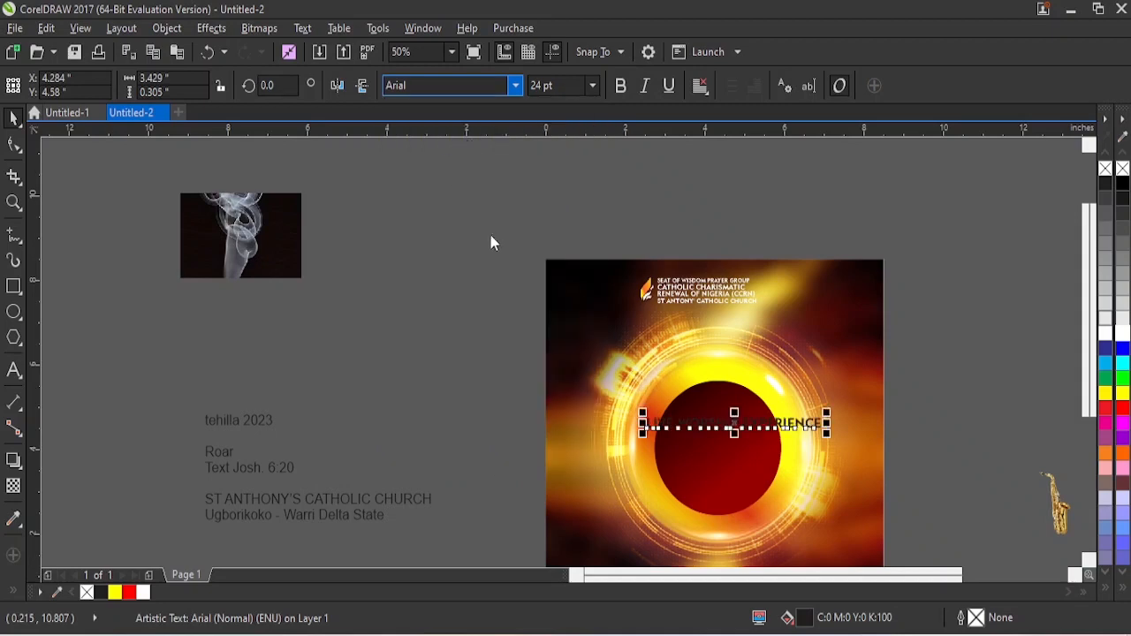
left_click_drag(833, 440, 795, 446)
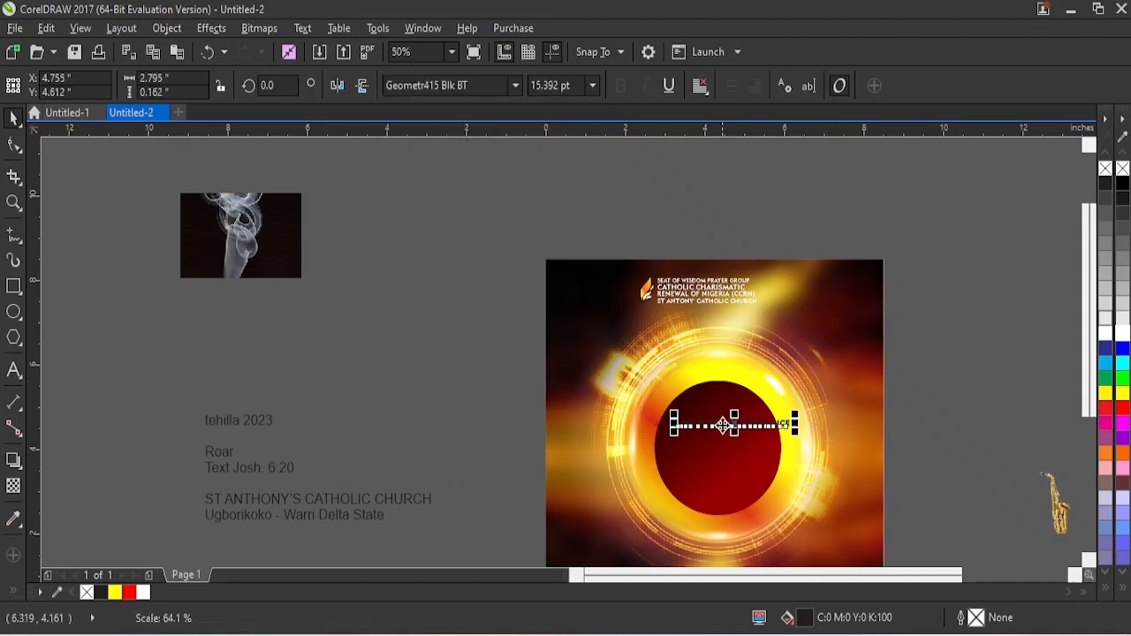
- Widen the text's letter spacing to a length of about 3.43 inches and place it just above the large red circle
left_click_drag(724, 425, 712, 394)
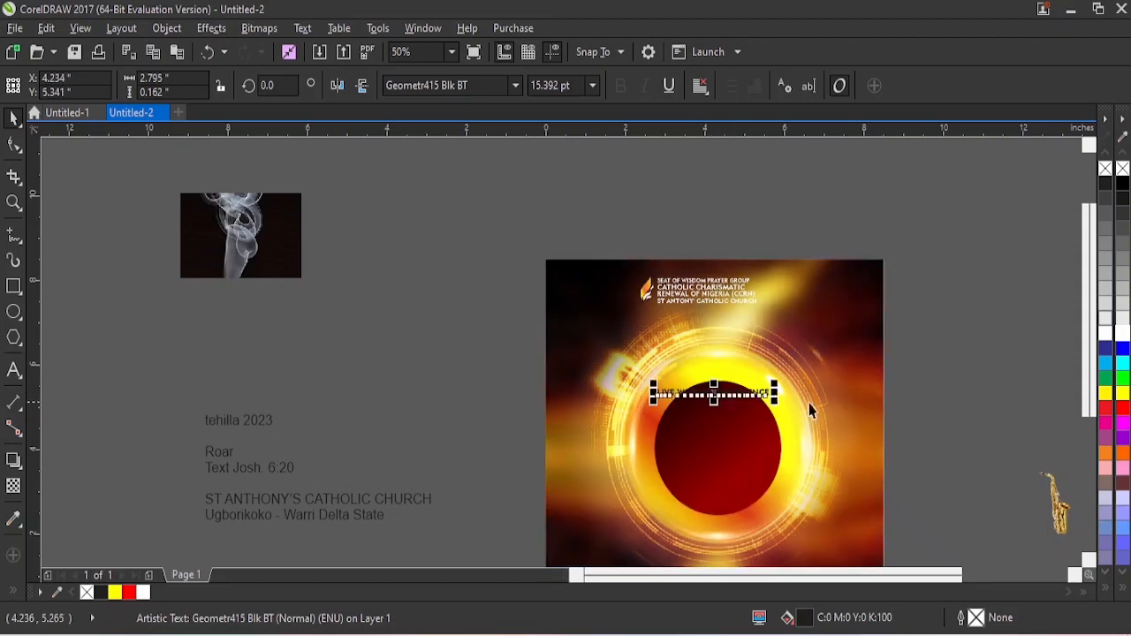
left_click(14, 144)
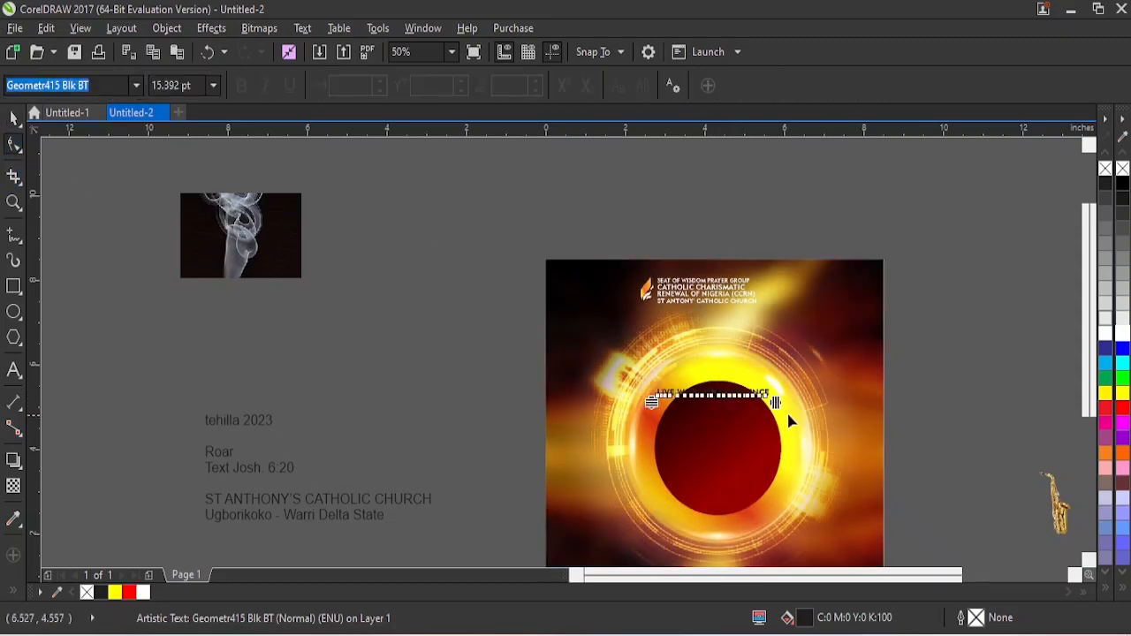
left_click_drag(778, 403, 761, 369)
key("space")
left_click(915, 312)
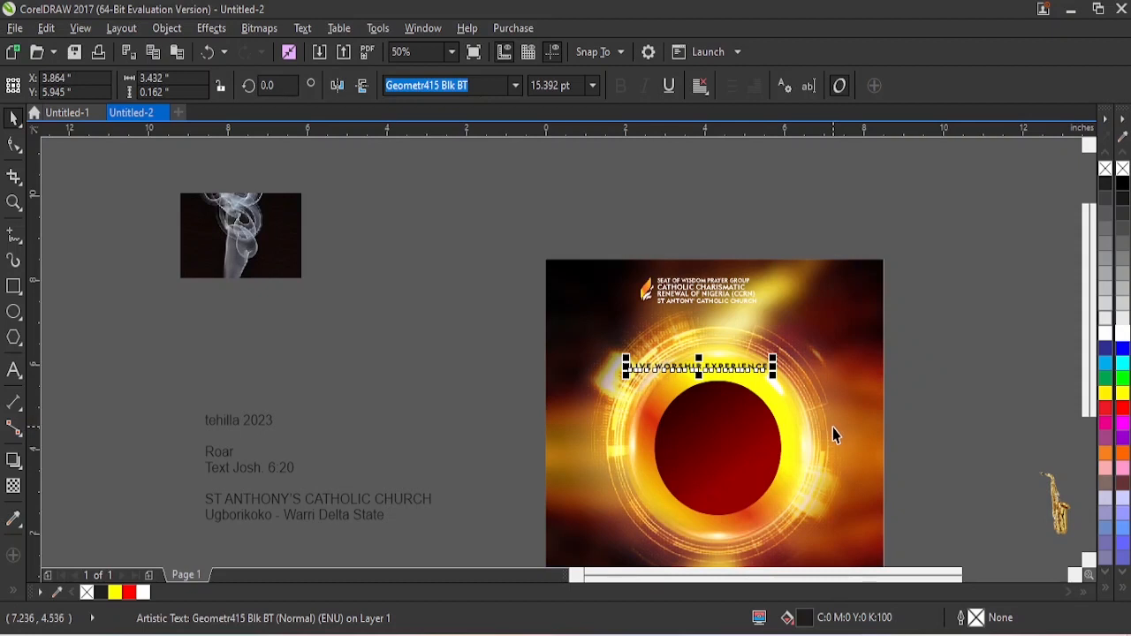
- Place the LIVE WORSHIP EXPERIENCE text inside the PowerClip that holds the flyer background
left_click(713, 435, "shift")
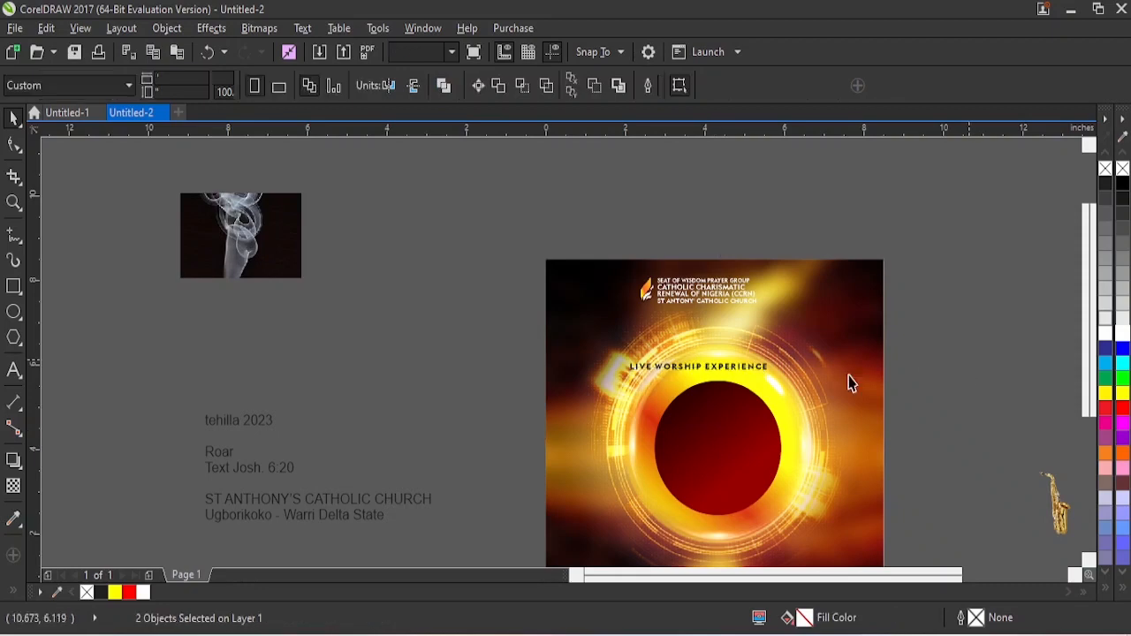
left_click(752, 408)
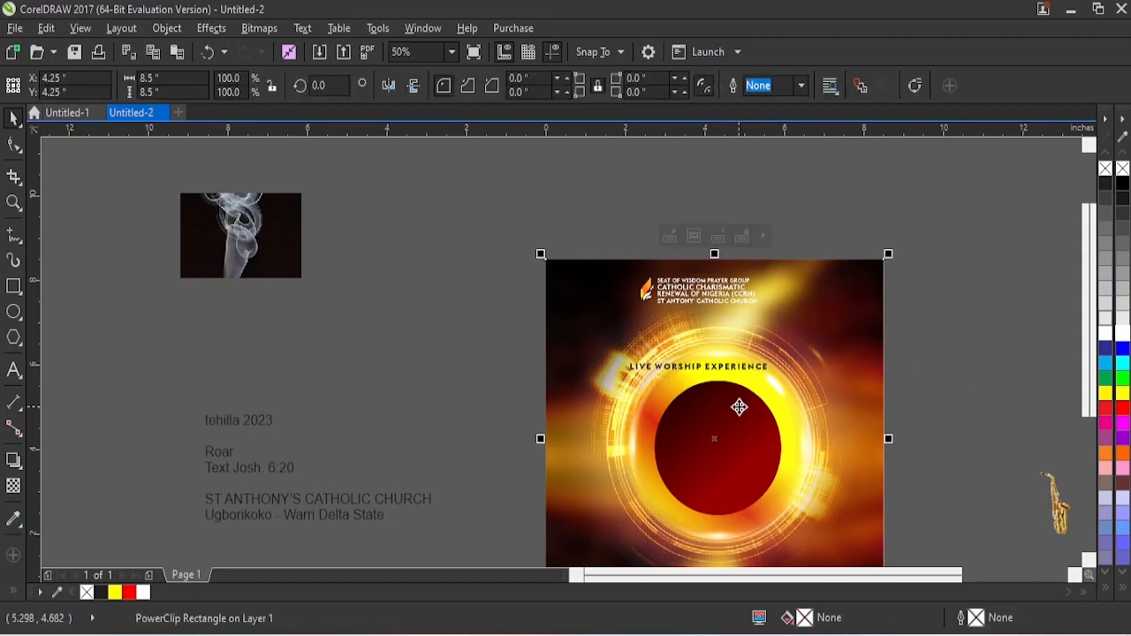
left_click(739, 372, "ctrl")
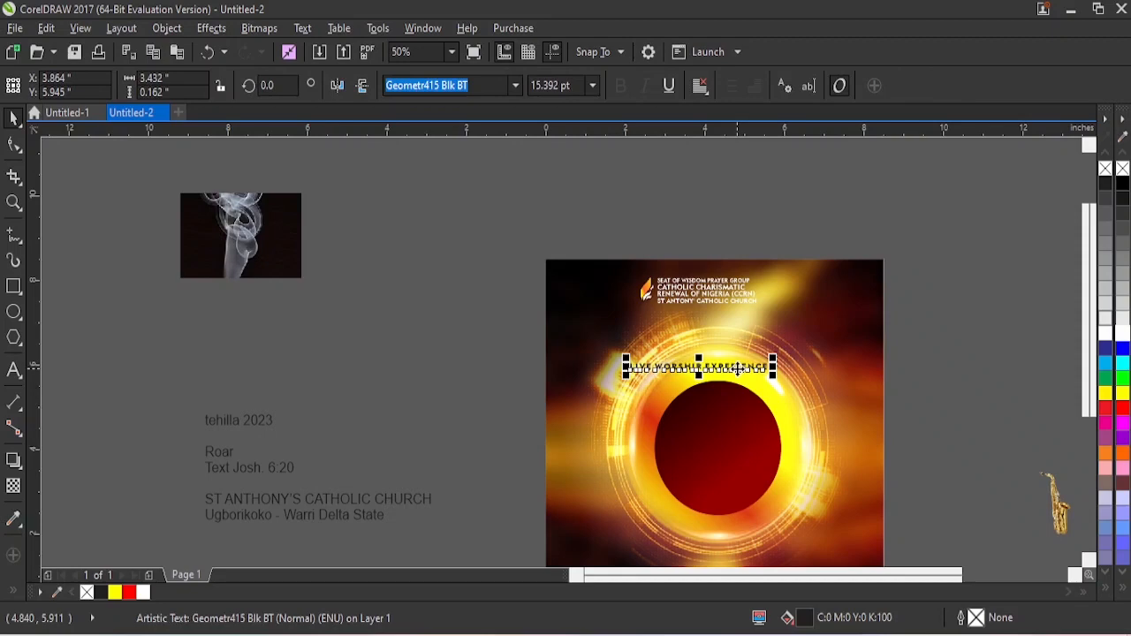
left_click_drag(739, 372, 805, 396)
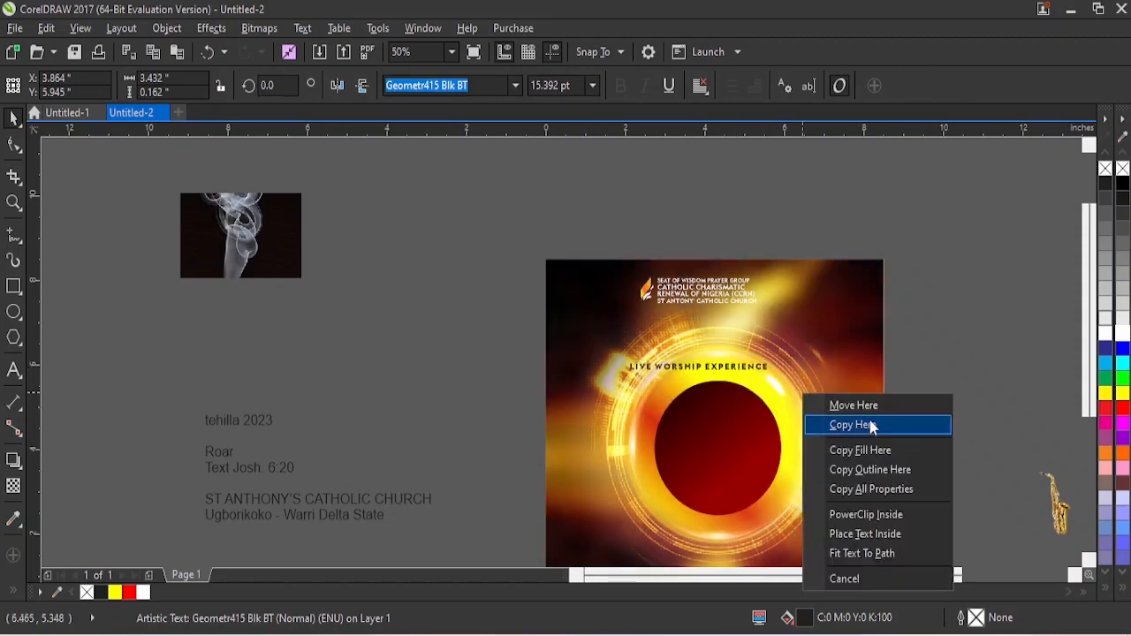
left_click(874, 523)
- Open the background PowerClip for editing and move the LIVE WORSHIP EXPERIENCE text back above the large red circle
right_click(734, 371)
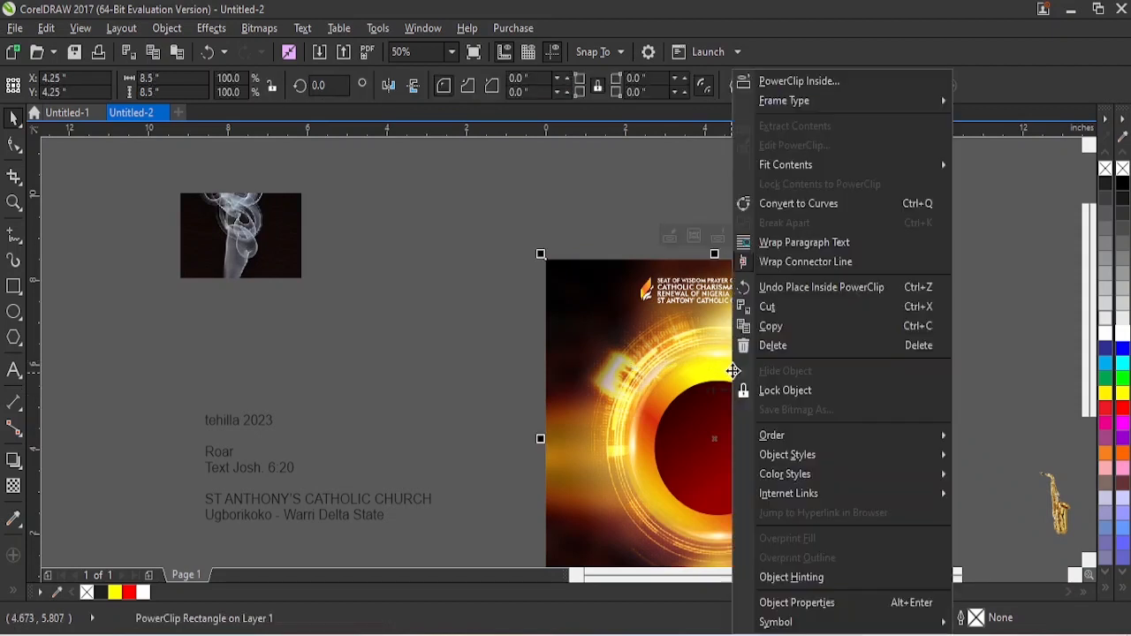
left_click(791, 147)
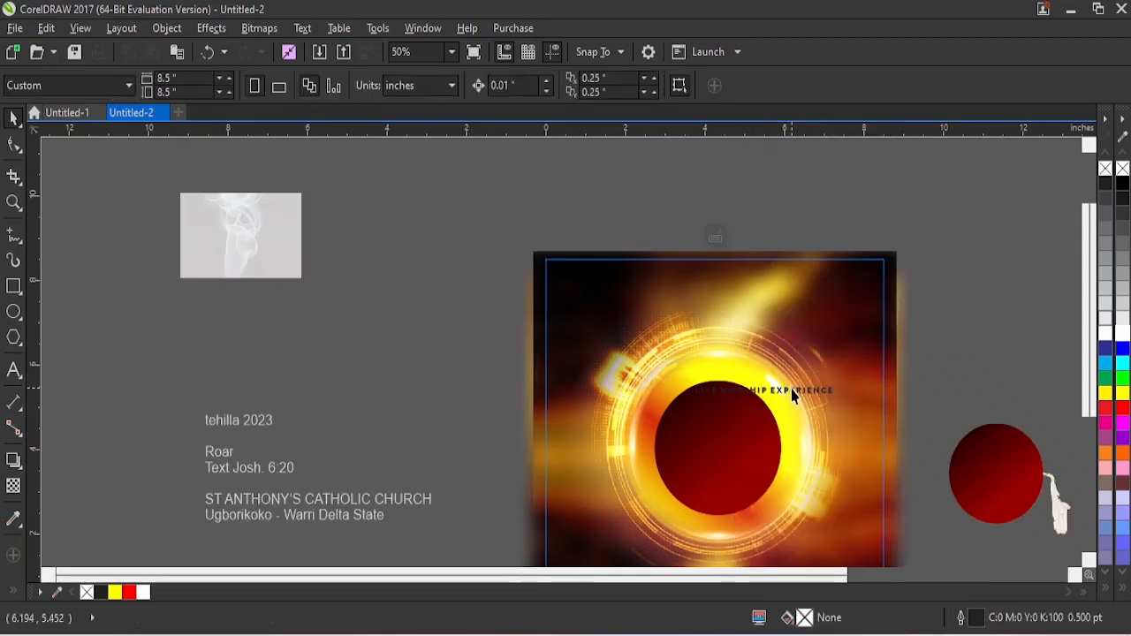
left_click(787, 392)
left_click_drag(767, 376, 750, 368)
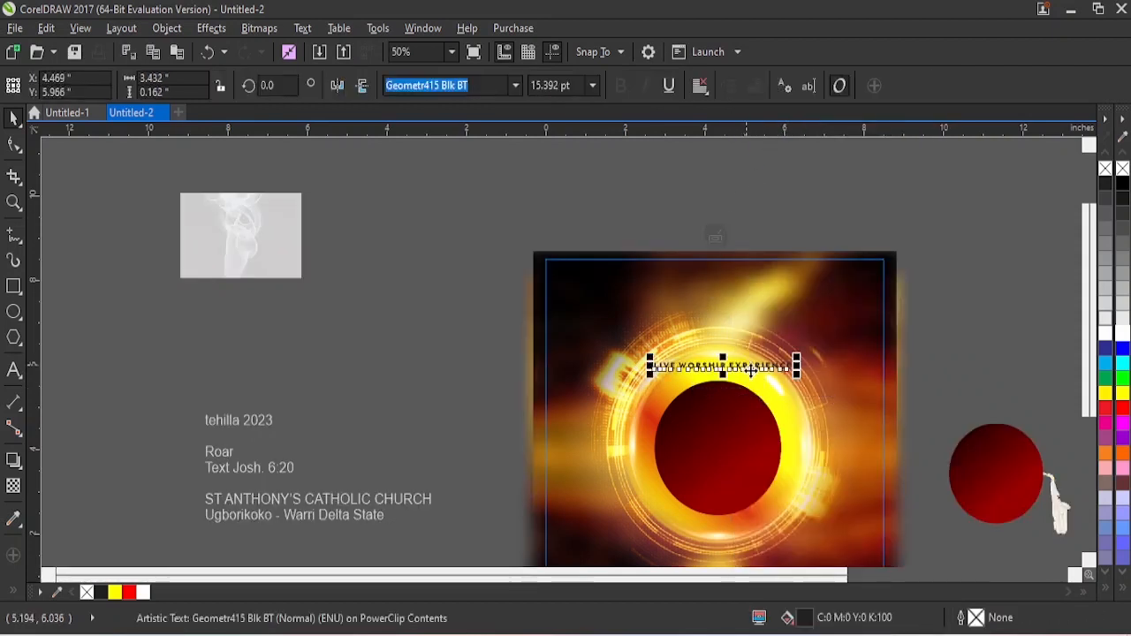
- Fit the LIVE WORSHIP EXPERIENCE text to the large red circle as its path
left_click(700, 431, "shift")
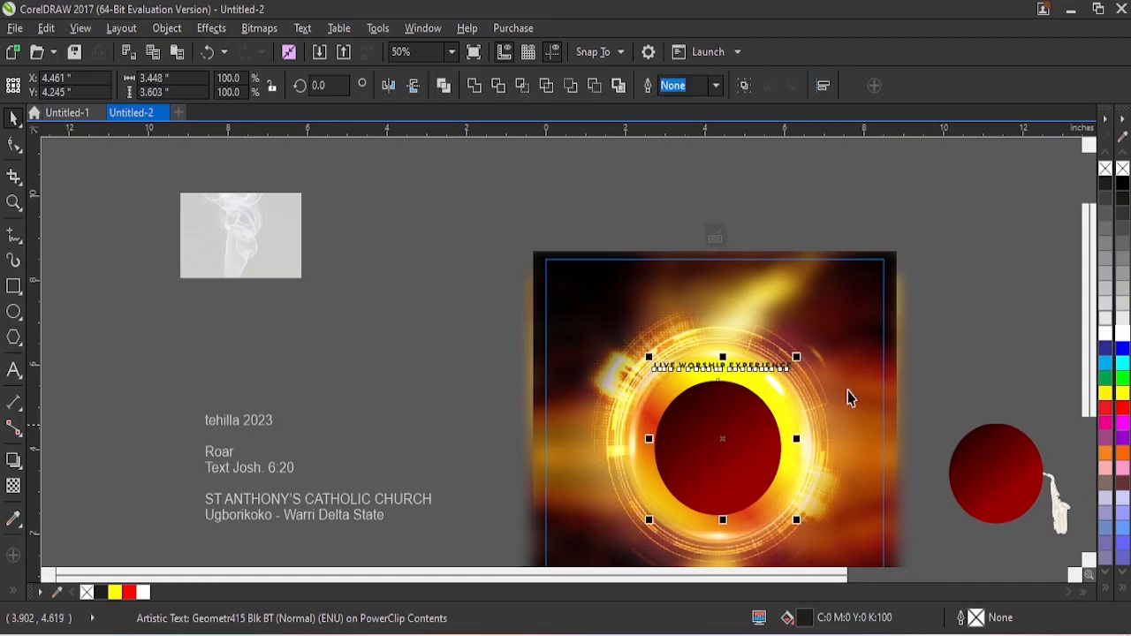
left_click(304, 29)
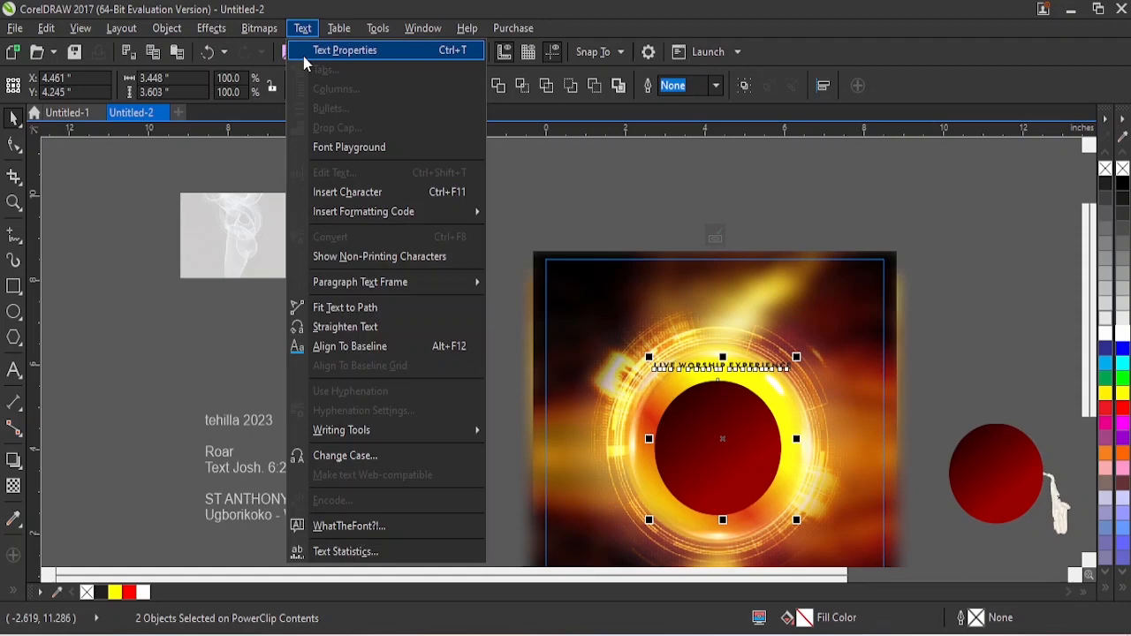
left_click(347, 309)
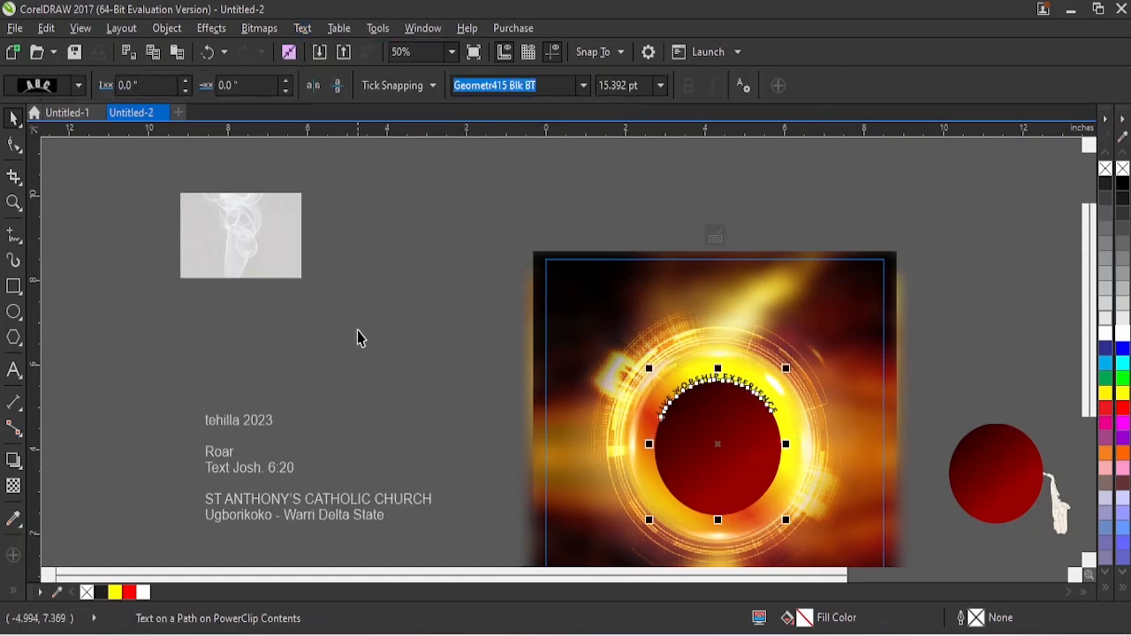
- Give the curved text a 0.05" offset along the circle and a 0.15" distance from the path
left_click(284, 82)
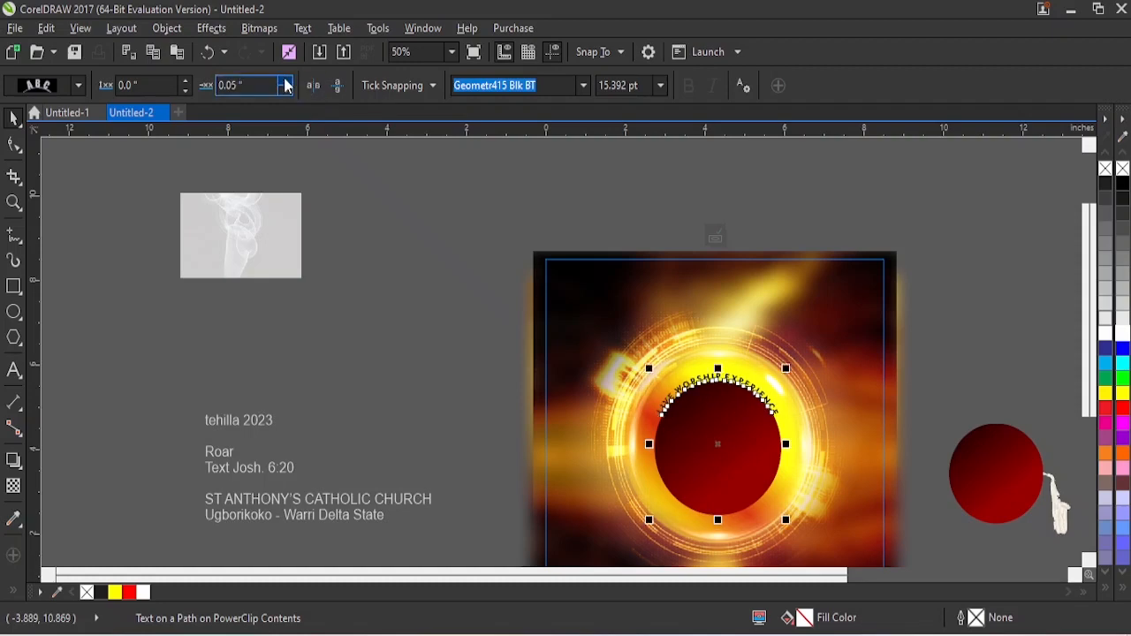
left_click(186, 81)
left_click(186, 81)
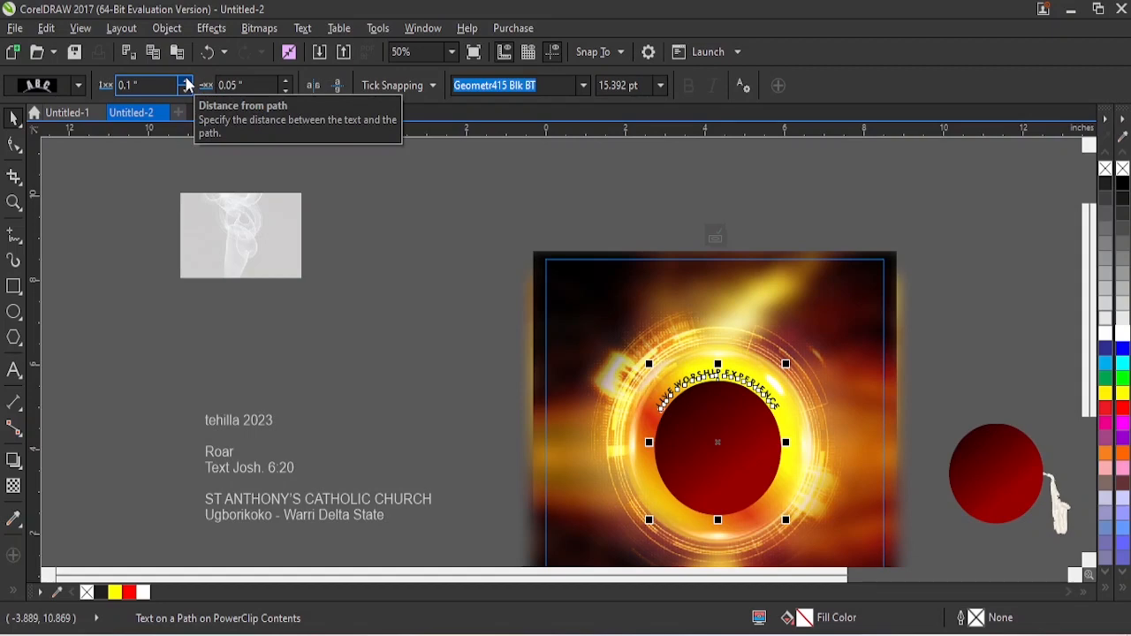
left_click(187, 82)
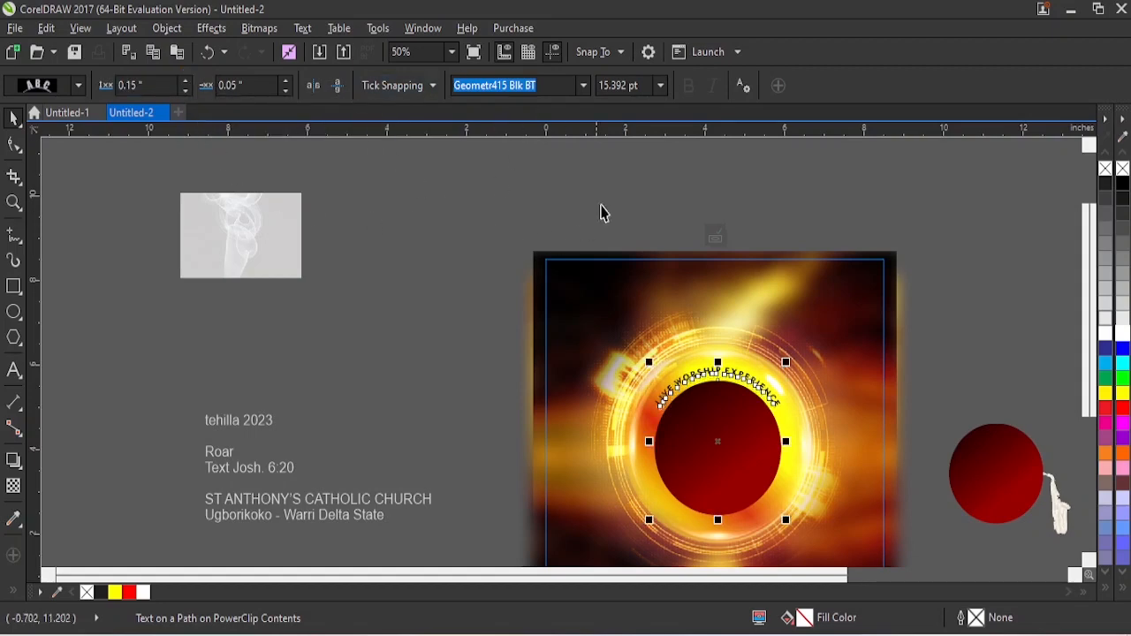
- Break the curved text apart from the large red circle and finish editing the PowerClip level
left_click(167, 28)
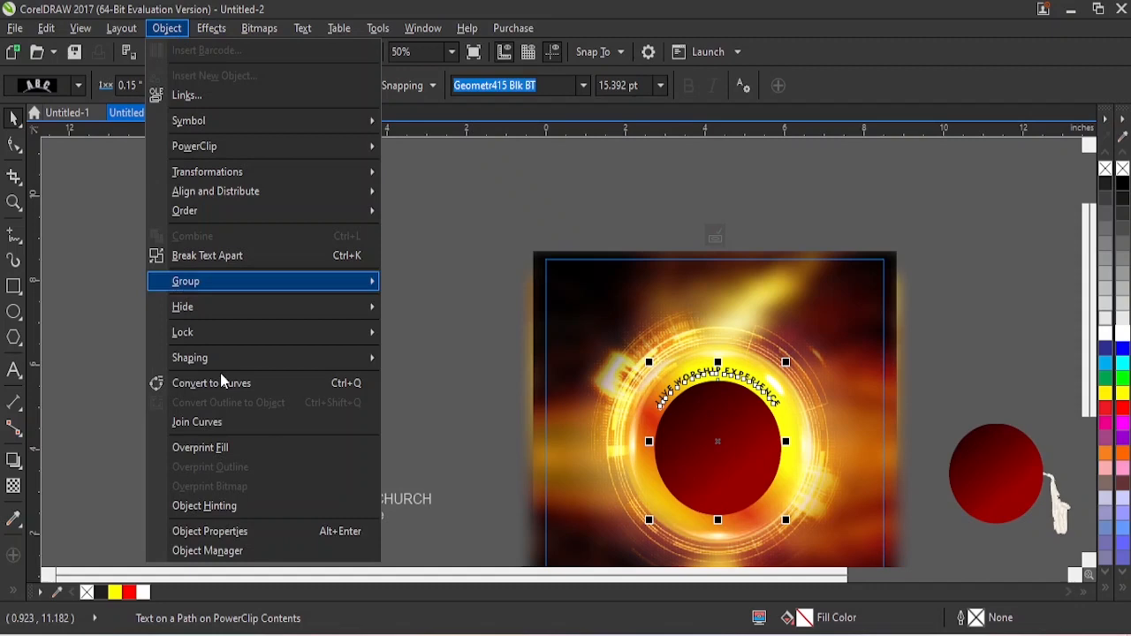
left_click(265, 256)
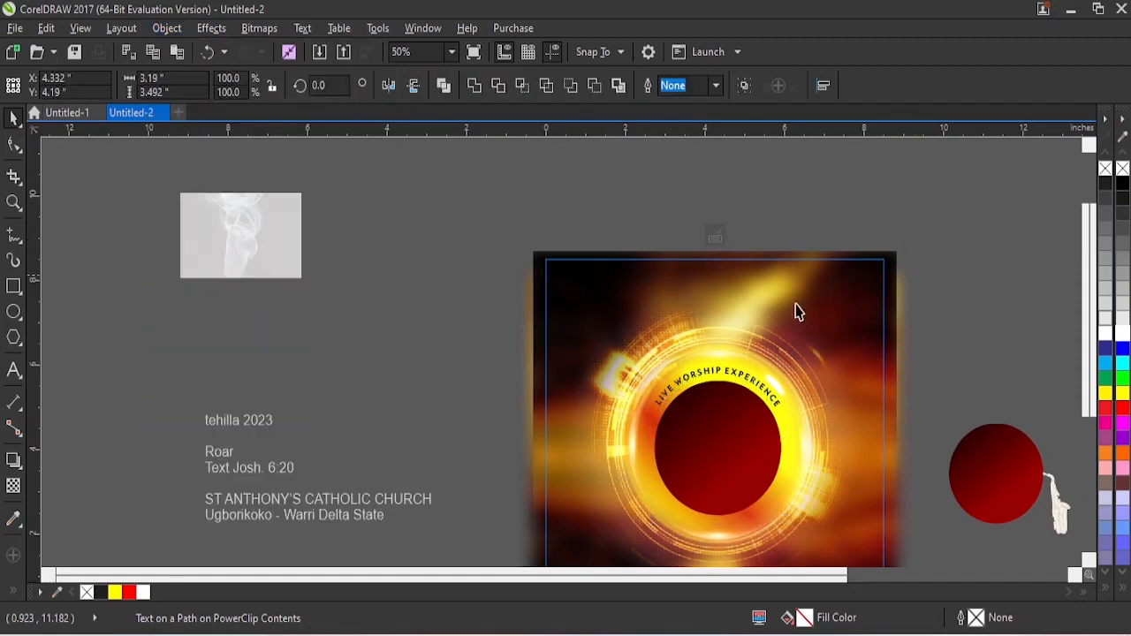
left_click(733, 426)
right_click(733, 426)
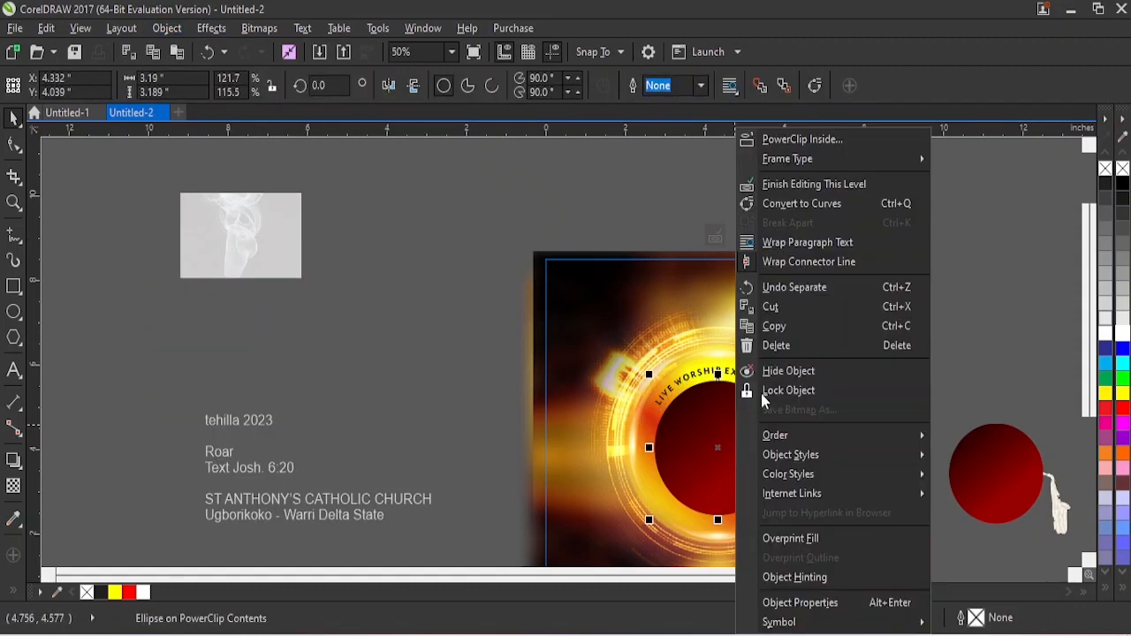
left_click(821, 186)
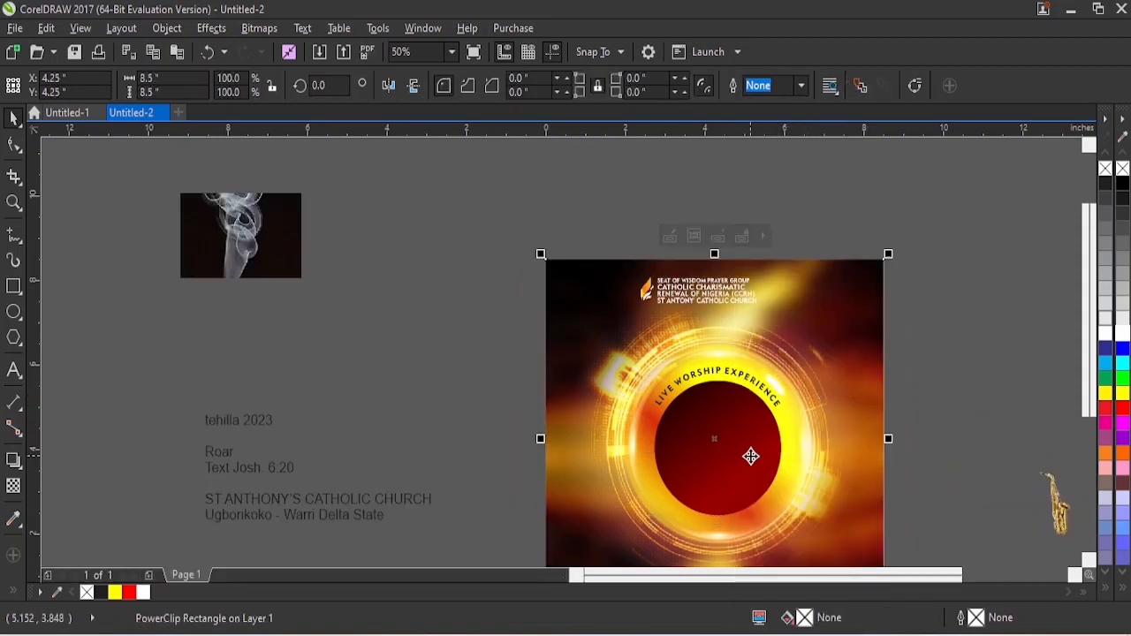
- Reopen the background PowerClip, move the spare red circle onto the large circle's lower edge and shrink it to about 1.44 inches wide
right_click(733, 430)
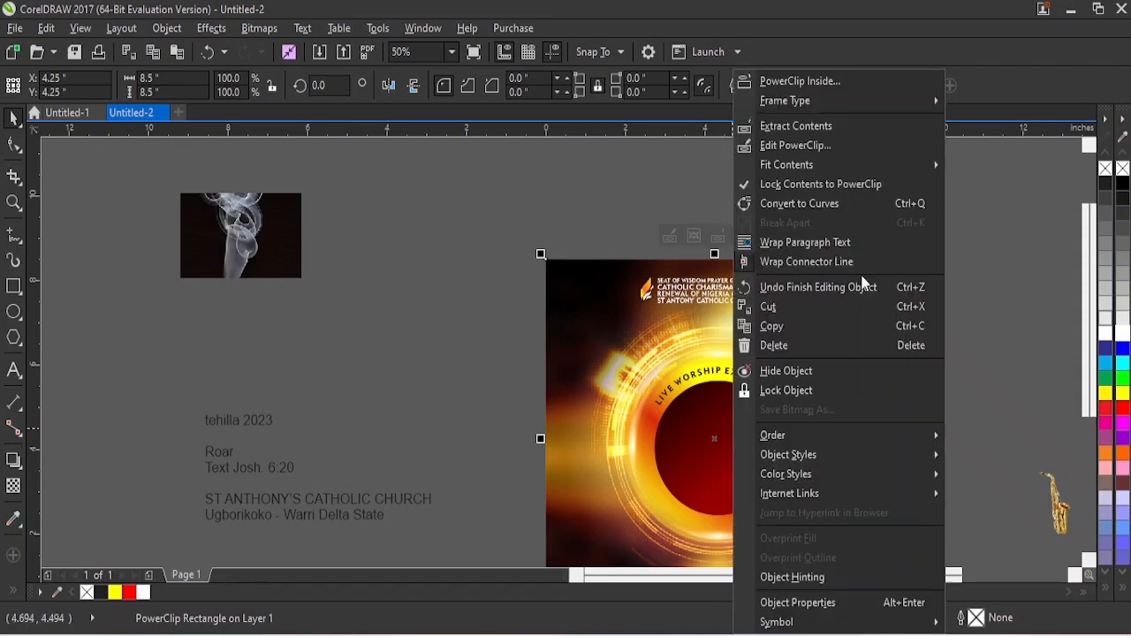
left_click(785, 143)
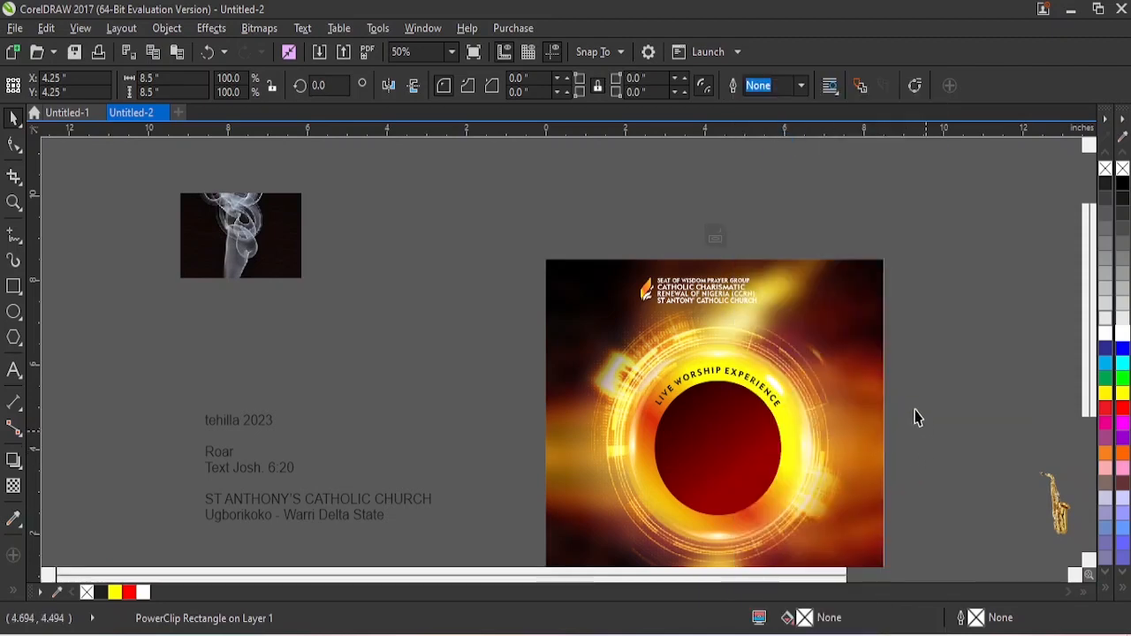
left_click_drag(988, 480, 689, 525)
left_click_drag(750, 466, 713, 506)
- Duplicate the small red circle and place the copy partly overlapping it, slightly lower and toward the right
left_click_drag(682, 547, 742, 530)
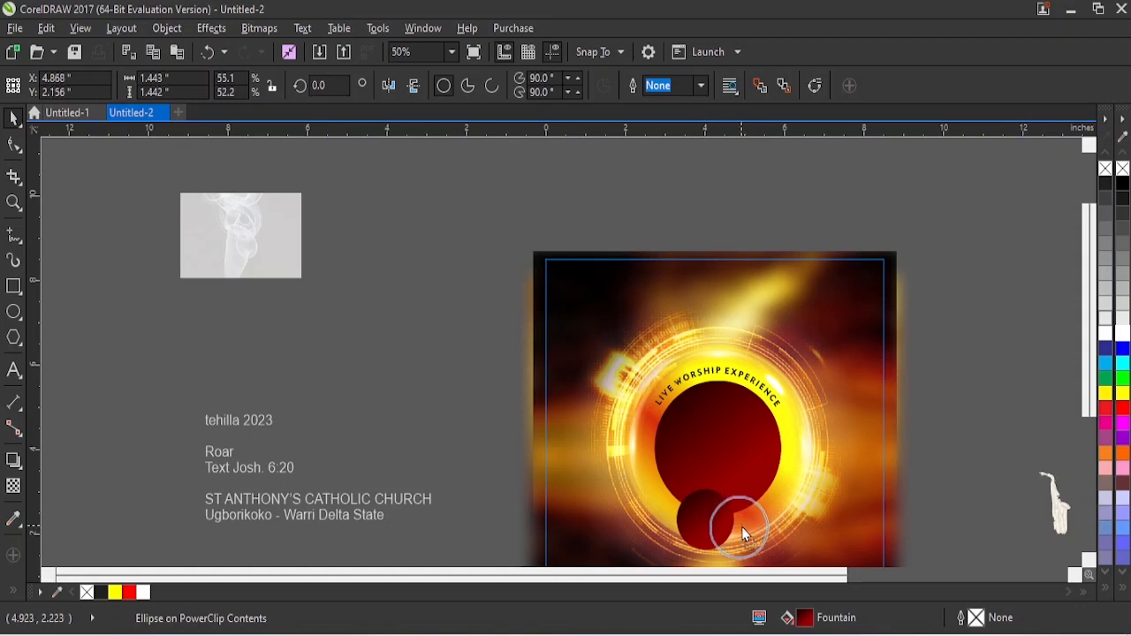
mouse_move(741, 527)
left_mouse_down()
mouse_move(704, 514)
mouse_move(741, 529)
left_mouse_up()
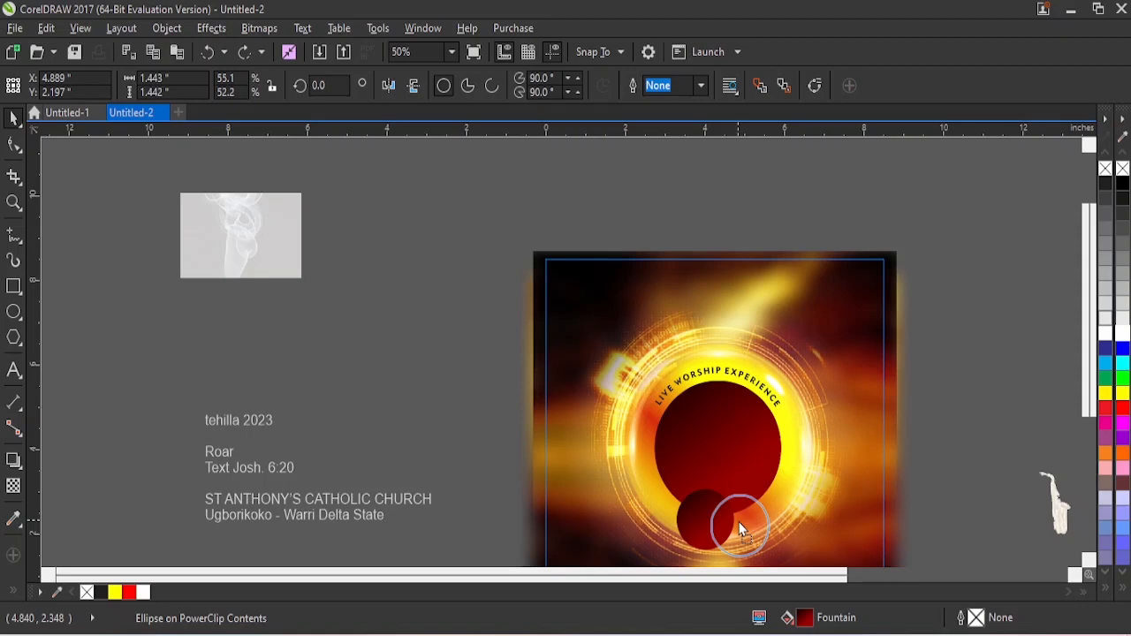
left_click_drag(741, 529, 740, 528)
left_click_drag(740, 528, 739, 526)
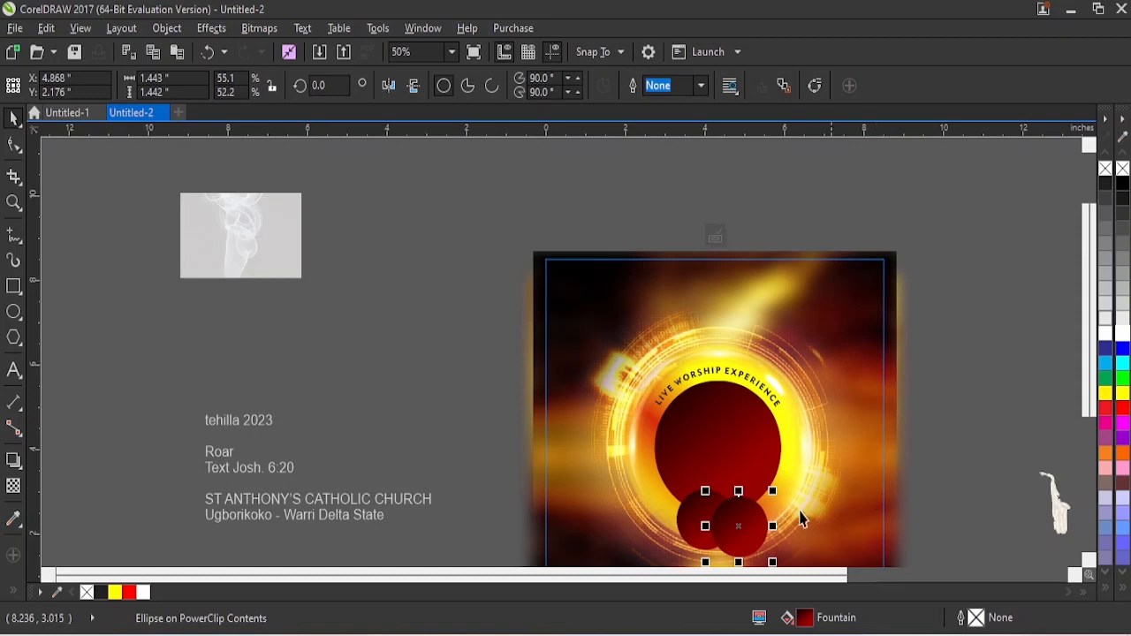
- Shrink the right small circle slightly and change both gradient colors of the left small circle to bright red
left_click_drag(772, 491, 741, 524)
left_click(688, 522)
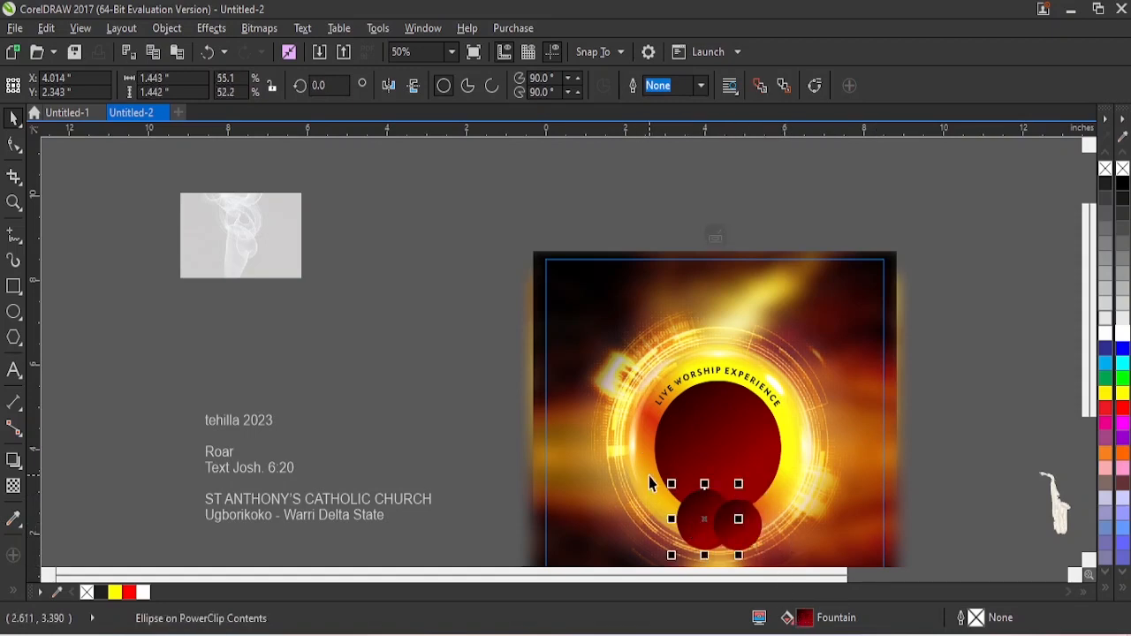
key("g")
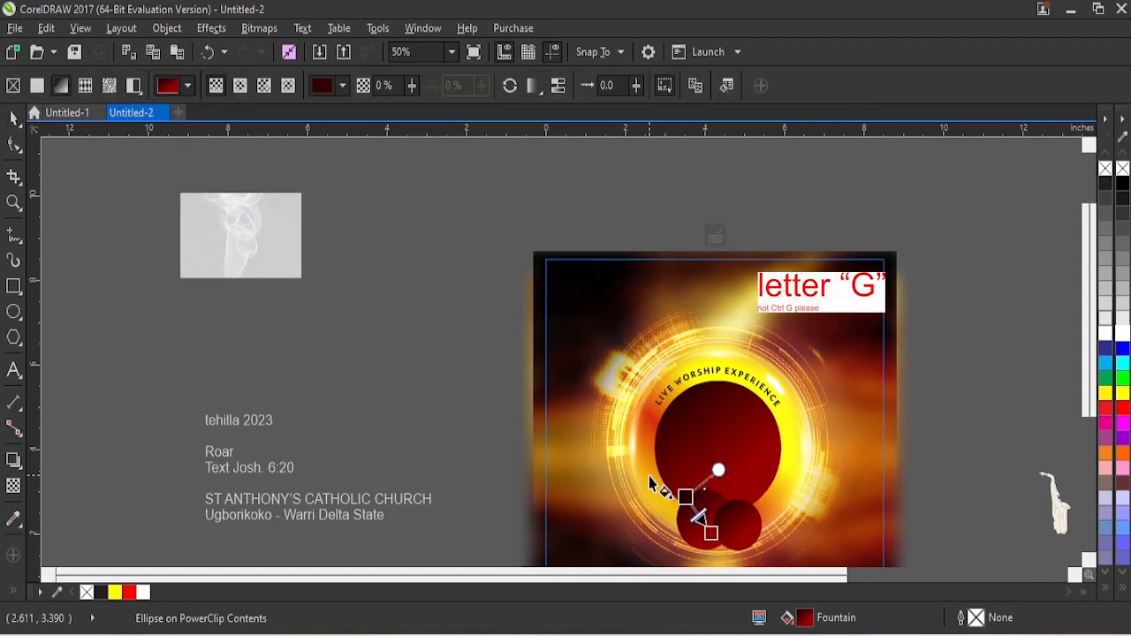
left_click(686, 498)
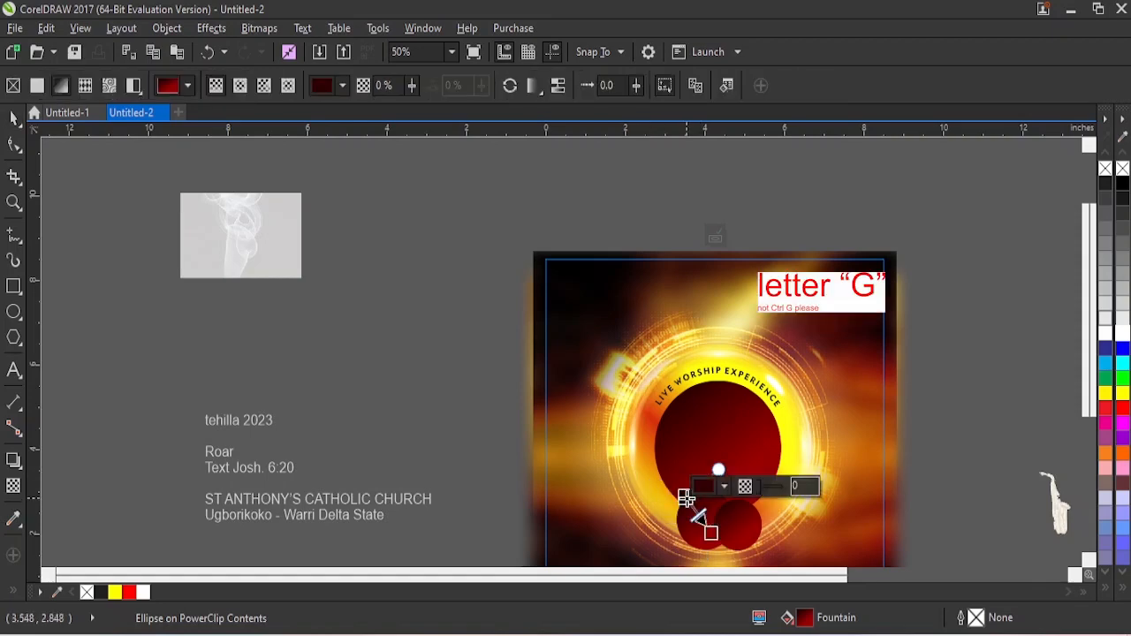
left_click(723, 486)
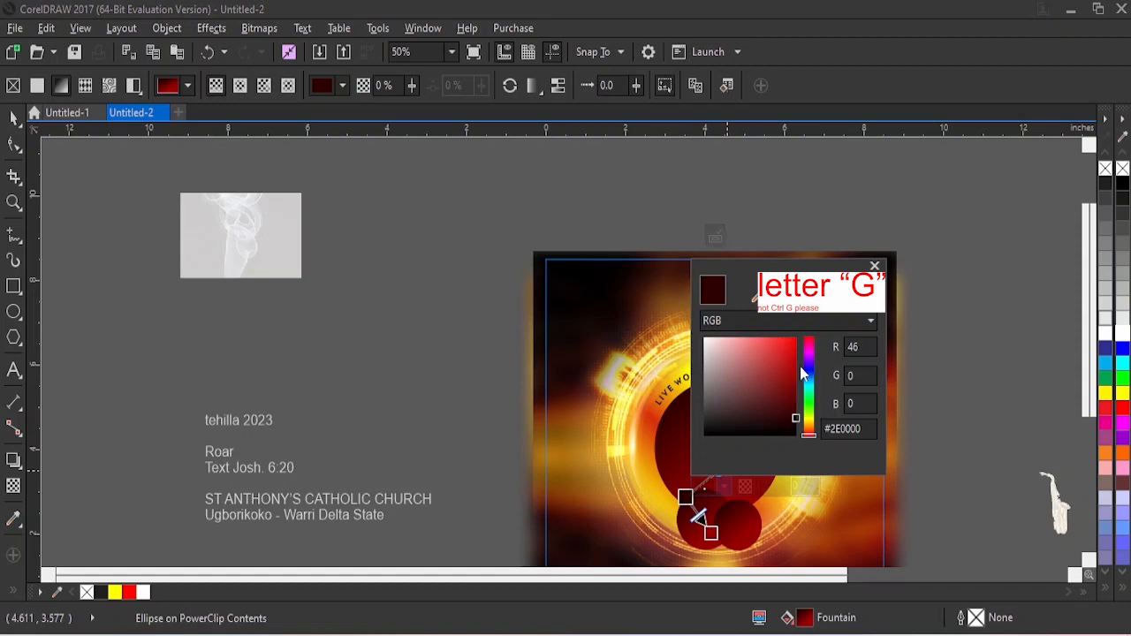
left_click_drag(794, 420, 797, 370)
left_click(745, 530)
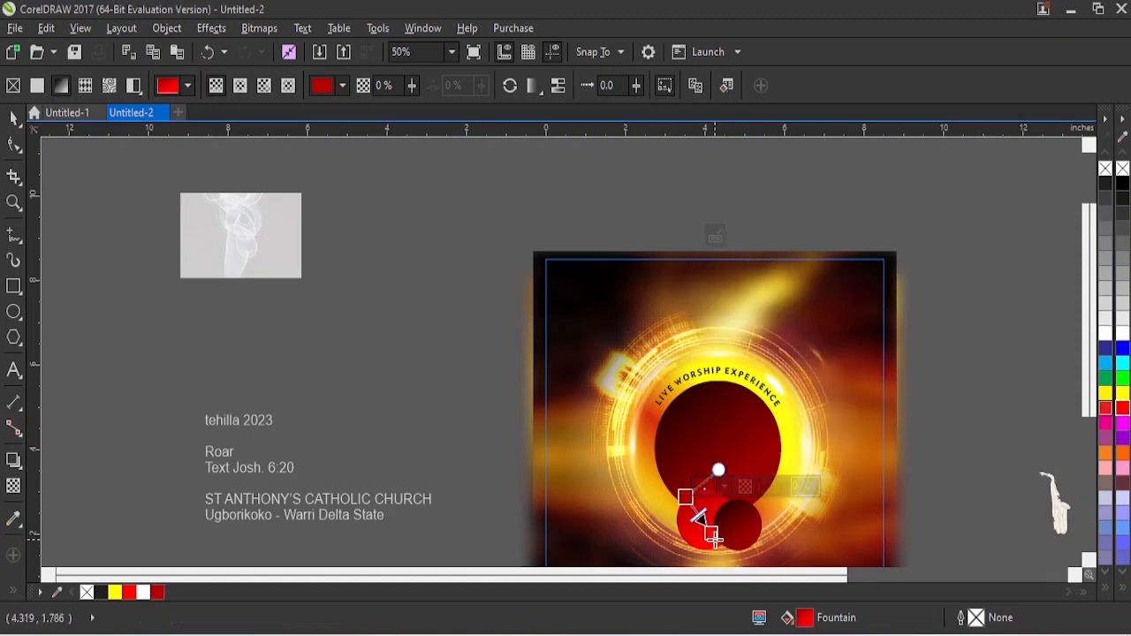
left_click(711, 533)
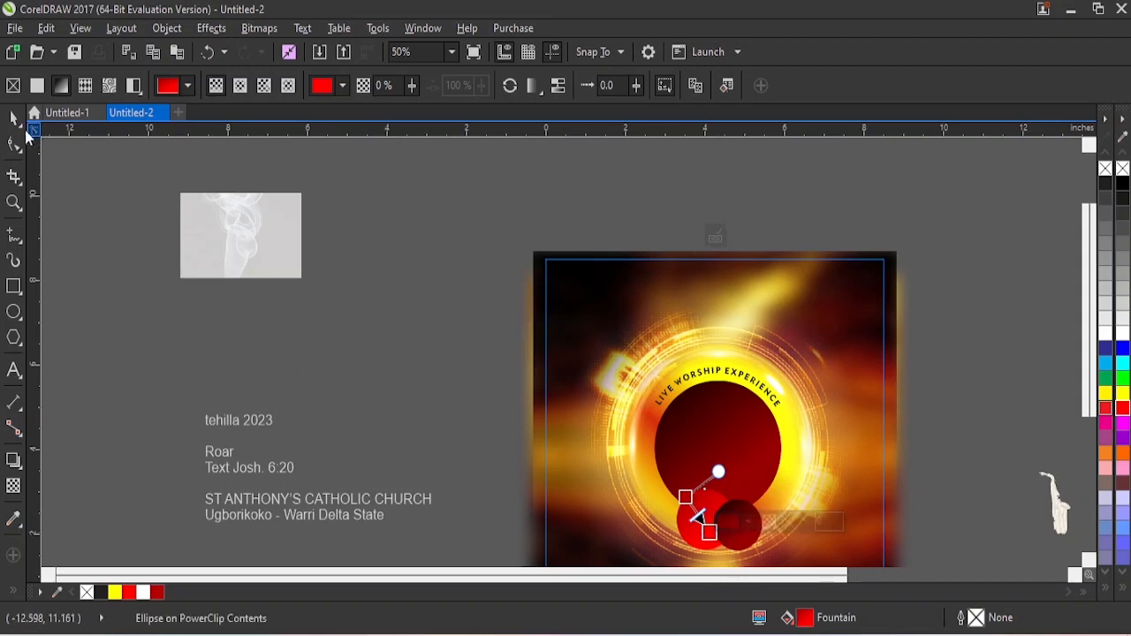
- Finish editing the PowerClip level from the large dark red circle
left_click(716, 442)
left_click(13, 118)
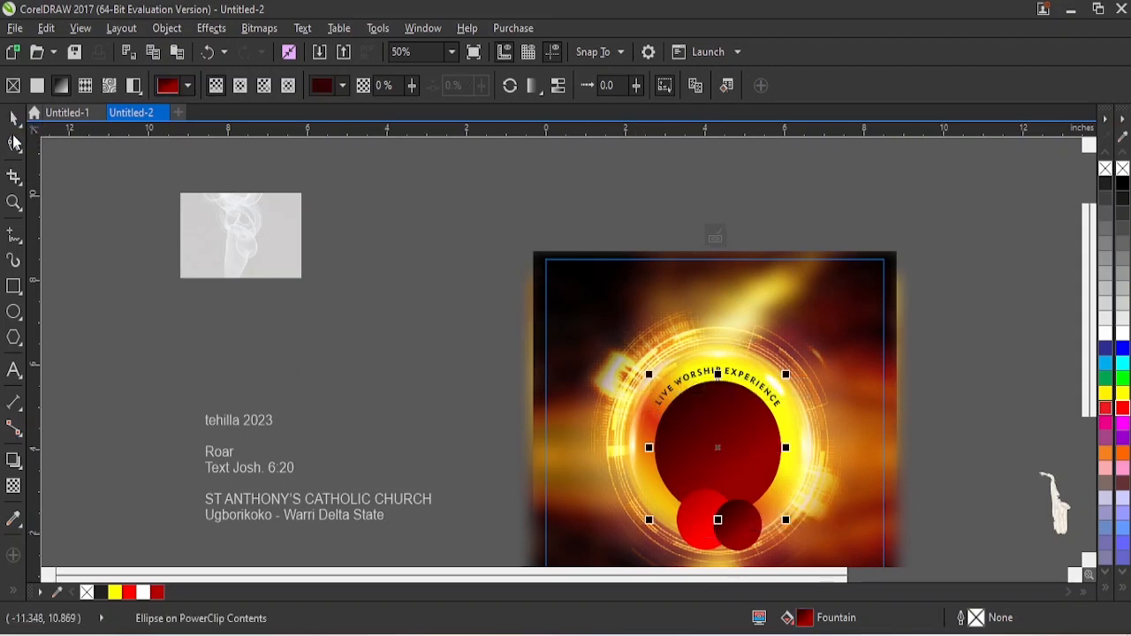
right_click(750, 434)
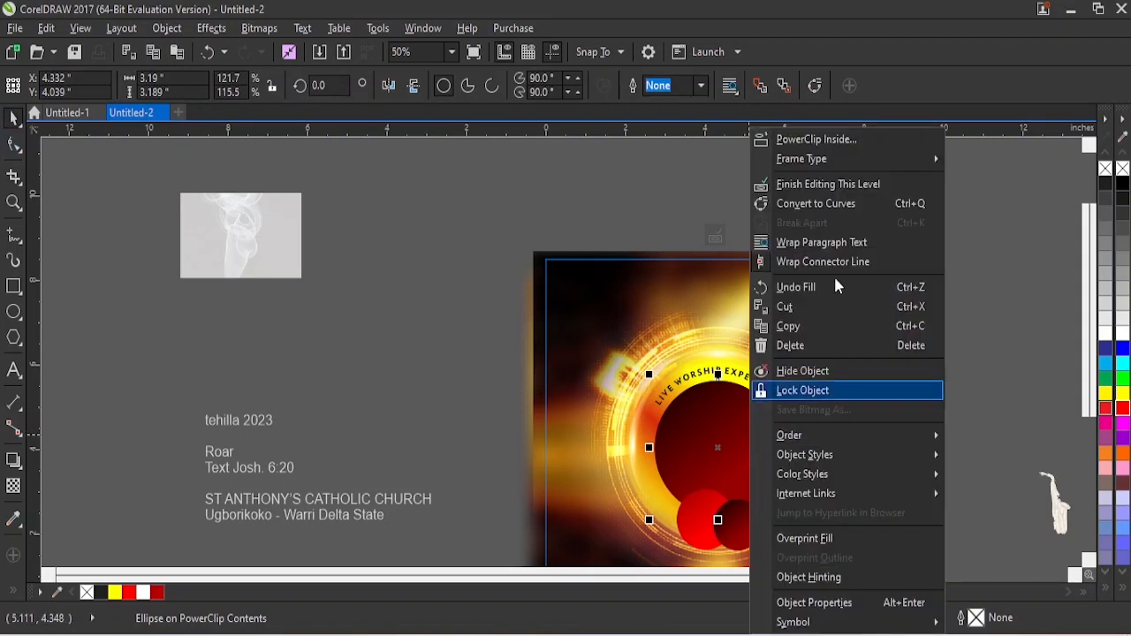
left_click(831, 185)
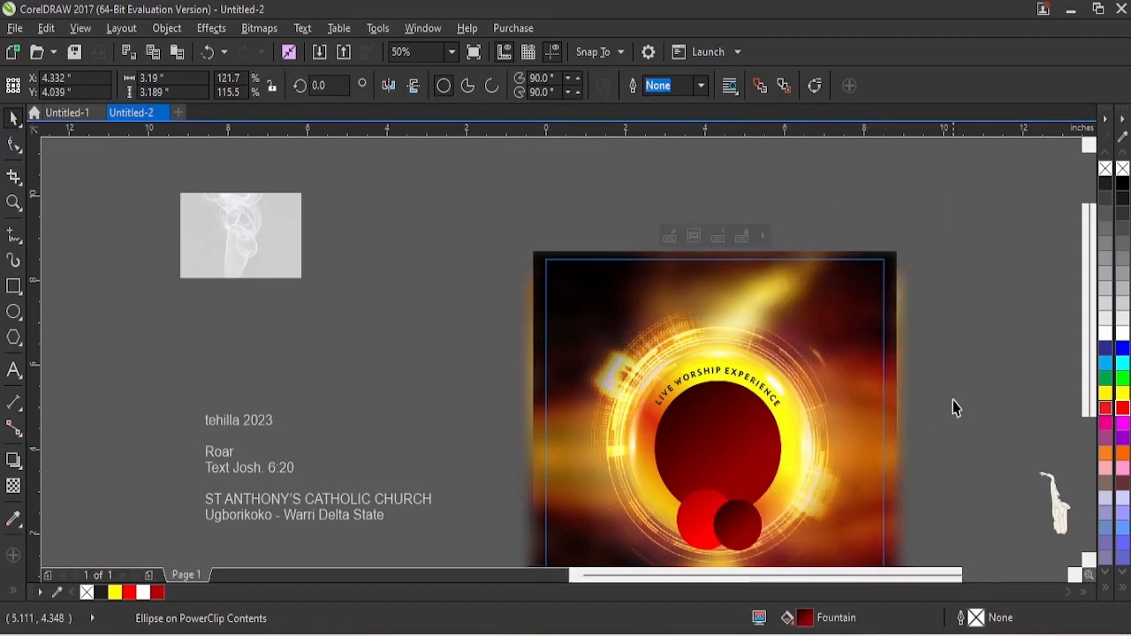
- Cut "tehilla 2023" out of the notes text and paste it as separate text in the upper part of the large circle
left_click(1089, 564)
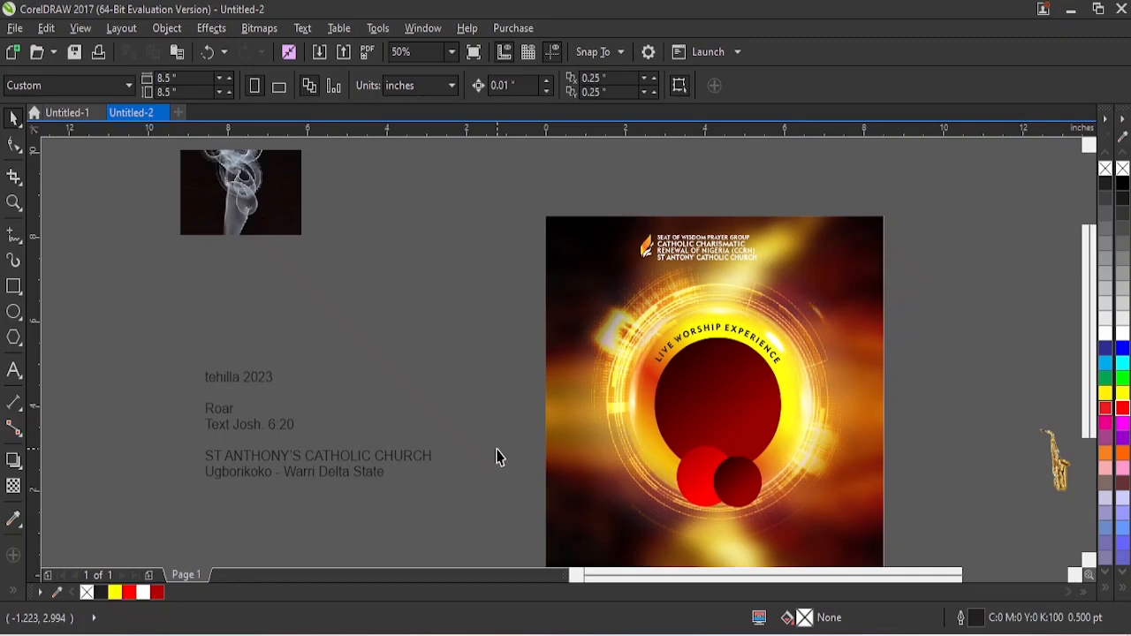
double_click(234, 378)
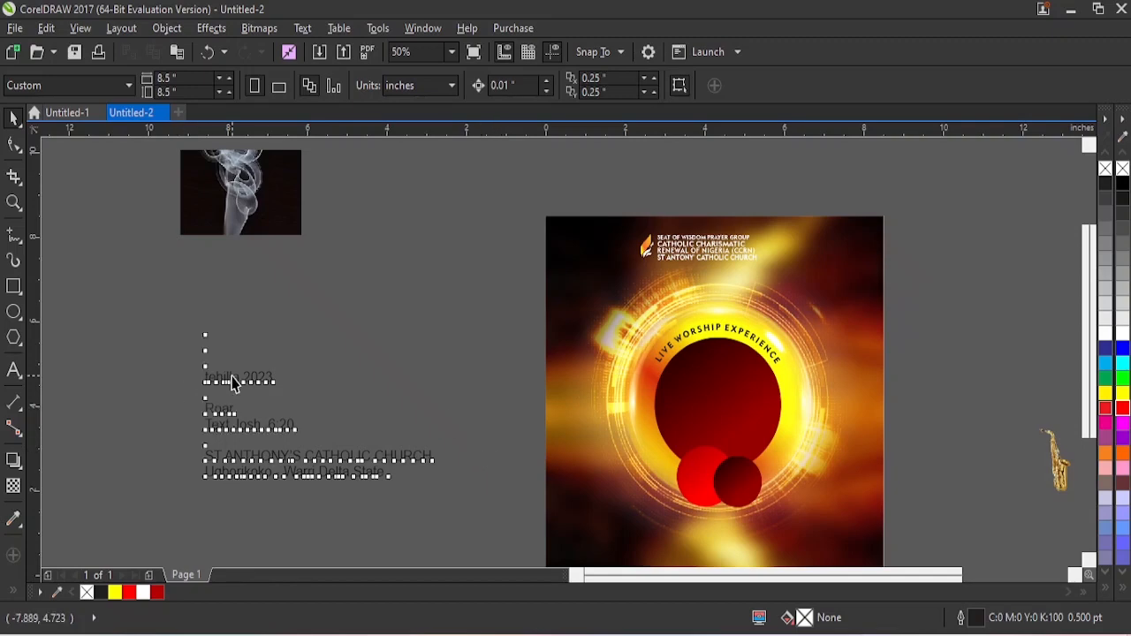
left_click_drag(276, 379, 202, 378)
key("ctrl+c")
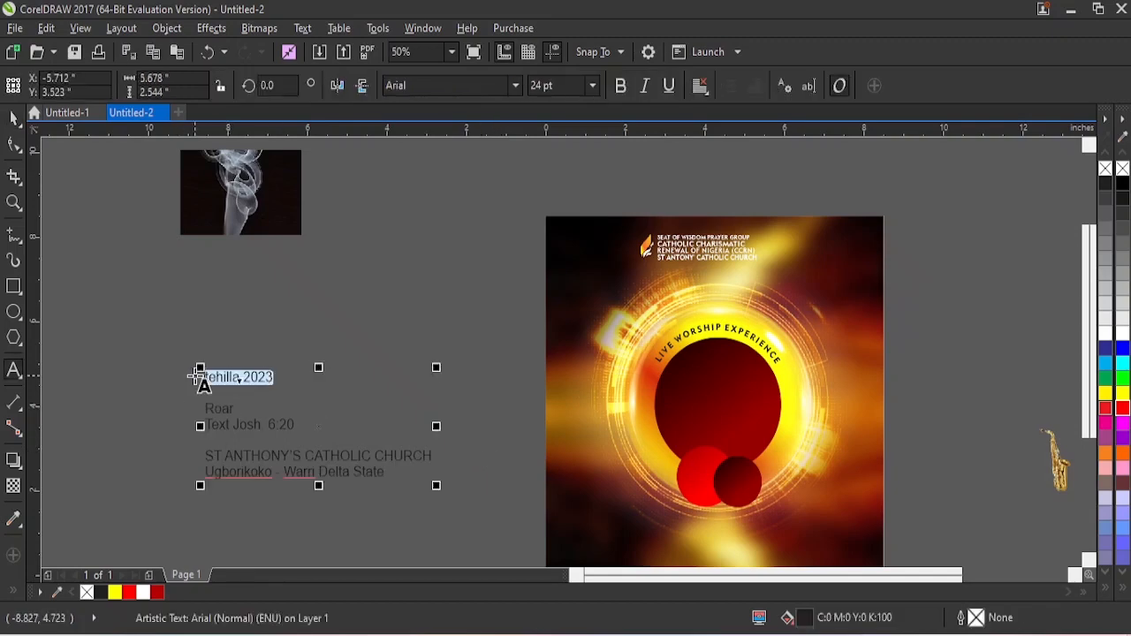
key("BackSpace")
left_click(688, 369)
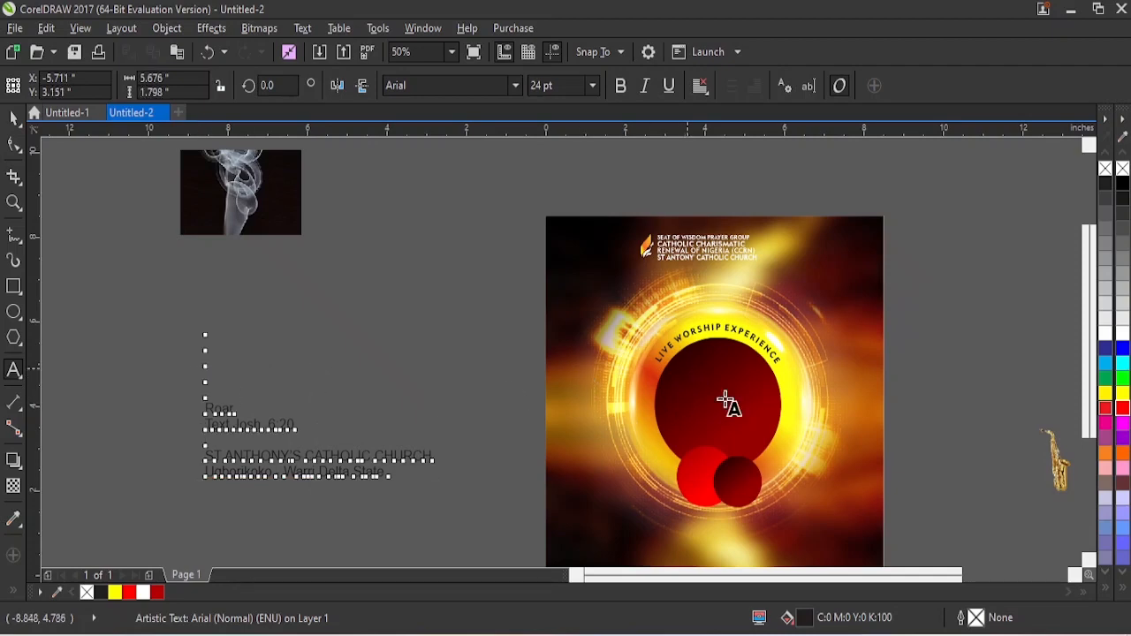
key("ctrl+v")
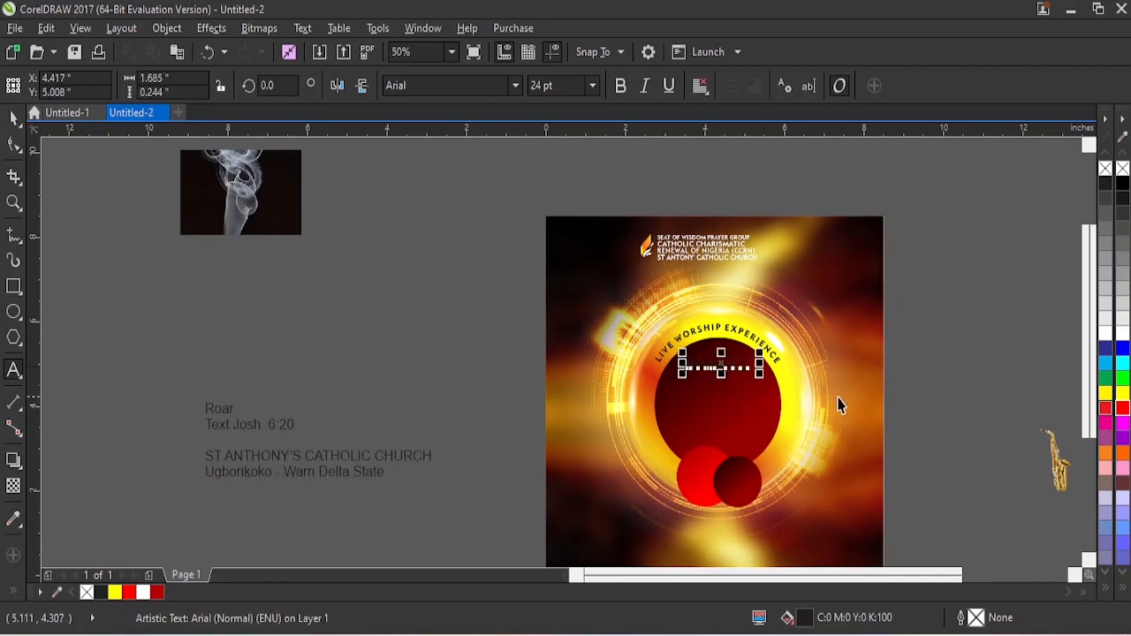
- Color the "tehilla 2023" text white and set its font to Segoe UI Bold Italic
left_click_drag(896, 317, 572, 422)
key("space")
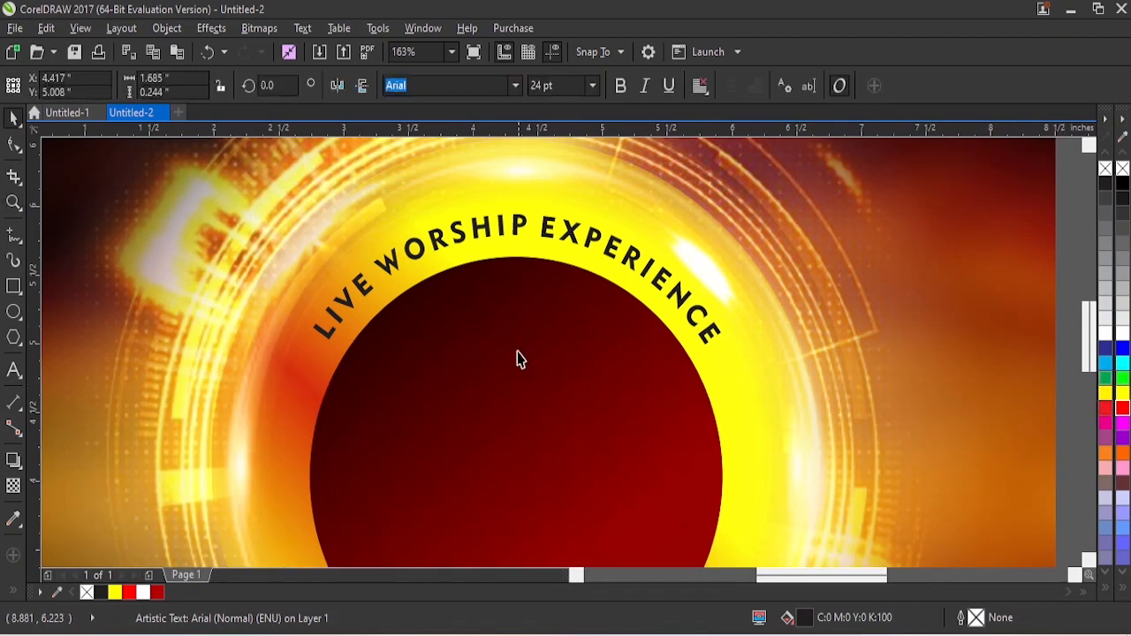
left_click(1121, 335)
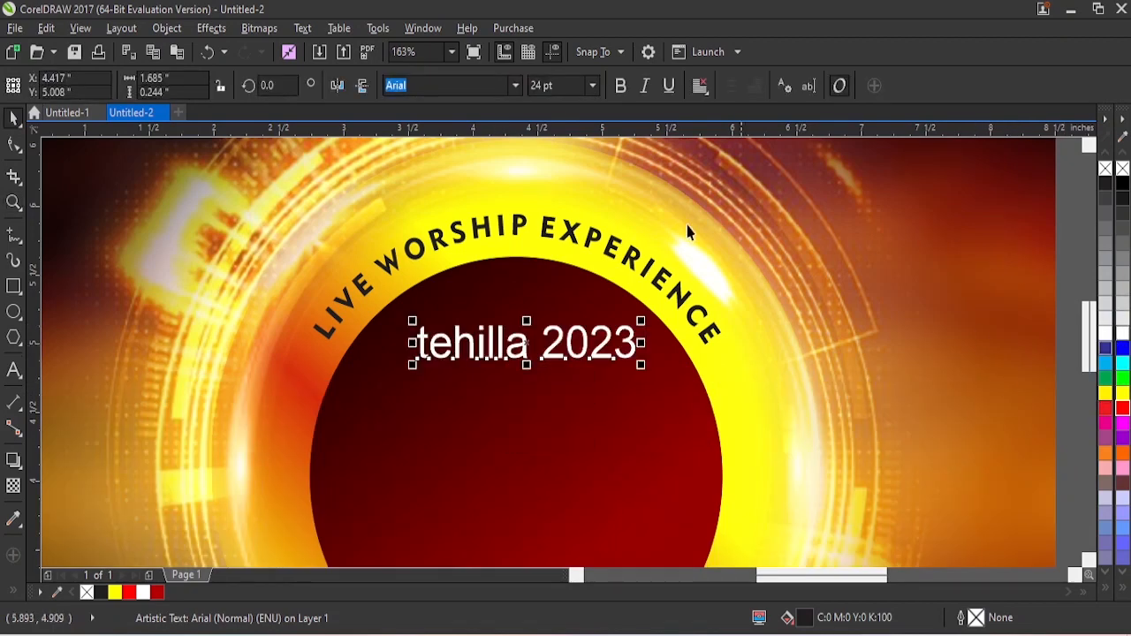
left_click(514, 86)
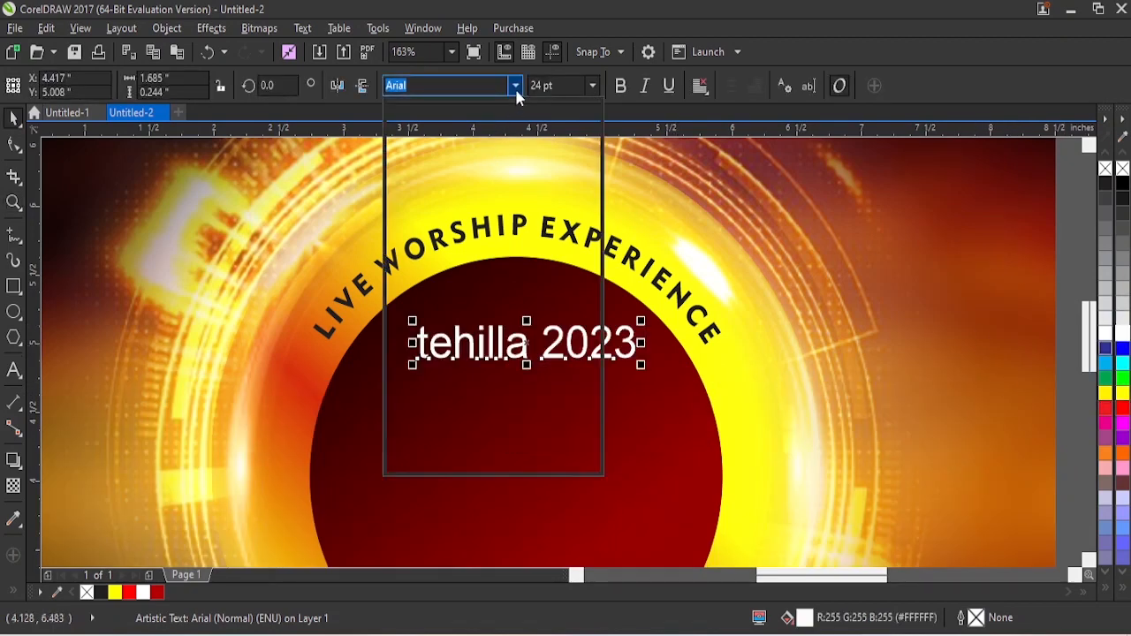
left_click(491, 163)
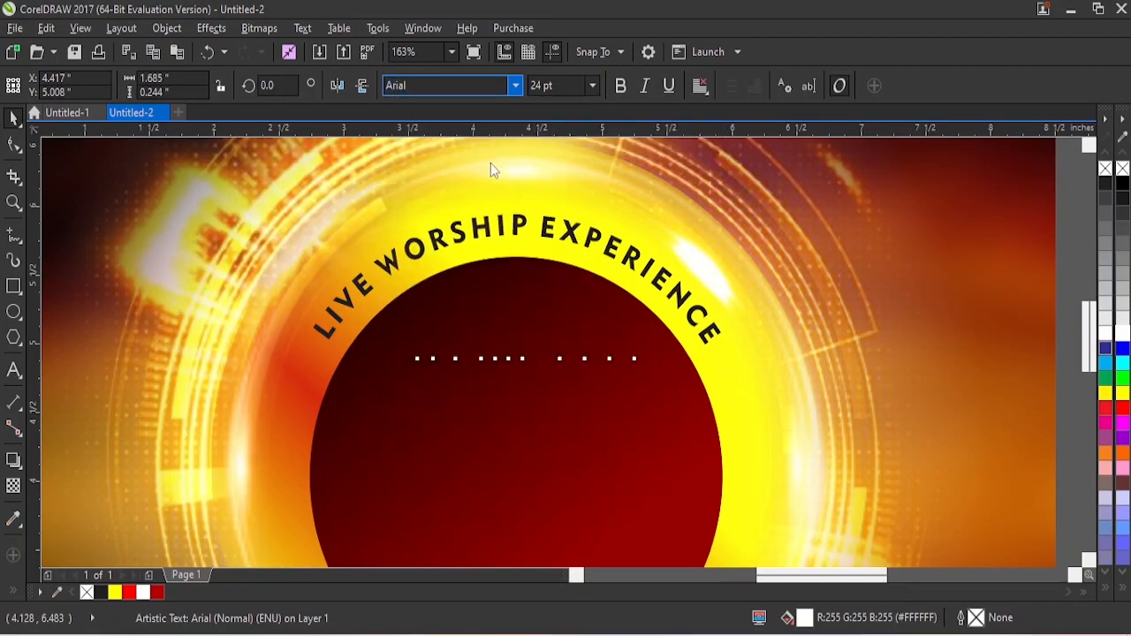
- Delete the leading "t" and split the title into "ehilla" and a separate "2023" on the line below
double_click(446, 352)
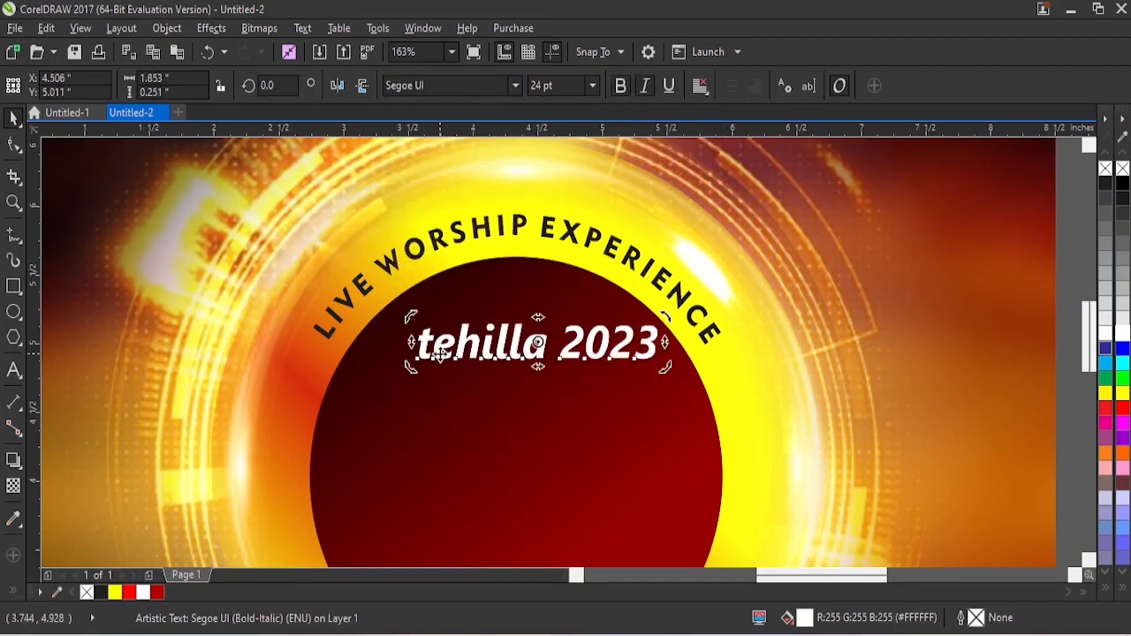
key("shift+Left")
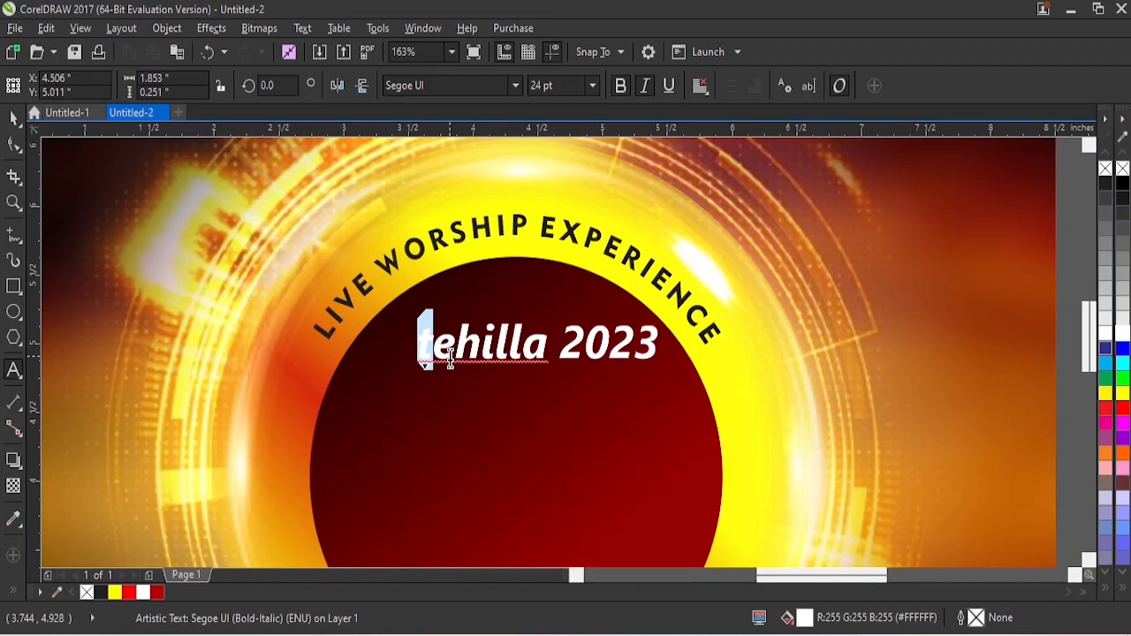
key("BackSpace")
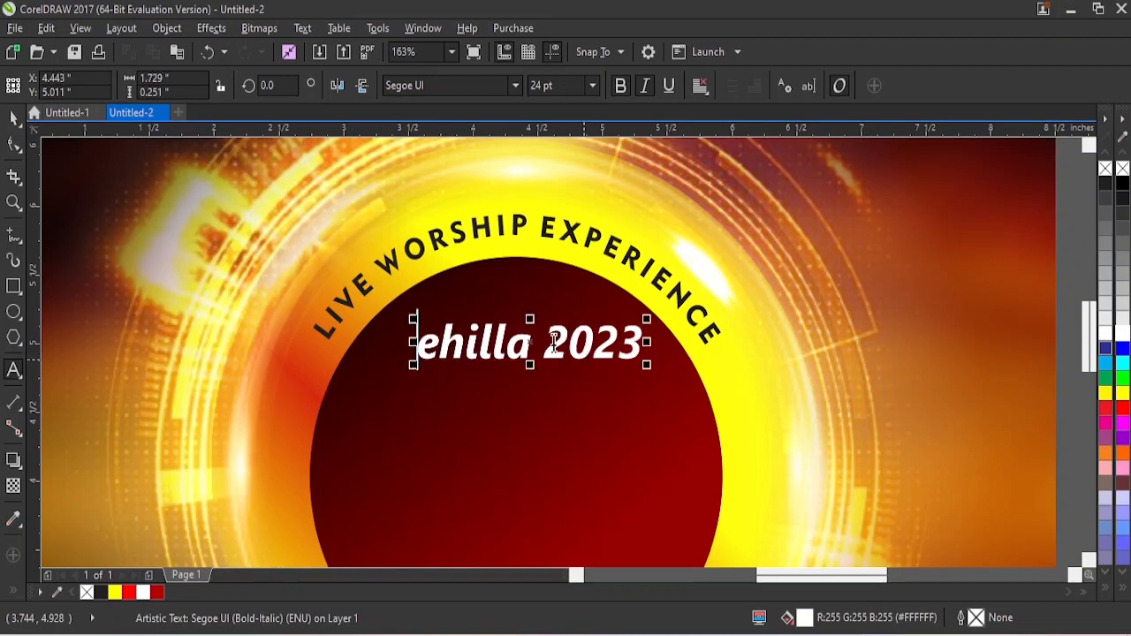
left_click(557, 356)
key("Return")
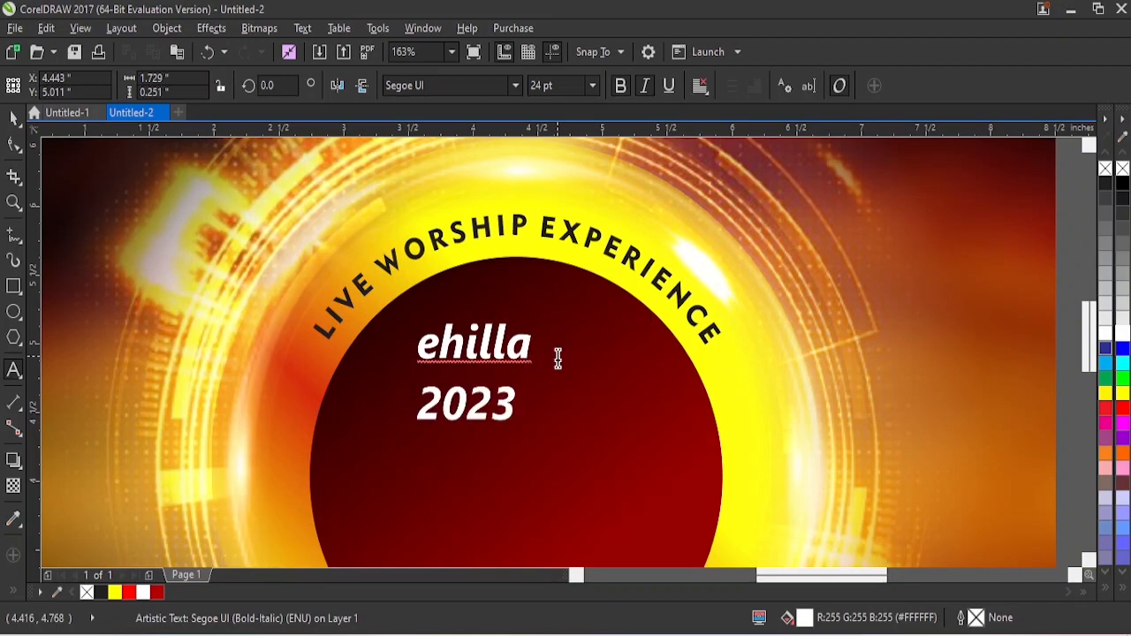
key("ctrl+space")
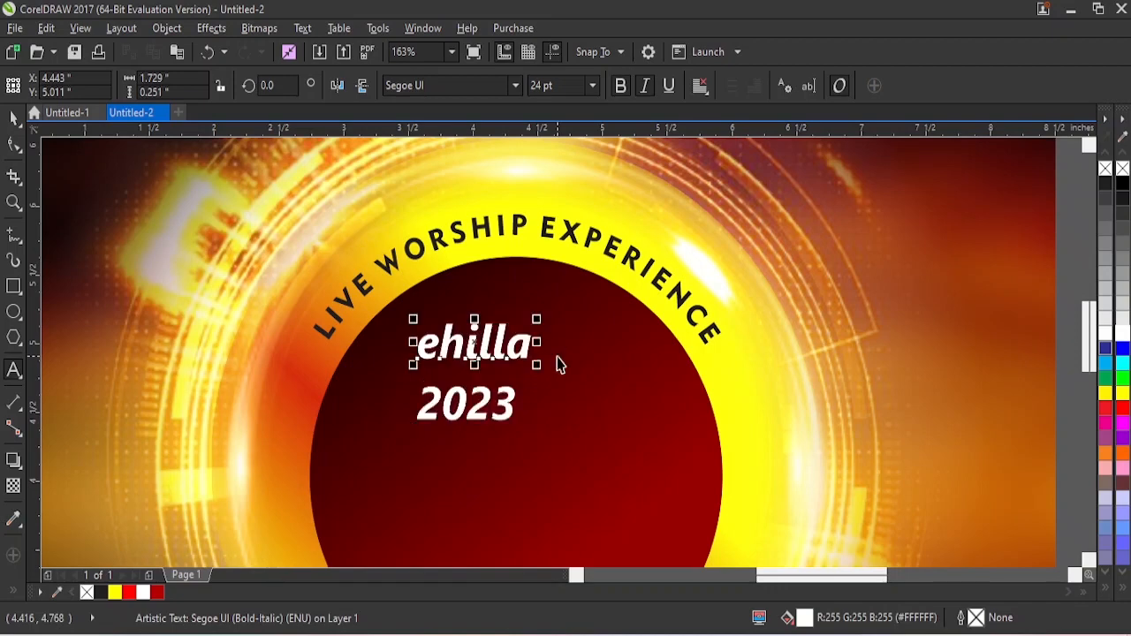
- Enlarge "ehilla" to about 37.8 pt, shift it slightly right and place "2023" centered directly beneath it
left_click_drag(534, 336, 601, 279)
key("ctrl+z")
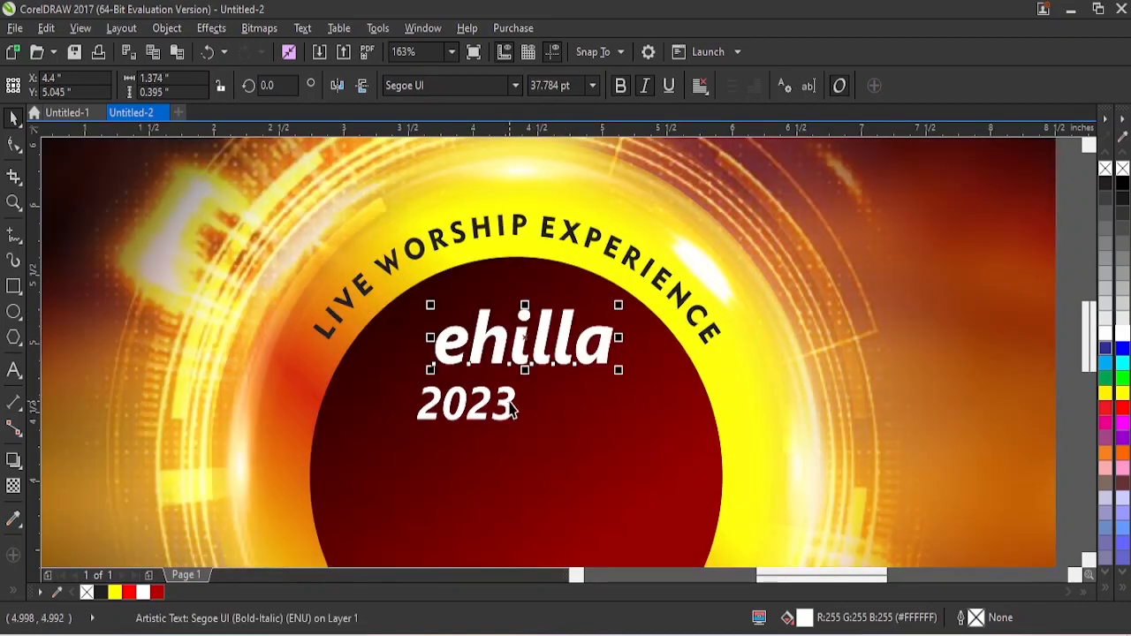
left_click_drag(511, 409, 564, 390)
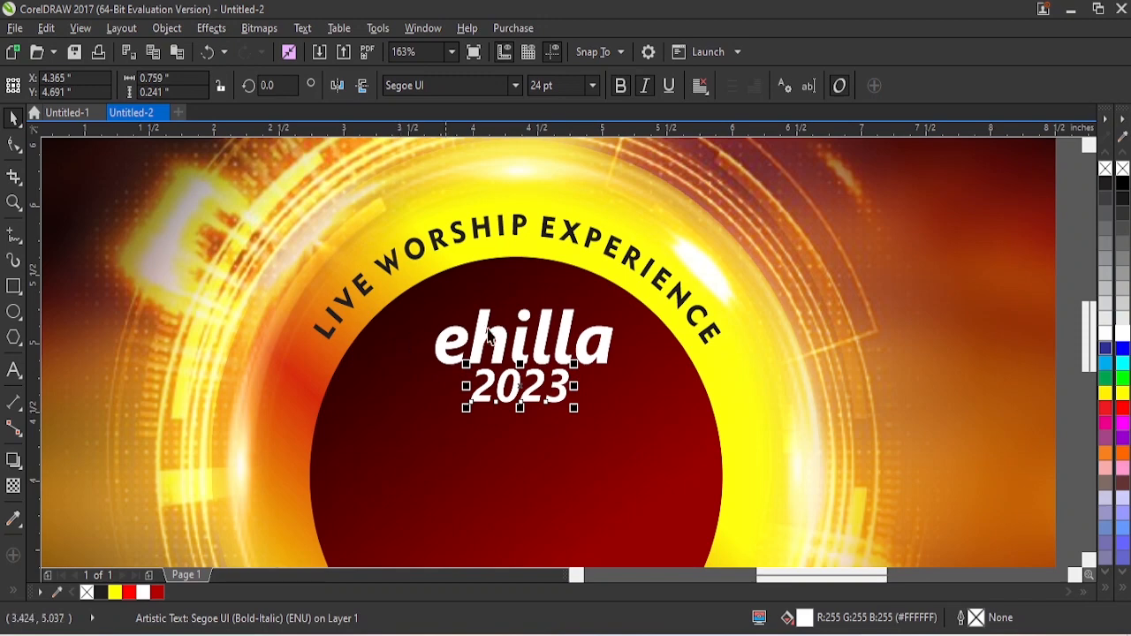
- Add a separate white letter "t" beside the glowing ring in Segoe UI Bold Italic and enlarge it to about 58.3 pt
left_click(13, 370)
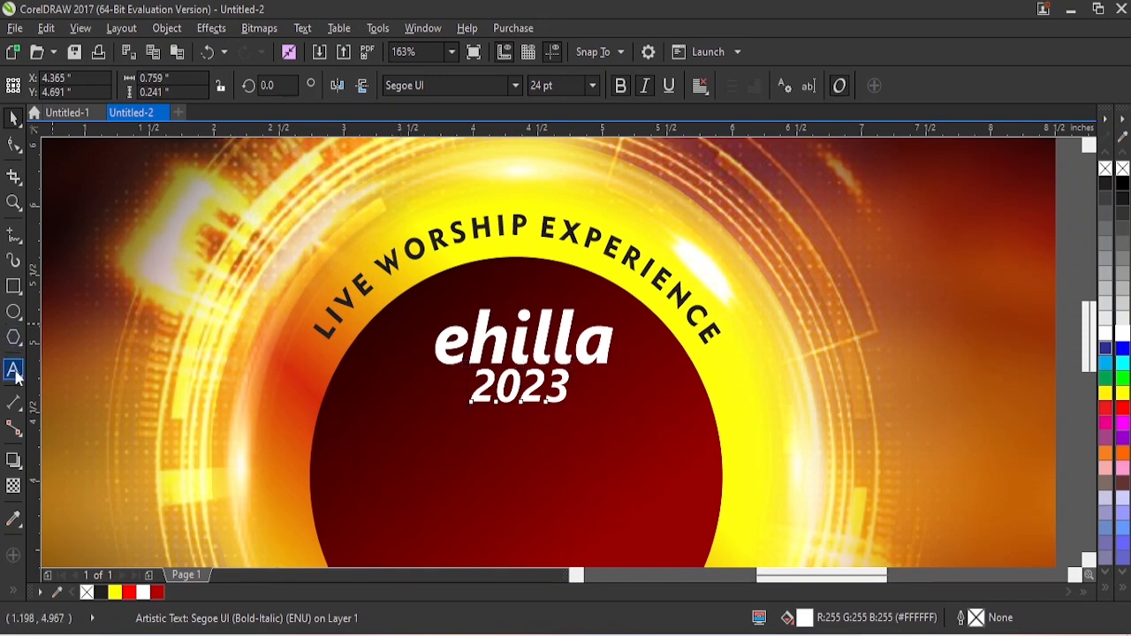
left_click(103, 371)
type("t")
key("ctrl+space")
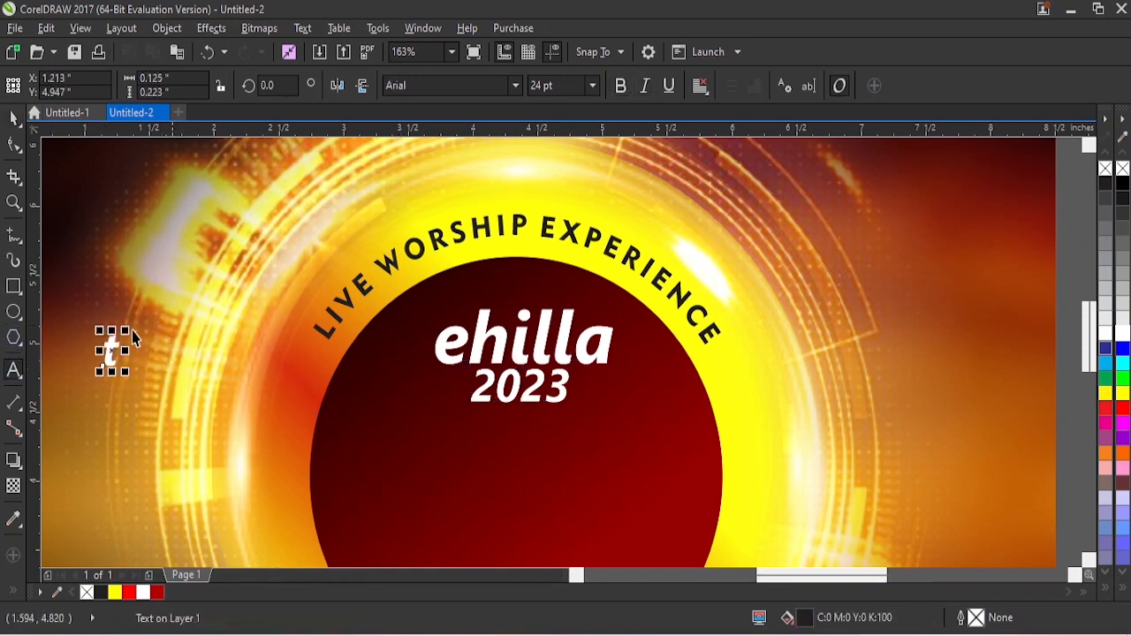
left_click_drag(150, 314, 181, 300)
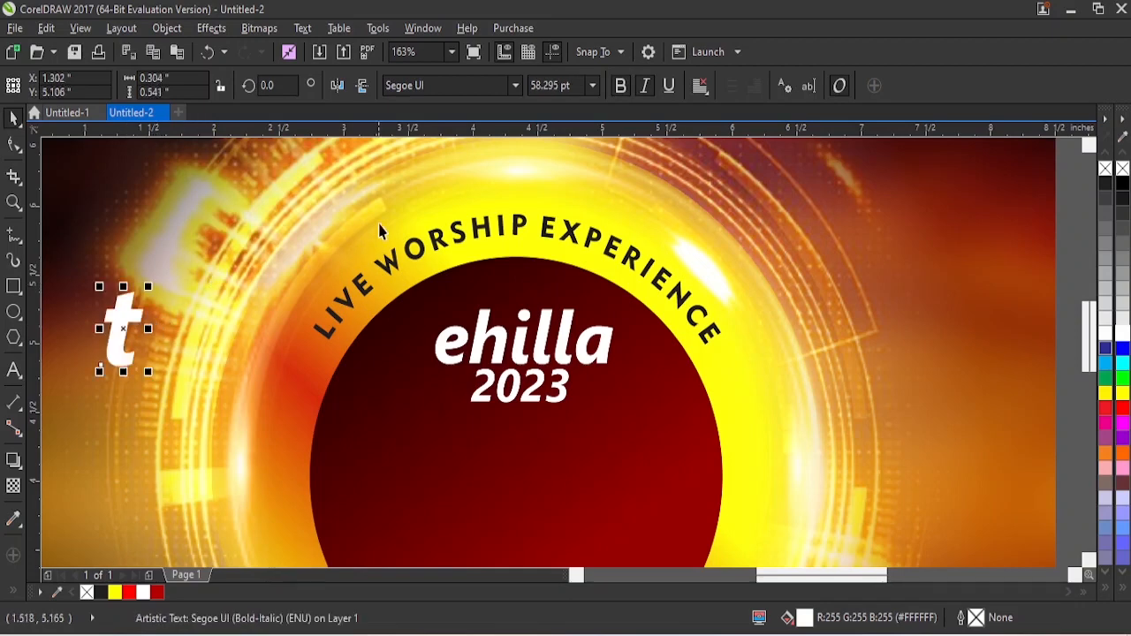
- Change the separate letter to uppercase and place it in front of "ehilla" with a yellow-to-red gradient fill
left_click(302, 28)
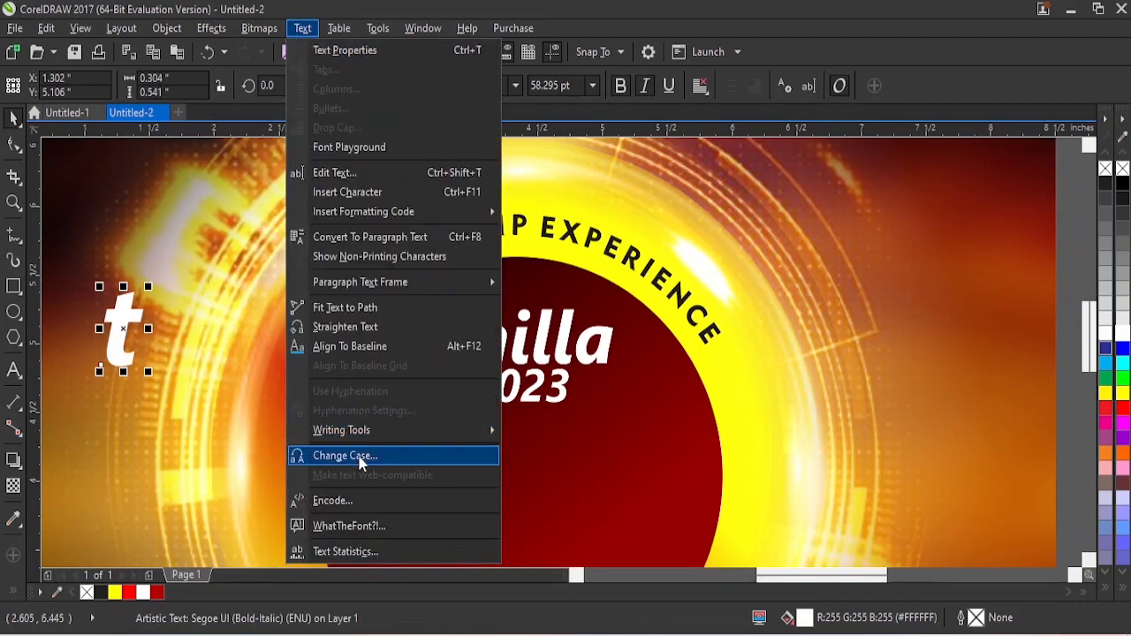
left_click(345, 457)
left_click(496, 380)
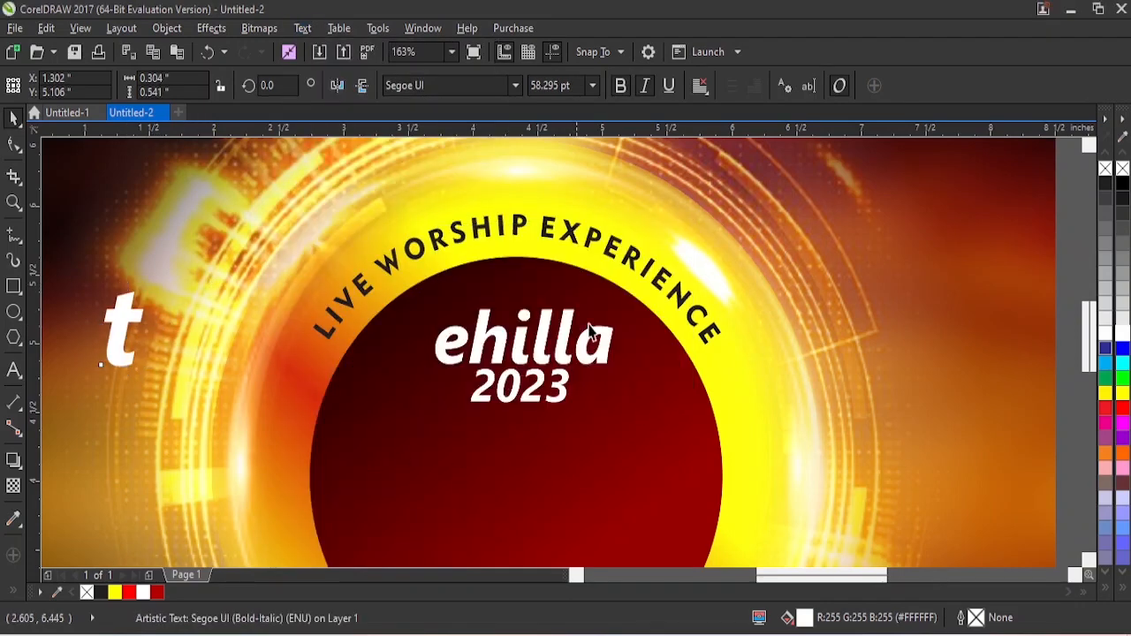
left_click_drag(146, 311, 456, 316)
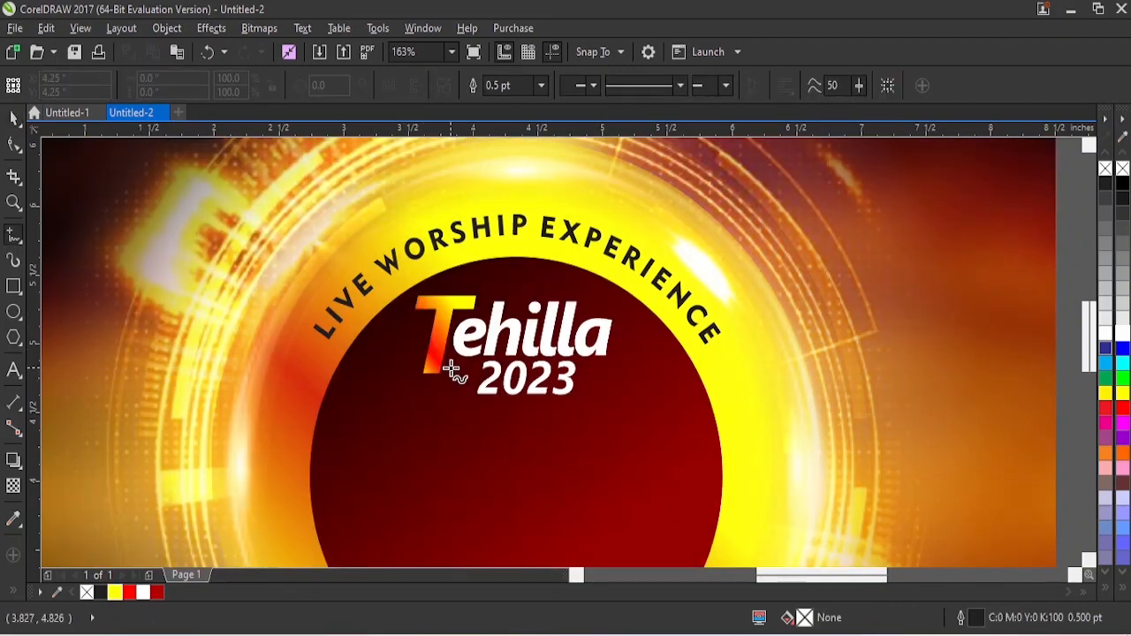
- Draw a horizontal line about 0.17 inches long just before "2023" and give it a white 1.5 pt outline
left_click_drag(451, 369, 472, 369)
key("space")
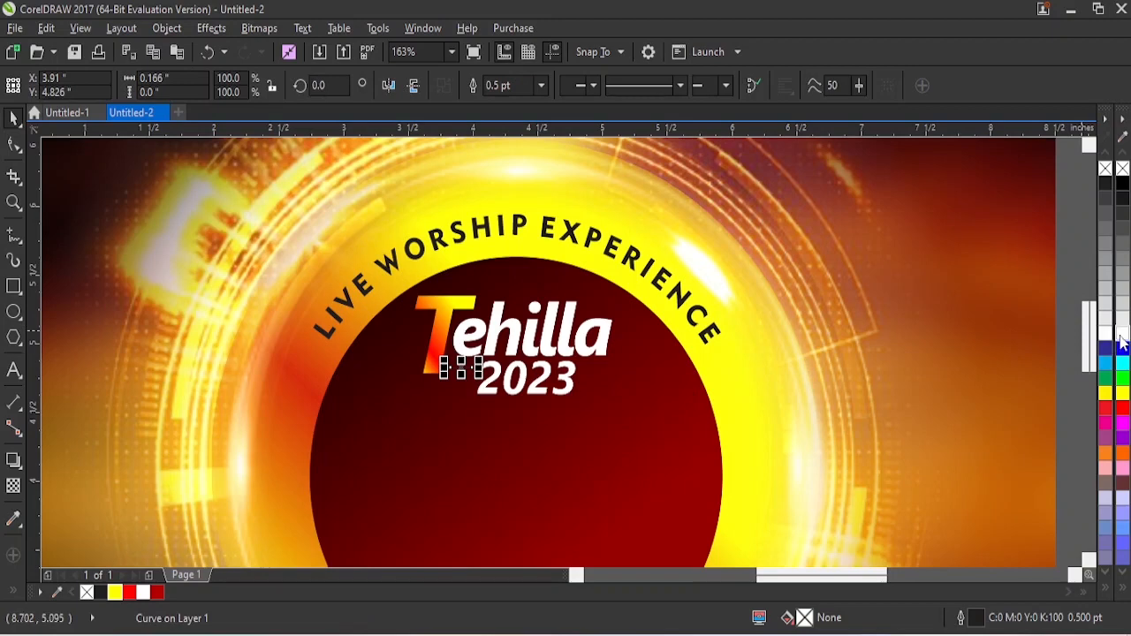
left_click(541, 85)
left_click(508, 248)
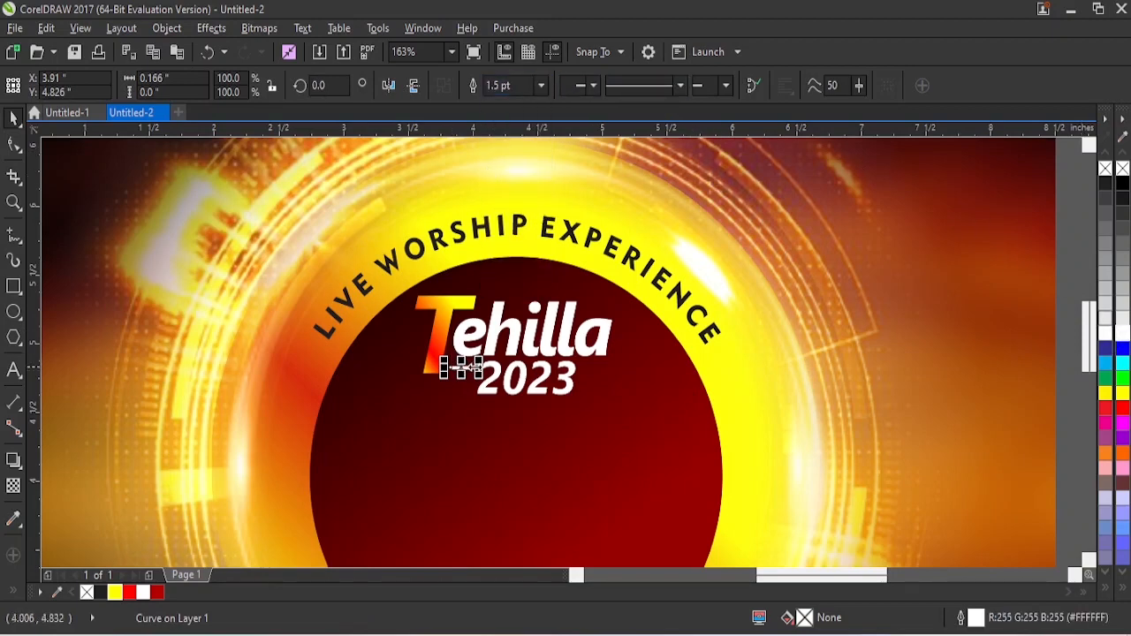
- Duplicate the short white line and place the copy just after "2023" at the same height
left_click_drag(461, 367, 592, 372)
left_click(750, 311)
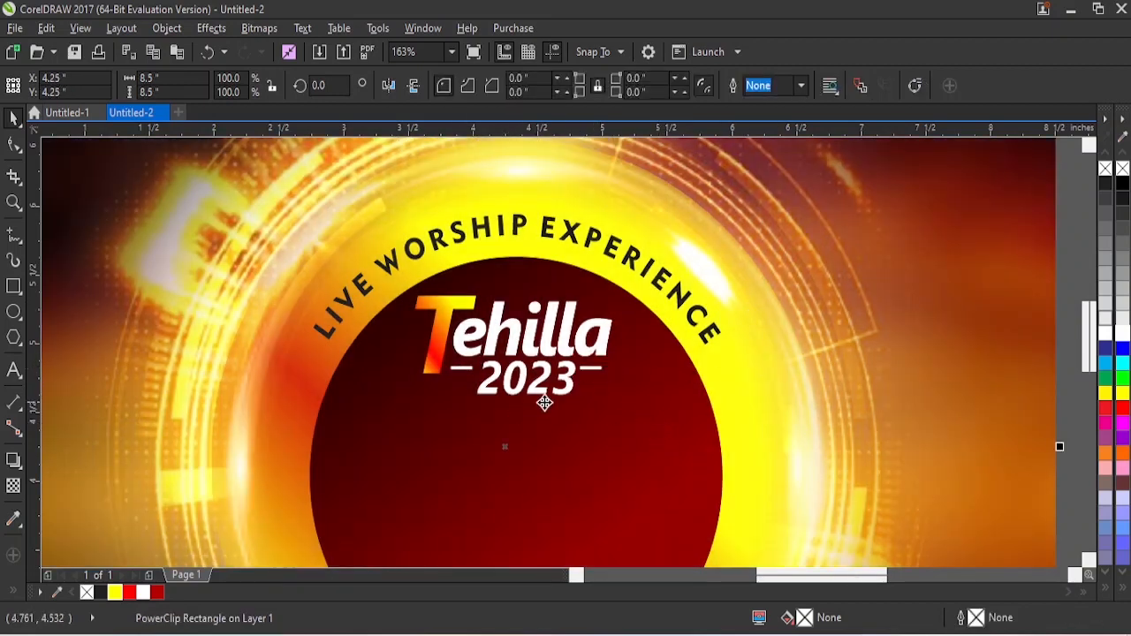
scroll(633, 403, "down", 1)
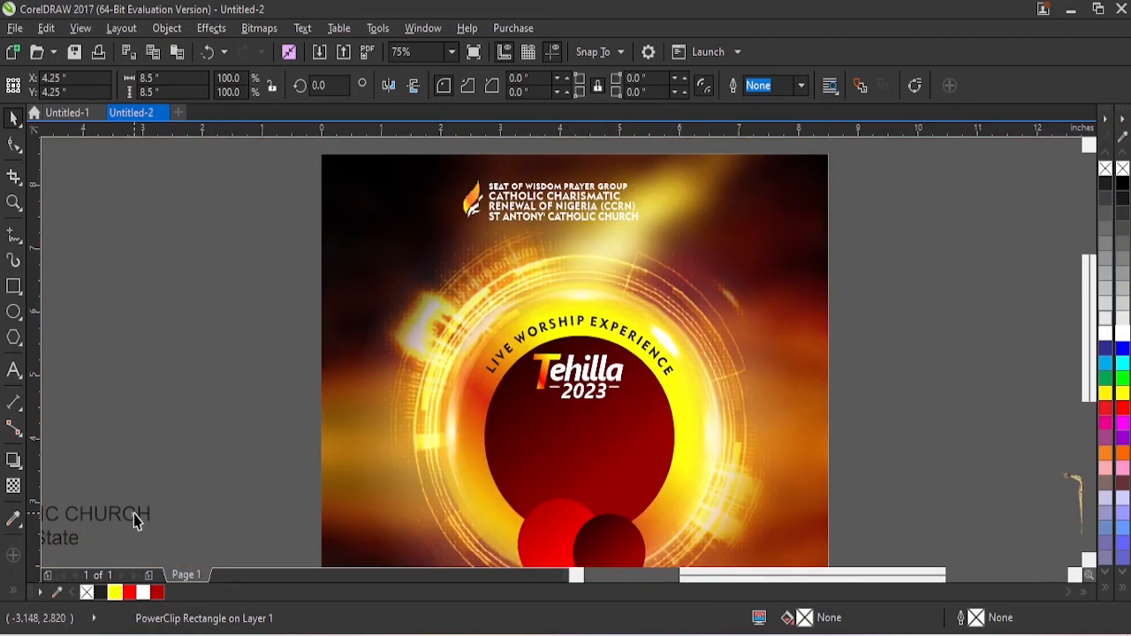
- Cut the "Roar" and "Text Josh. 6:20" lines from the pasteboard text and paste them as separate text over the dark red circle
left_click(274, 512)
scroll(265, 495, "down", 1)
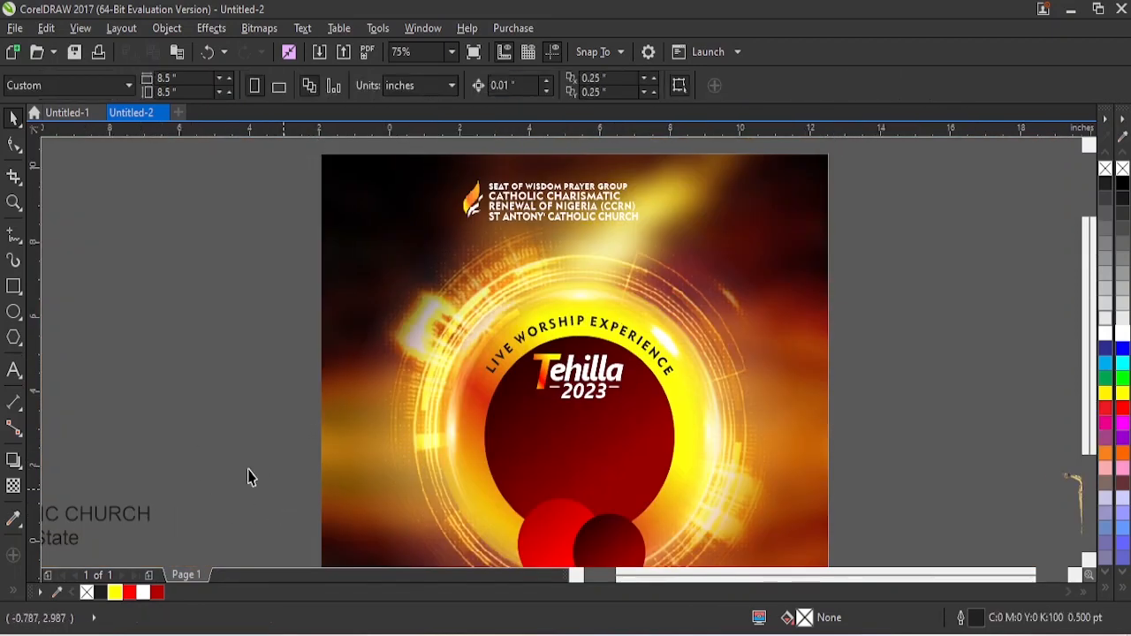
key("F8")
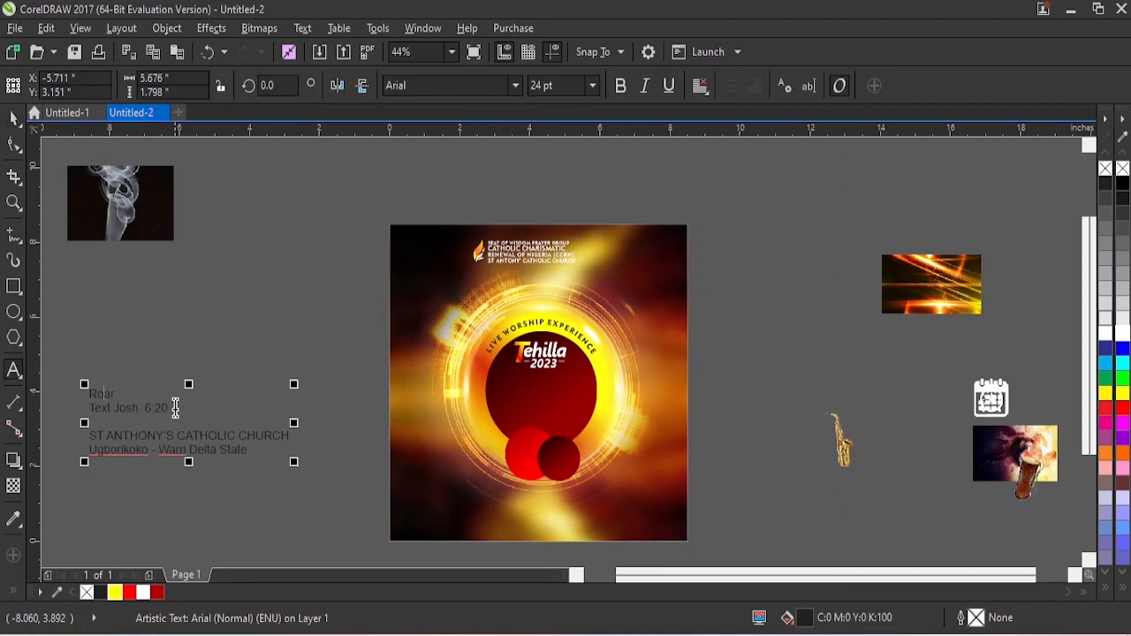
left_click_drag(174, 407, 37, 401)
left_click_drag(202, 382, 195, 375)
key("ctrl+c")
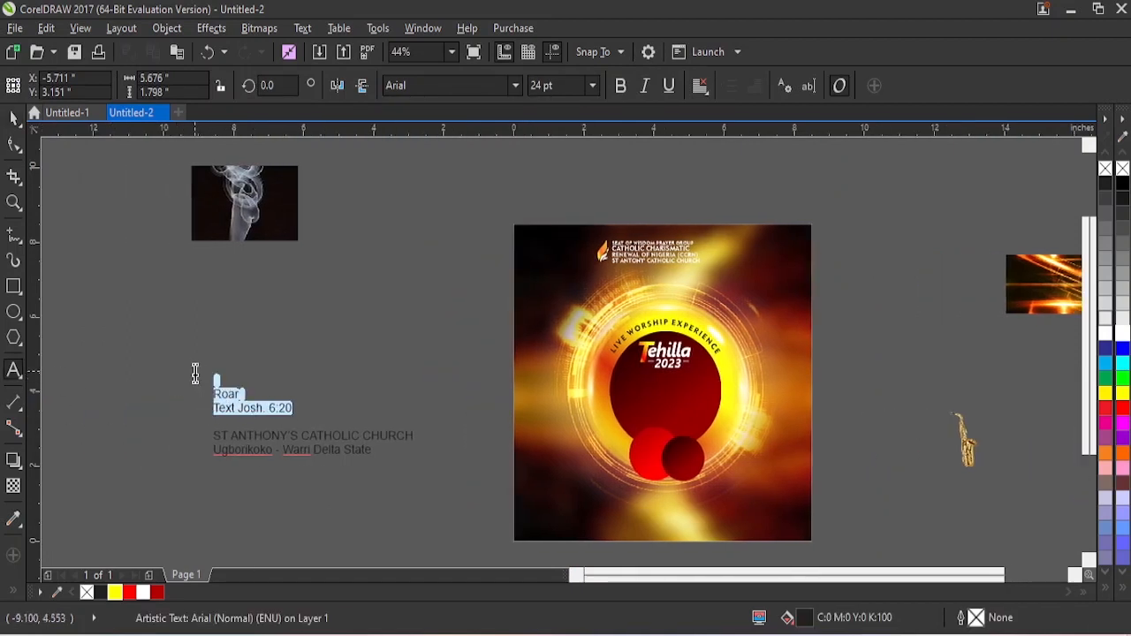
key("Delete")
left_click(650, 394)
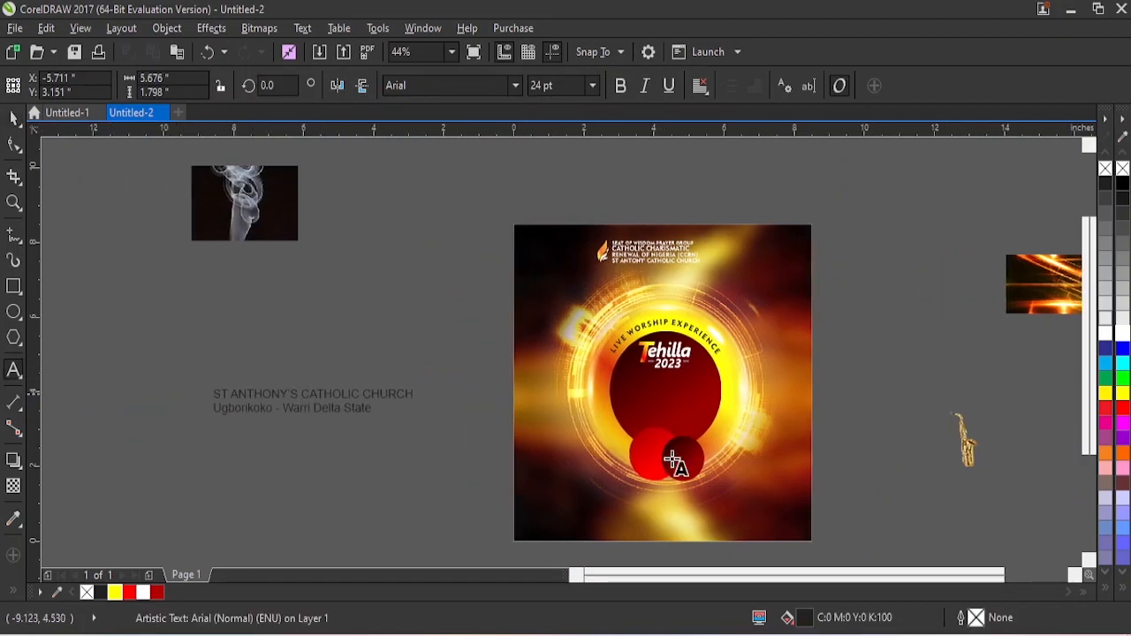
key("ctrl+v")
key("F2")
left_click_drag(829, 354, 385, 483)
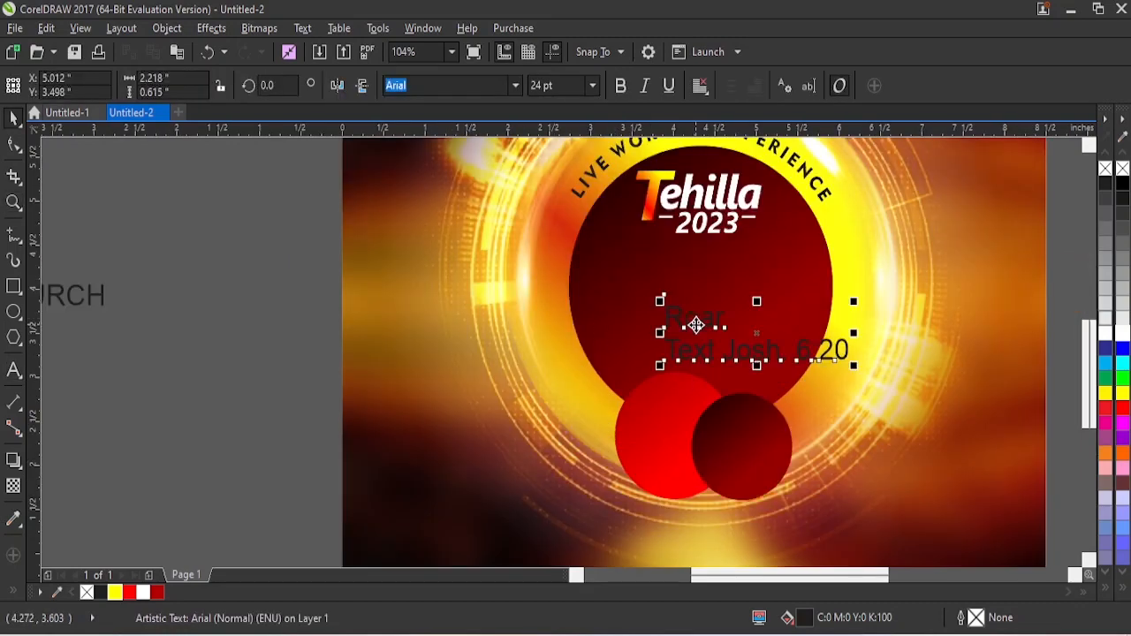
- Break the pasted text apart into separate lines and enlarge "Roar" to about 65.7 pt
key("ctrl+k")
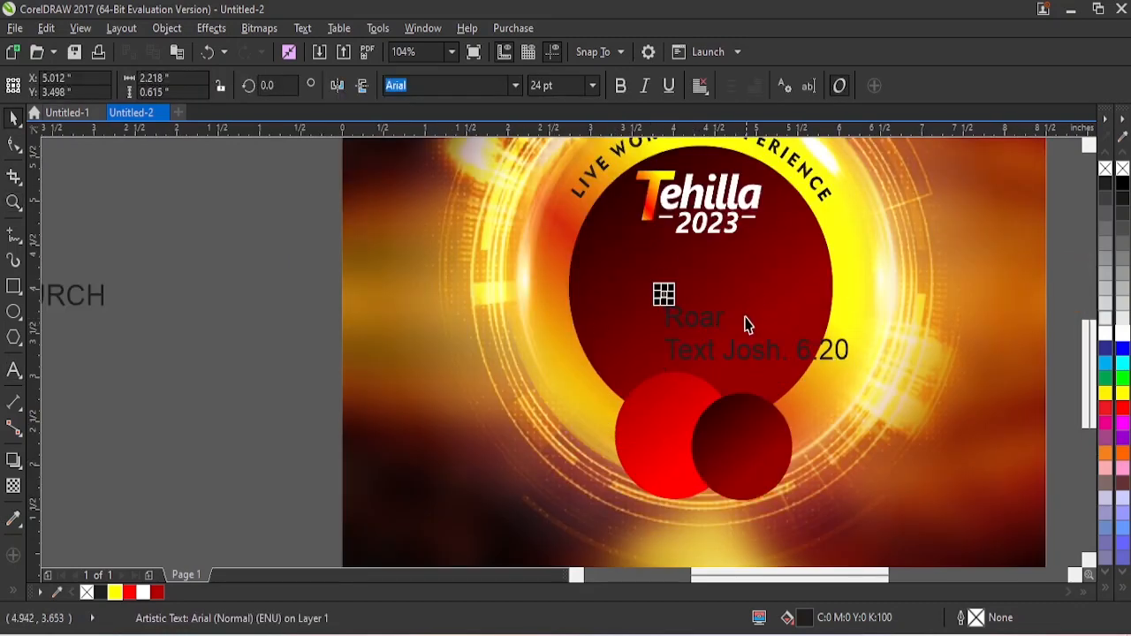
left_click(711, 322)
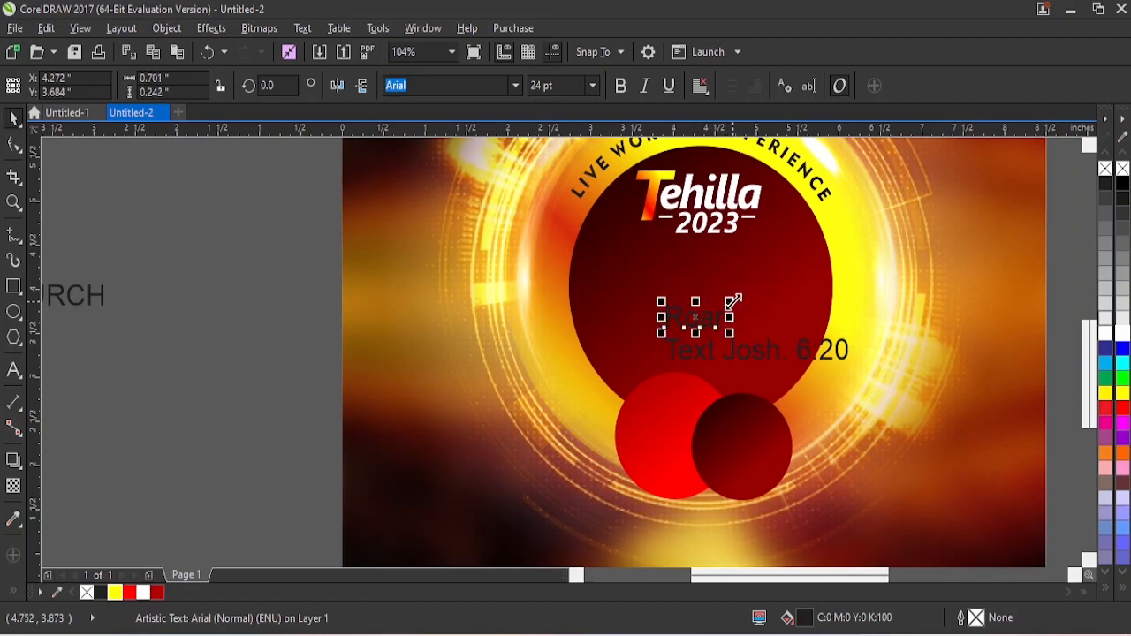
left_click_drag(734, 302, 804, 344)
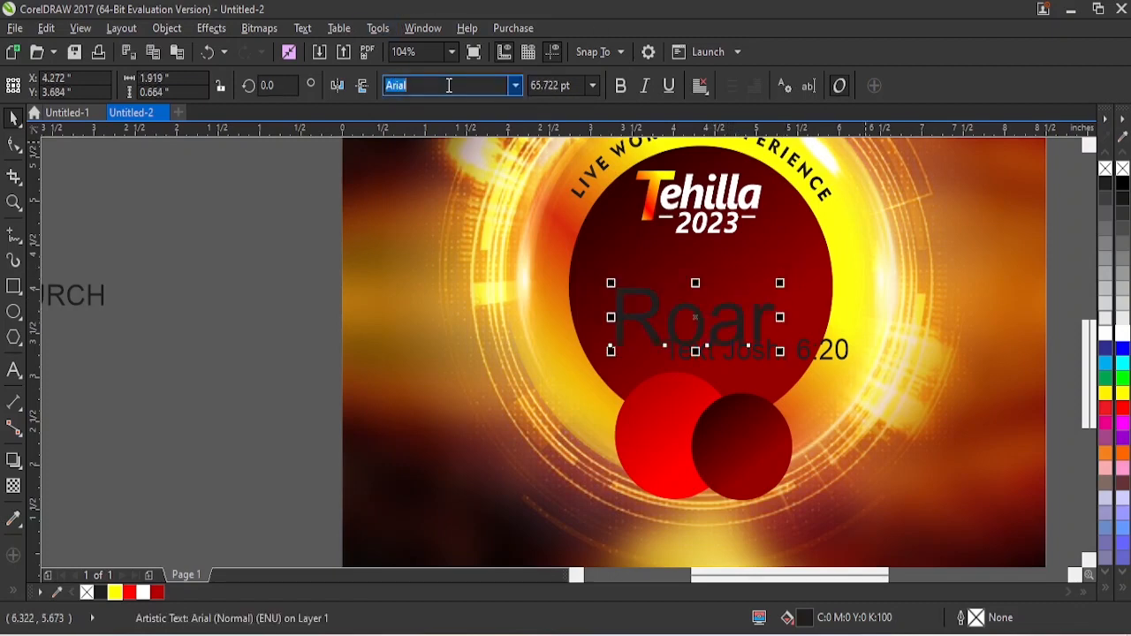
- Set "Roar" in Bleeding Cowboys at about 90.3 pt, place it below "2023" and fill it white
left_click(517, 85)
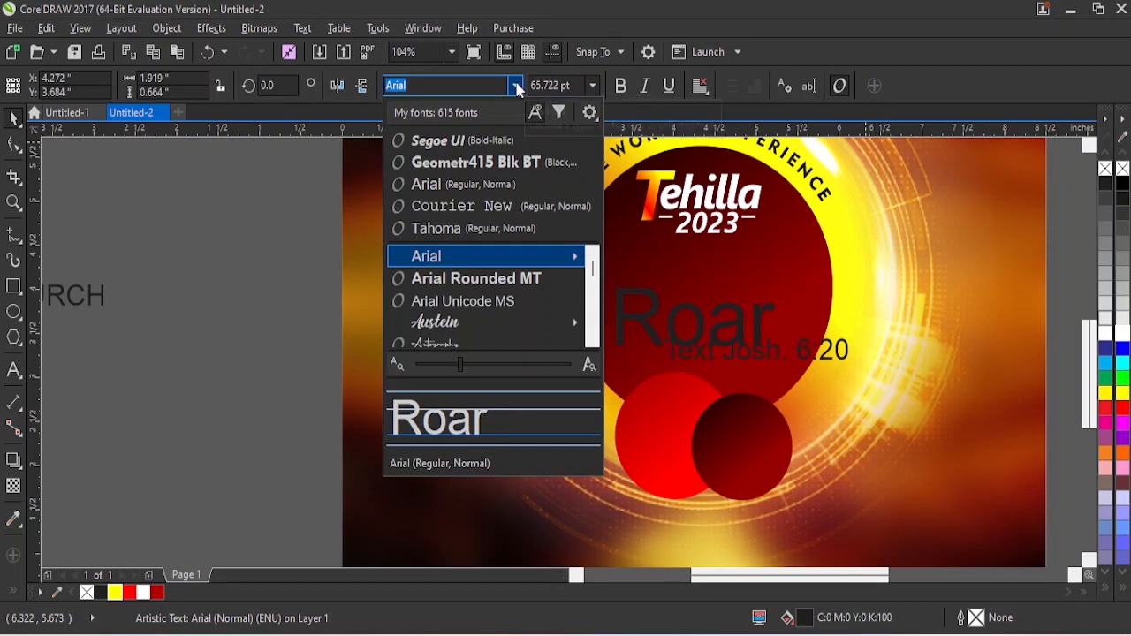
type("co")
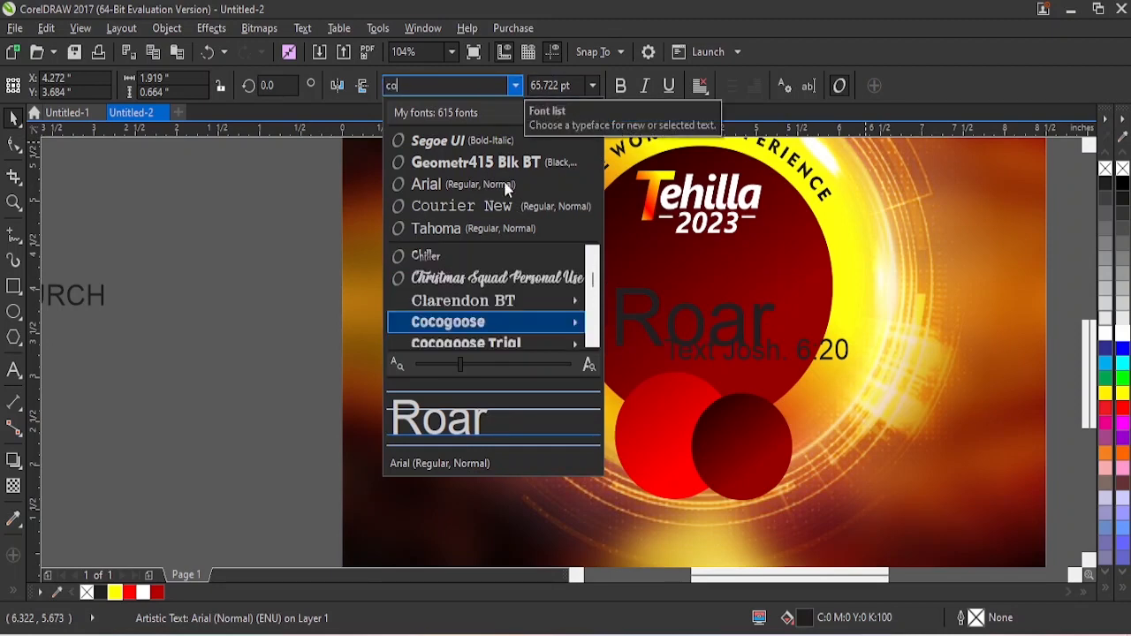
left_click_drag(785, 226, 834, 190)
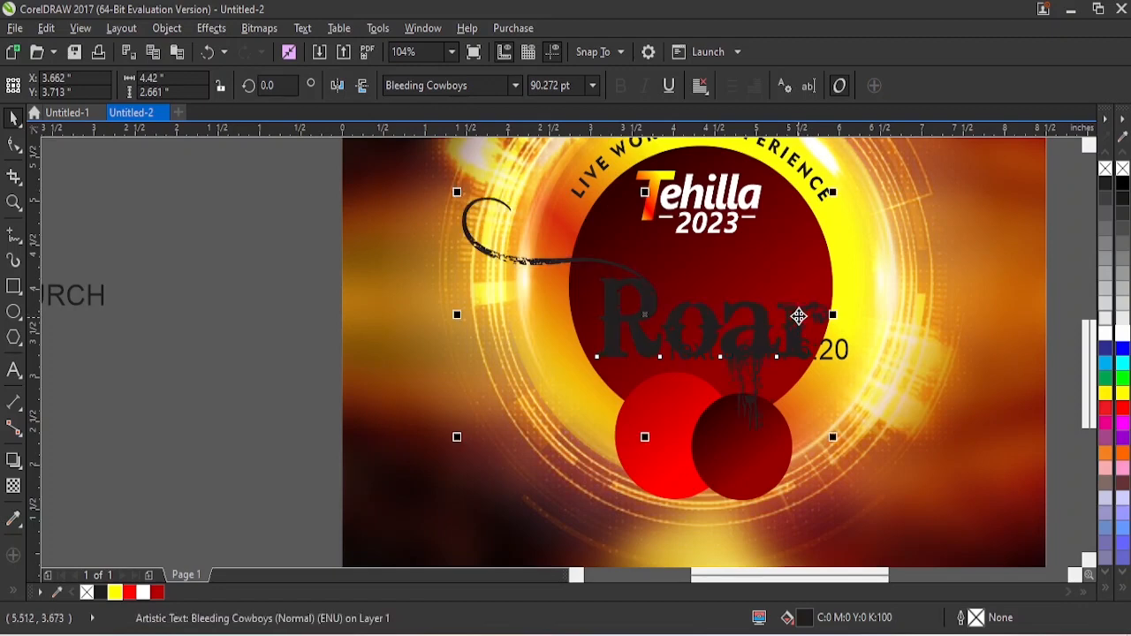
left_click_drag(799, 316, 798, 297)
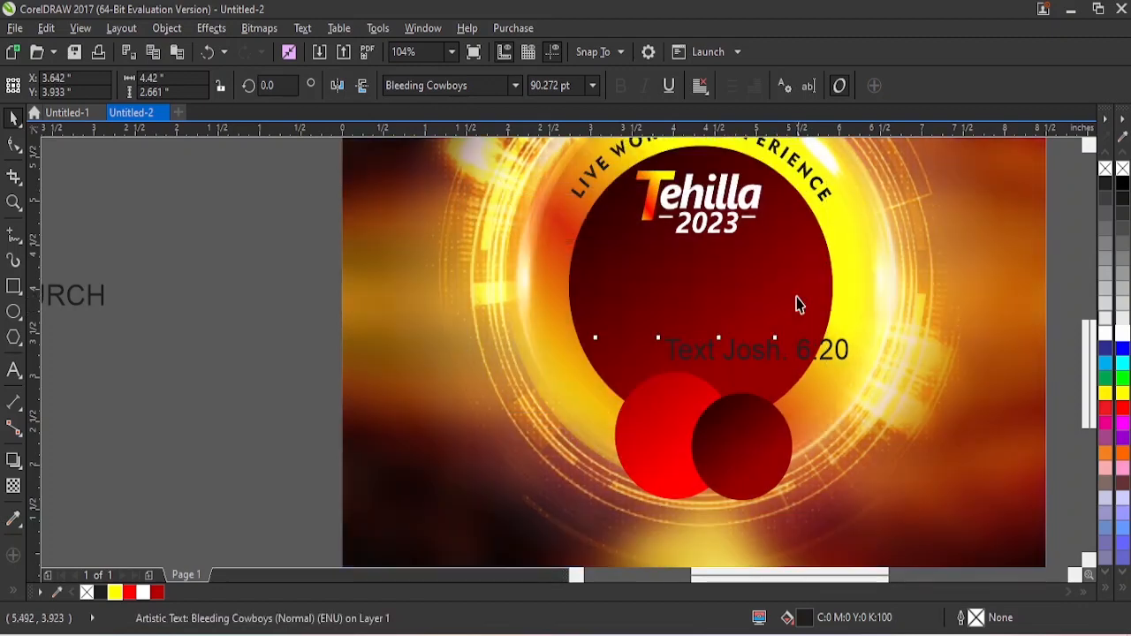
left_click(1124, 334)
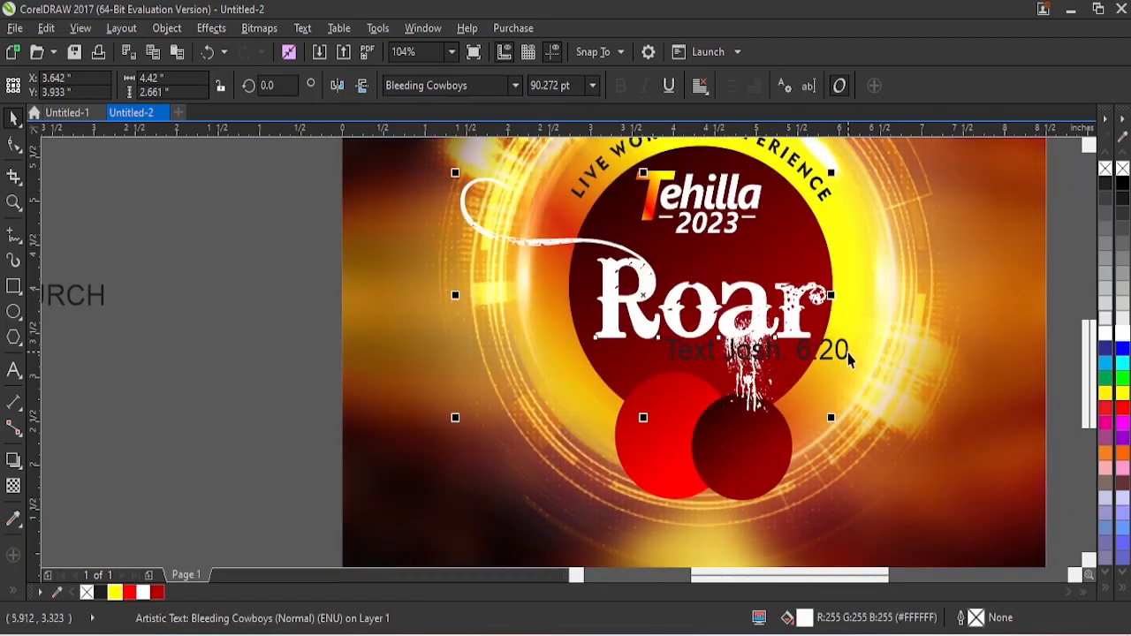
- Set the "Text Josh. 6:20" line in Segoe UI Bold Italic
left_click(847, 358)
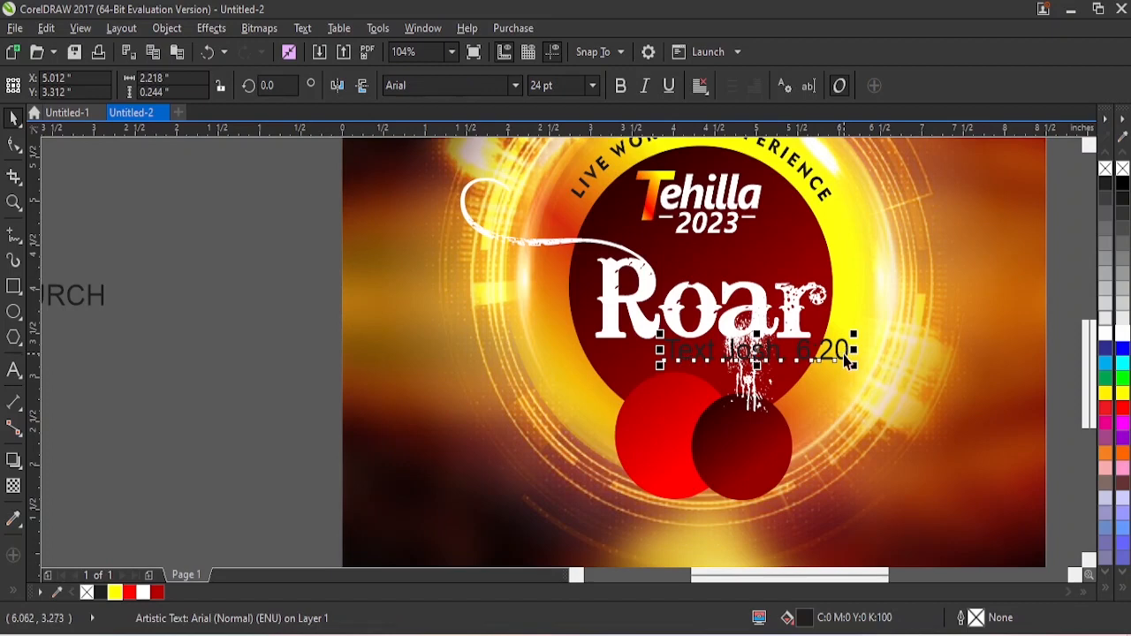
left_click(513, 85)
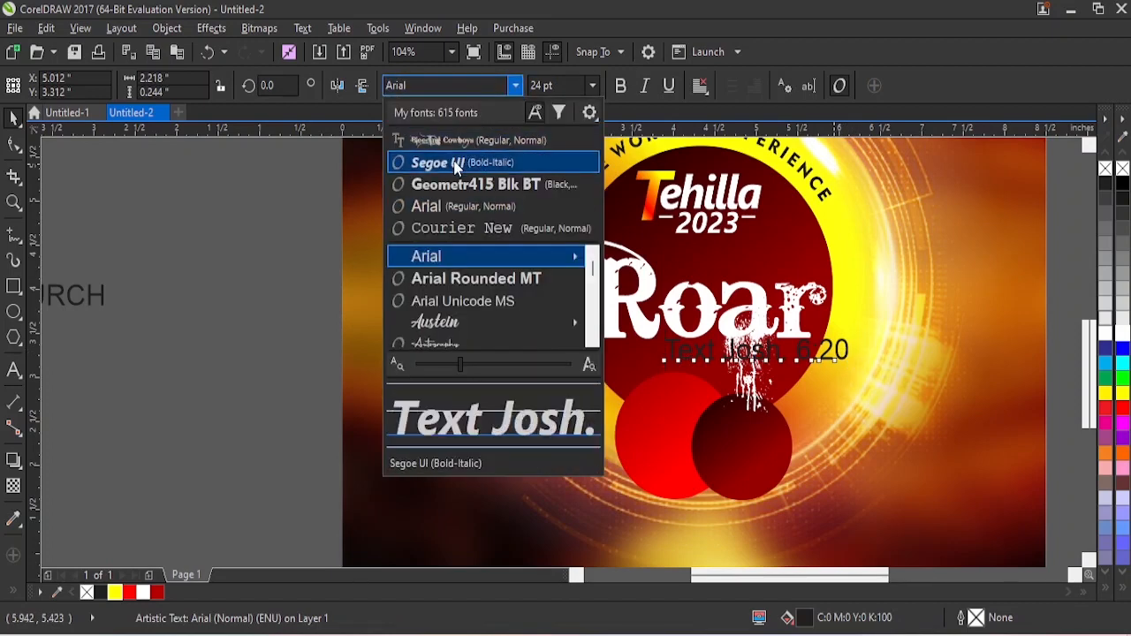
left_click(455, 165)
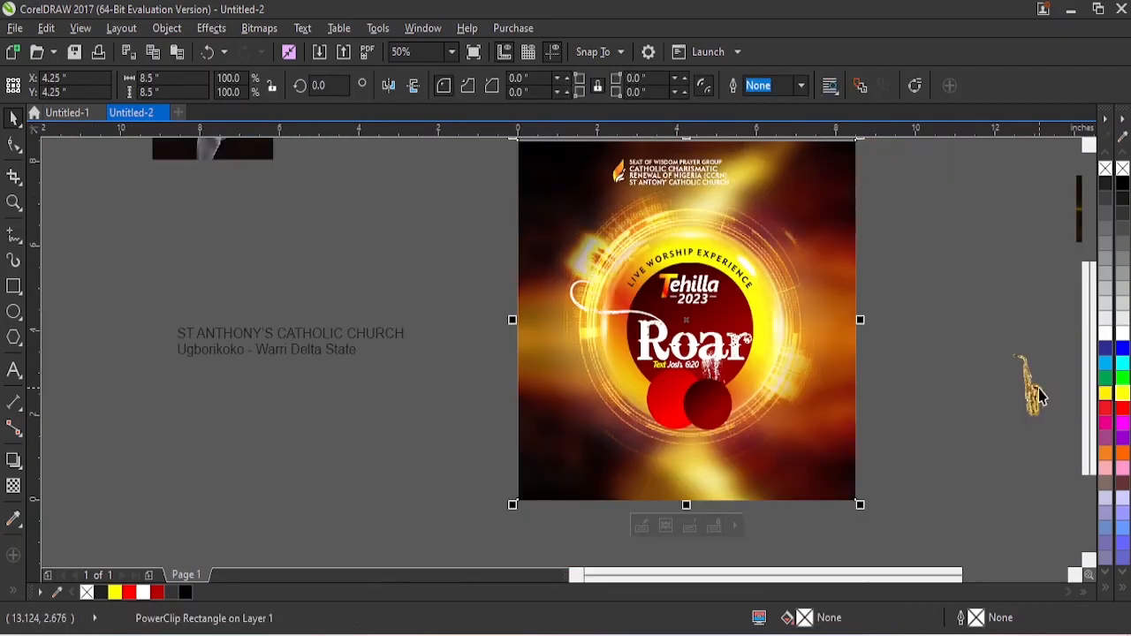
- Move the drum against the saxophone and bring the lion picture next to them on the pasteboard
left_click(1039, 395)
left_click(1076, 576)
left_click(1076, 576)
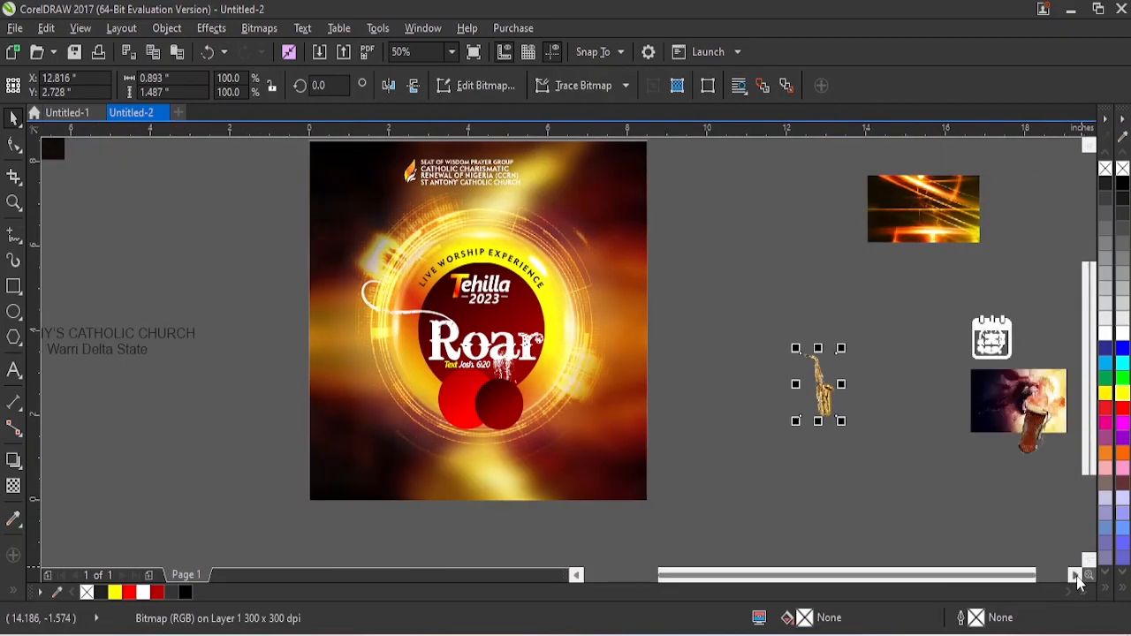
left_click(1076, 576)
mouse_move(717, 378)
left_mouse_down()
mouse_move(758, 410)
mouse_move(713, 393)
left_mouse_up()
left_click(903, 402, "shift")
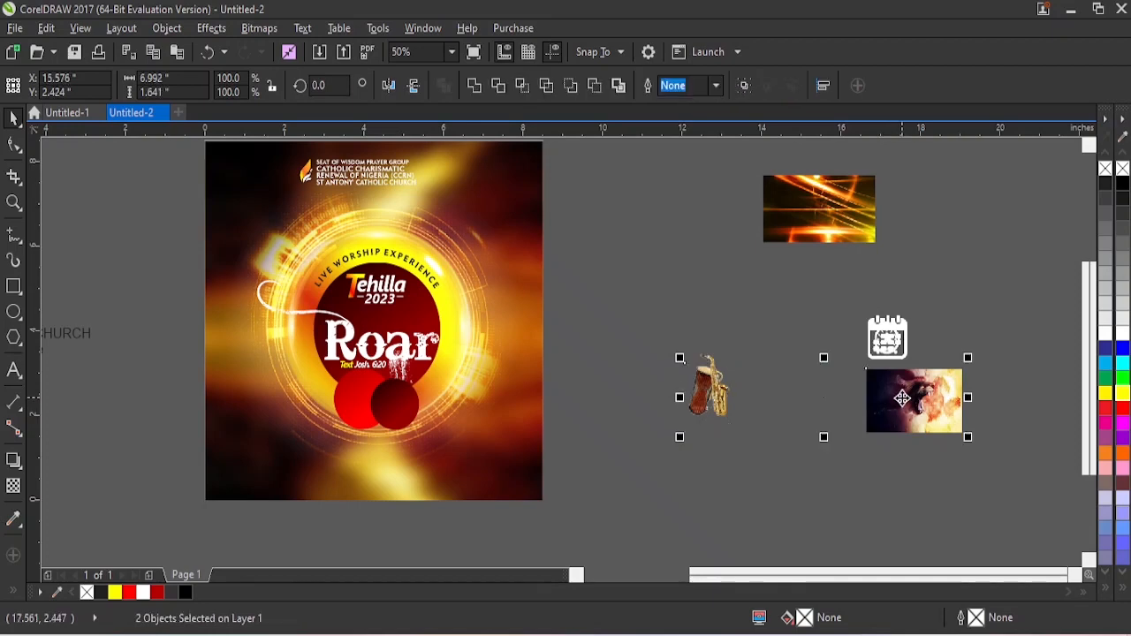
left_click(1023, 387)
left_click_drag(928, 419, 779, 421)
- Bring the smoke picture to the saxophone, drum and lion images and PowerClip all four inside the flyer's background rectangle
left_click_drag(618, 336, 798, 458)
scroll(798, 453, "down", 1)
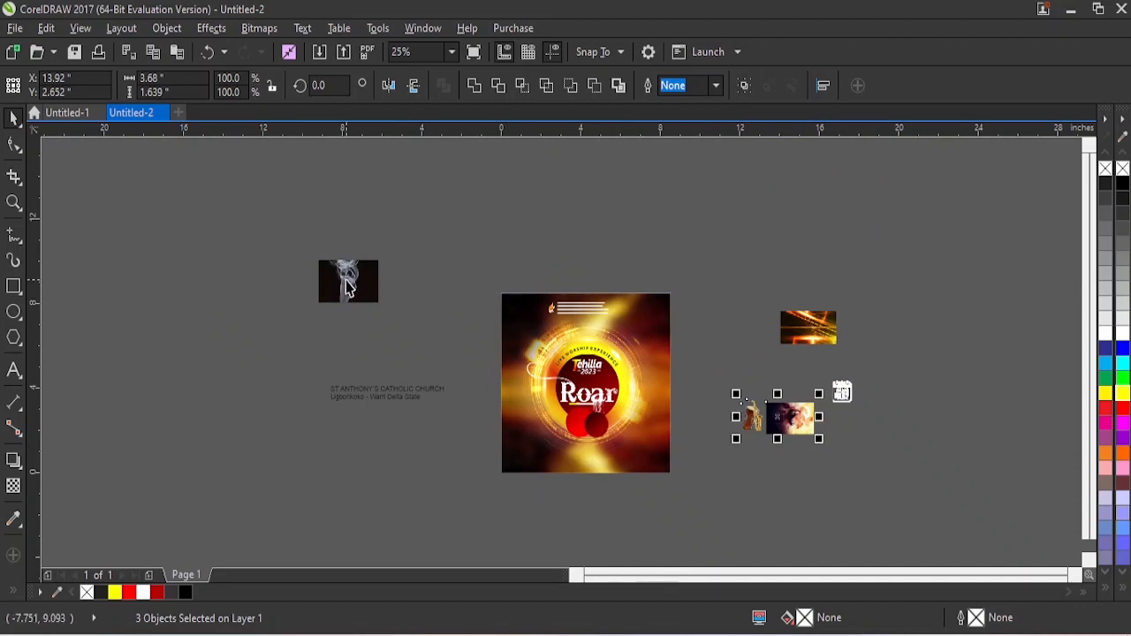
left_click(346, 281, "shift")
left_click(386, 208)
left_click_drag(328, 277, 746, 450)
left_click_drag(709, 497, 652, 405)
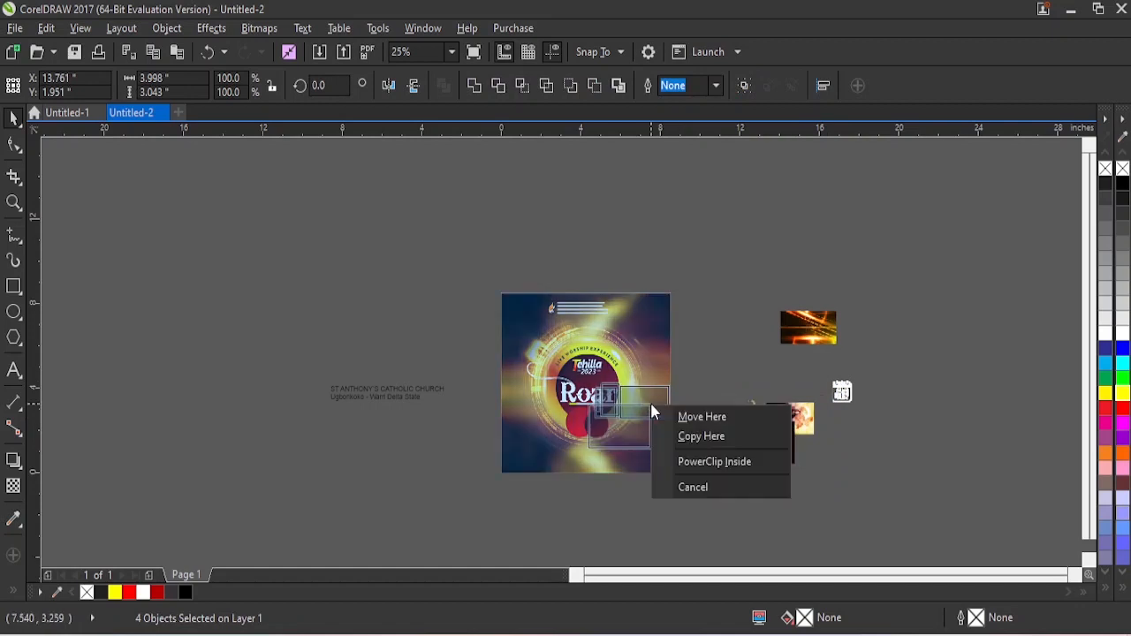
left_click(745, 461)
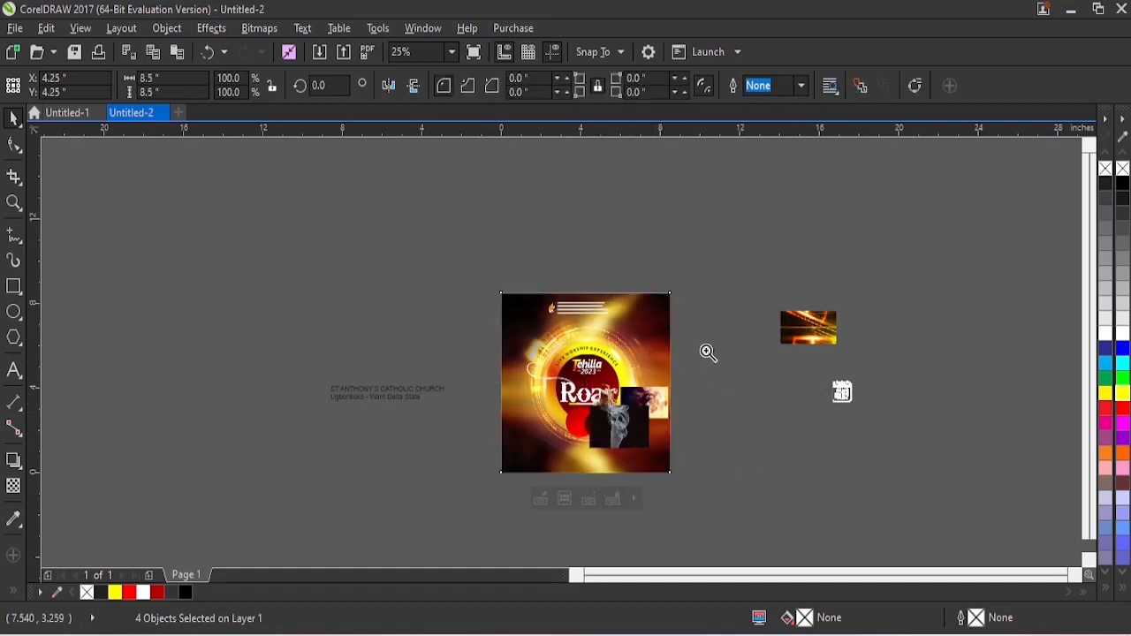
- Open the background's PowerClip contents for editing, mirror the lion picture horizontally and place it at the flyer's right edge beside the ring
left_click_drag(723, 311, 433, 460)
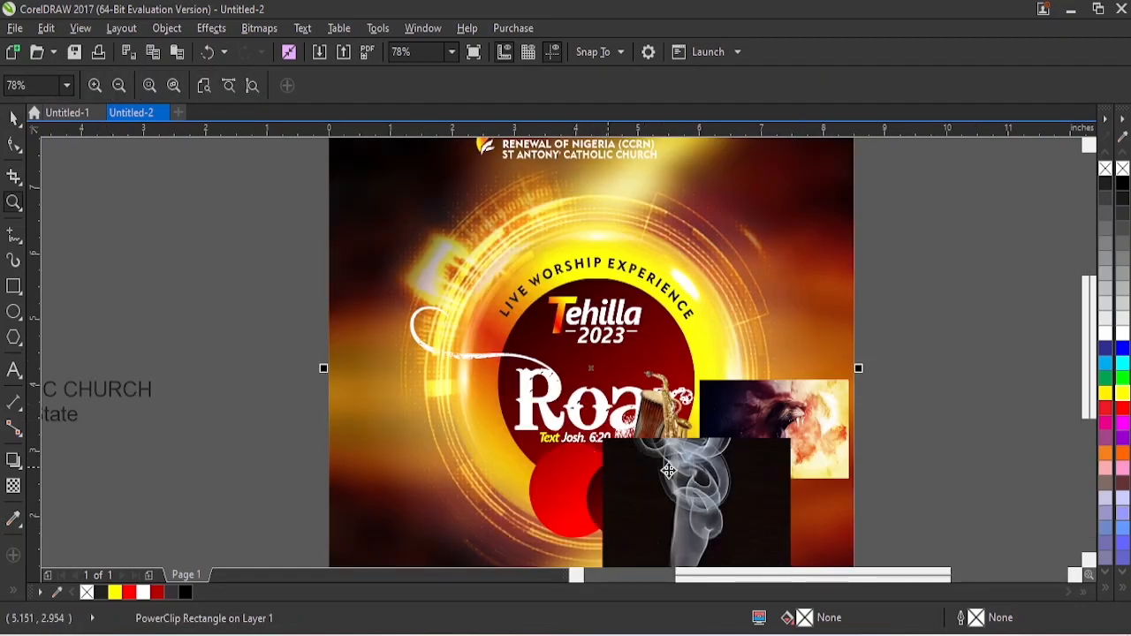
key("space")
right_click(816, 302)
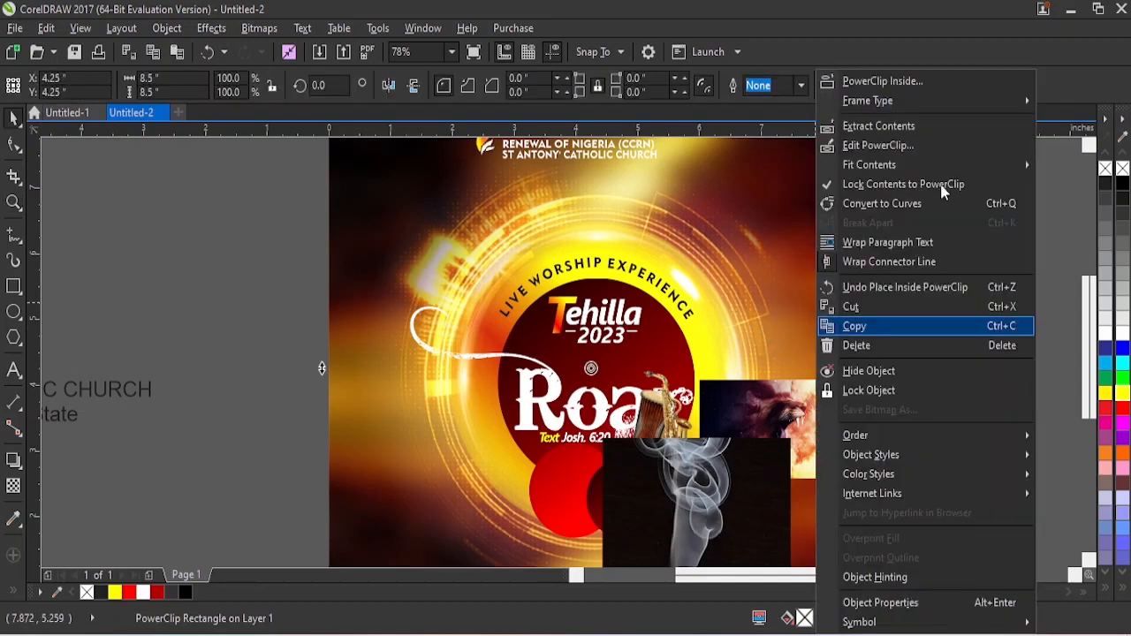
left_click(913, 147)
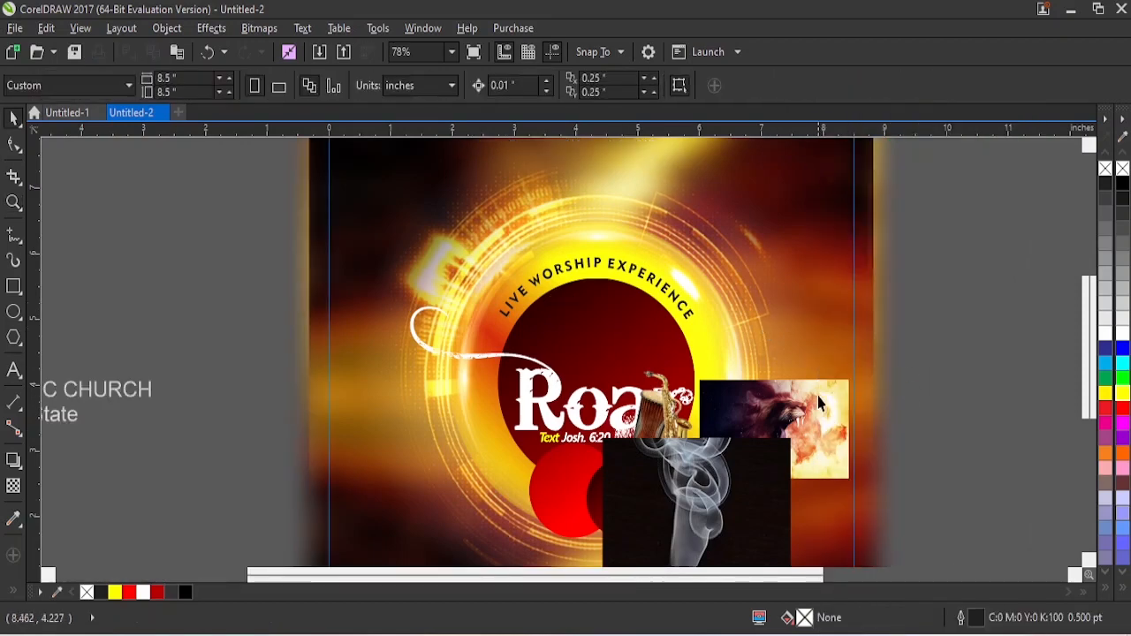
left_click_drag(828, 404, 796, 310)
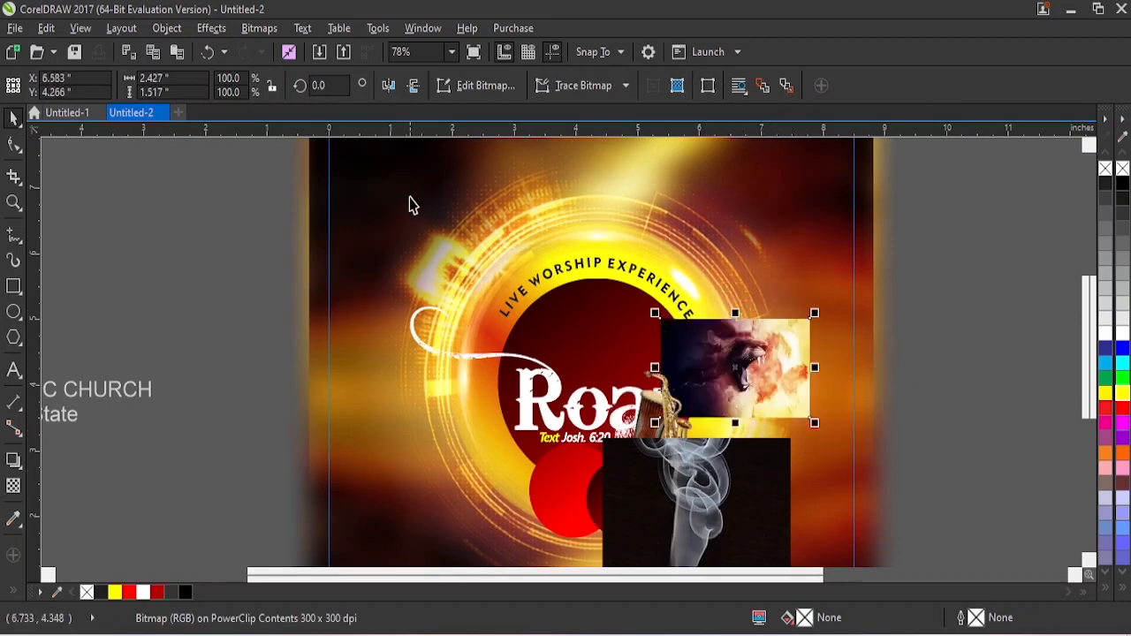
left_click(390, 86)
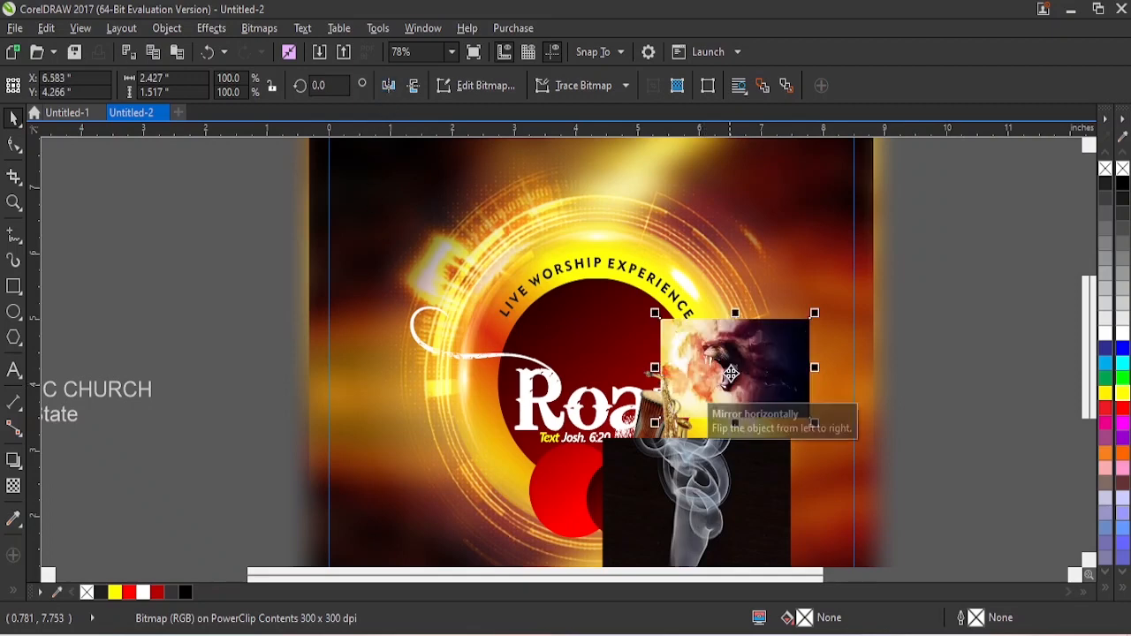
left_click_drag(741, 365, 789, 349)
- Position the drum and saxophone over the "o" of "Roar" and scale the saxophone to about 92.3%
left_click(669, 462)
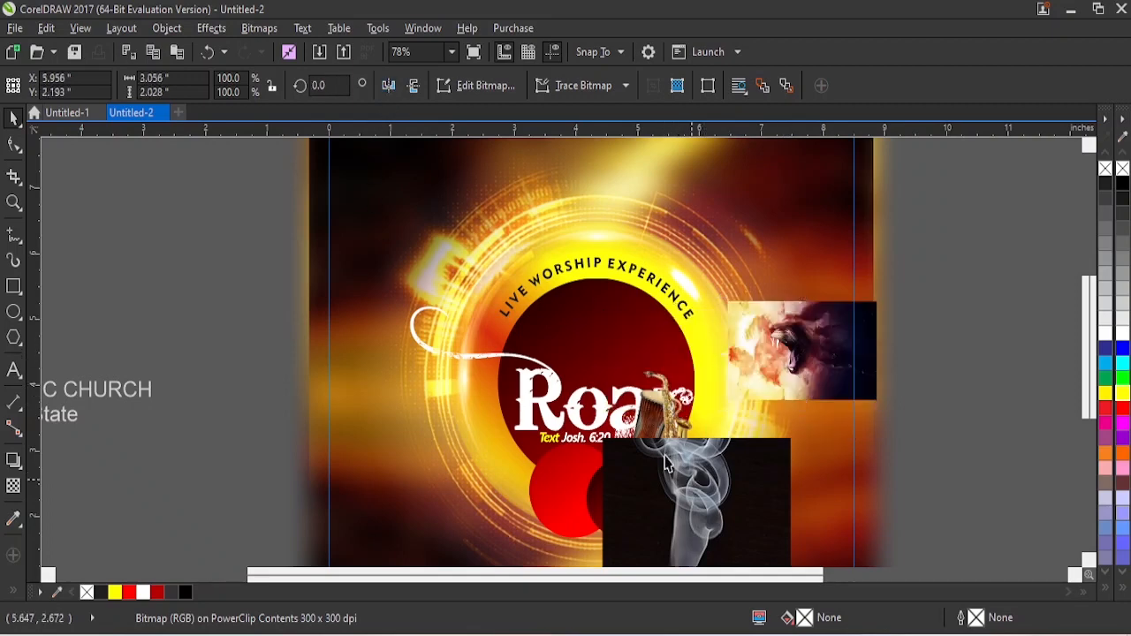
left_click_drag(659, 404, 586, 372)
key("z")
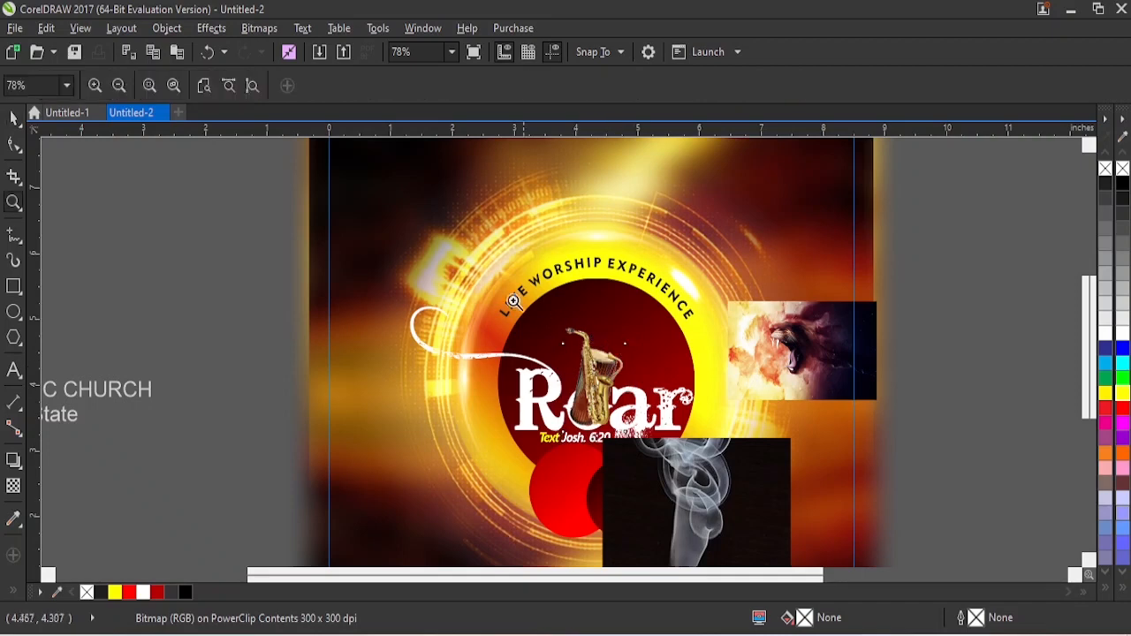
left_click_drag(492, 294, 668, 439)
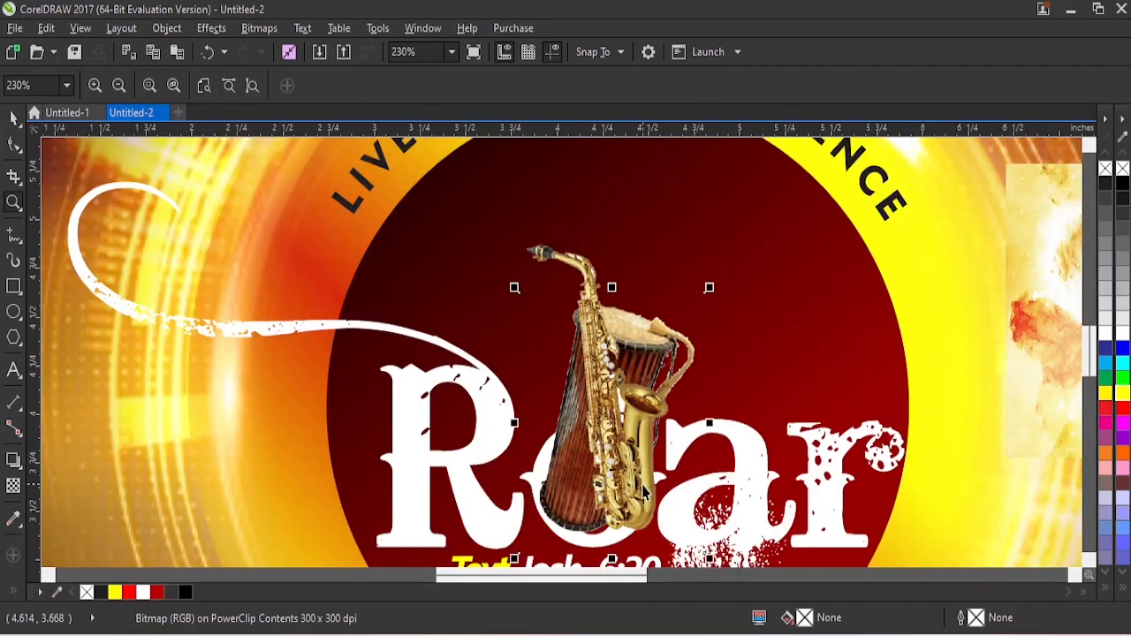
key("space")
left_click_drag(647, 491, 609, 477)
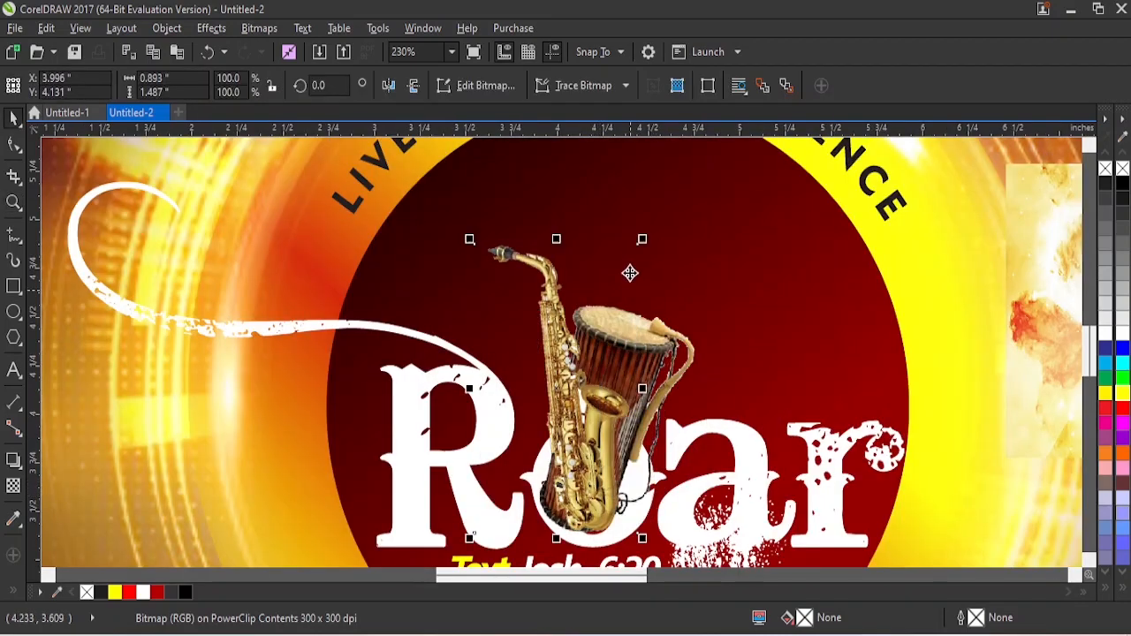
left_click_drag(643, 240, 631, 255)
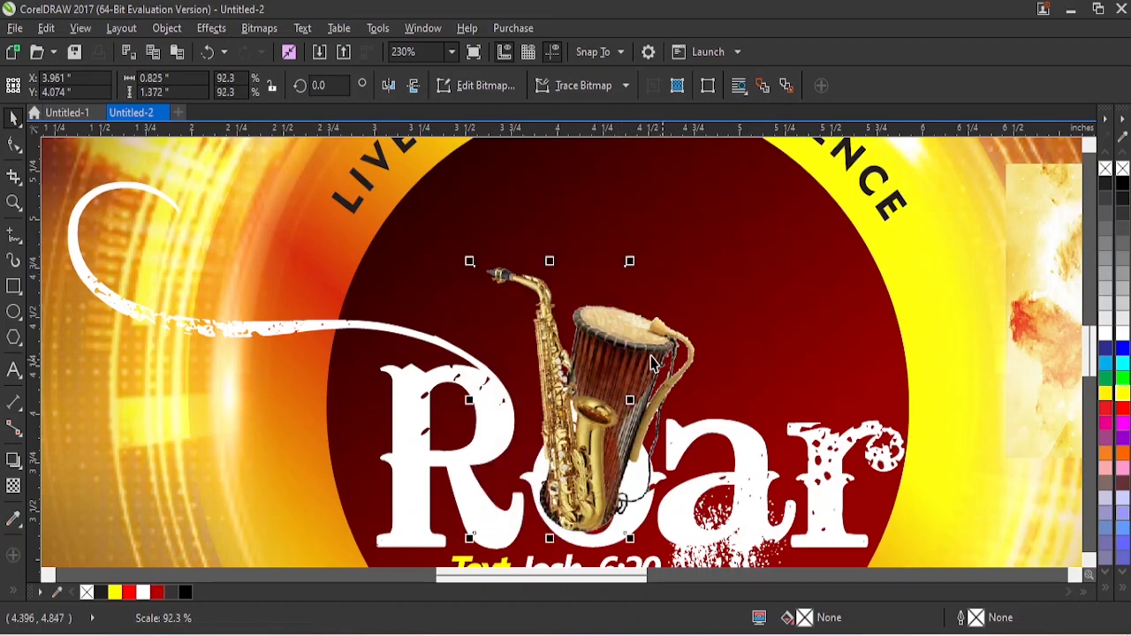
- Scale the saxophone and drum together to about 95% and settle them lower inside the "o" of "Roar"
left_click(608, 371, "shift")
left_click_drag(607, 372, 613, 373)
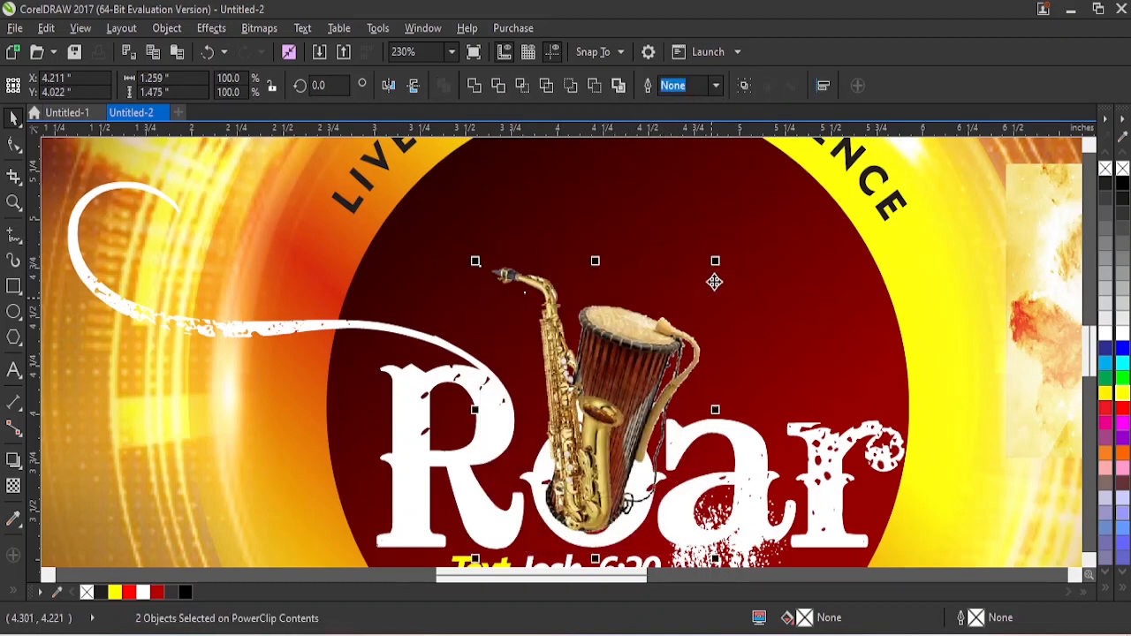
left_click_drag(718, 262, 701, 282)
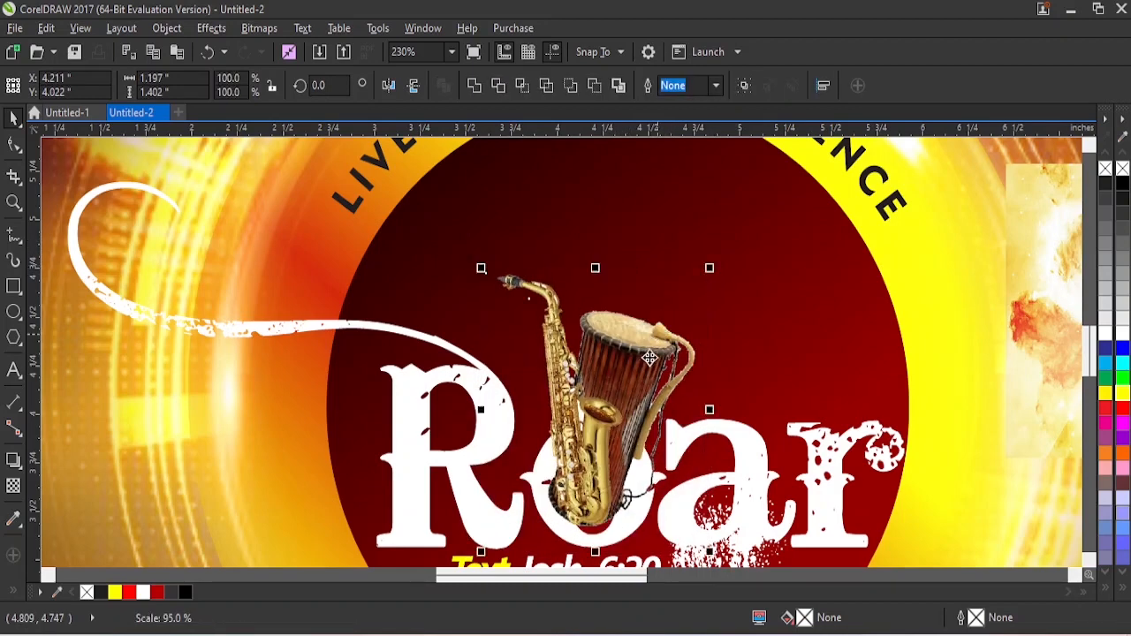
left_click_drag(642, 378, 642, 387)
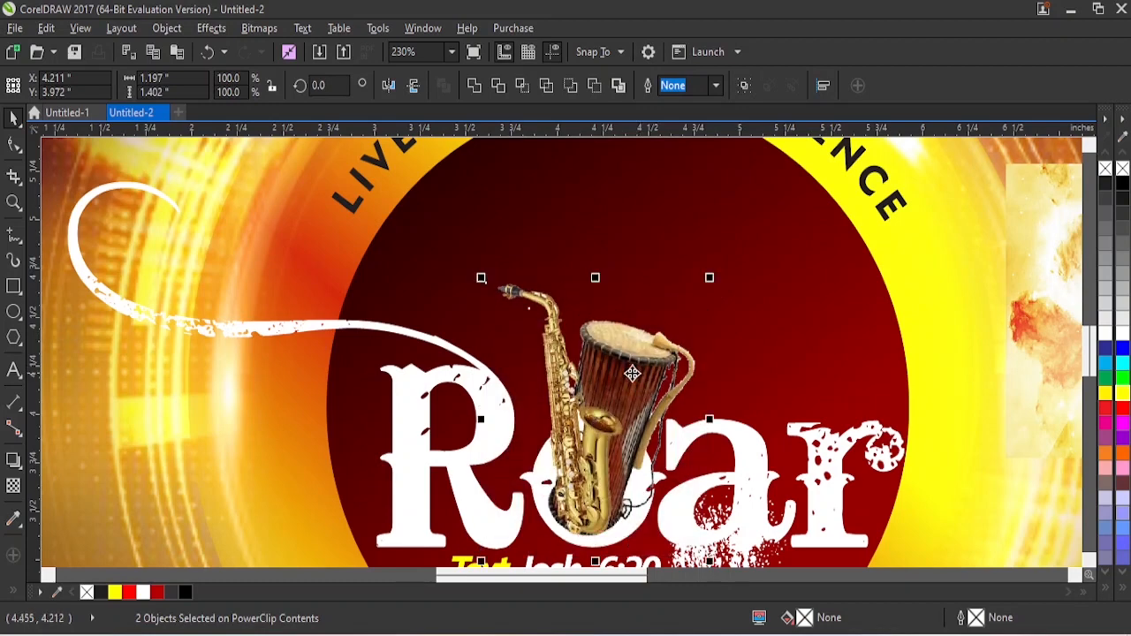
- Fade the bottoms of the saxophone and drum with a fountain transparency and scale the pair down to about 1.16 × 1.359 in
left_click(13, 486)
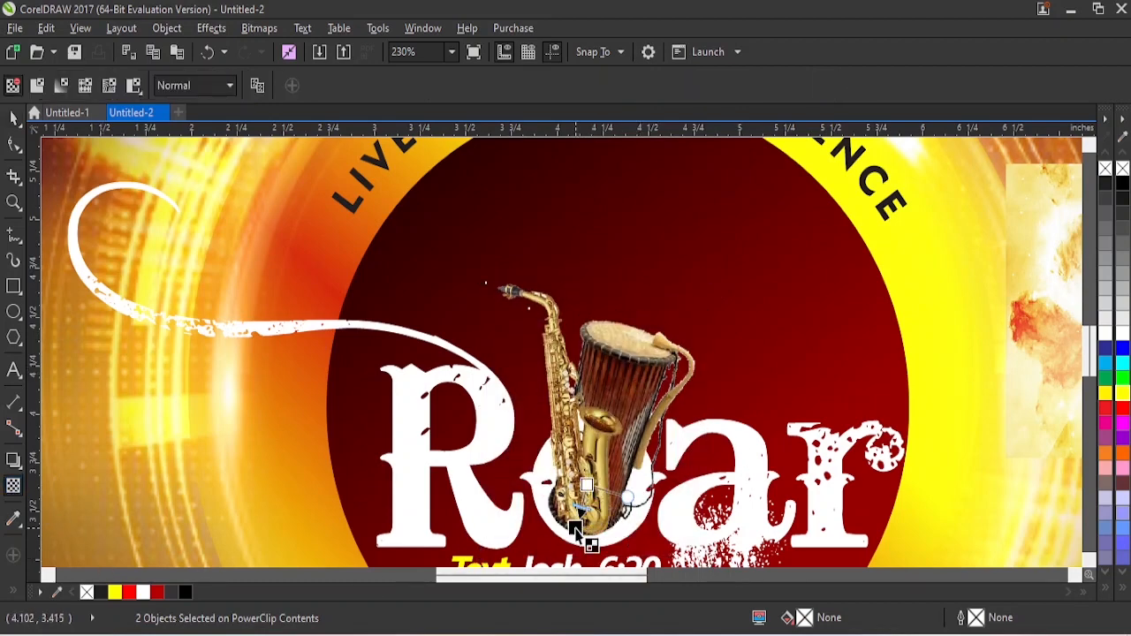
left_click_drag(577, 530, 575, 527)
left_click_drag(587, 485, 588, 477)
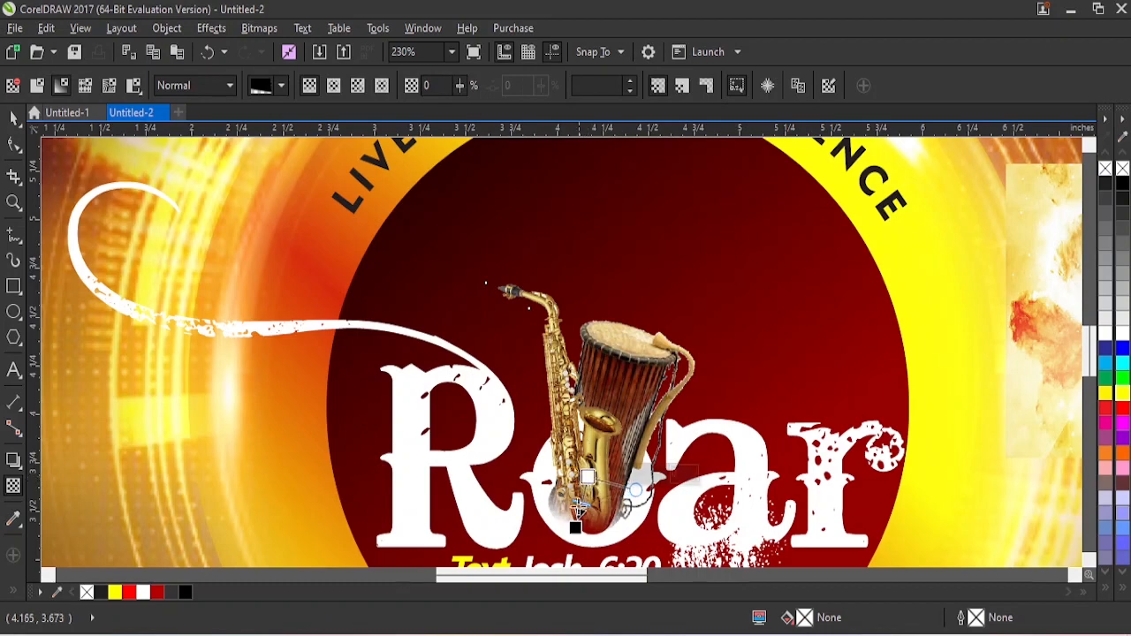
left_click_drag(575, 527, 572, 516)
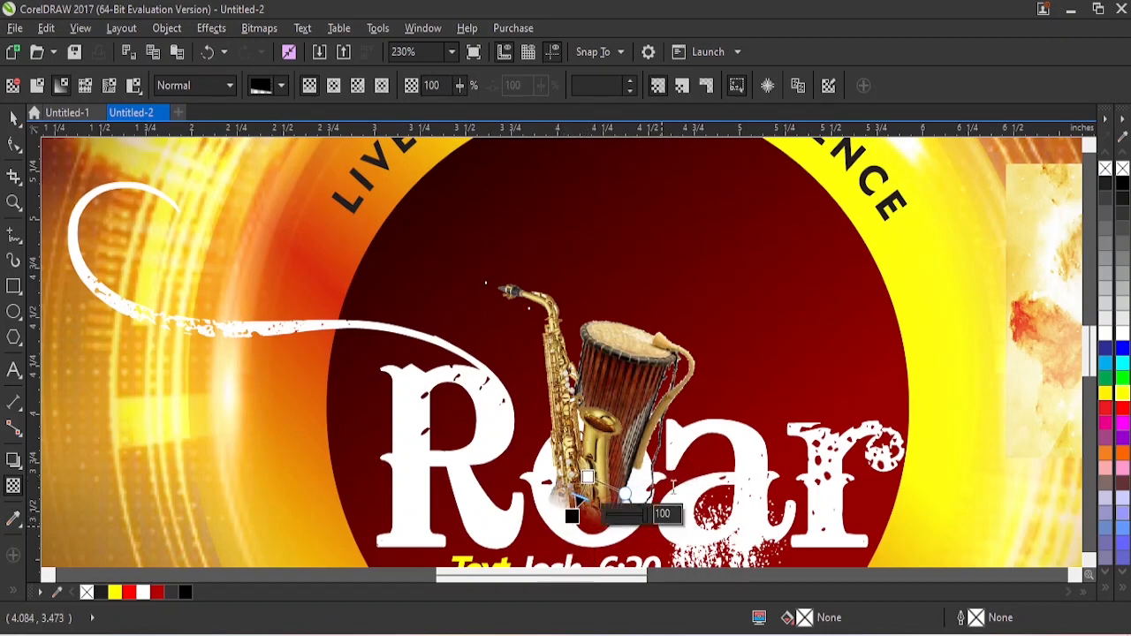
key("space")
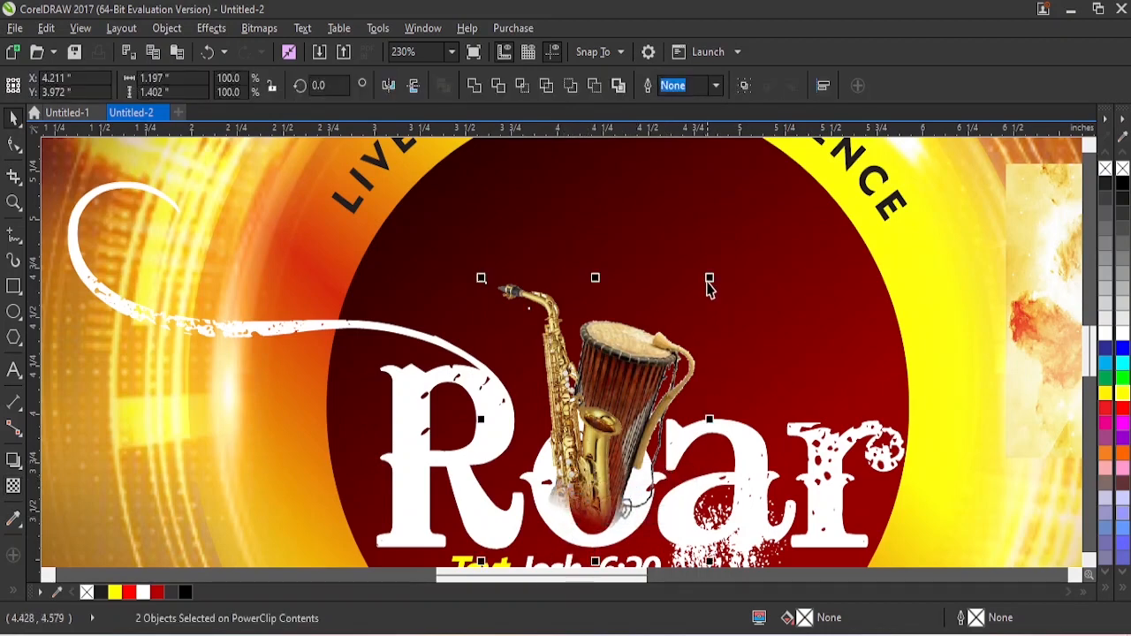
left_click_drag(710, 279, 703, 286)
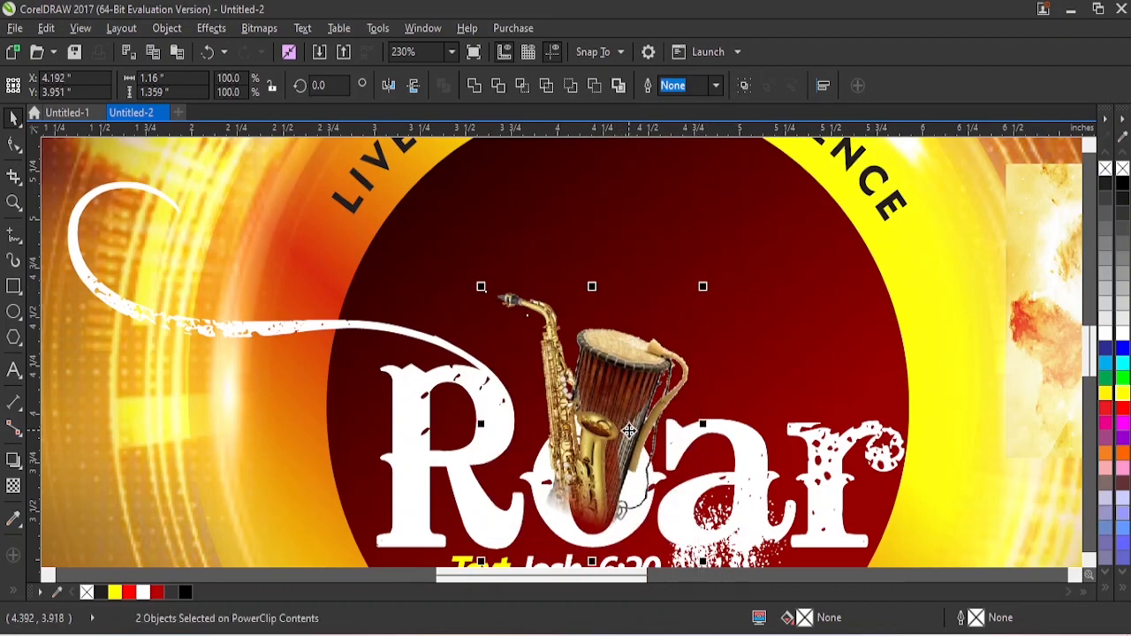
- Move the lion picture from the flyer's right edge onto the dark red circle, beside the drum and over "Roar"
key("F4")
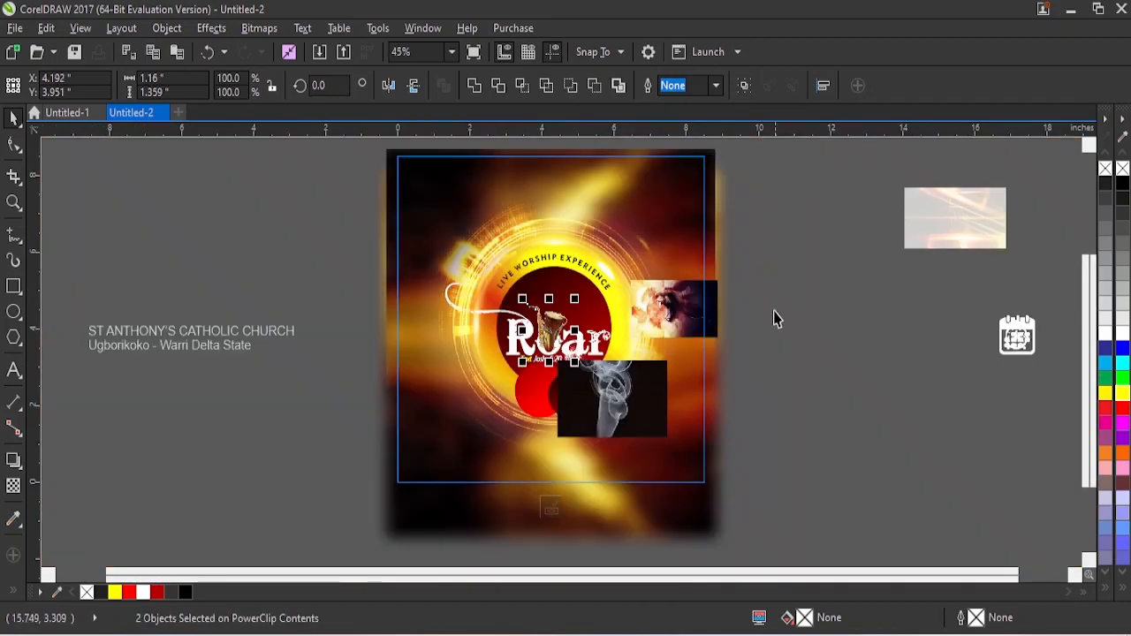
left_click(619, 327)
key("z")
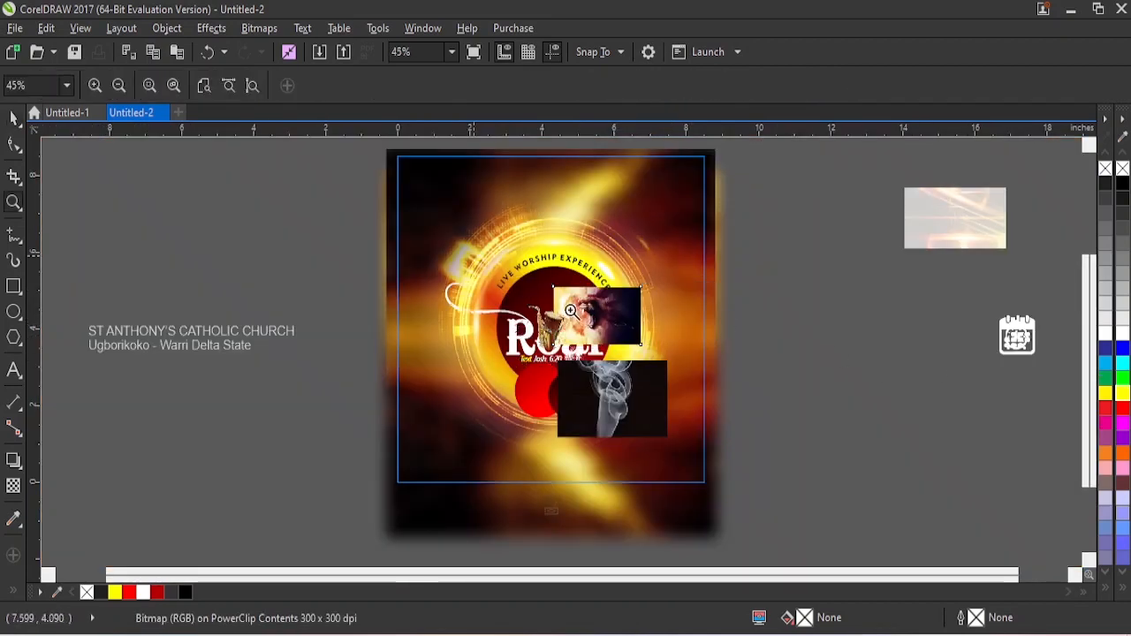
left_click_drag(478, 257, 658, 365)
key("space")
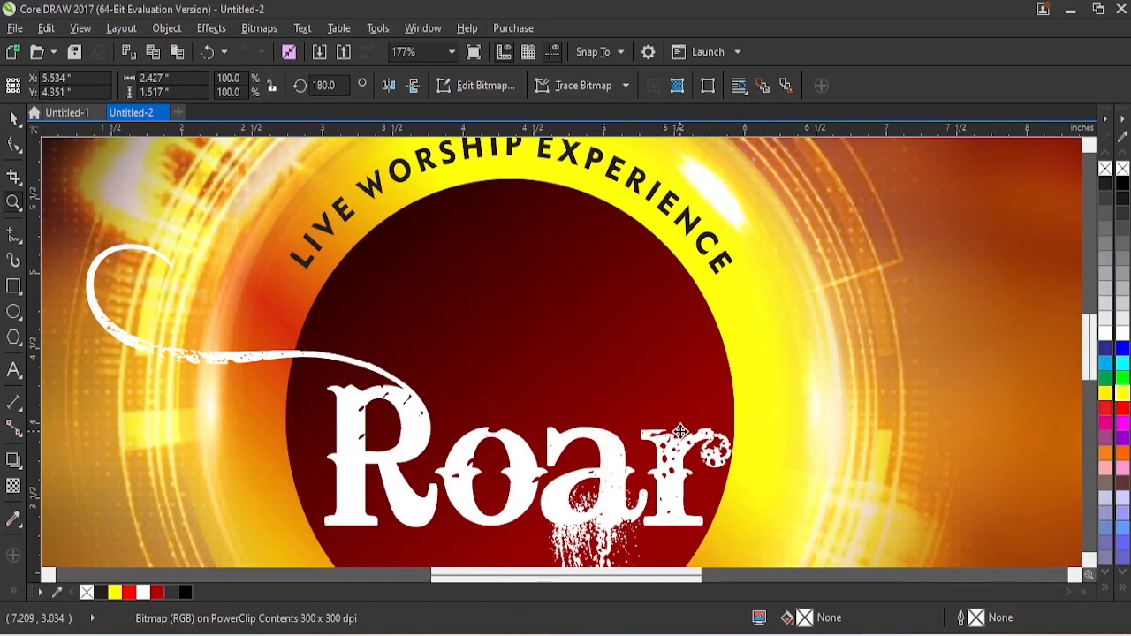
left_click(14, 178)
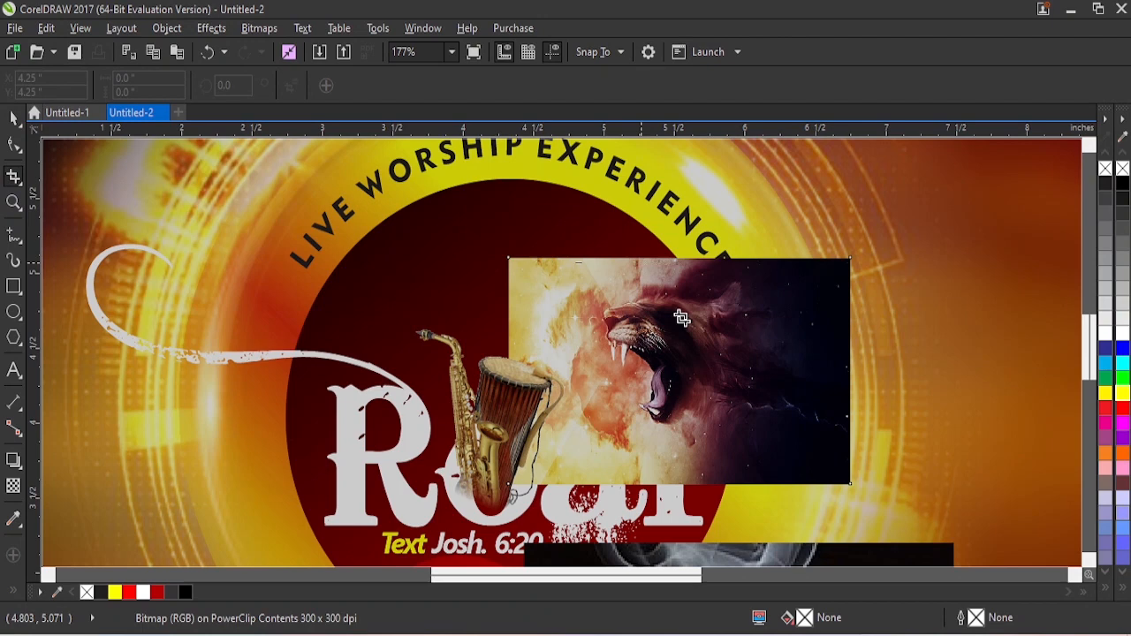
left_click_drag(576, 262, 755, 461)
key("Escape")
key("space")
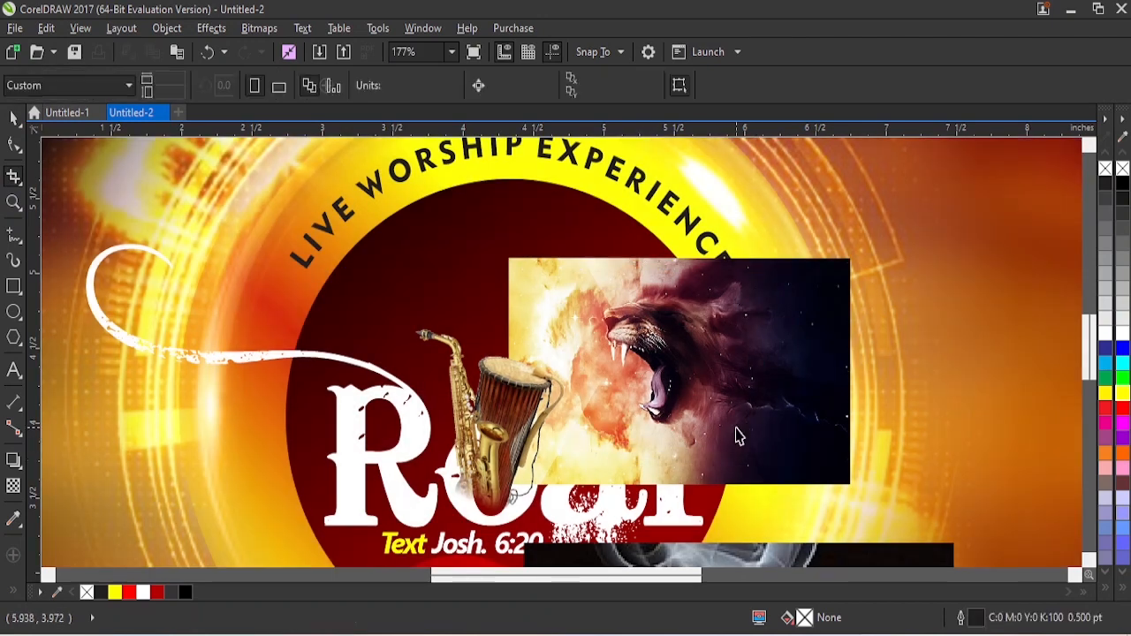
left_click(898, 349)
- Crop the lion picture to about 1.376 × 1.494 in around the roaring head and move it closer to the drum
left_click(708, 306)
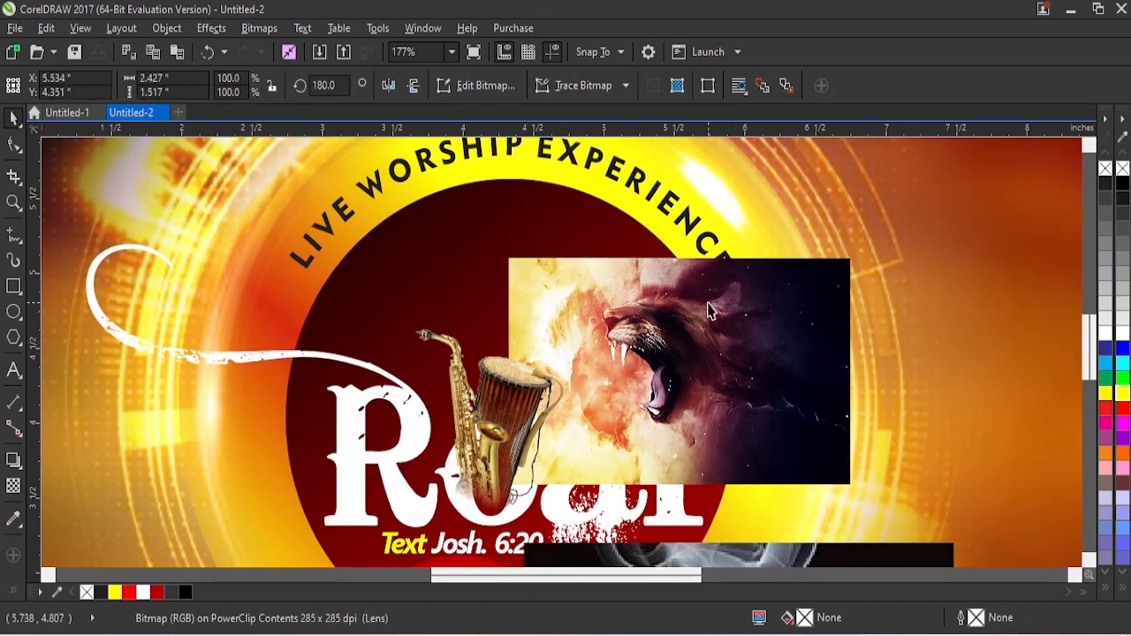
left_click(13, 178)
left_click(35, 177)
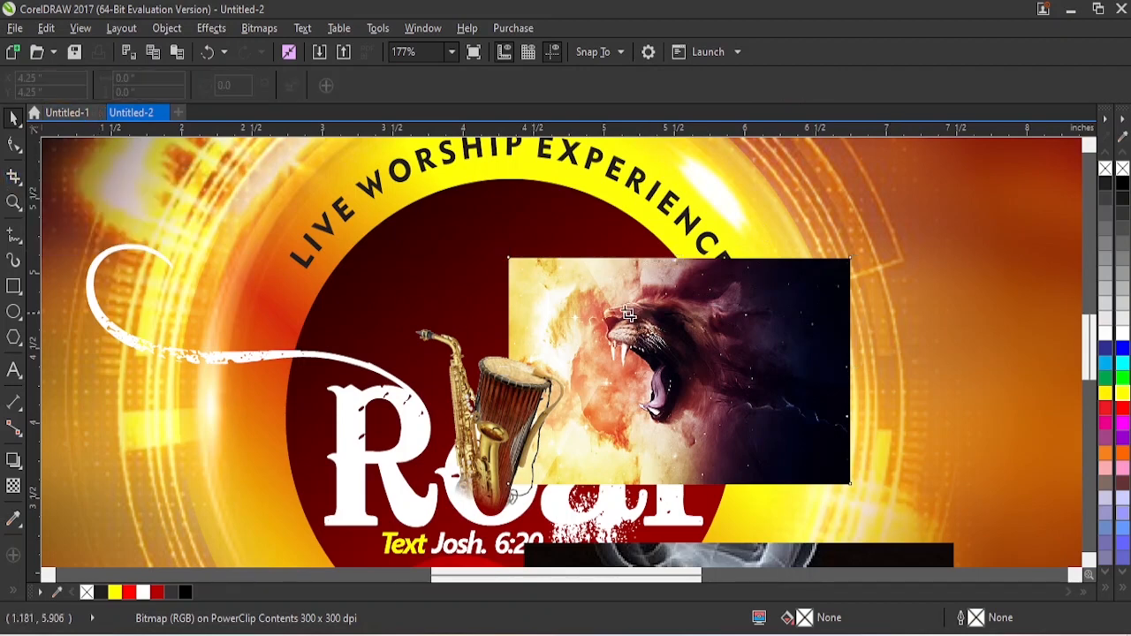
left_click_drag(587, 258, 773, 478)
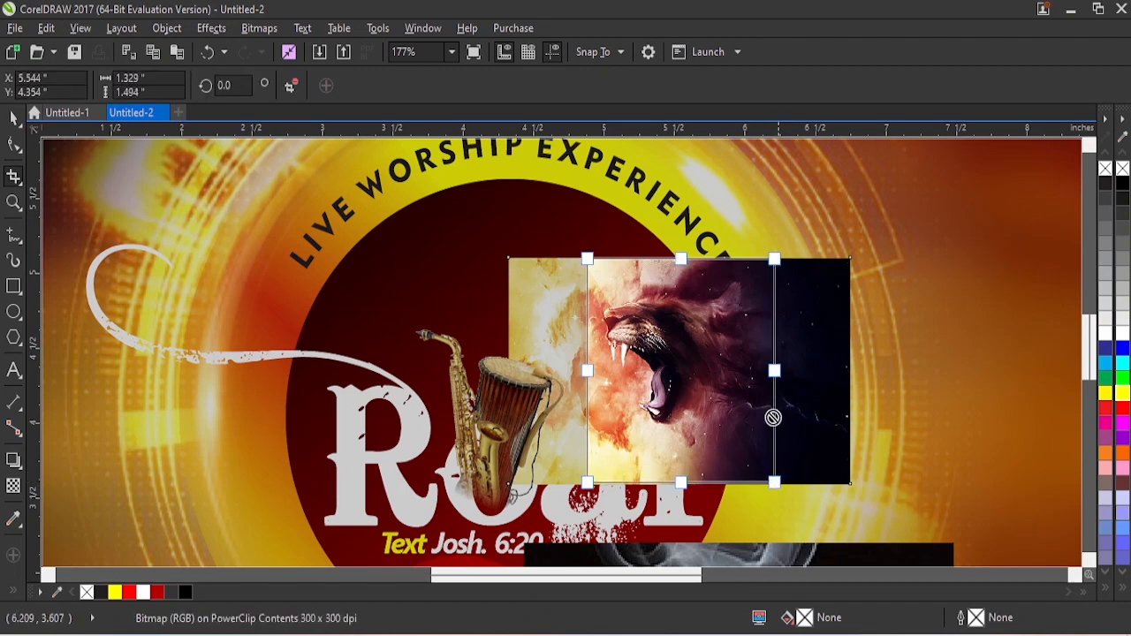
left_click_drag(583, 373, 580, 372)
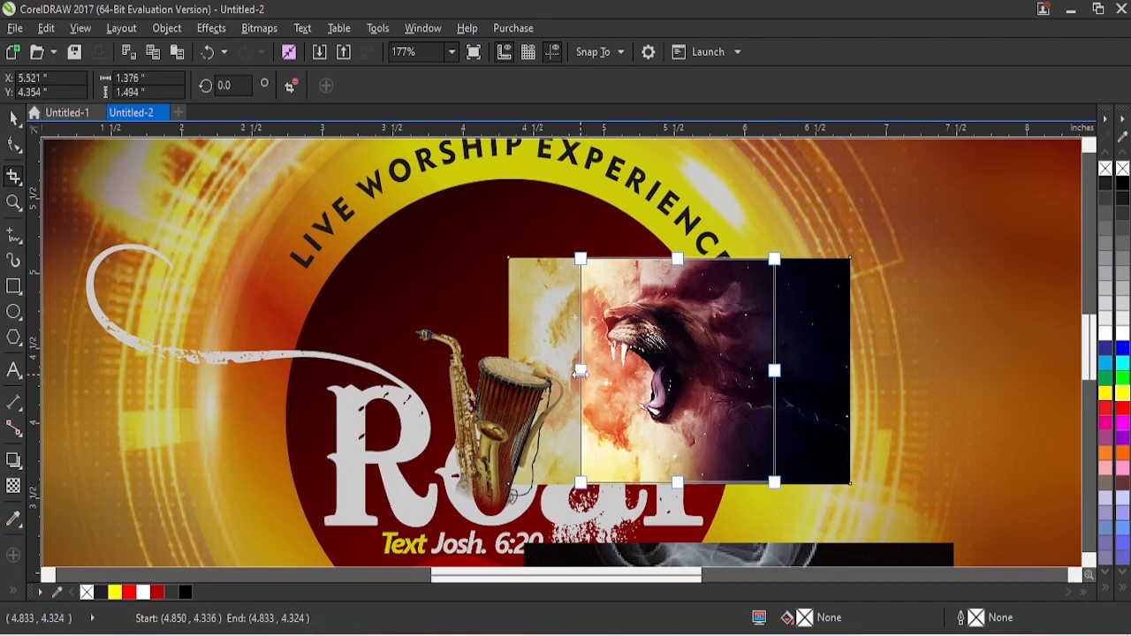
double_click(653, 379)
key("space")
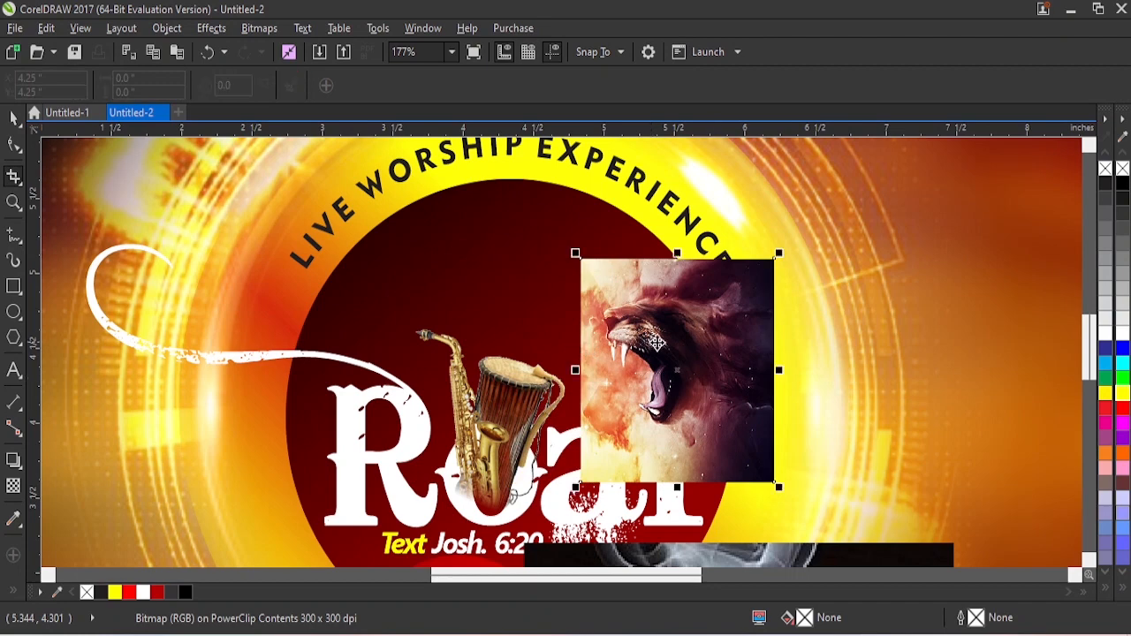
left_click_drag(686, 353, 664, 362)
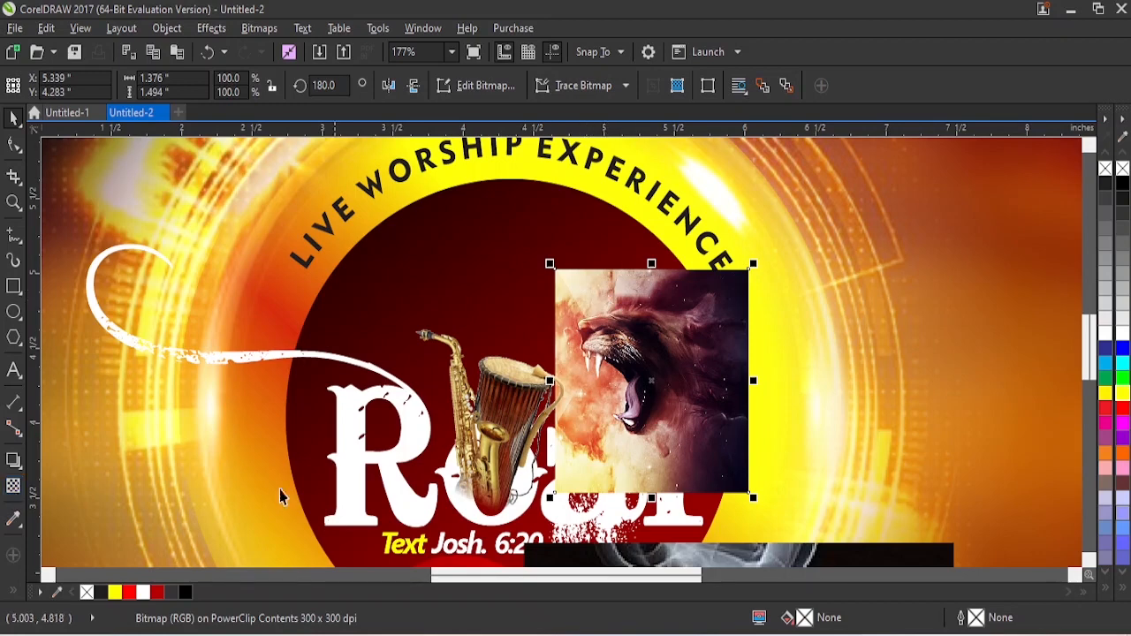
- Fade the lion picture's edges into the dark red circle with a fountain transparency and position the head above the "ar" of "Roar"
left_click(14, 485)
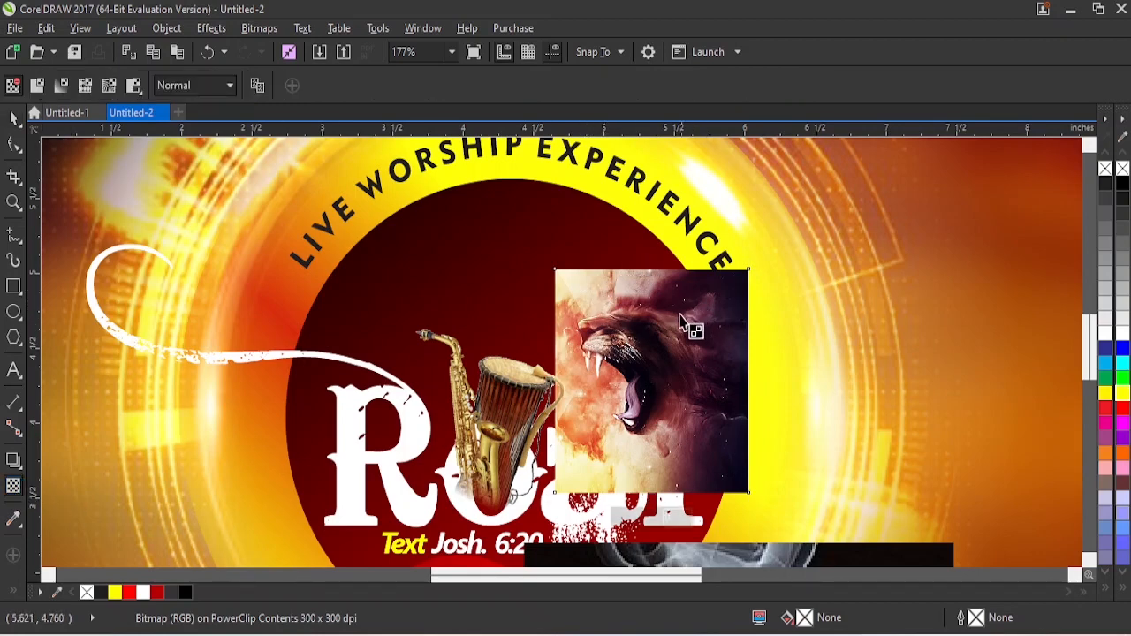
left_click_drag(638, 310, 676, 328)
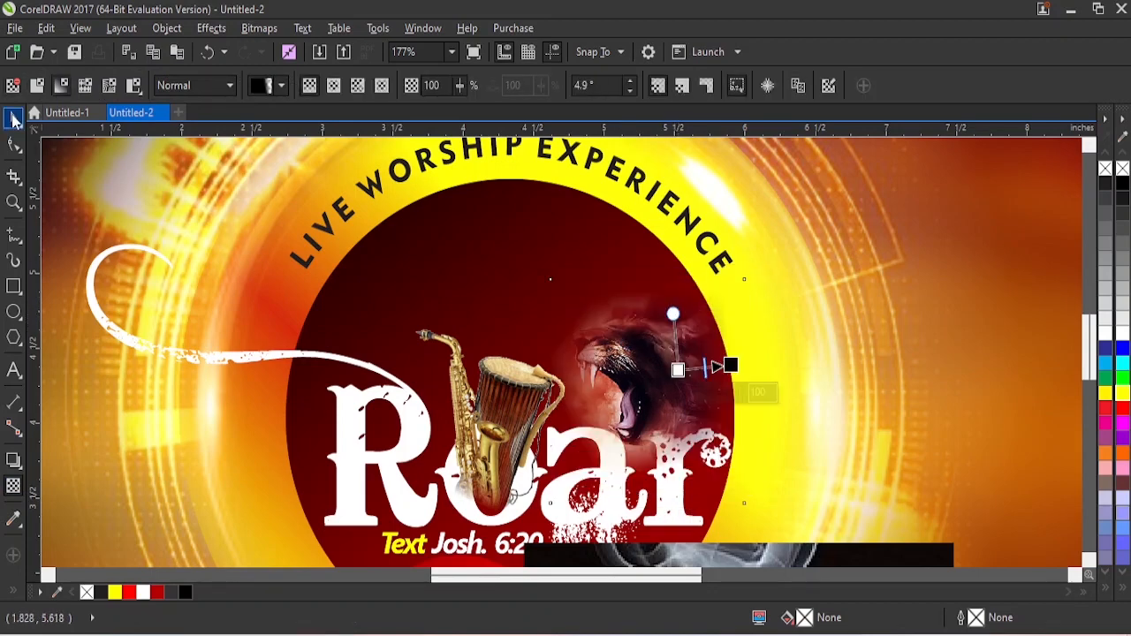
left_click(13, 119)
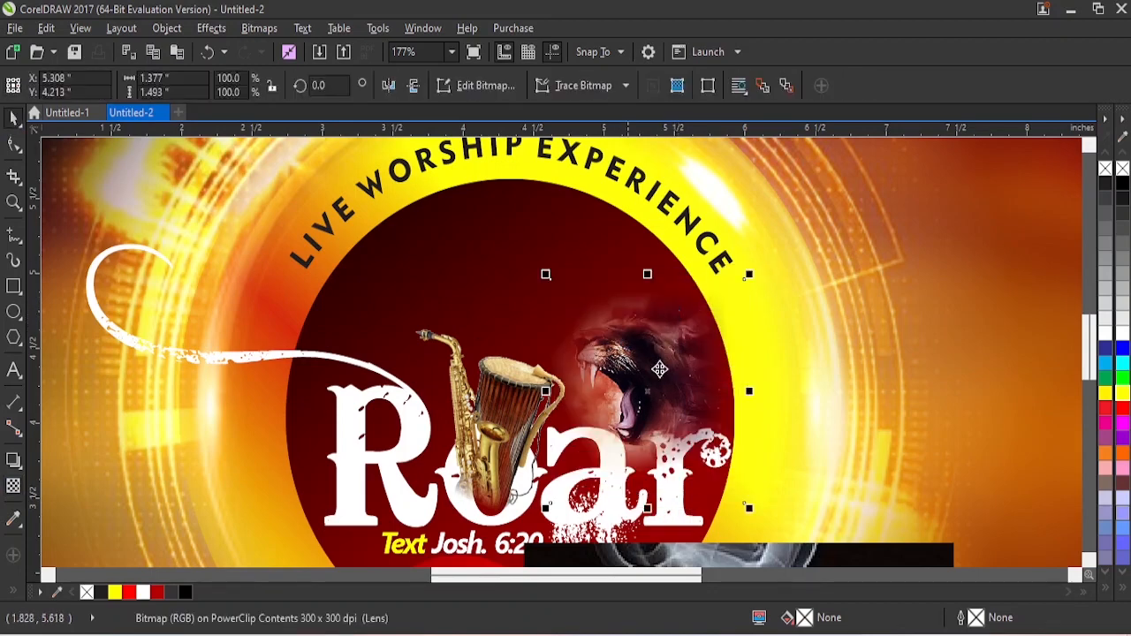
left_click_drag(643, 354, 605, 357)
left_click_drag(688, 271, 691, 274)
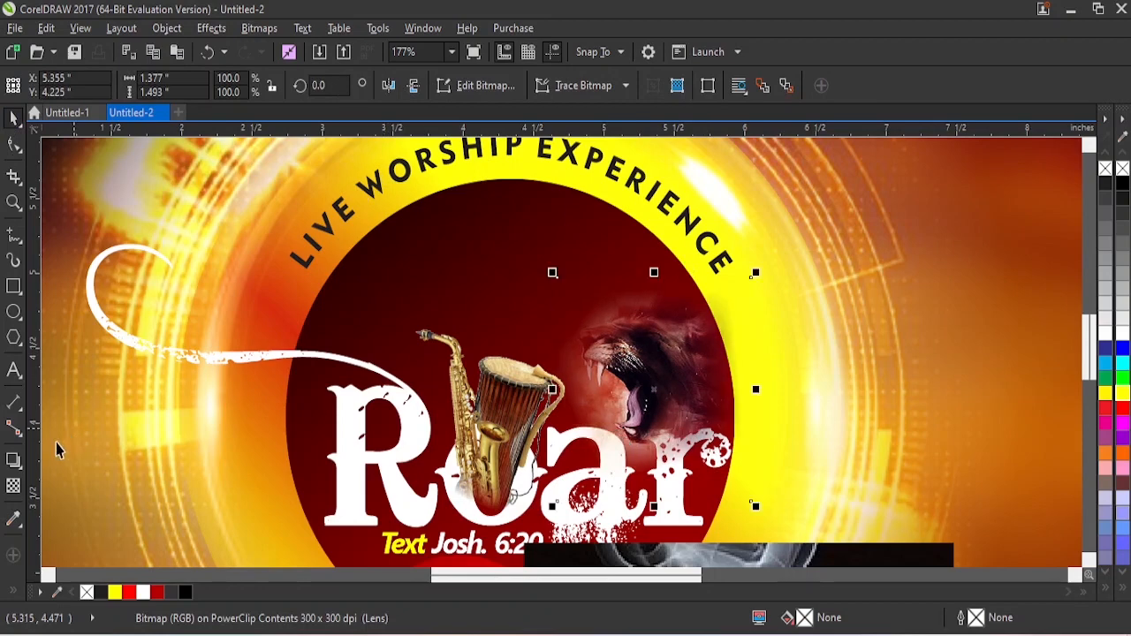
- Set the merge mode of the lion picture's transparency to Screen
left_click(13, 486)
left_click(186, 86)
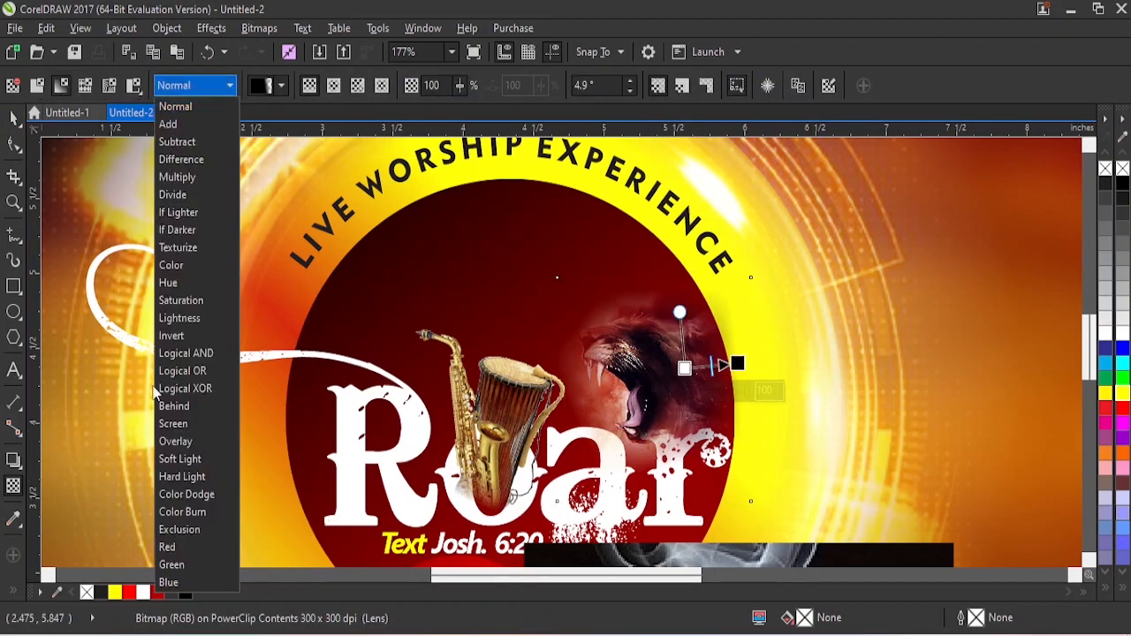
key("Return")
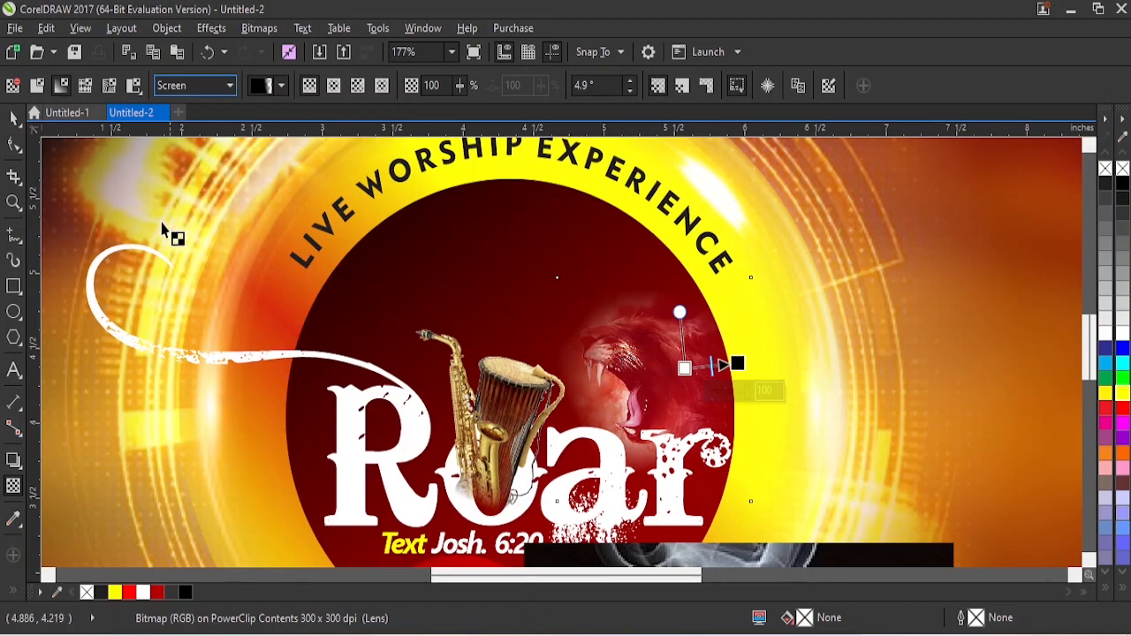
left_click(12, 119)
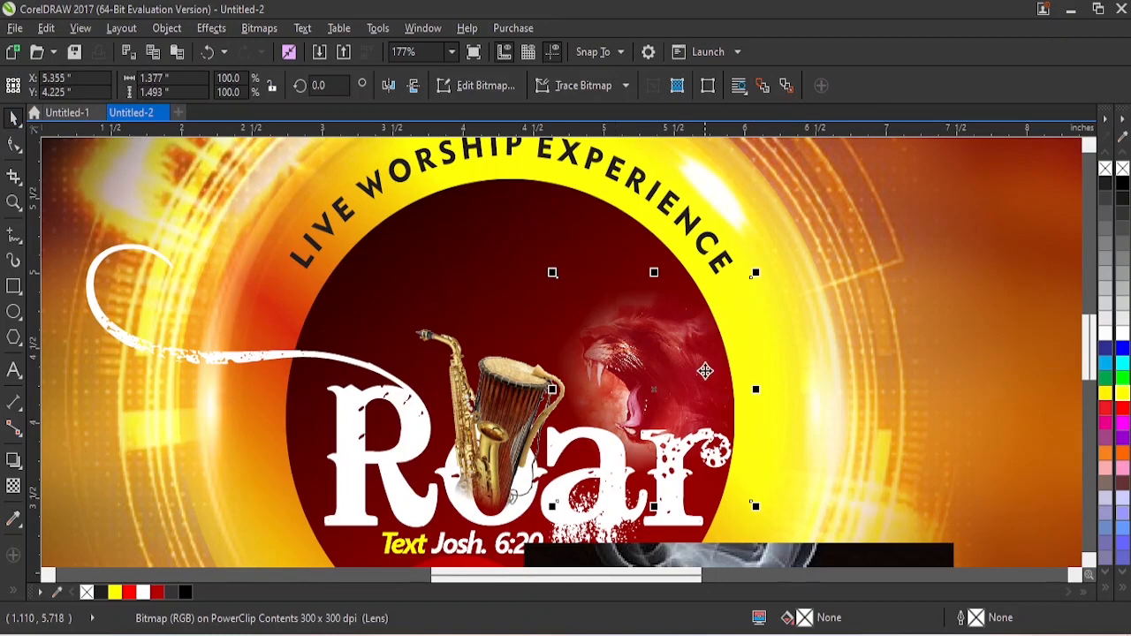
- Bring the smoke picture up over the instruments and rotate it 90°
left_click_drag(891, 552, 542, 349)
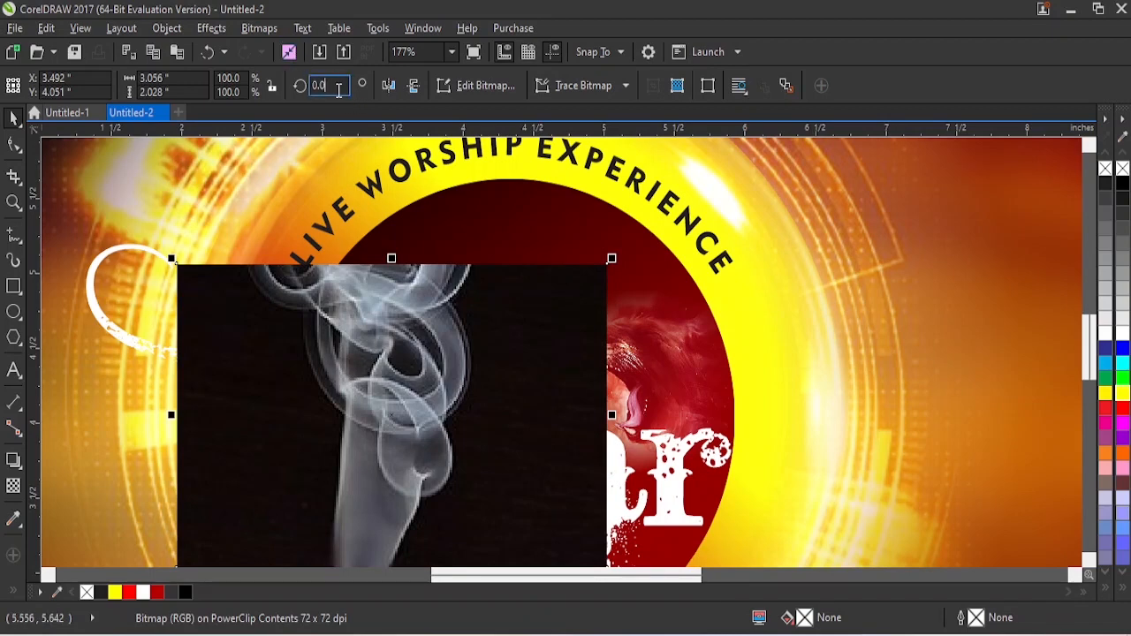
key("Return")
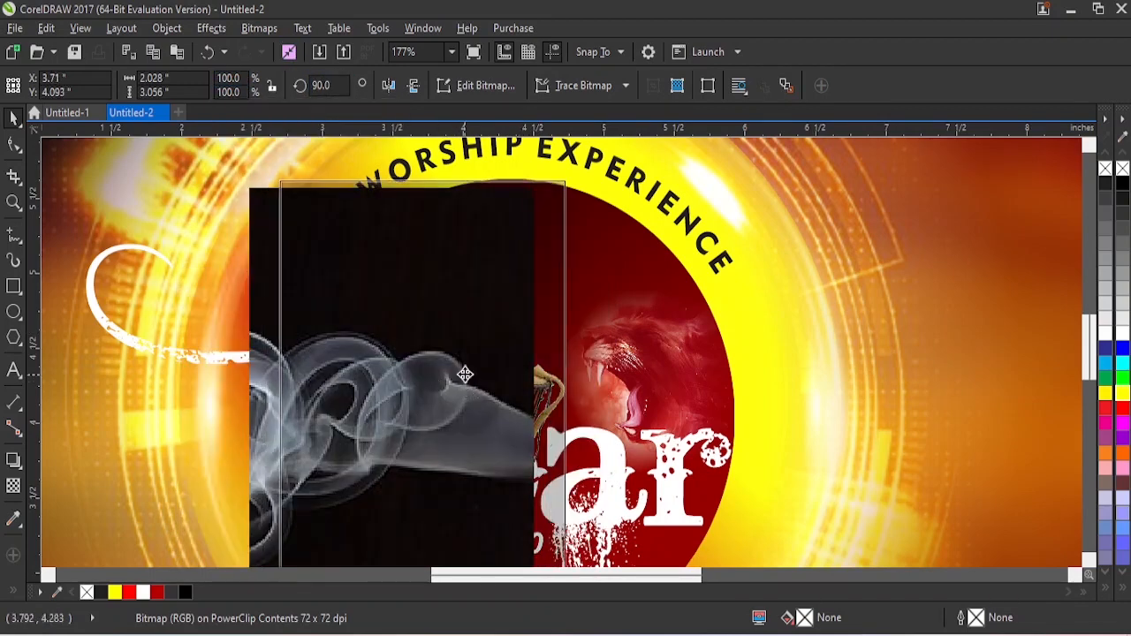
left_click_drag(462, 406, 540, 400)
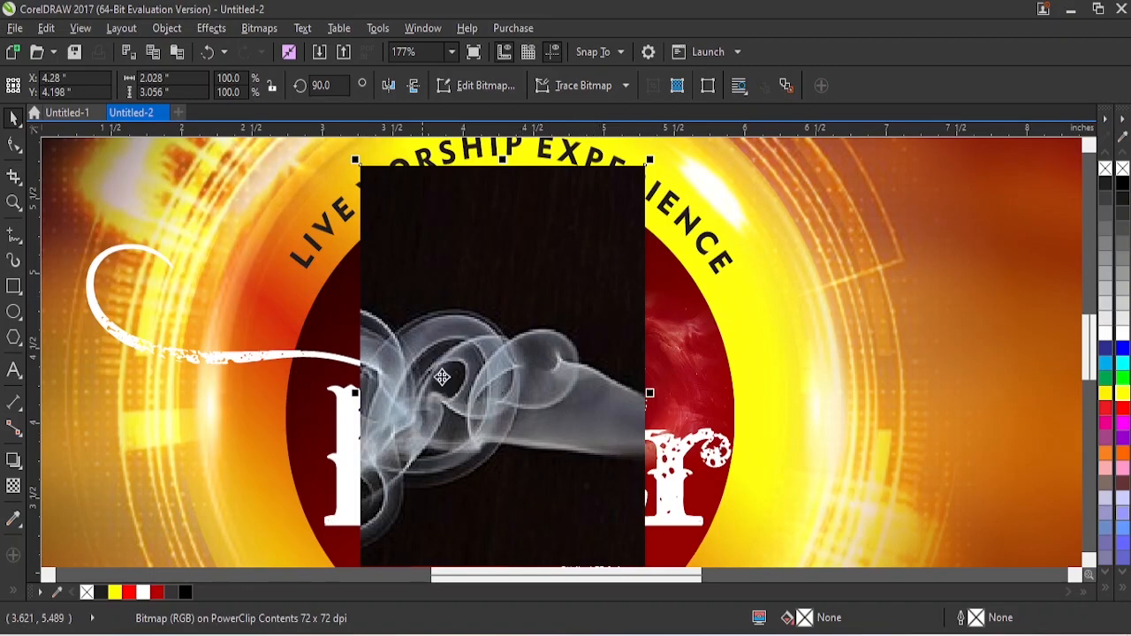
- Crop the smoke picture to about 2 × 1.62 in around the smoke and scale it down to about 1.375 × 1.113 in
left_click(15, 179)
left_click_drag(363, 303, 635, 536)
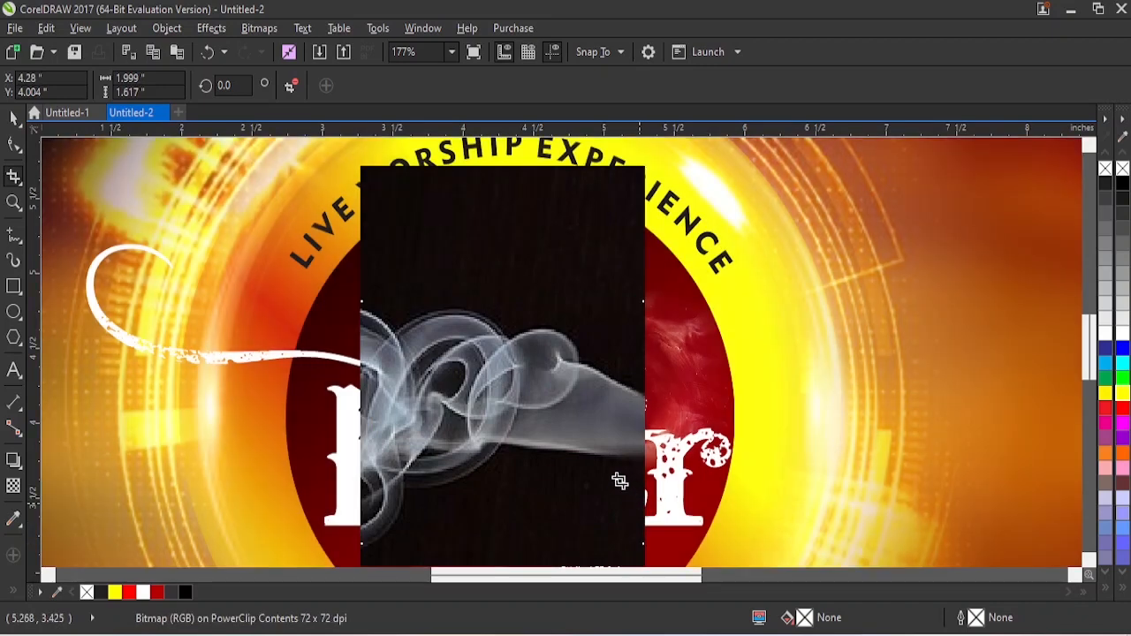
double_click(624, 403)
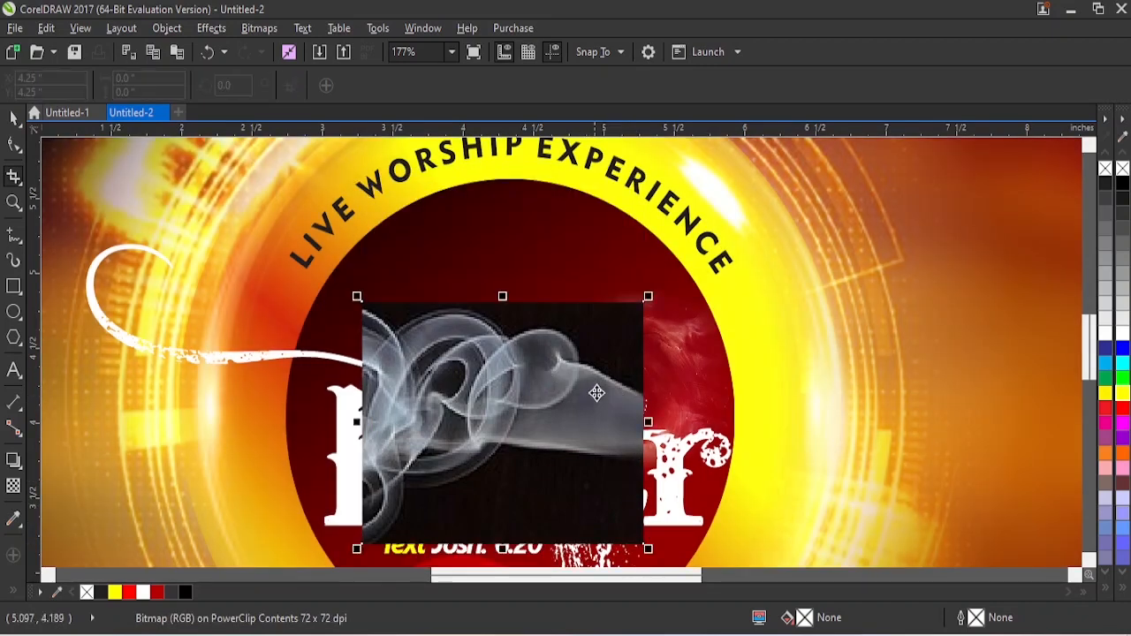
left_click_drag(652, 296, 644, 301)
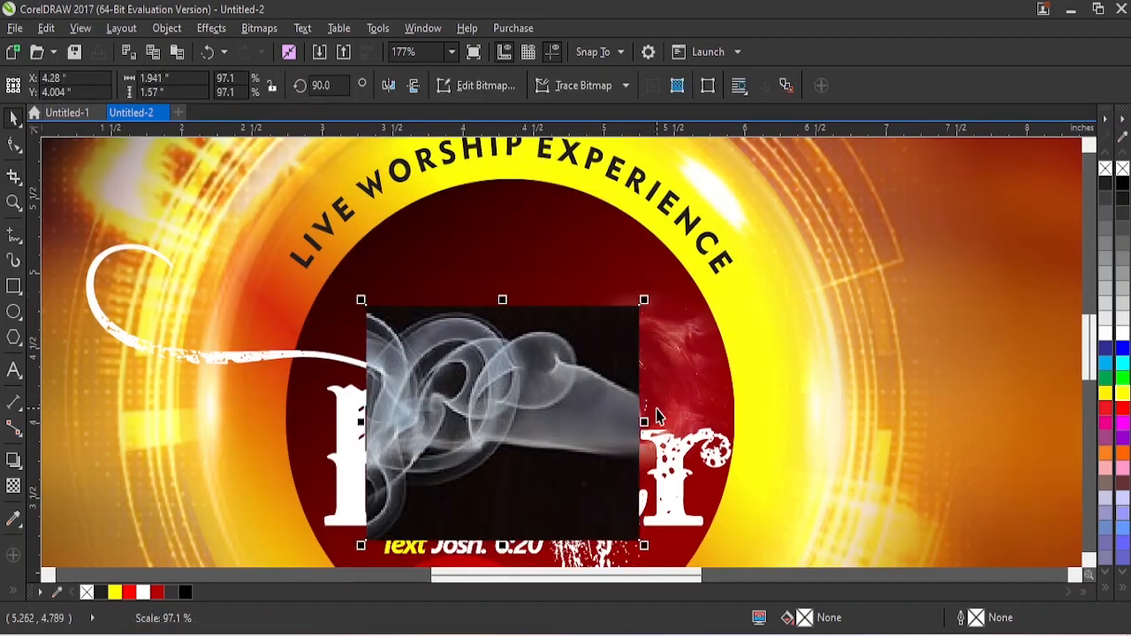
left_click_drag(644, 547, 638, 541)
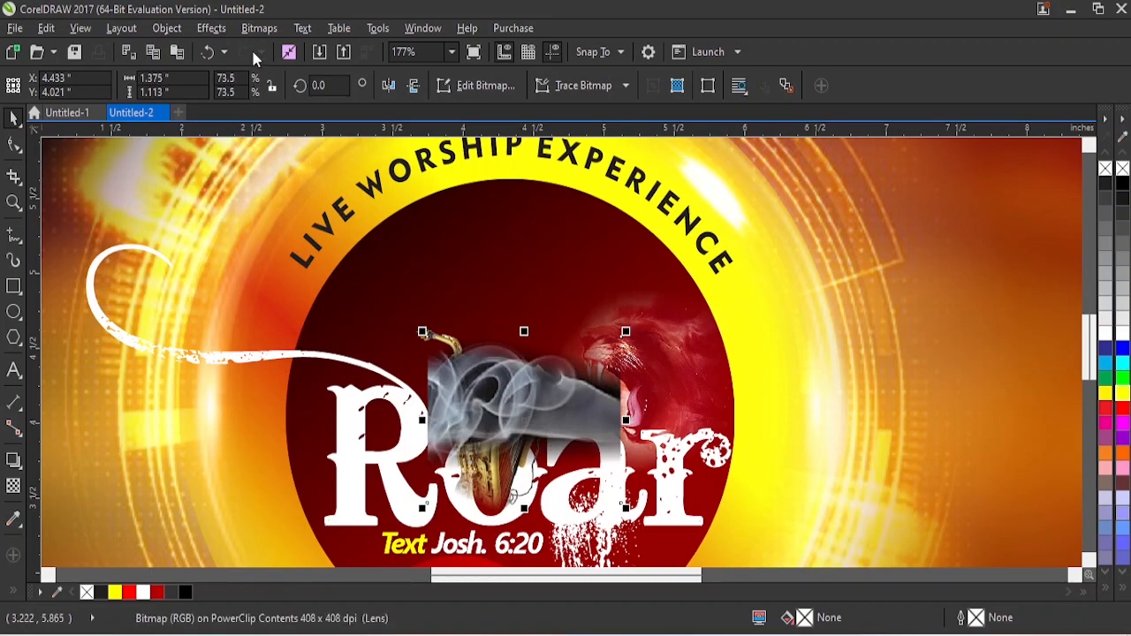
- Convert the smoke to a 300 dpi RGB bitmap with transparent background and fade its right end toward the lion's mouth with a fountain transparency
left_click(260, 34)
left_click(269, 48)
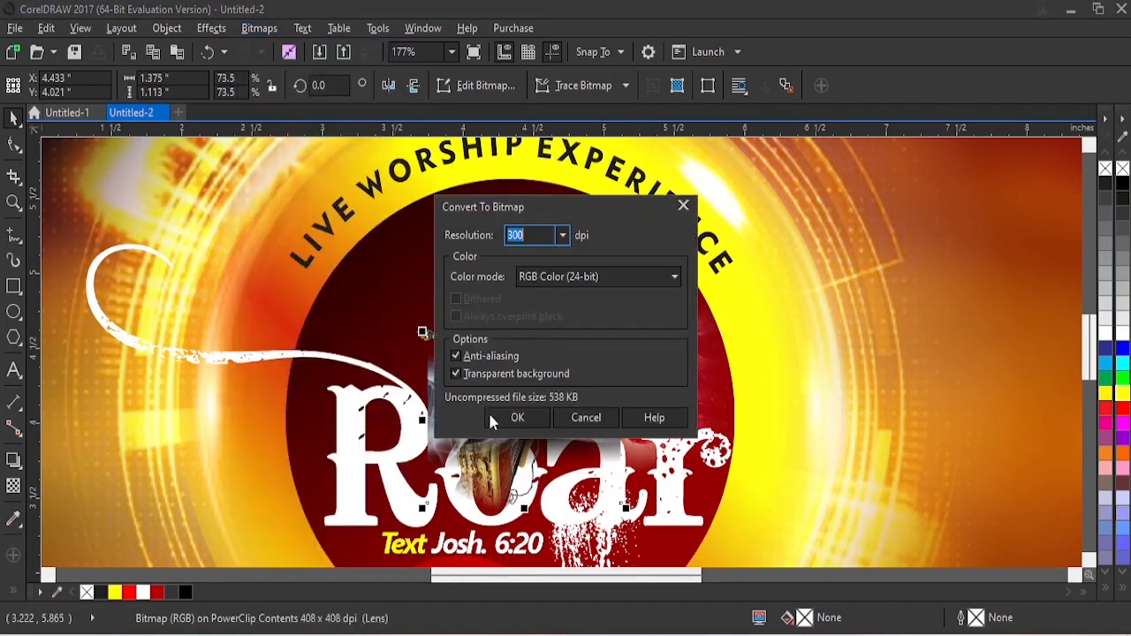
left_click(520, 417)
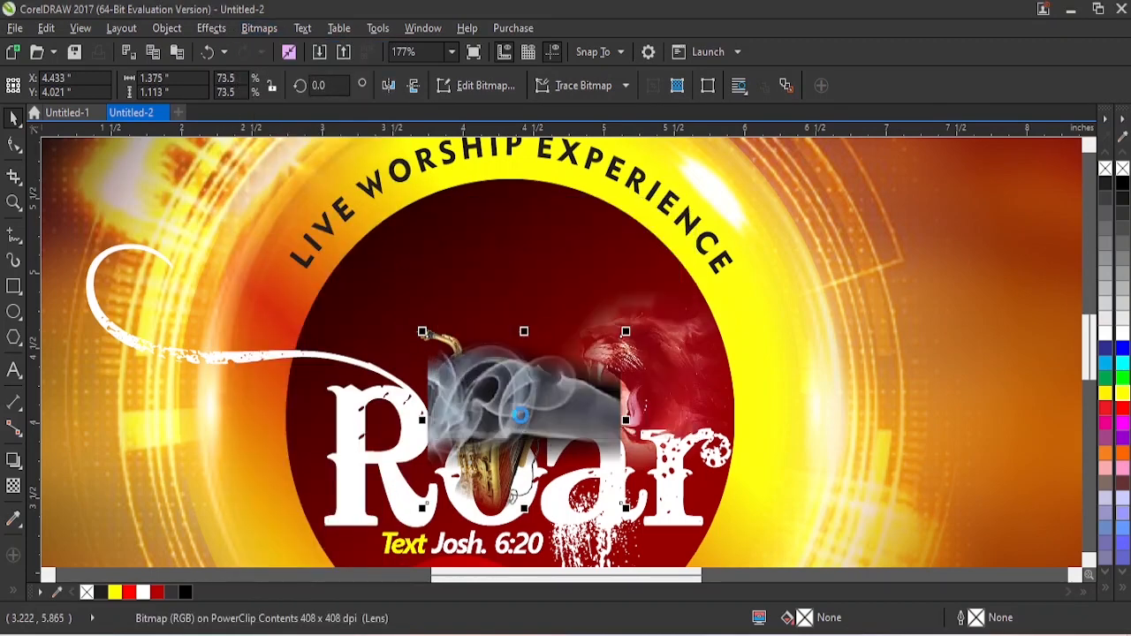
left_click(13, 485)
left_click_drag(587, 408, 618, 413)
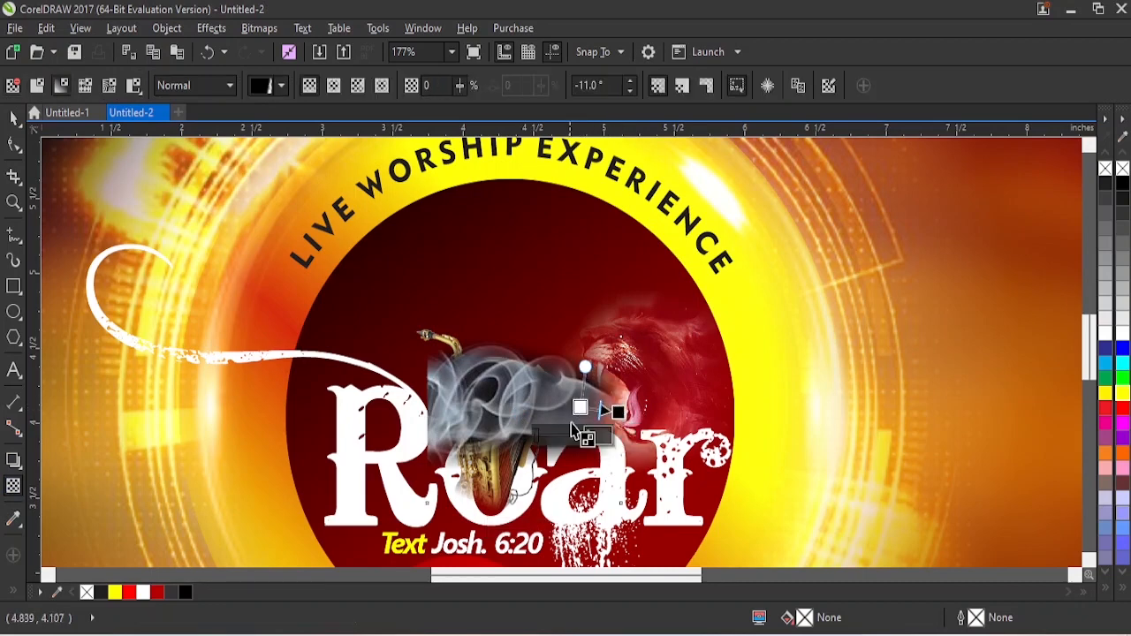
left_click(15, 118)
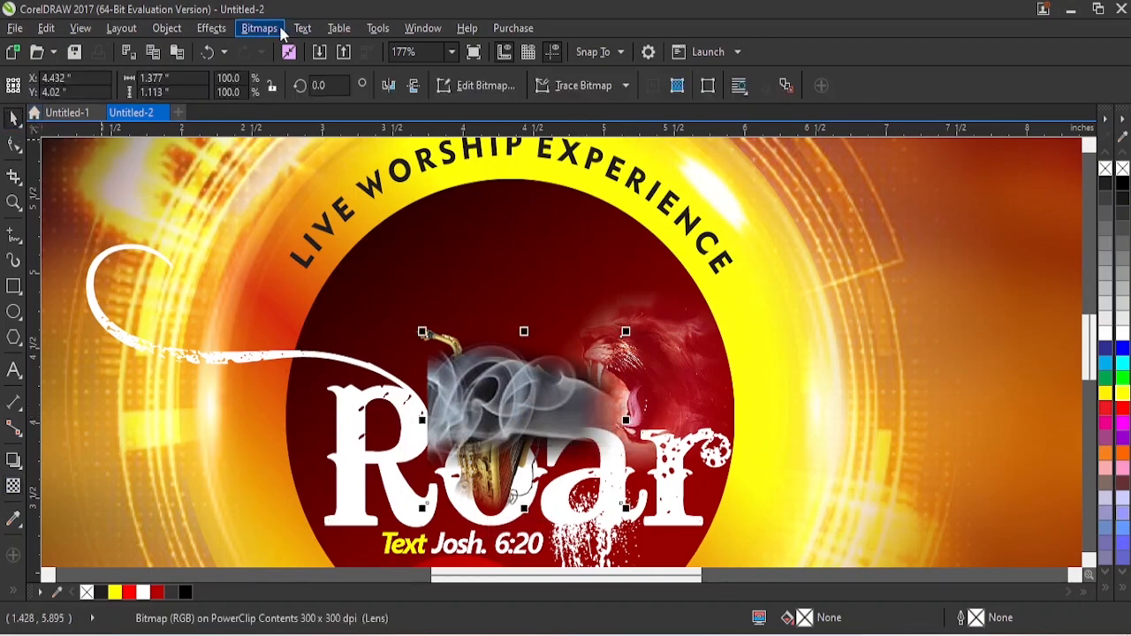
- Convert the smoke to a 300 dpi RGB bitmap with transparent background and fade its saxophone-side end with a fountain transparency
left_click(265, 29)
left_click(305, 51)
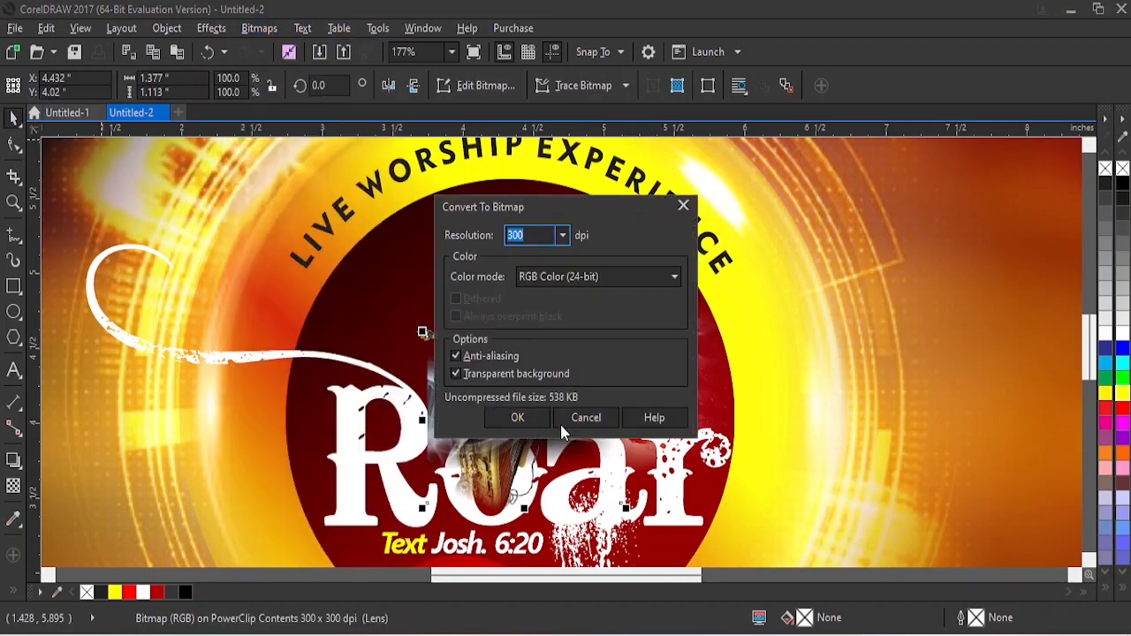
left_click(507, 422)
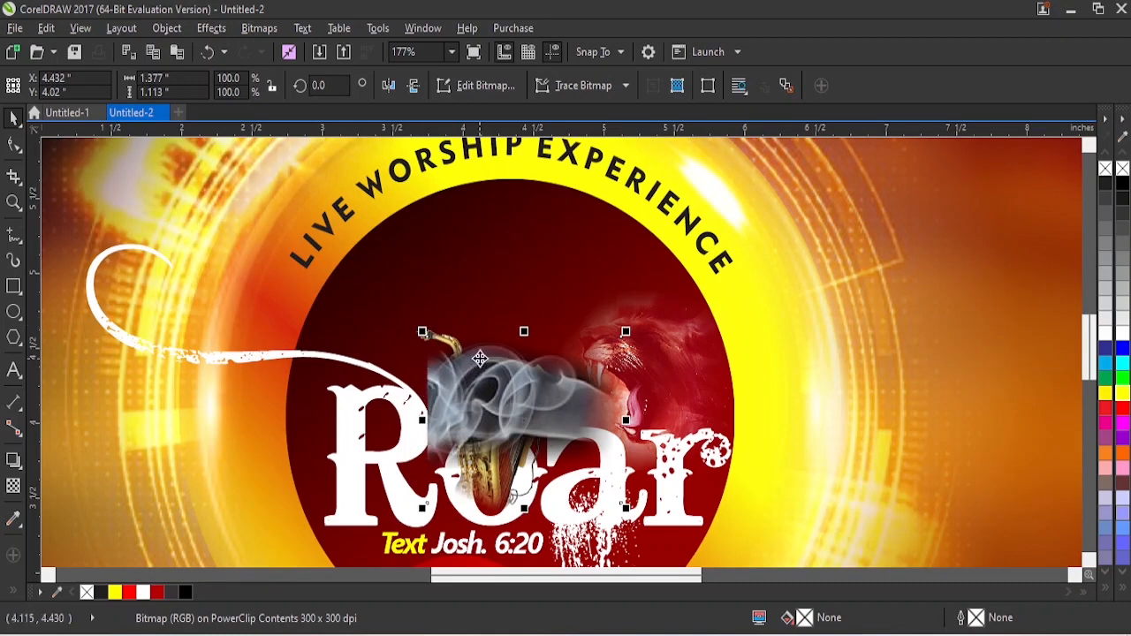
left_click(14, 485)
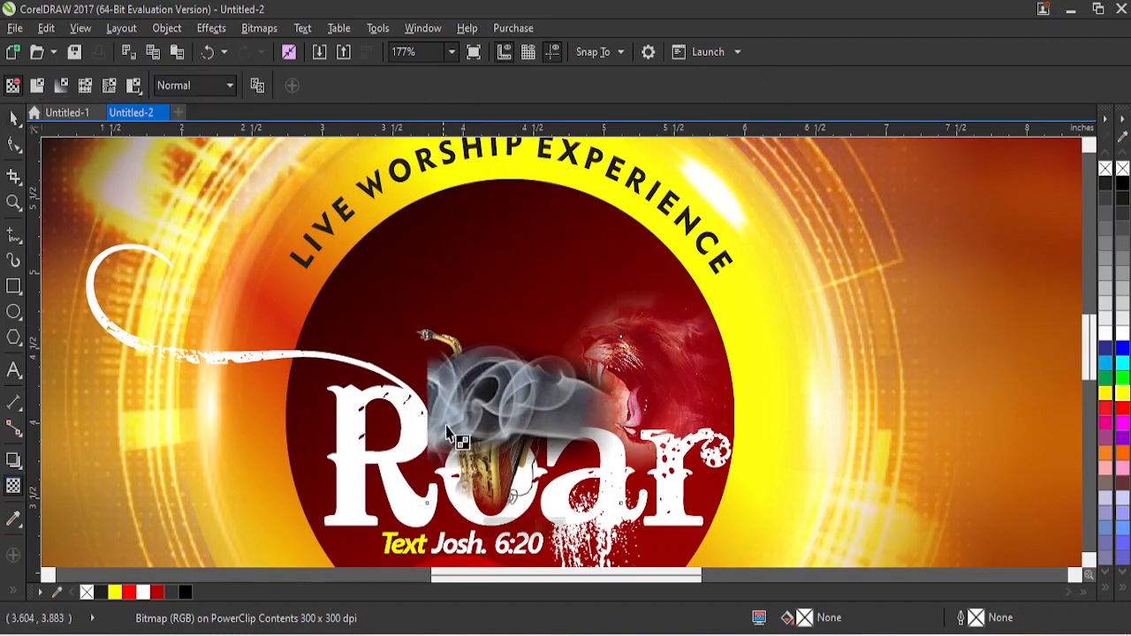
left_click_drag(435, 405, 476, 406)
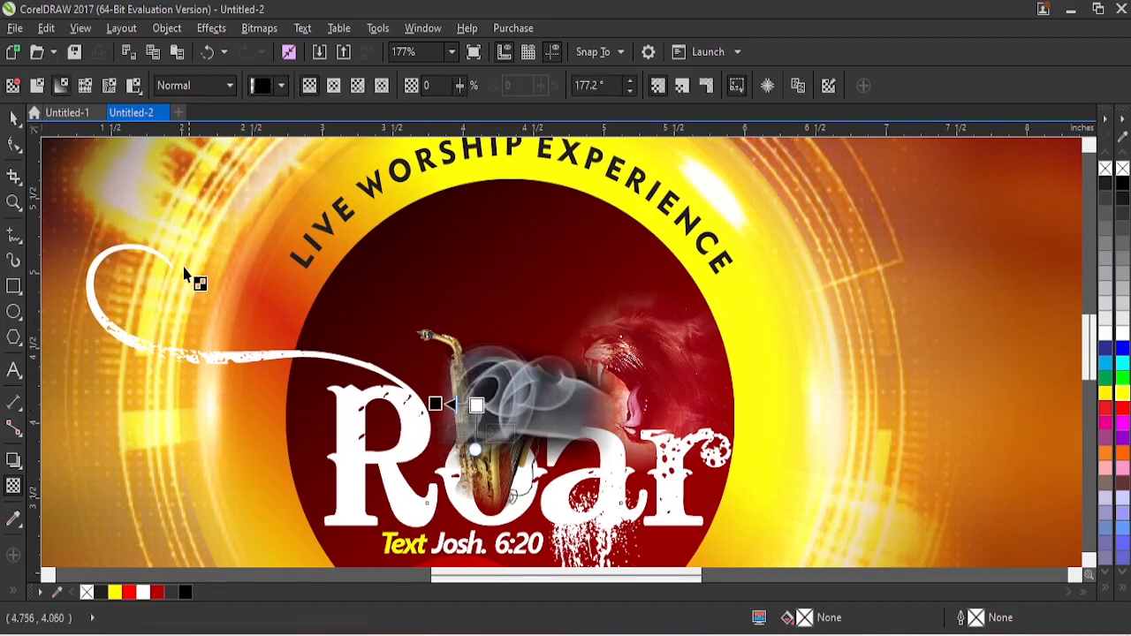
- Scale the smoke picture down to about 1.261 × 1.02 in and move it up toward the lion's mouth
left_click(13, 117)
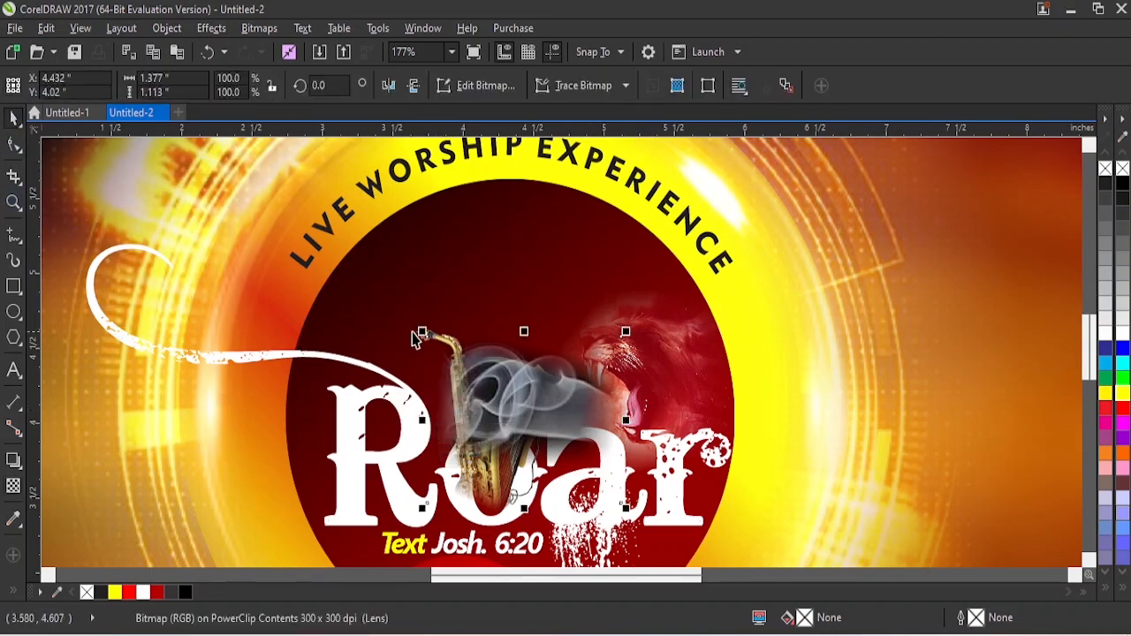
left_click_drag(415, 339, 432, 346)
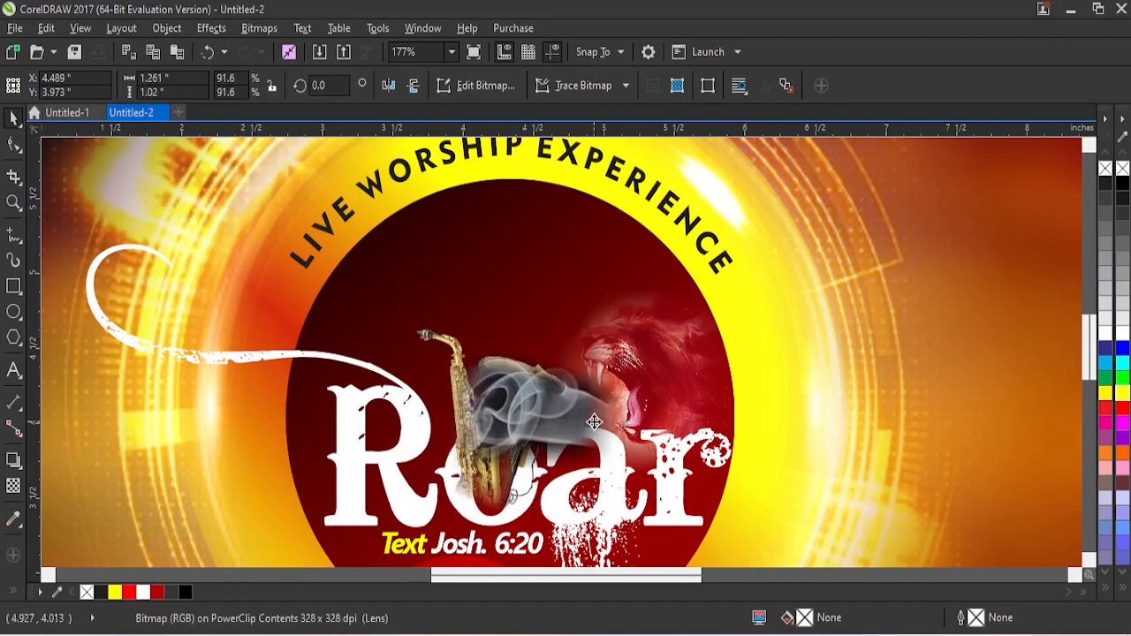
left_click_drag(594, 422, 606, 404)
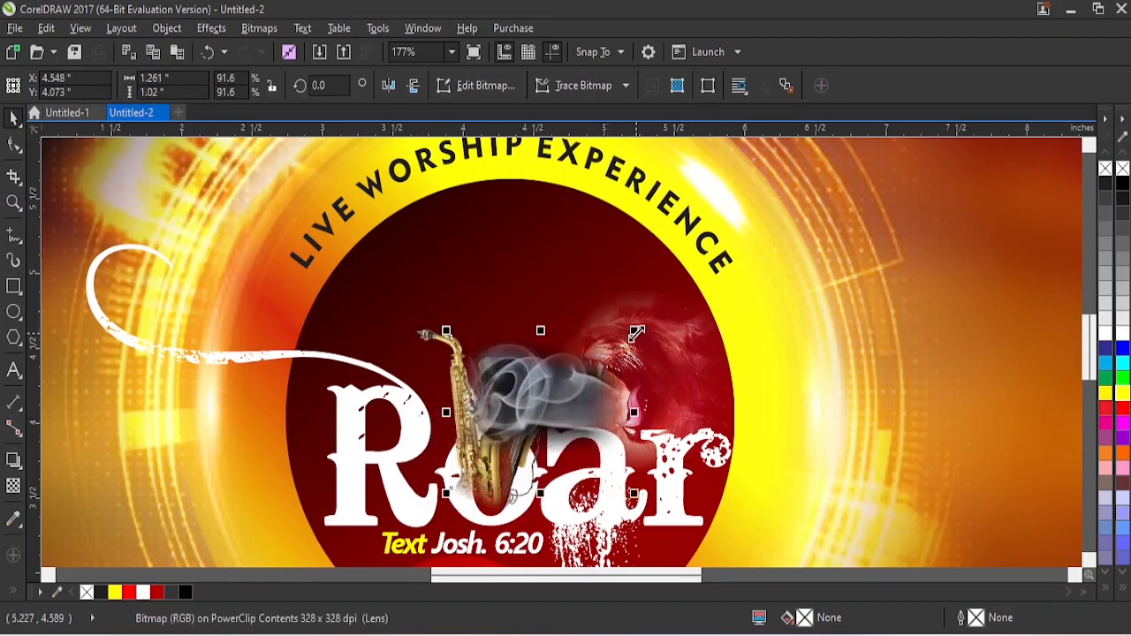
- Convert the resized smoke to a bitmap again and set its transparency merge mode to Screen
left_click(262, 31)
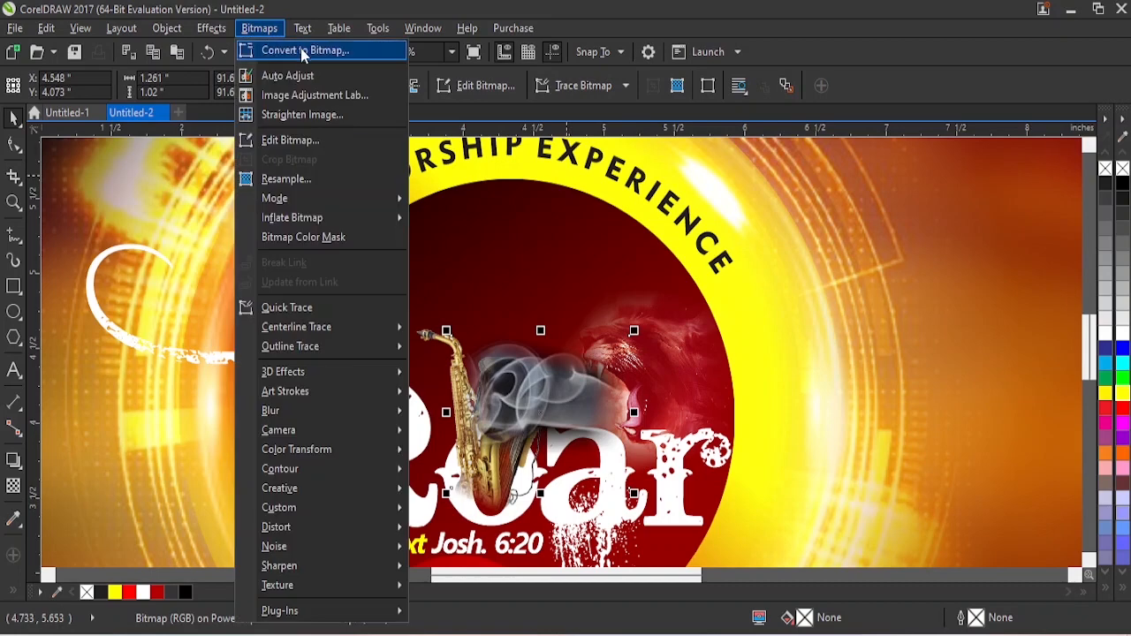
left_click(301, 48)
left_click(522, 417)
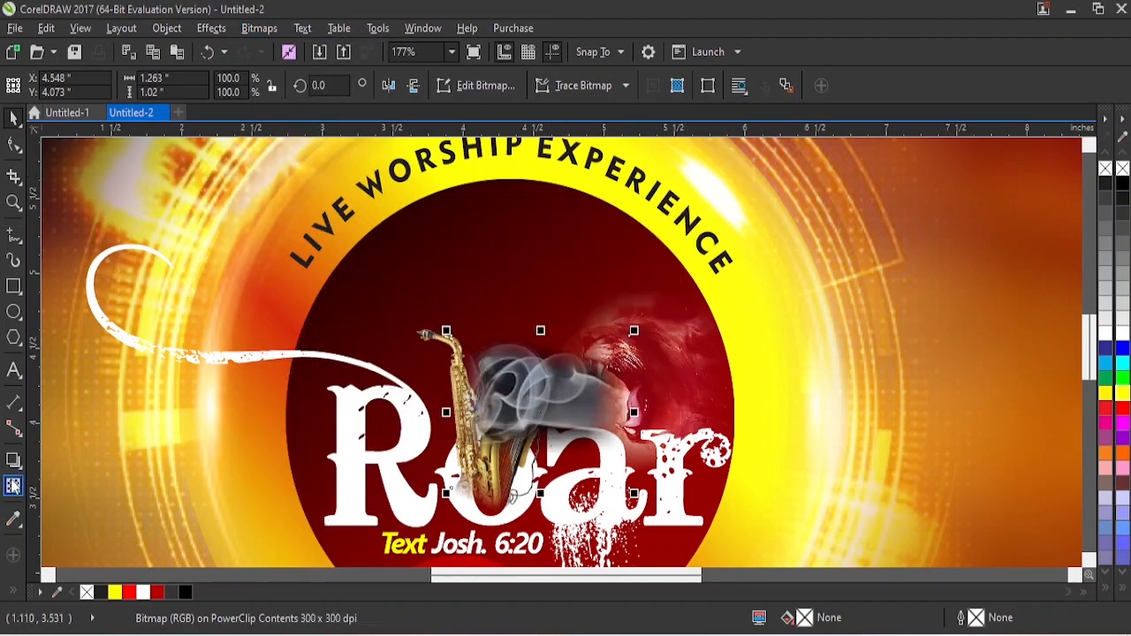
left_click(13, 485)
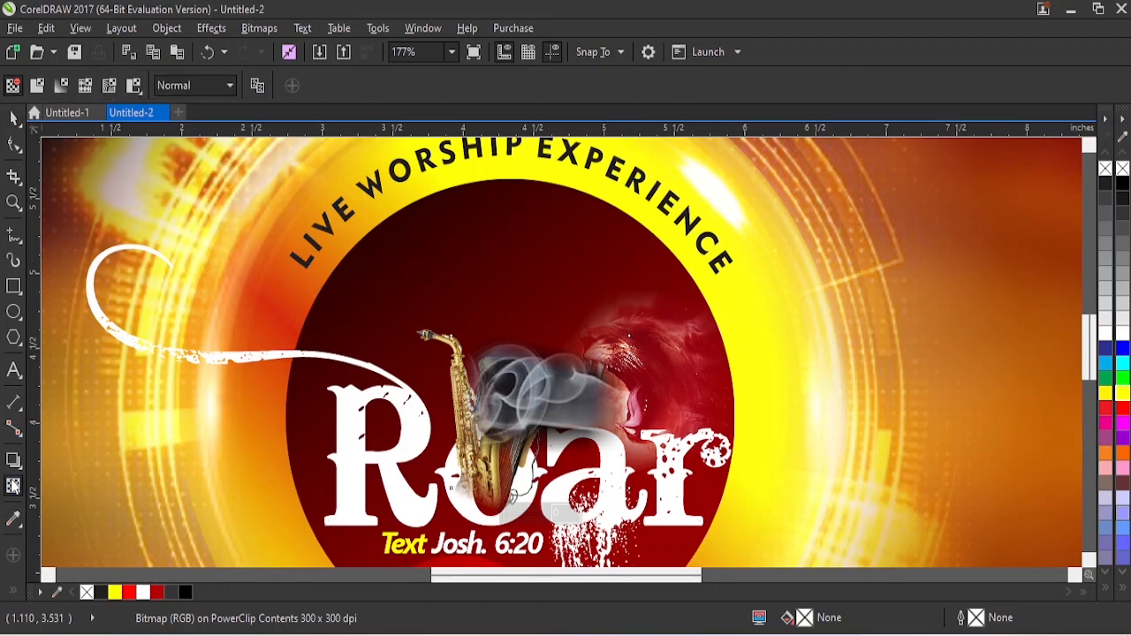
left_click(225, 85)
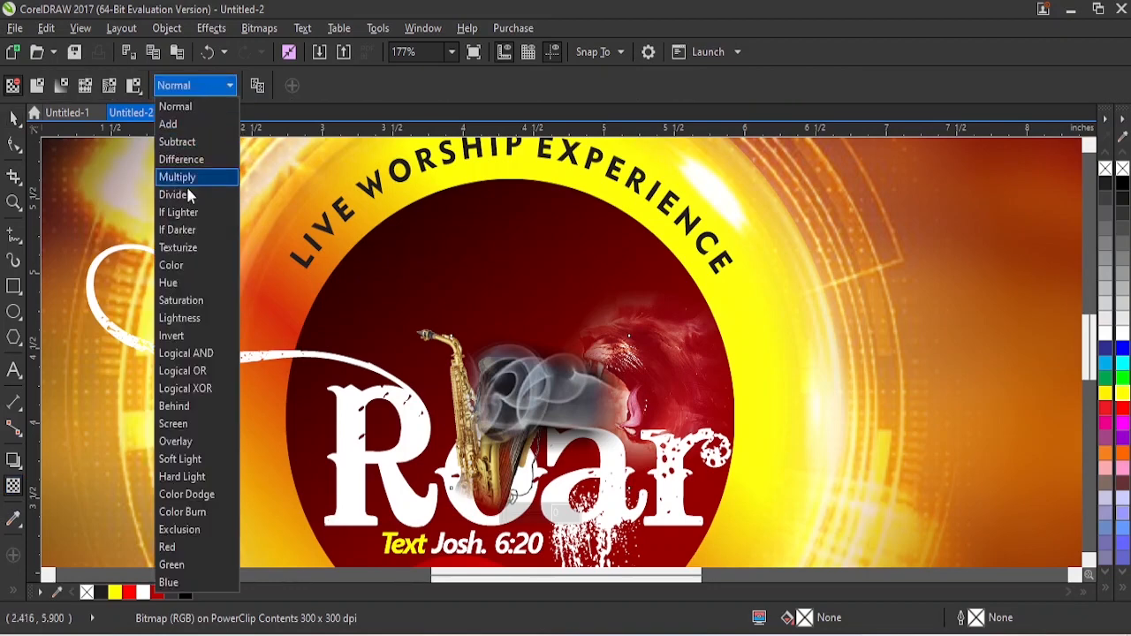
left_click(184, 425)
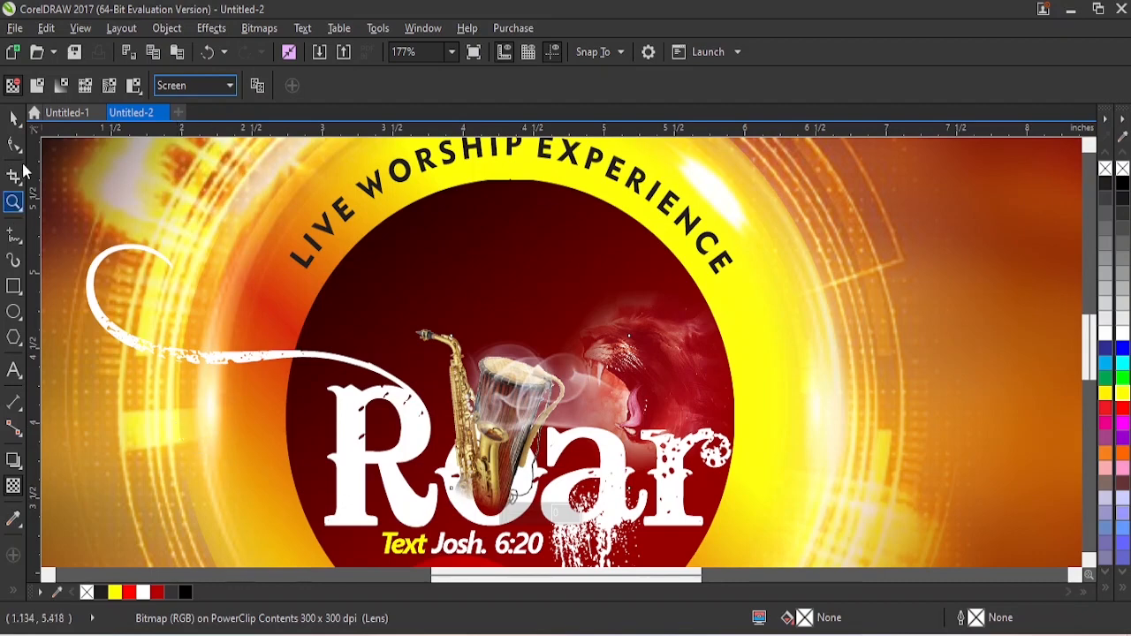
- Scale the smoke to about 1.229 × 0.993 in, shift it toward the lion, rotate it about 0.8° and finish editing the PowerClip contents
left_click(13, 117)
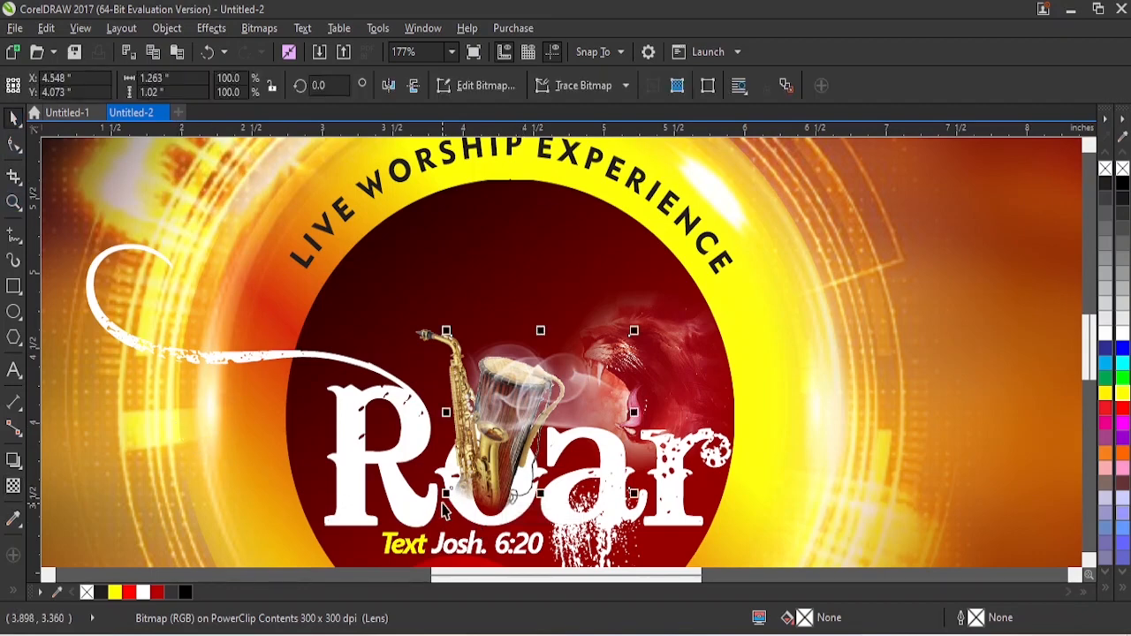
left_click_drag(446, 492, 467, 515)
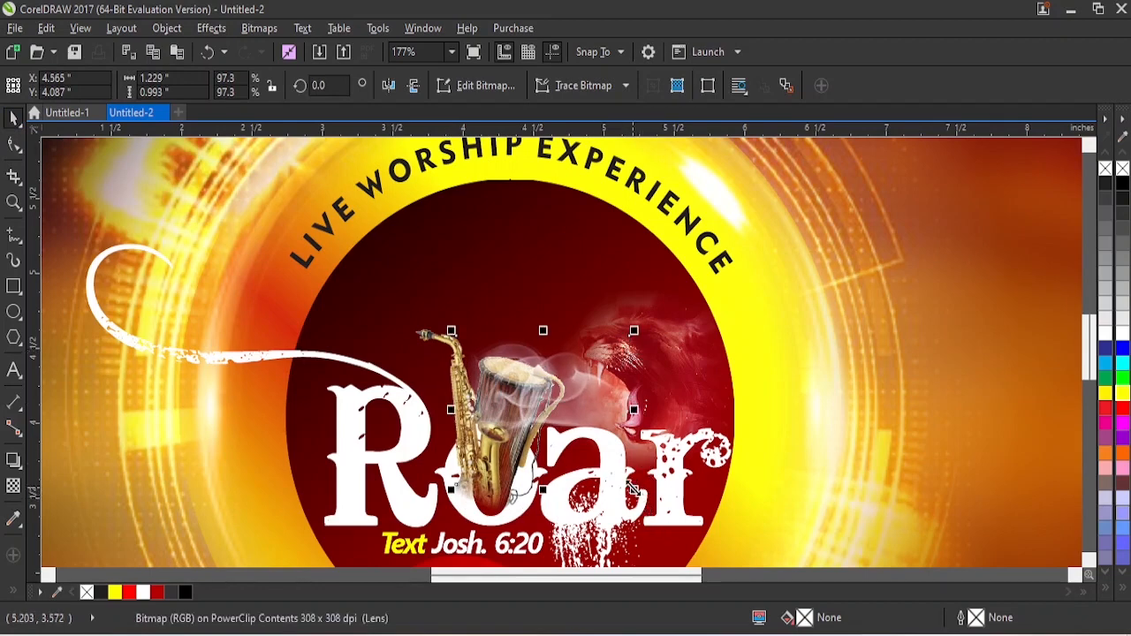
left_click_drag(600, 398, 608, 393)
left_click(626, 363)
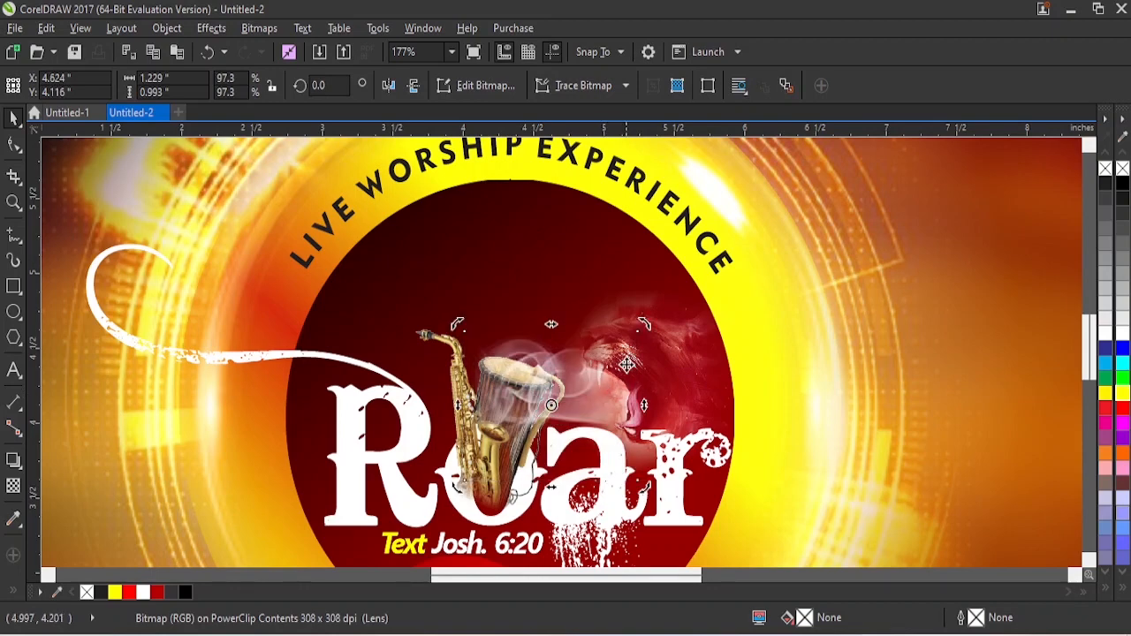
left_click_drag(651, 323, 646, 318)
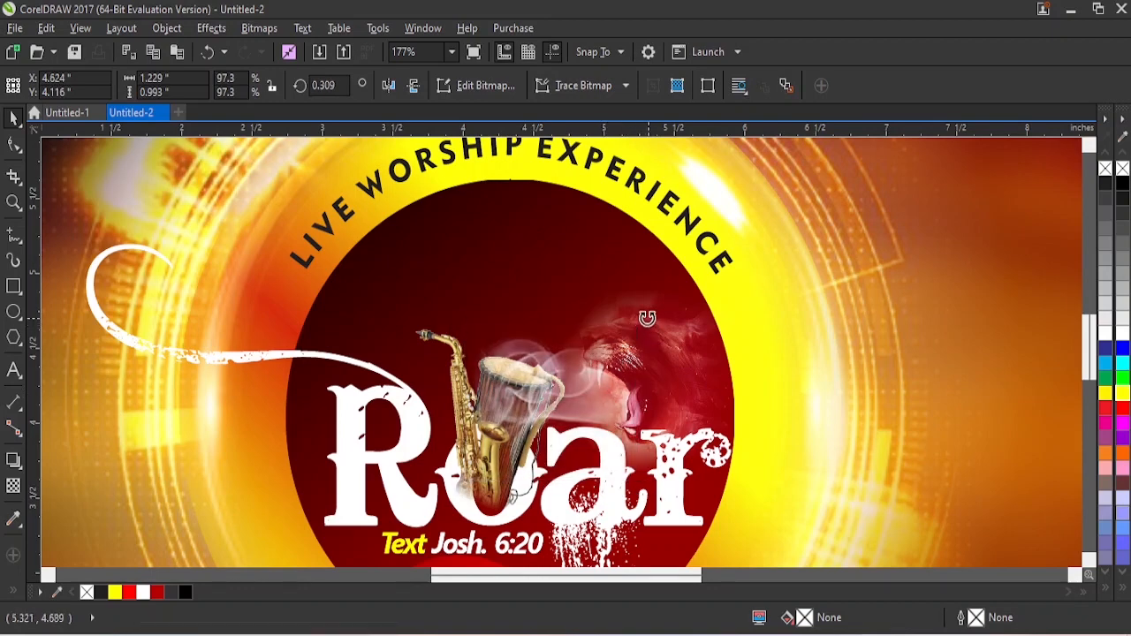
right_click(540, 377)
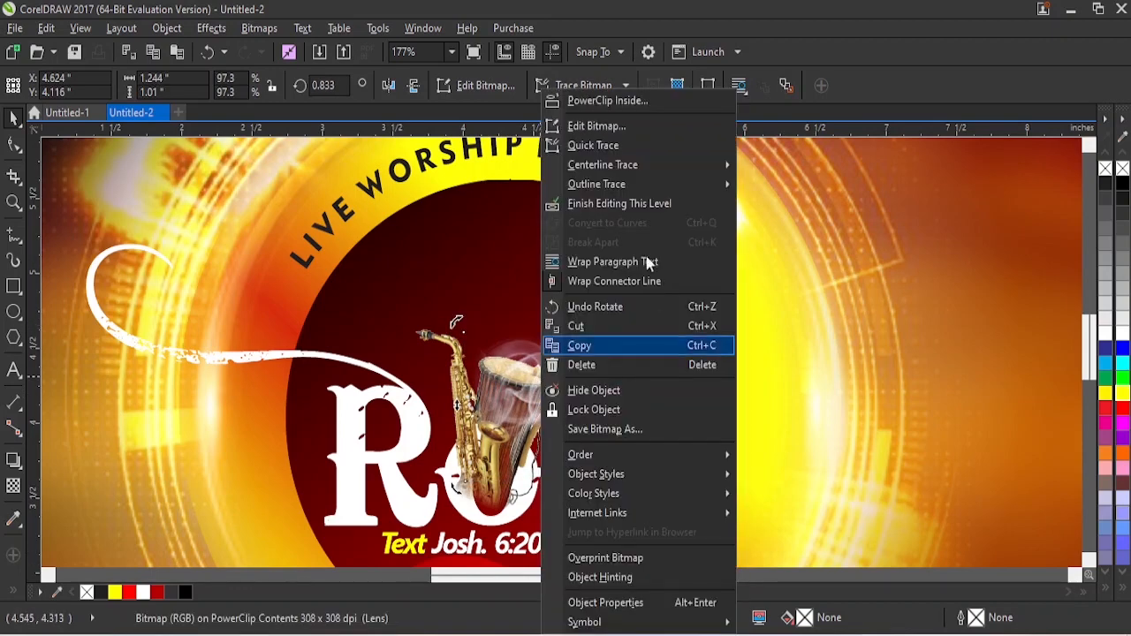
left_click(629, 206)
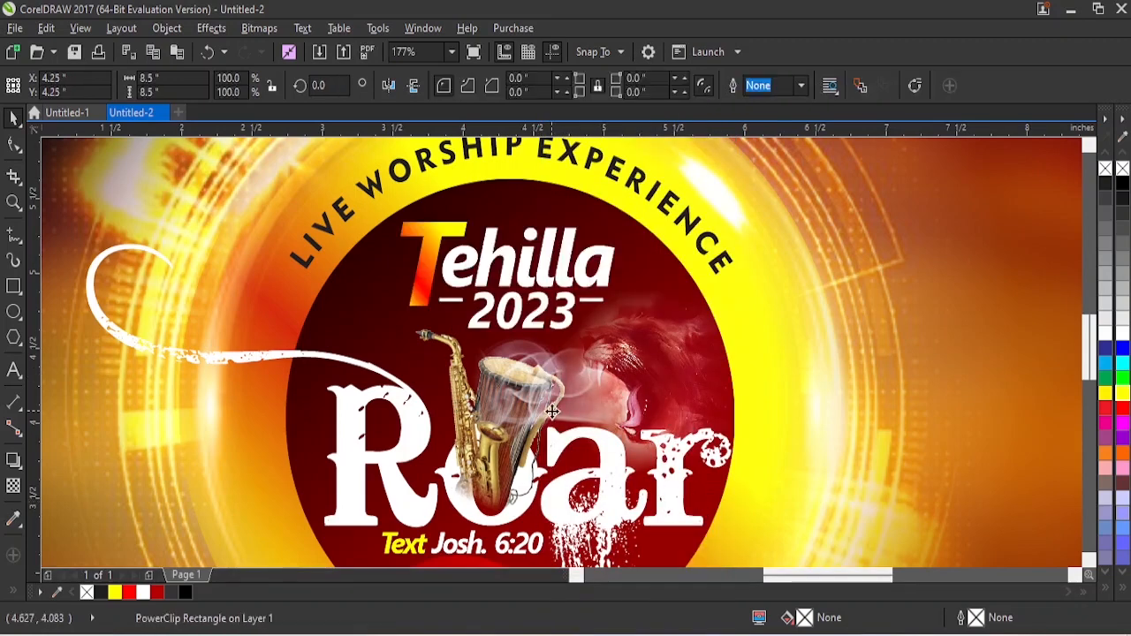
key("F4")
left_click(800, 313)
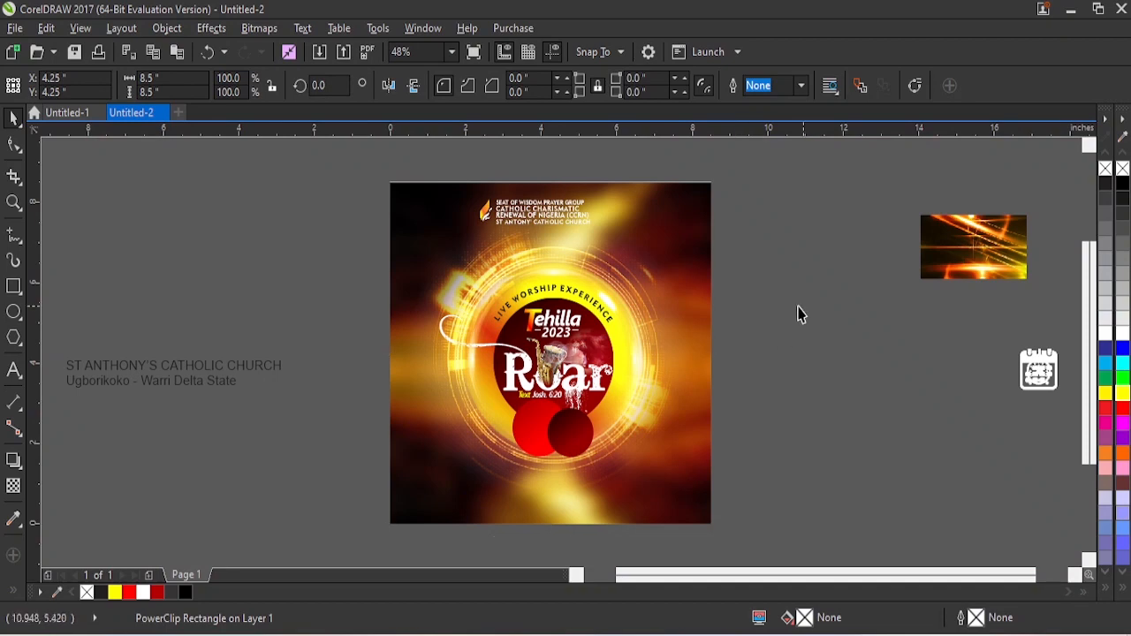
right_click(697, 353)
left_click(734, 146)
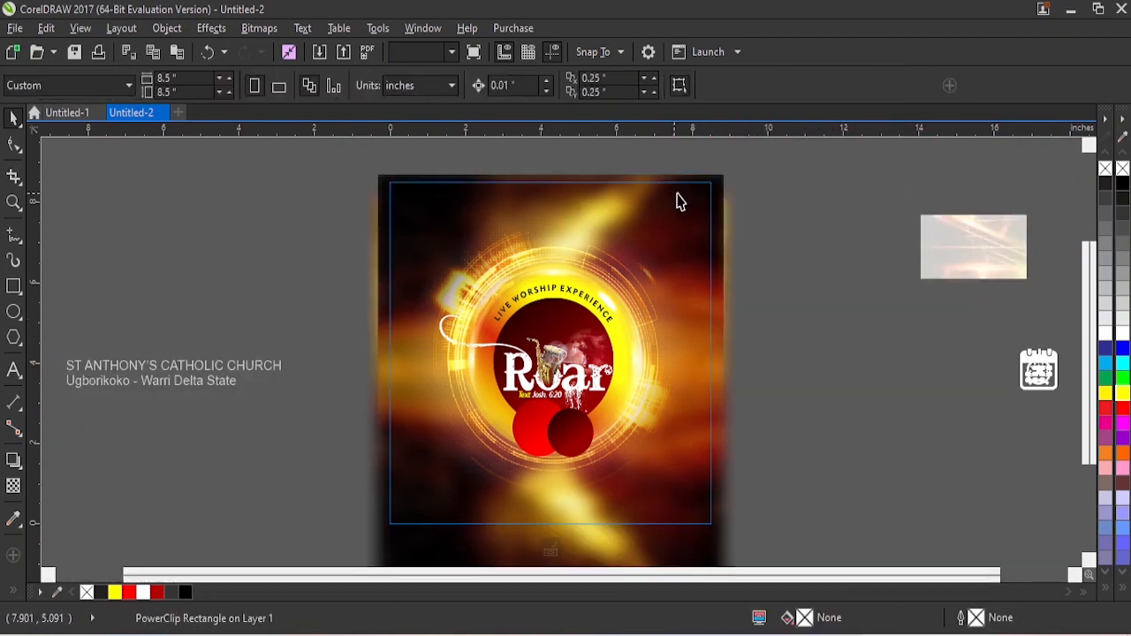
right_click(635, 321)
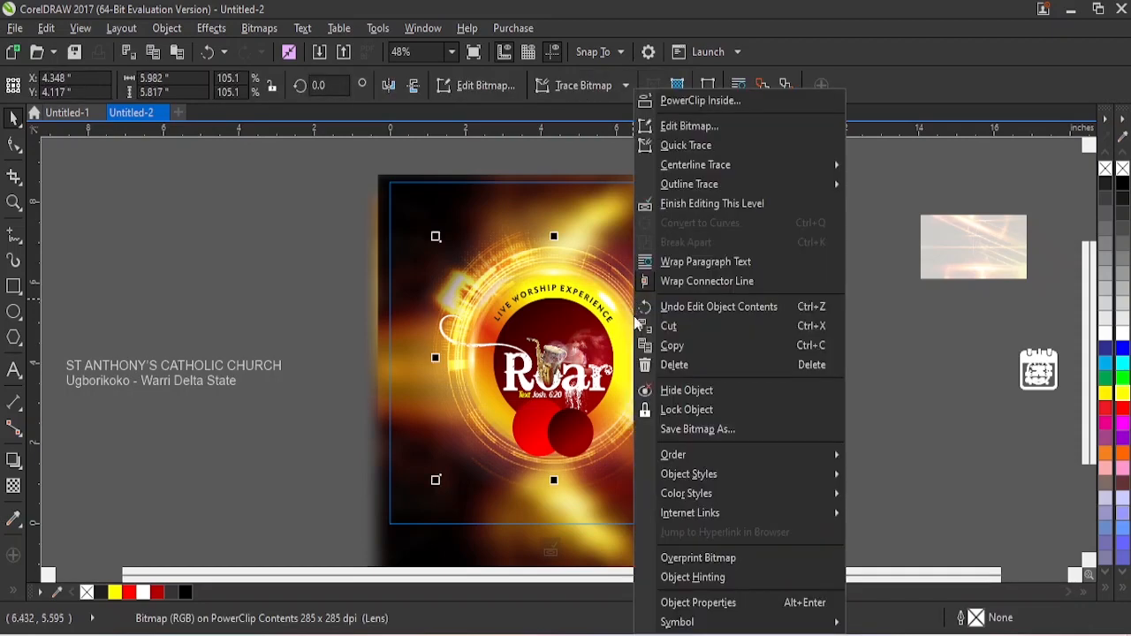
left_click(703, 204)
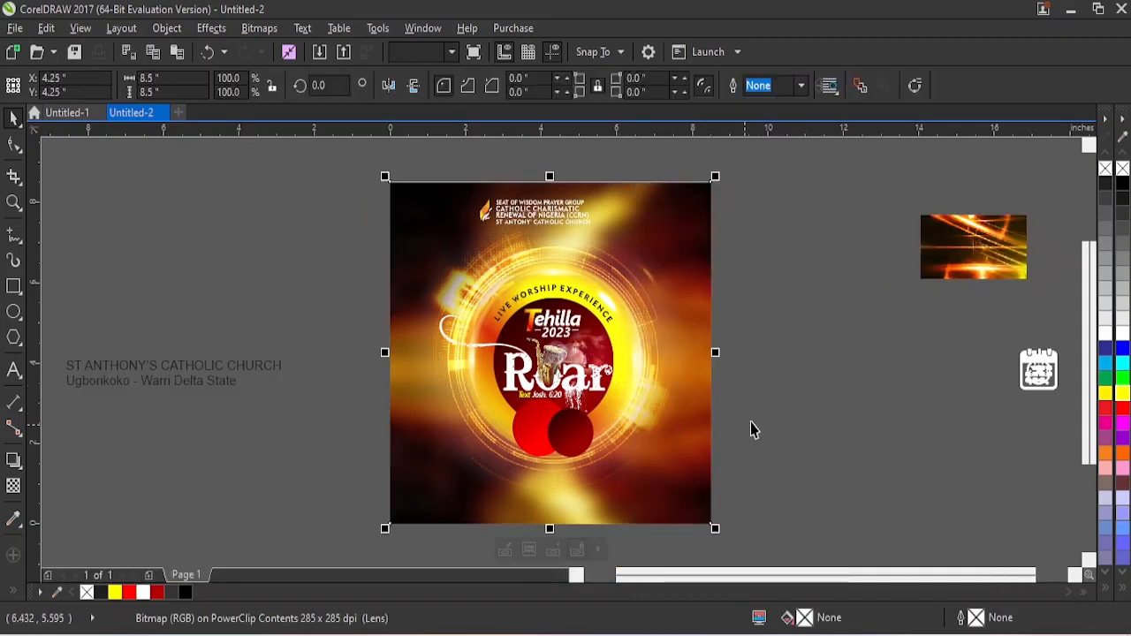
left_click(635, 555)
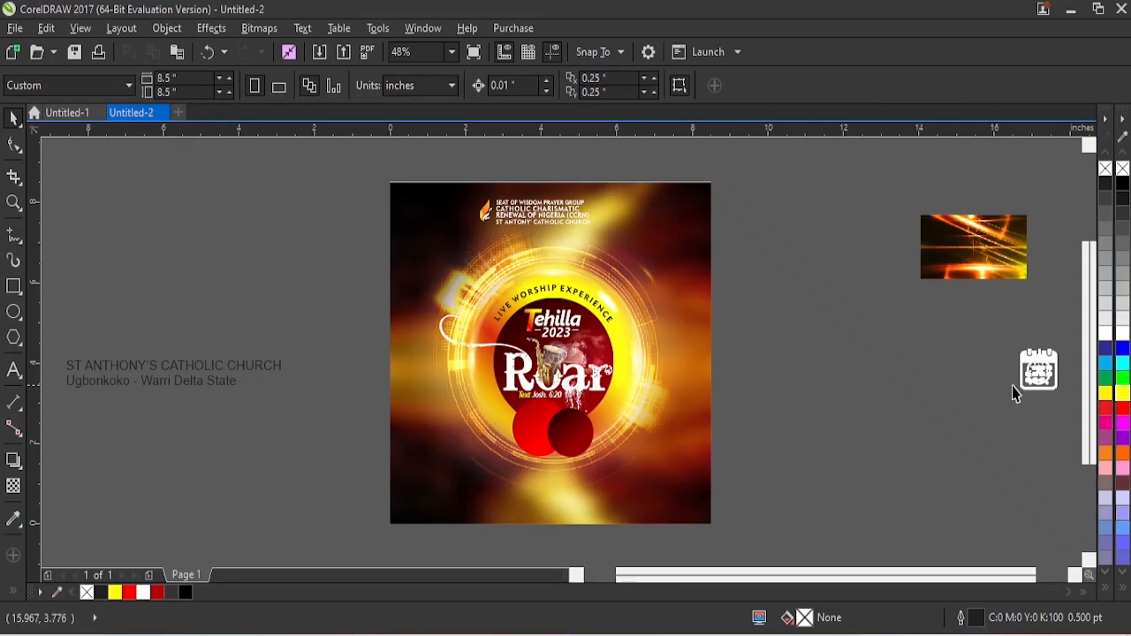
- Place the calendar icon at about 0.274 × 0.285 in on the bright red circle and the clock icon on the dark red circle
left_click(1039, 372)
left_click_drag(1038, 373, 658, 426)
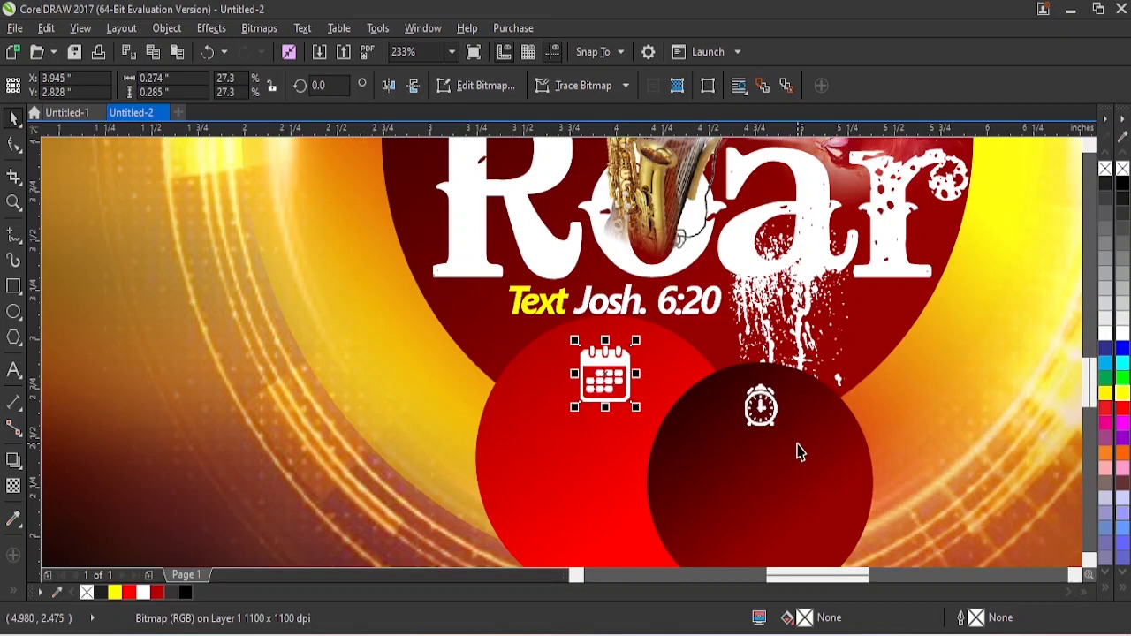
scroll(798, 446, "down", 2)
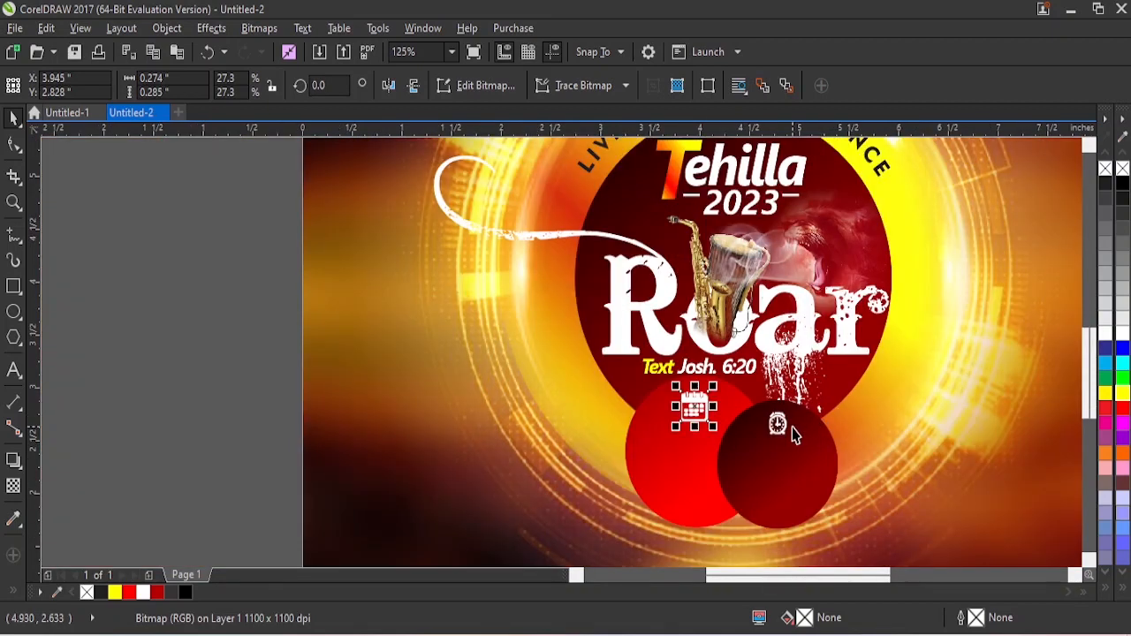
scroll(793, 433, "down", 2)
- Move the two-line church name and location text onto the flyer's lower edge, centred, in a bold white font
left_click(712, 367)
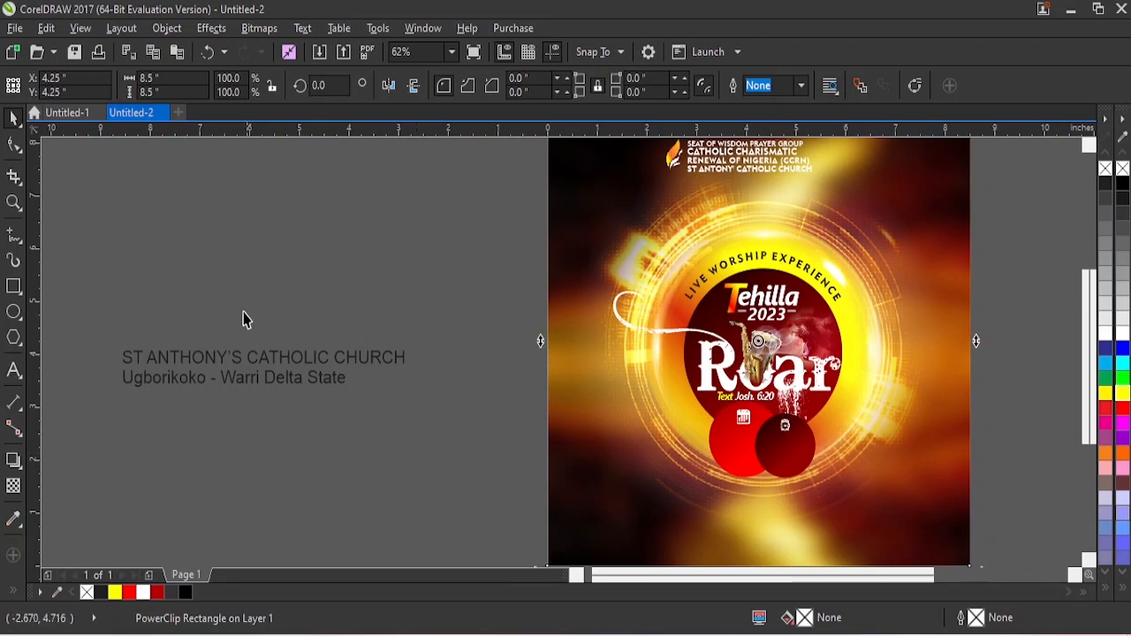
left_click(213, 357)
left_click_drag(213, 357, 789, 520)
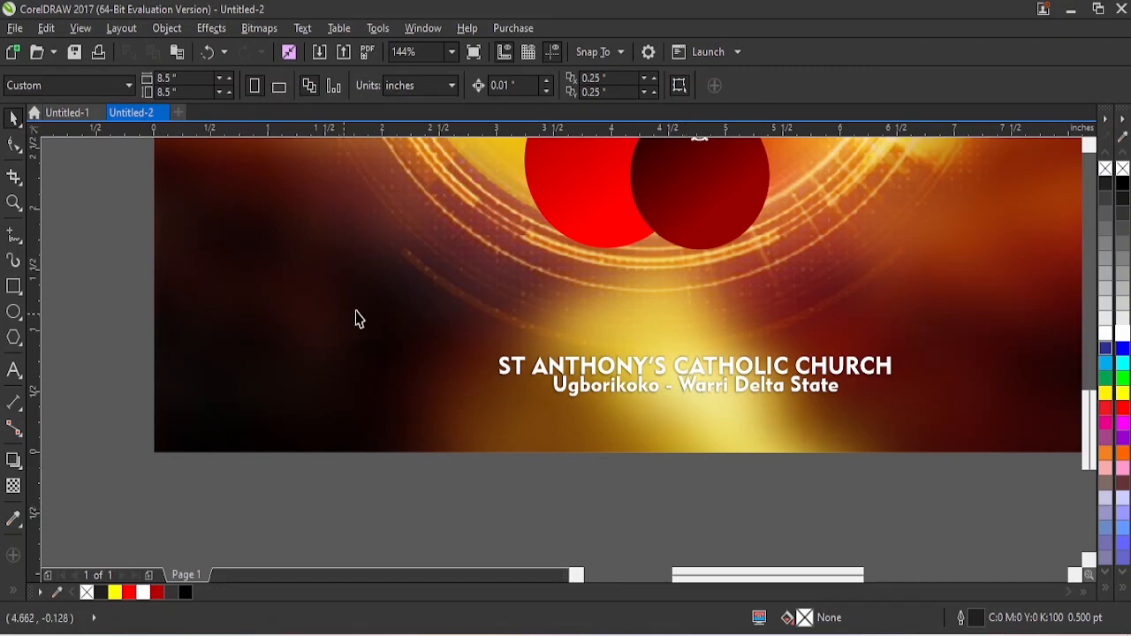
left_click(13, 286)
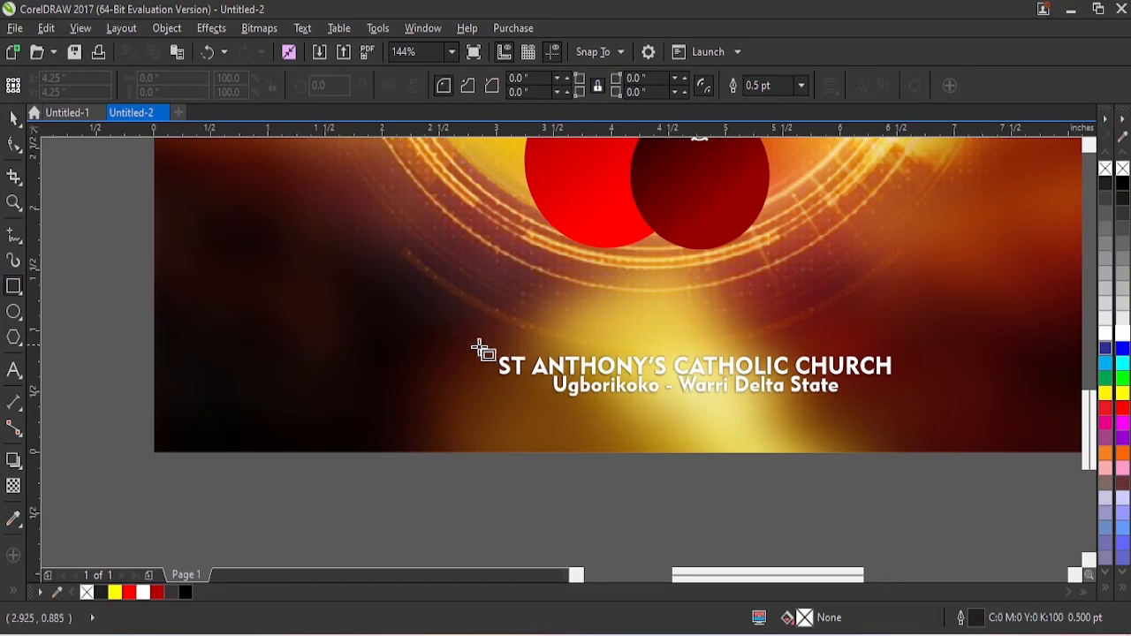
left_click_drag(478, 346, 910, 415)
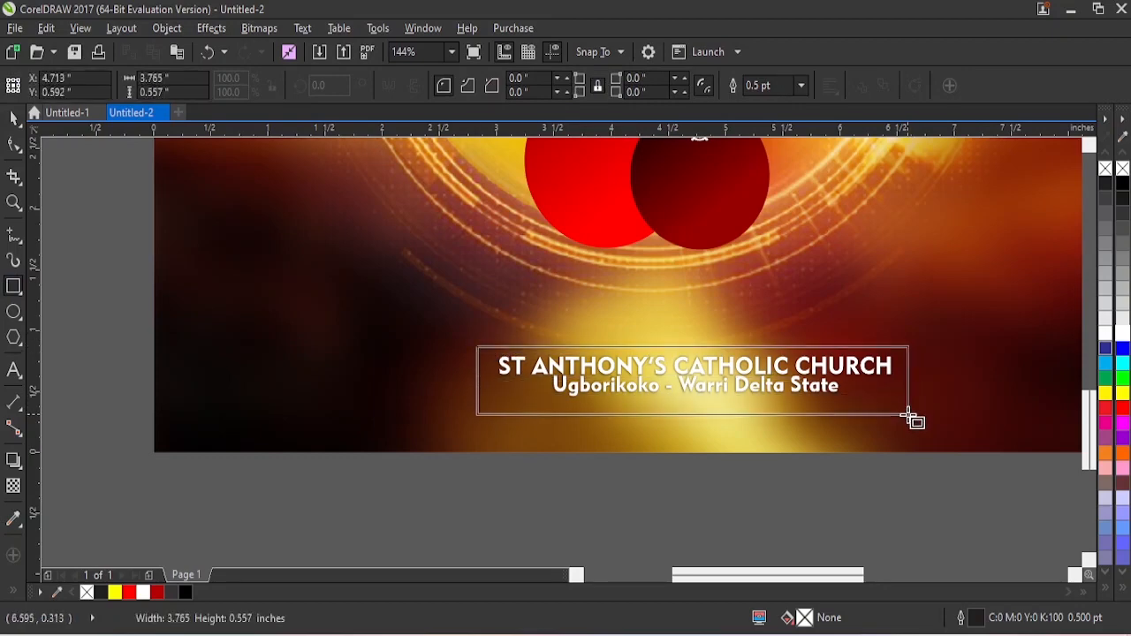
left_click_drag(692, 341, 692, 333)
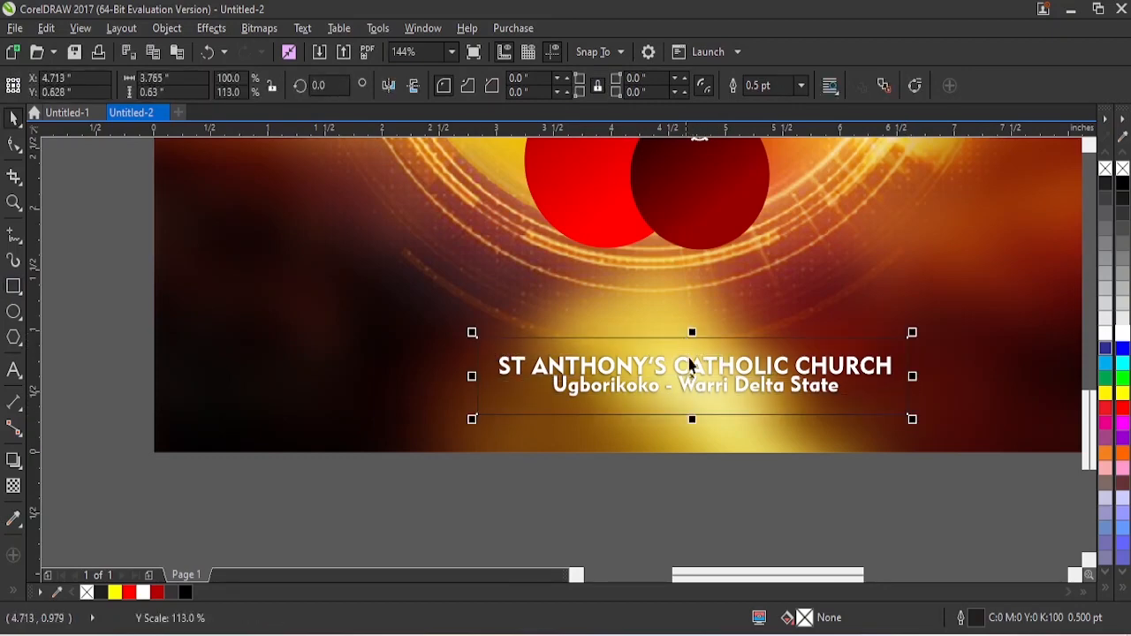
key("Delete")
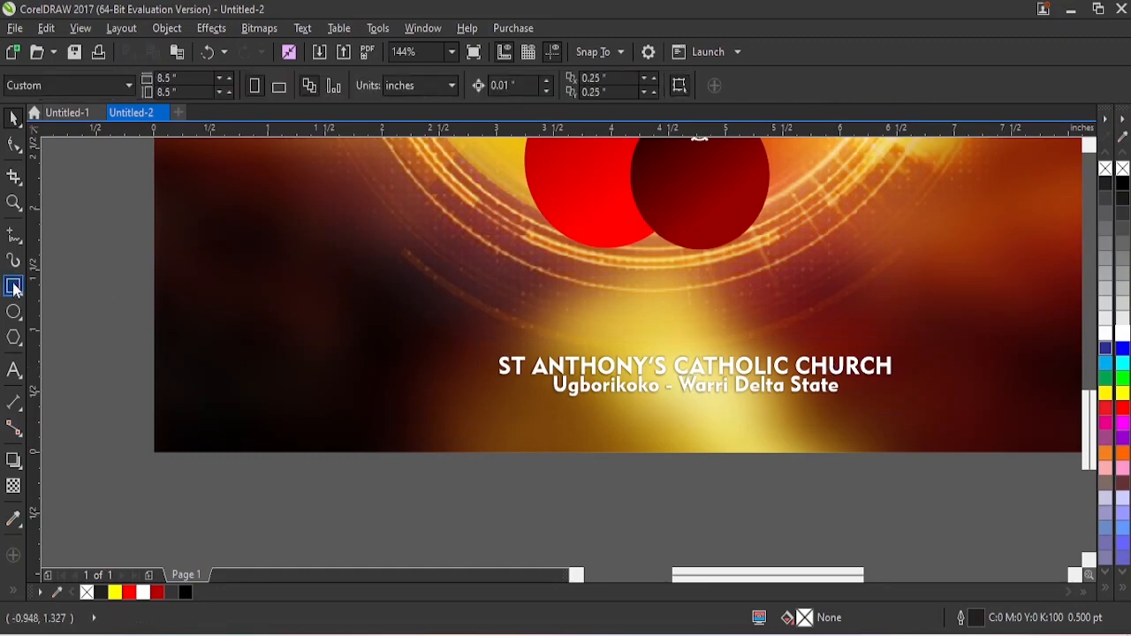
- Draw a rectangle about 4 × 0.66 in around the church name text and round its corners to about 0.1 in
left_click(13, 286)
left_click_drag(462, 324, 920, 423)
left_click_drag(692, 320, 685, 341)
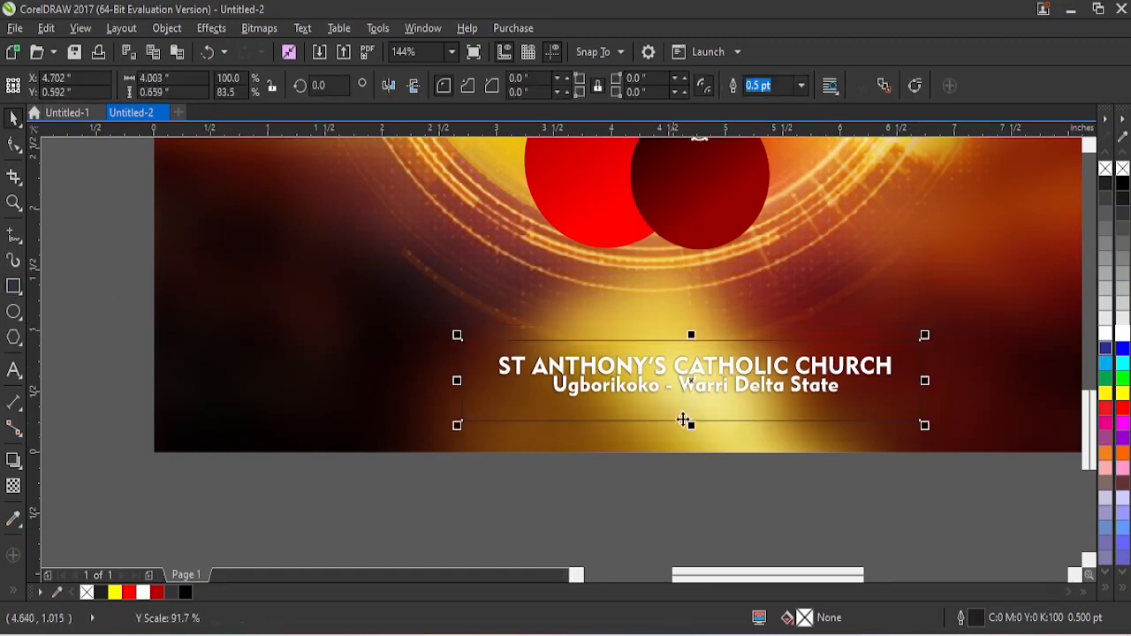
left_click(13, 144)
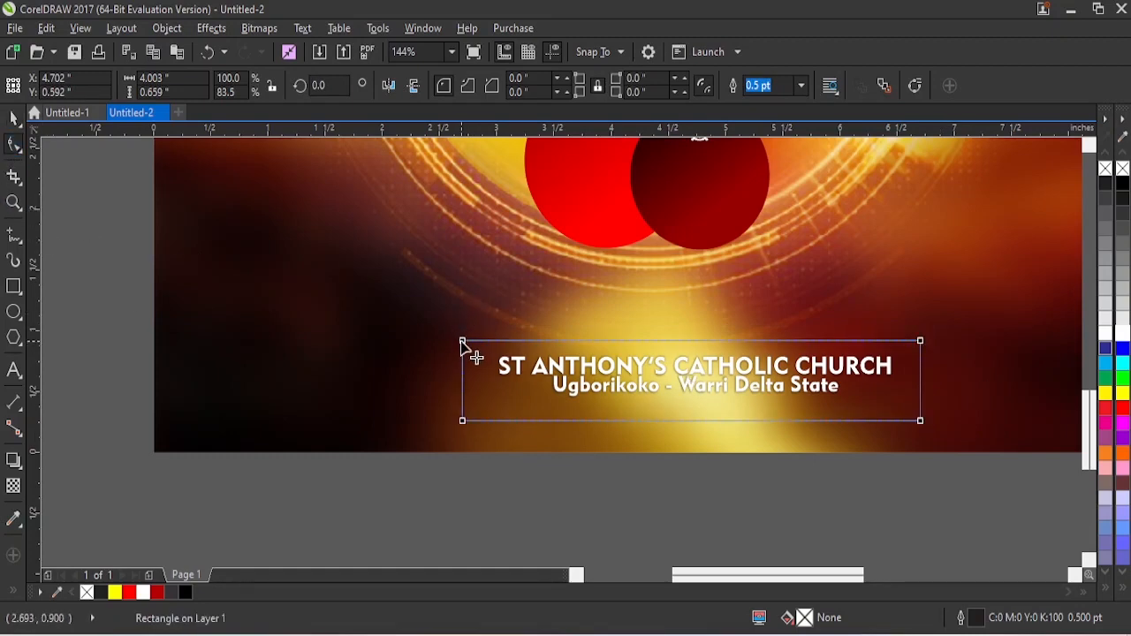
left_click_drag(462, 341, 473, 342)
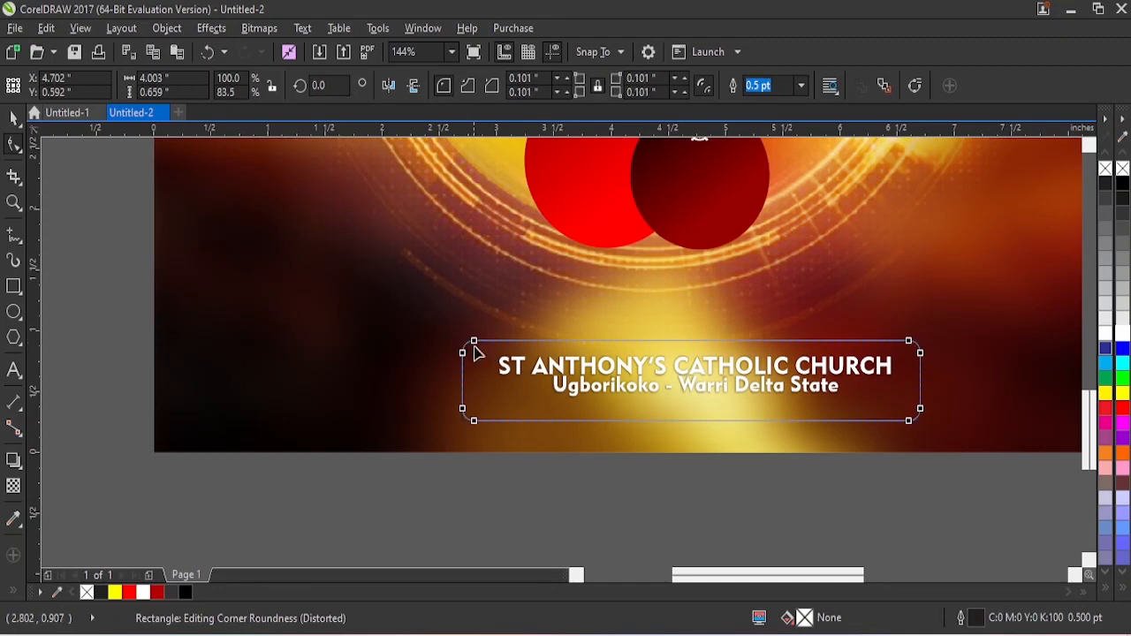
key("space")
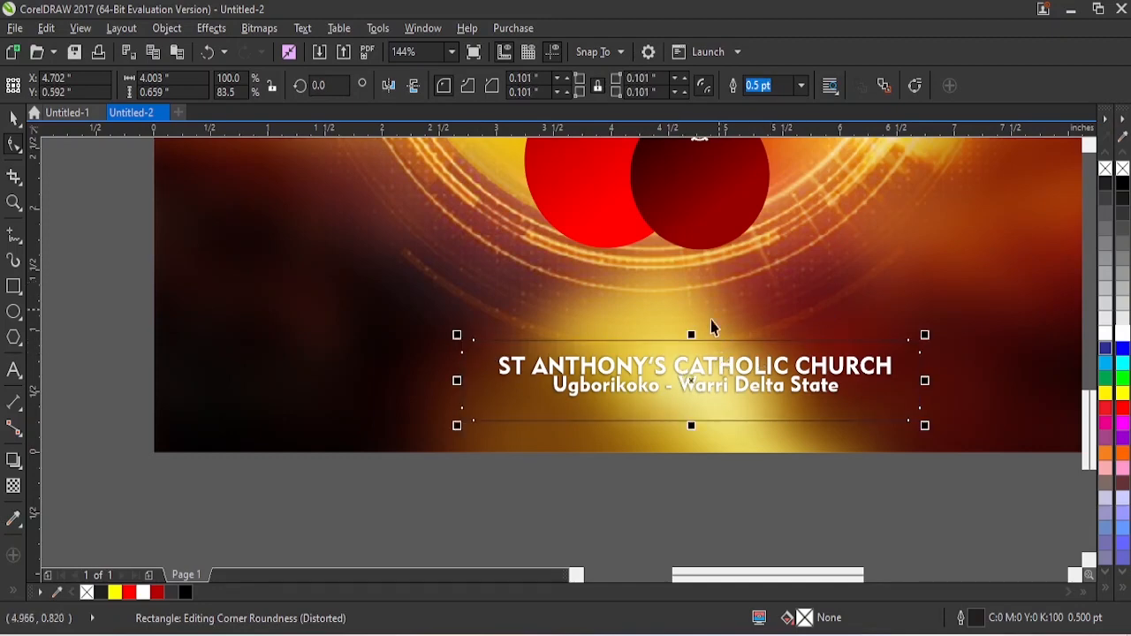
- Give the rounded frame an orange #FF6600 outline of 1.5 pt and reduce its height to about 0.594 in
right_click(1123, 453)
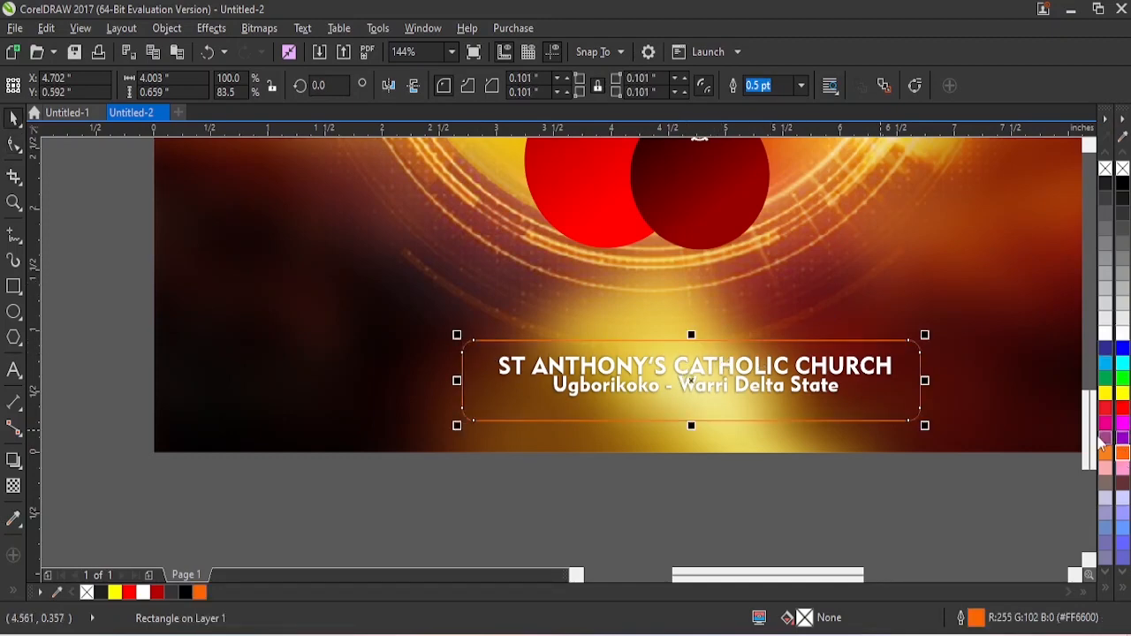
left_click(801, 85)
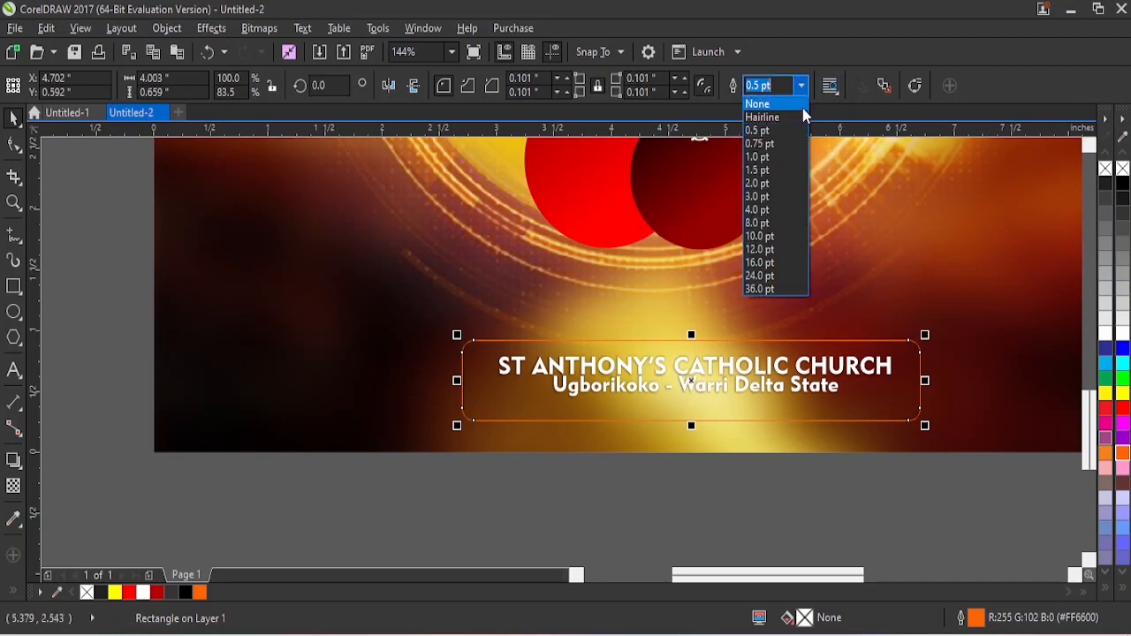
left_click(762, 170)
left_click_drag(692, 426, 692, 420)
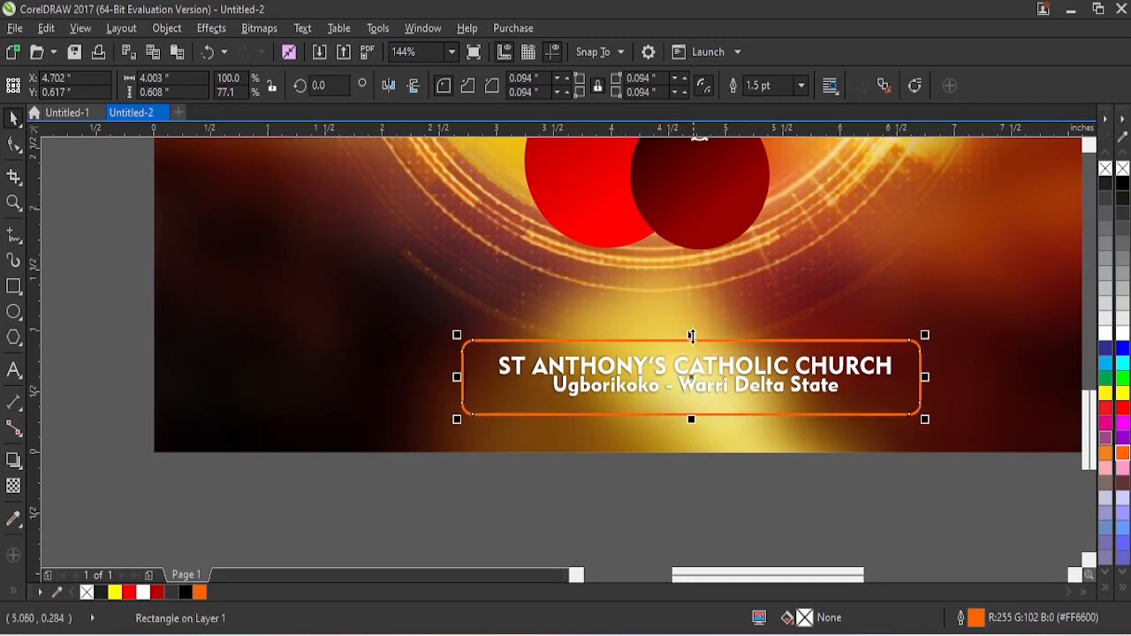
mouse_move(692, 336)
left_mouse_down()
mouse_move(682, 336)
mouse_move(691, 337)
left_mouse_up()
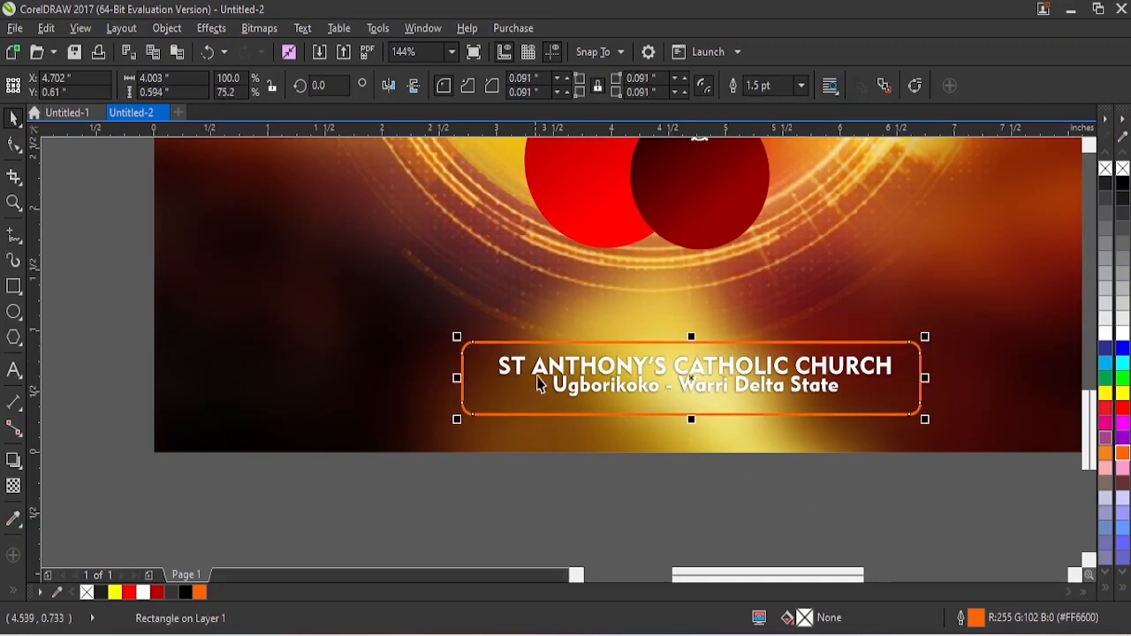
- Add an "@" sign in Arial 24 pt, place it over the middle of the frame's upper edge and fill it orange #FF6600
left_click(13, 370)
left_click(343, 326)
key("ctrl+space")
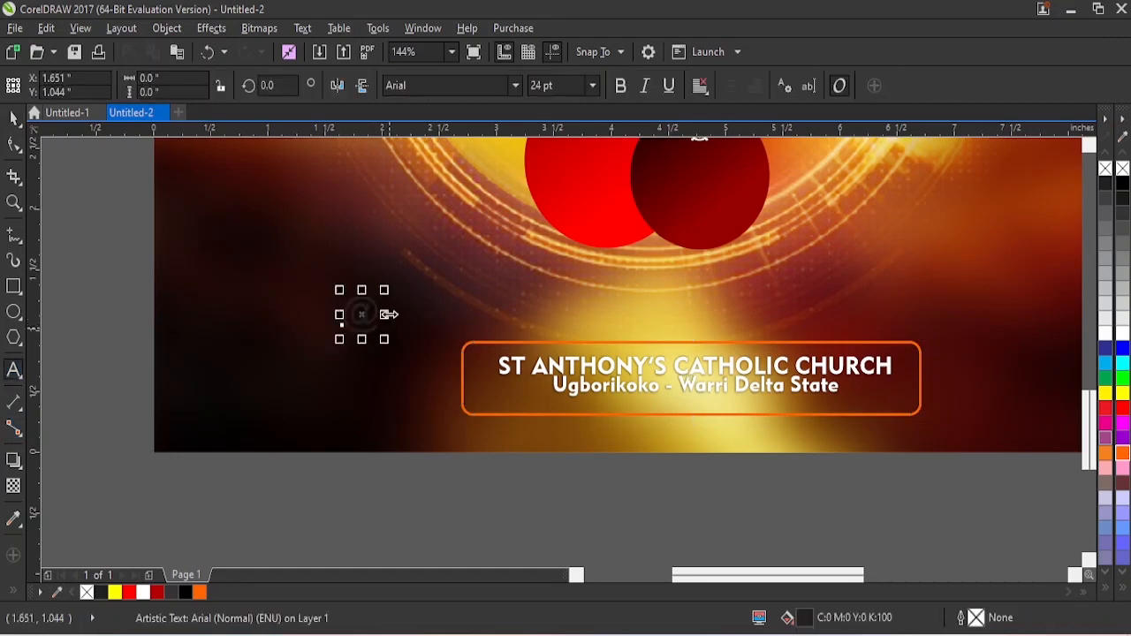
left_click_drag(362, 310, 695, 336)
left_click(1121, 454)
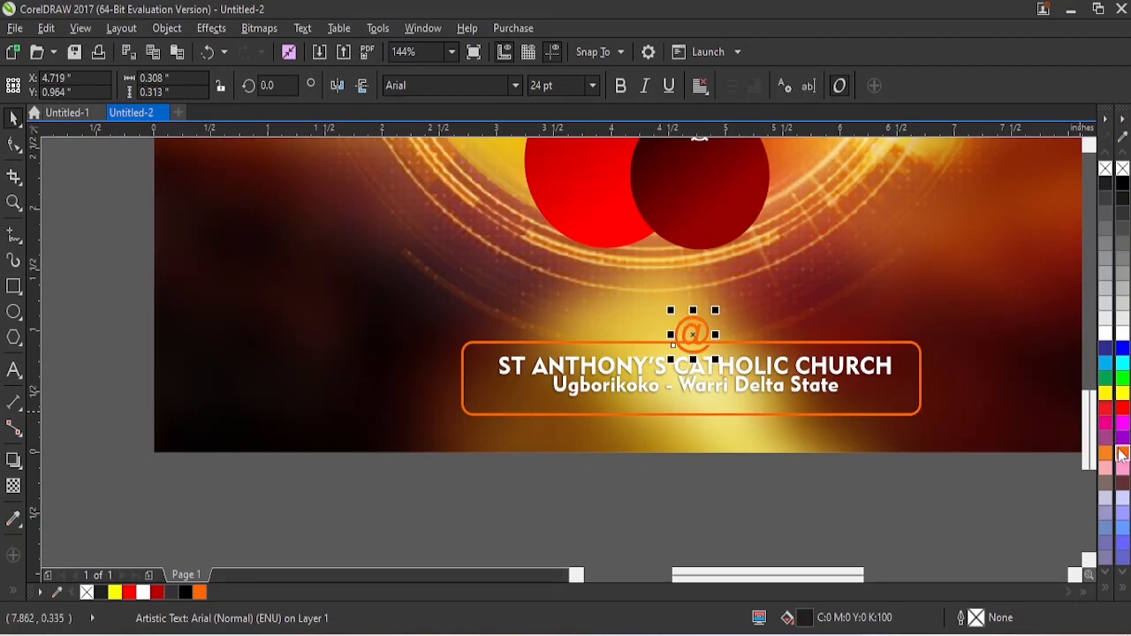
left_click_drag(697, 338, 695, 340)
- Align the @ sign horizontally with the frame's centre and make it bold
left_click(790, 352, "shift")
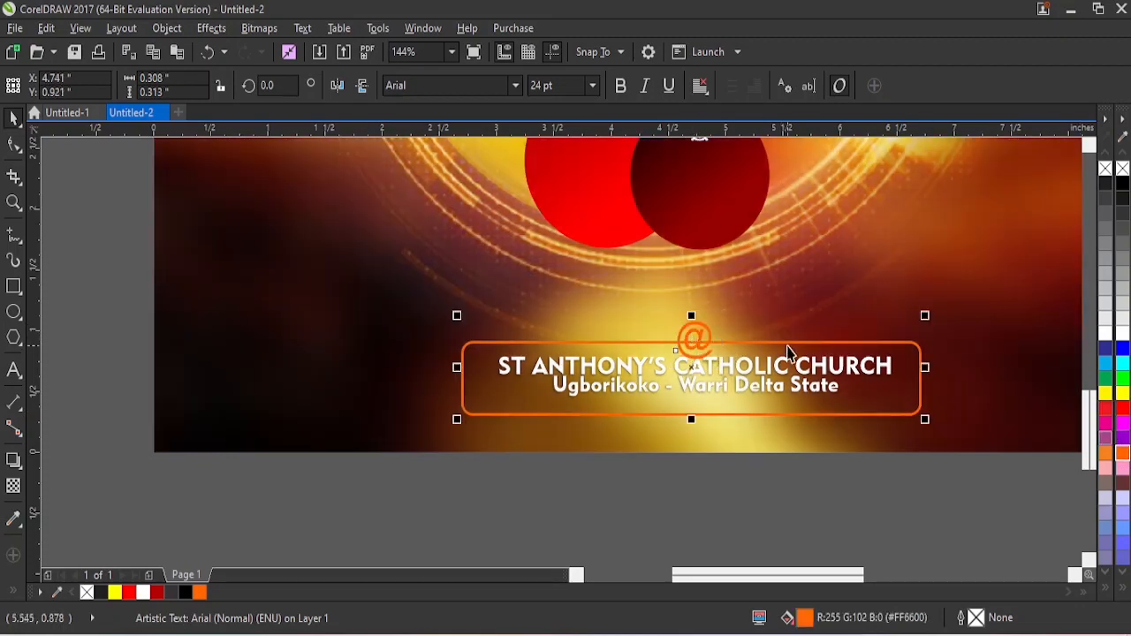
key("c")
left_click(716, 512)
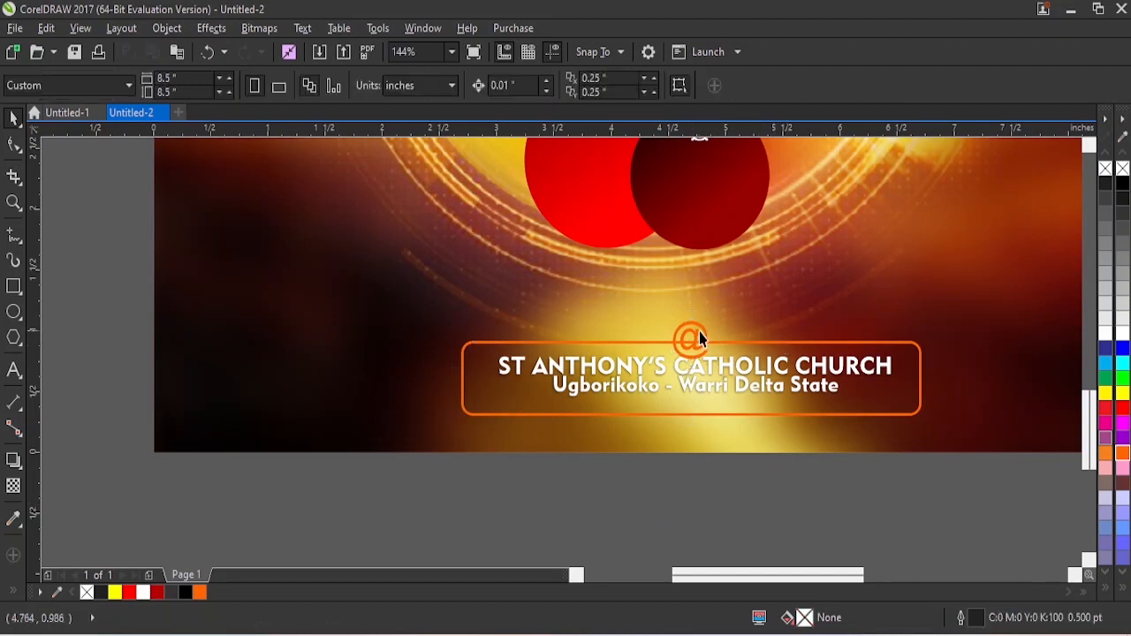
left_click(699, 332)
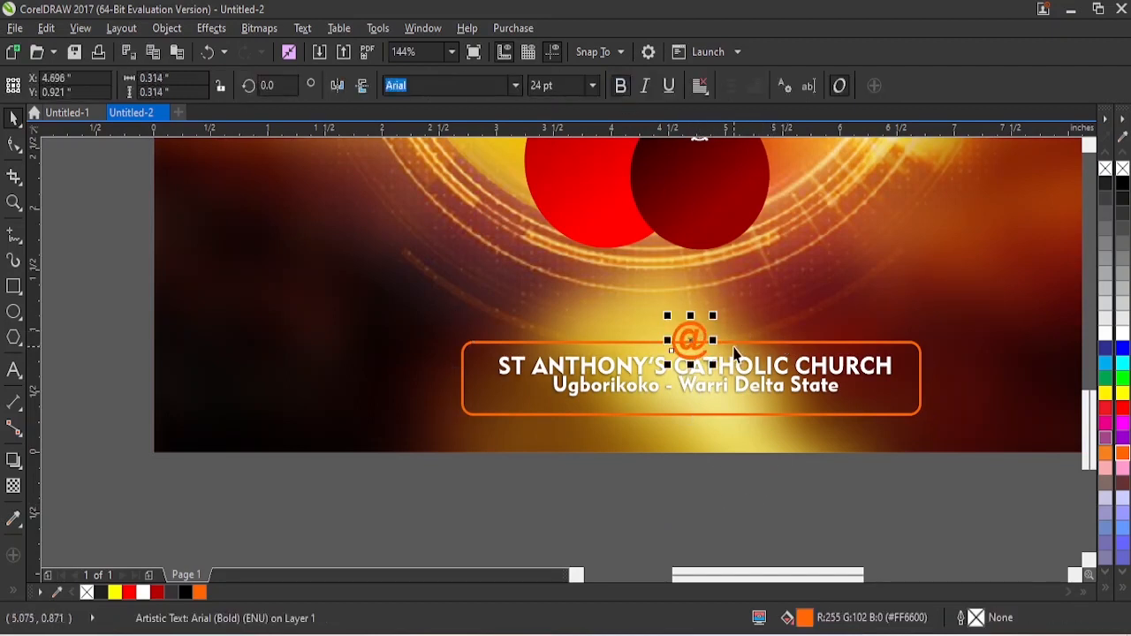
- Convert the rounded frame to curves and add a node on its upper edge on each side of the @ sign
left_click(728, 345)
key("z")
left_click_drag(441, 305, 887, 421)
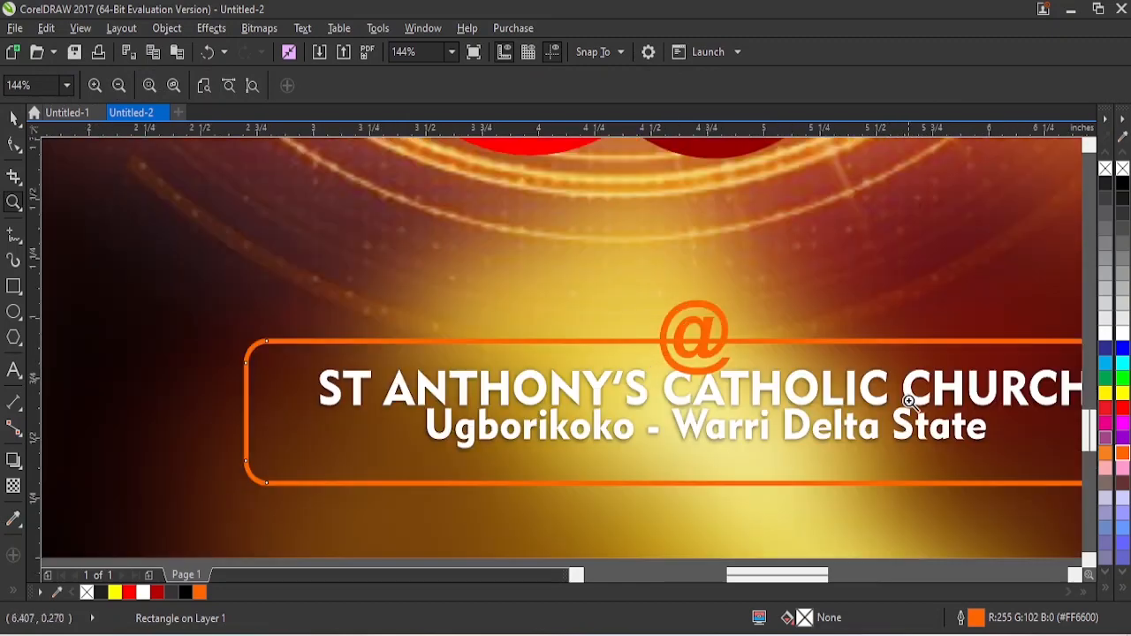
key("space")
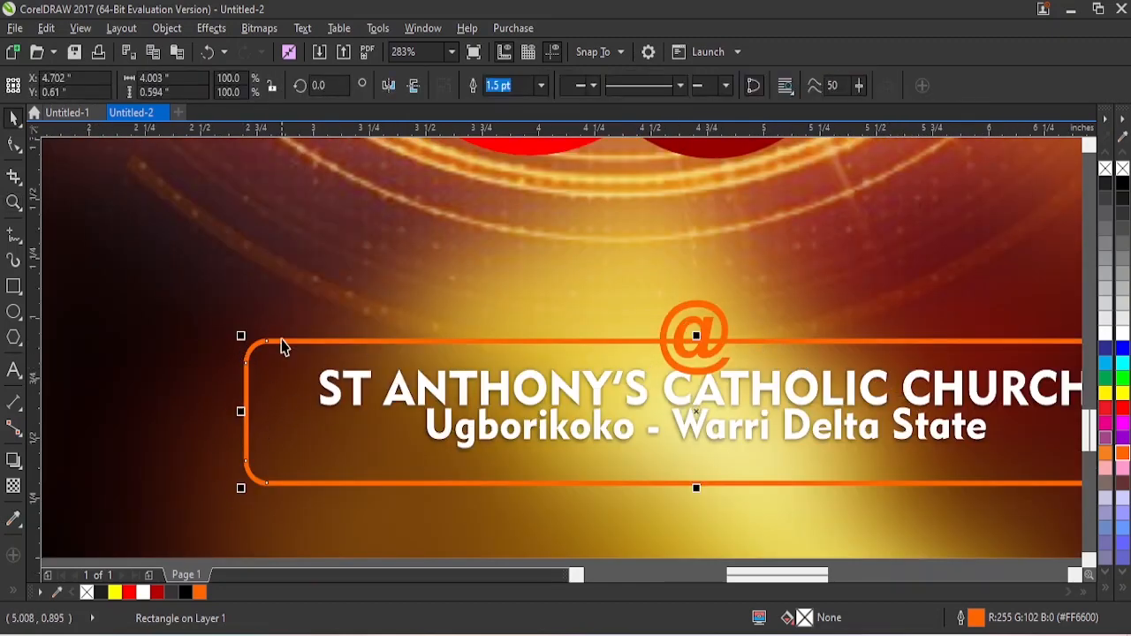
key("ctrl+q")
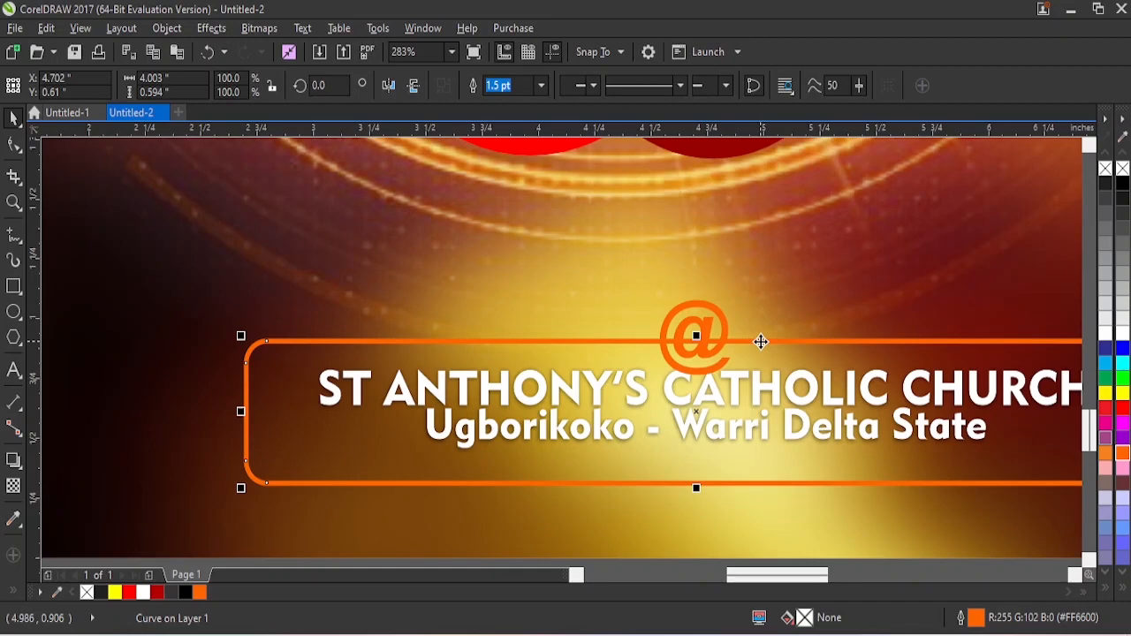
key("F10")
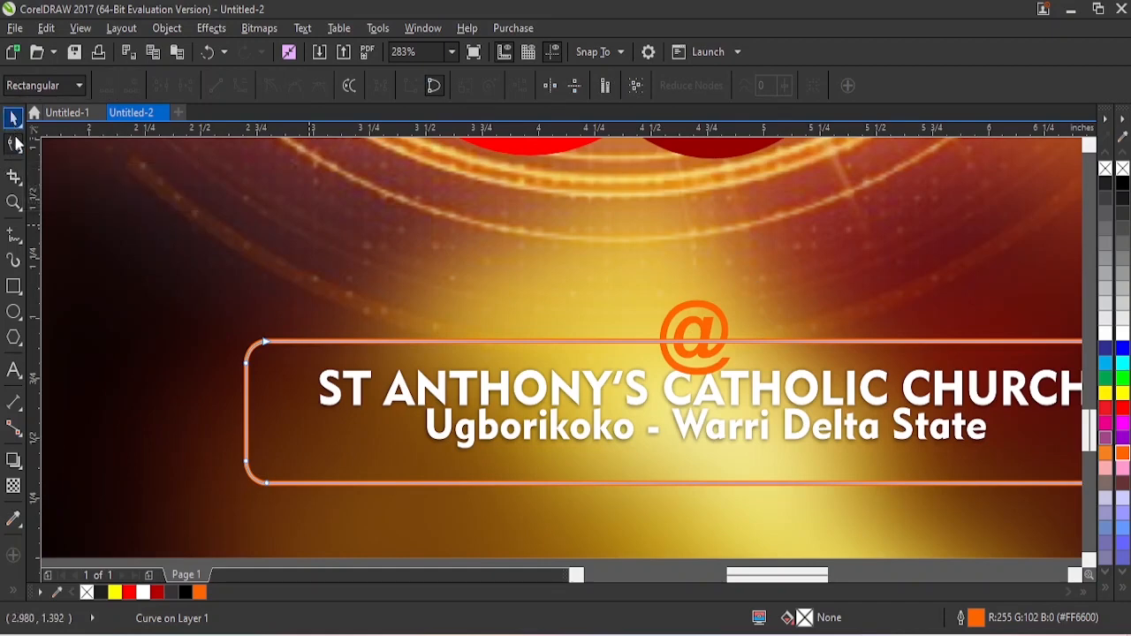
left_click(780, 342)
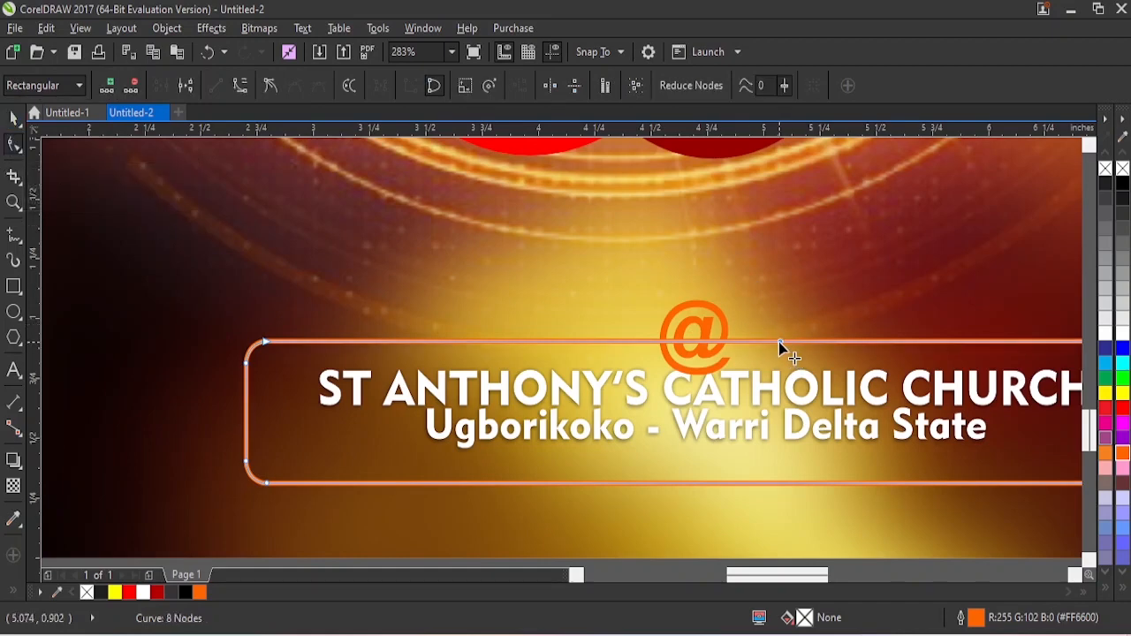
double_click(638, 340)
key("space")
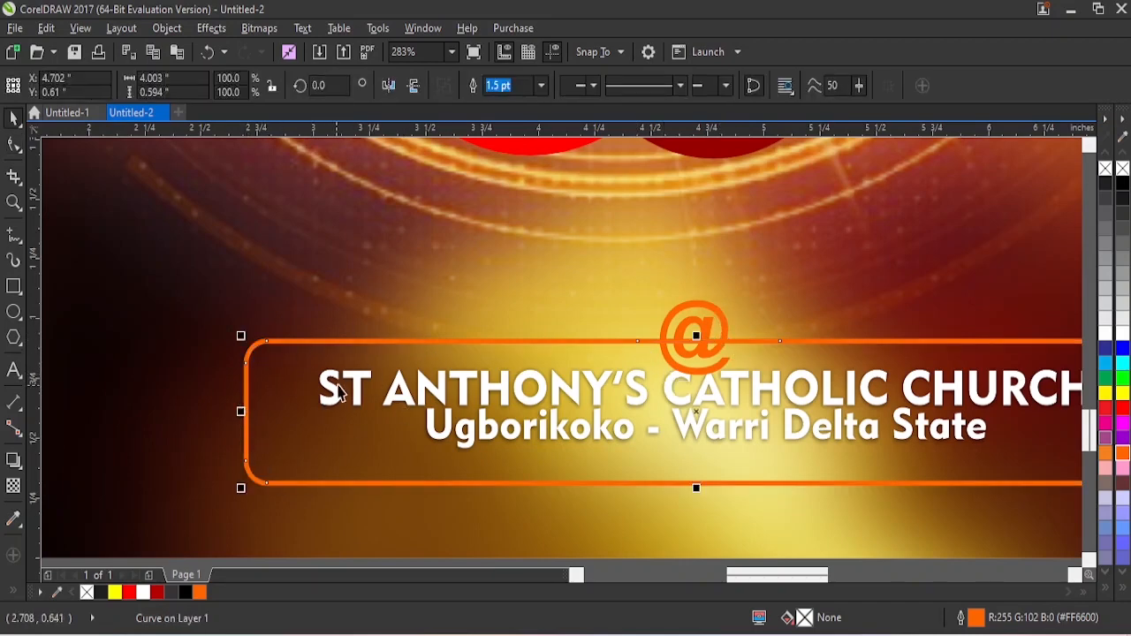
- Recentre the bold @ sign horizontally on the curved frame
left_click(707, 324)
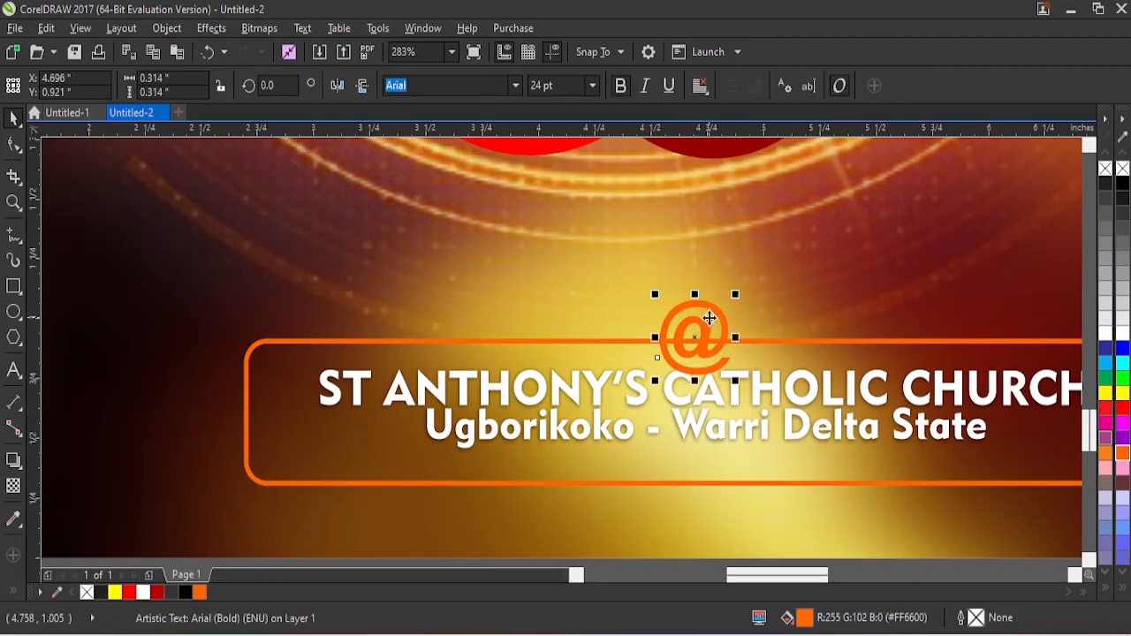
left_click(779, 484, "shift")
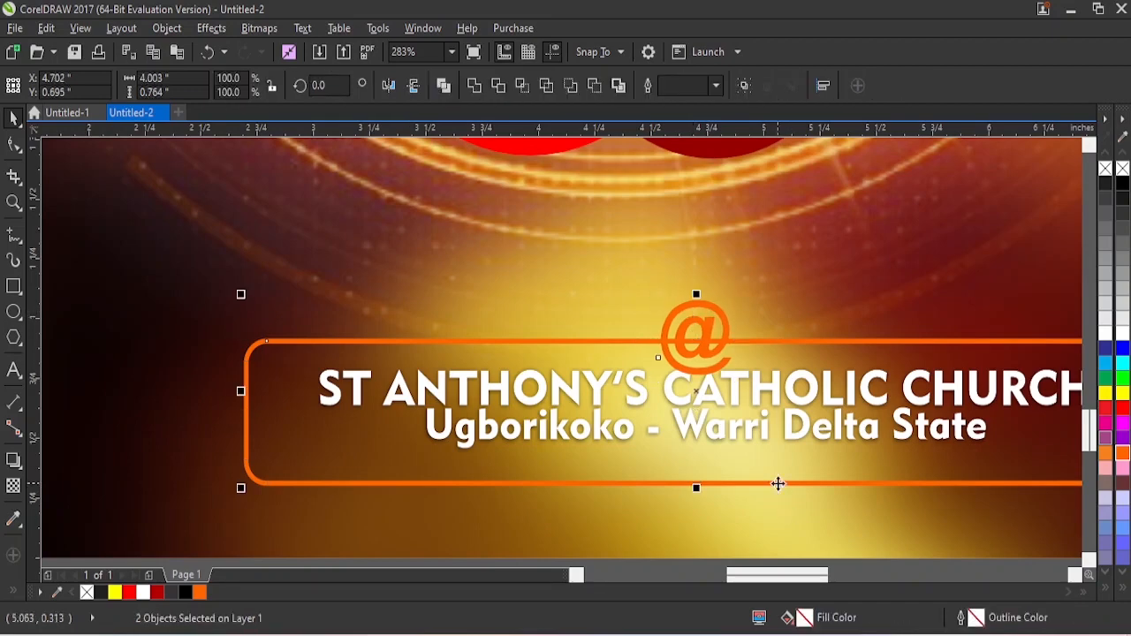
left_click(797, 293)
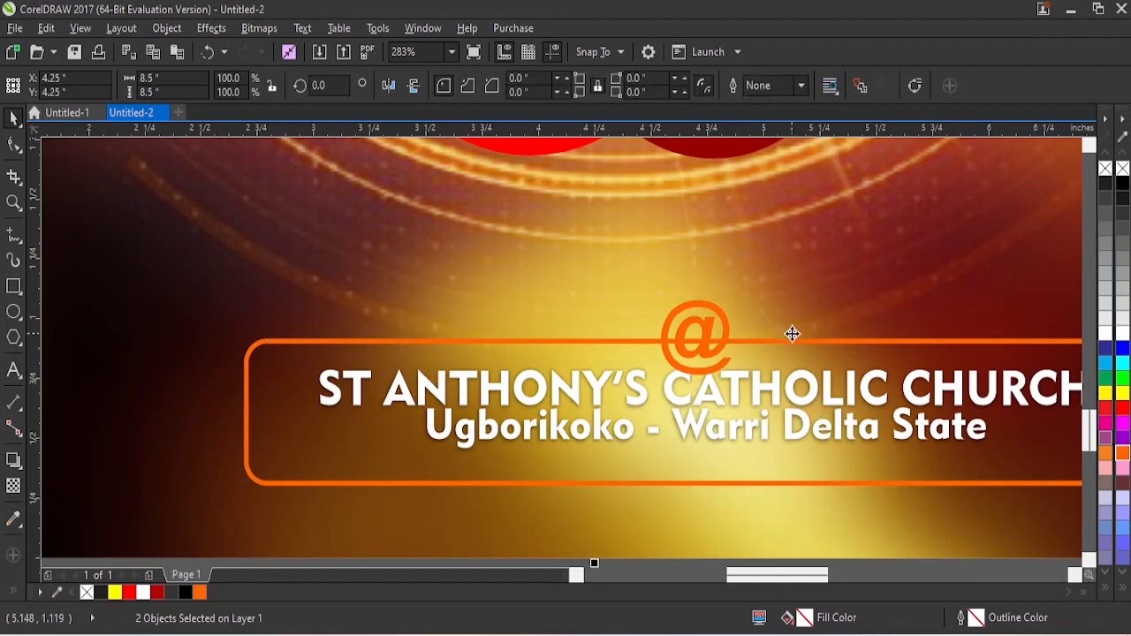
- Move the frame's added nodes closer to the @ sign, break the curve apart there and delete the segment behind the sign
double_click(799, 342)
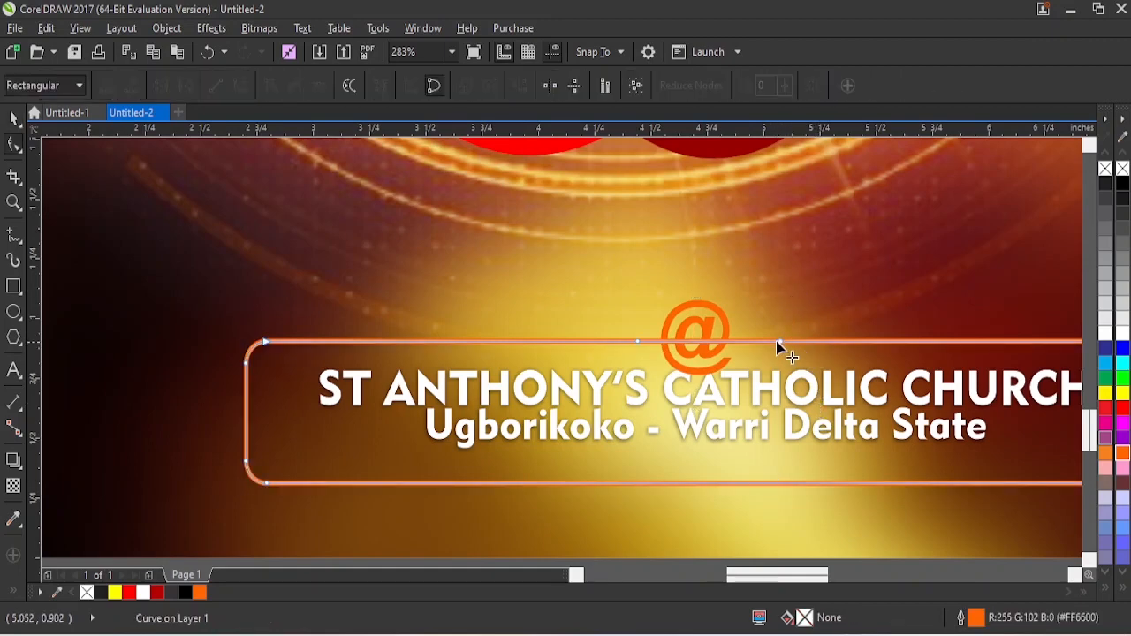
left_click_drag(778, 342, 760, 342)
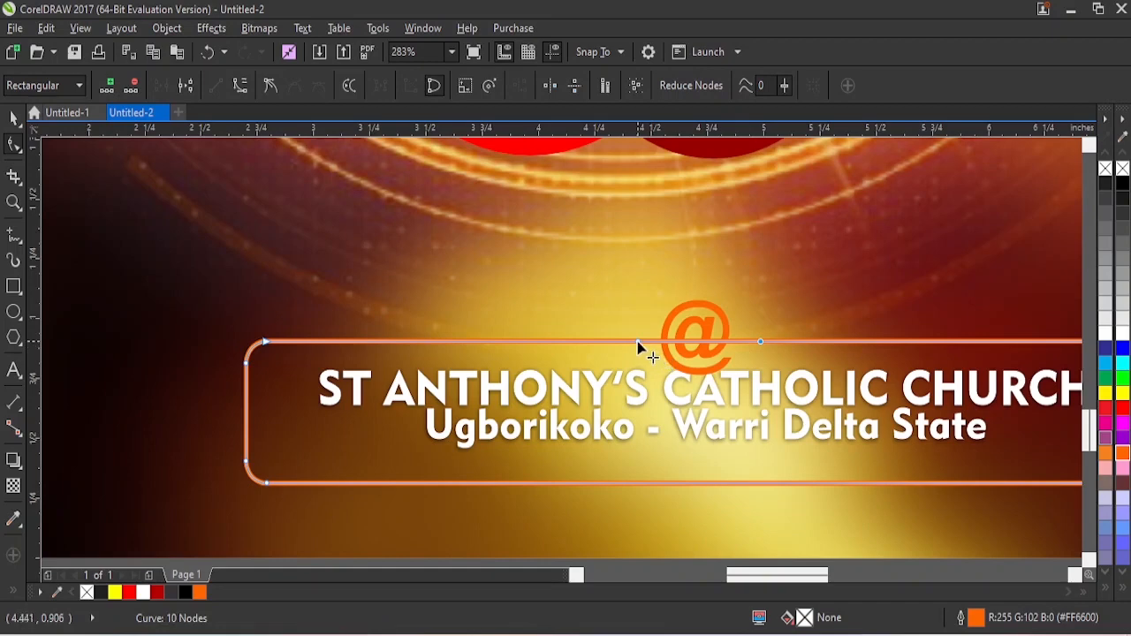
left_click(638, 342)
right_click(687, 343)
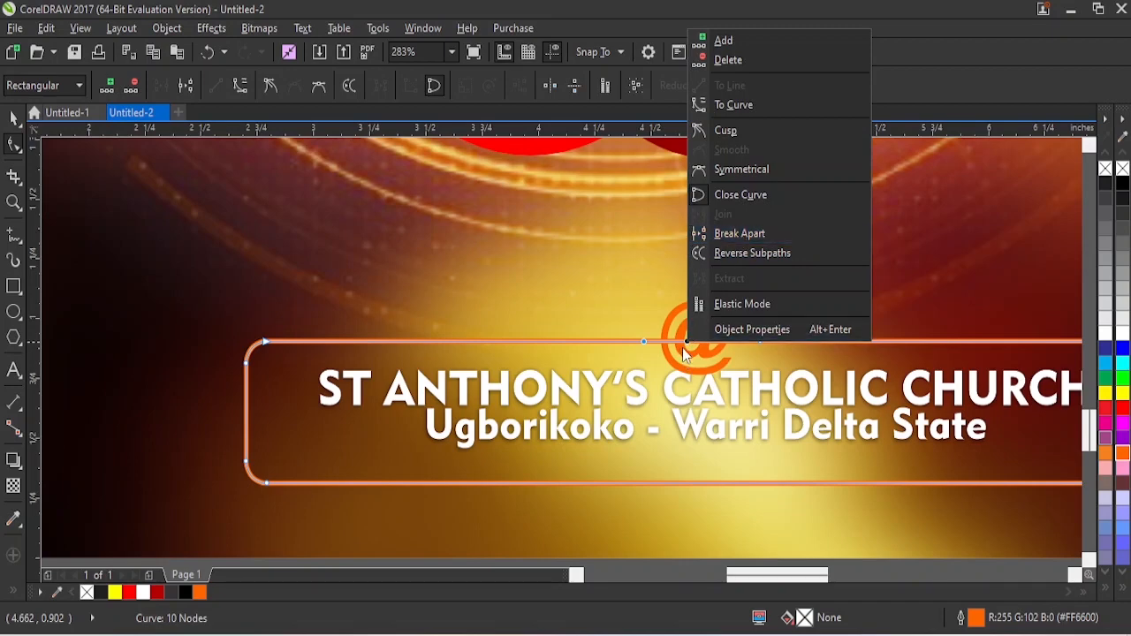
left_click(748, 235)
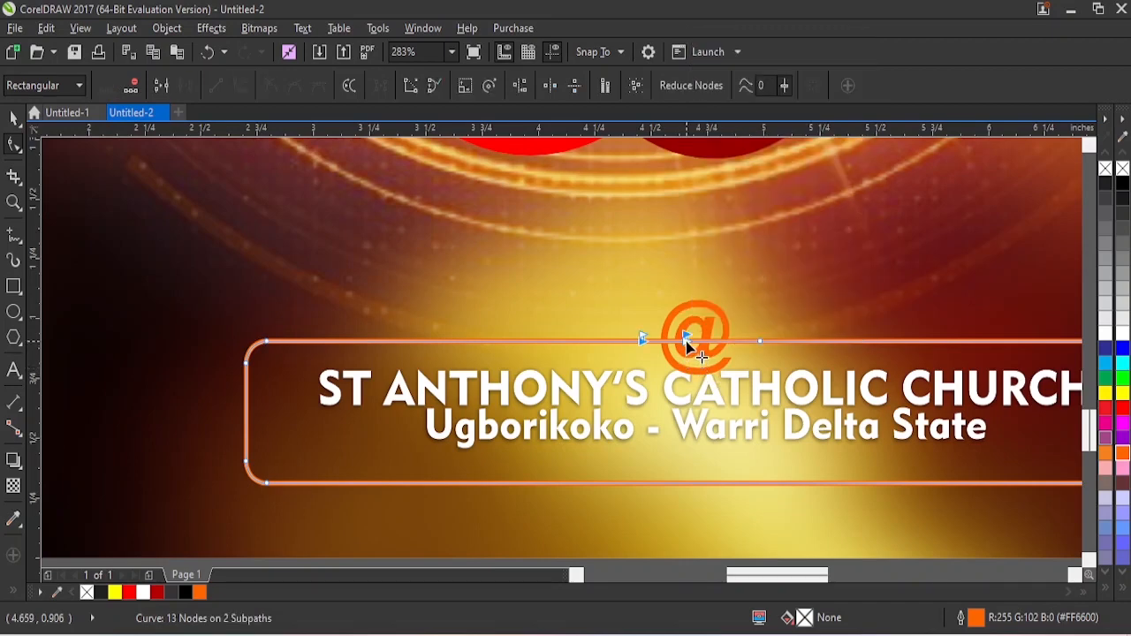
key("Delete")
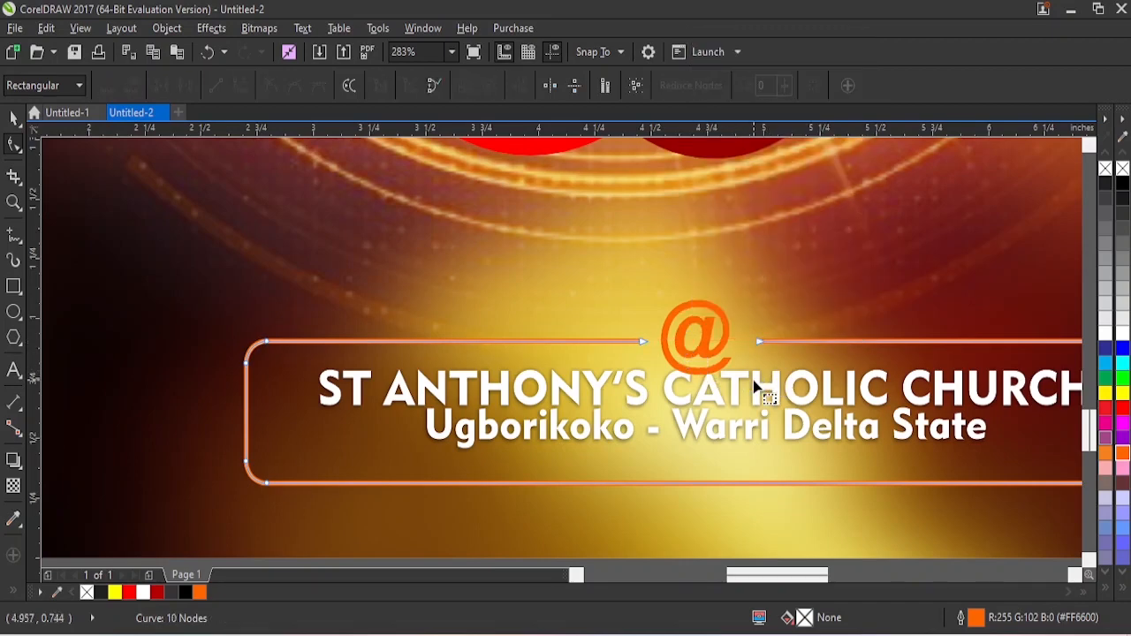
- Move the two open ends of the frame's upper edge closer to the @ sign to narrow the gap
key("space")
key("space")
left_click_drag(748, 341, 742, 342)
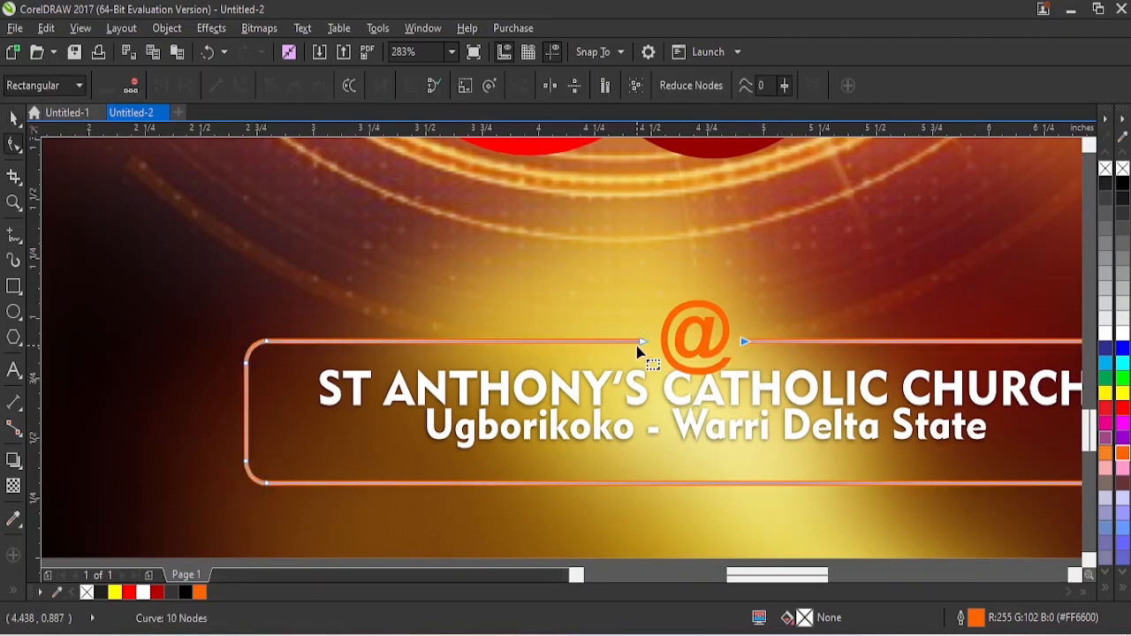
left_click_drag(644, 344, 653, 344)
key("space")
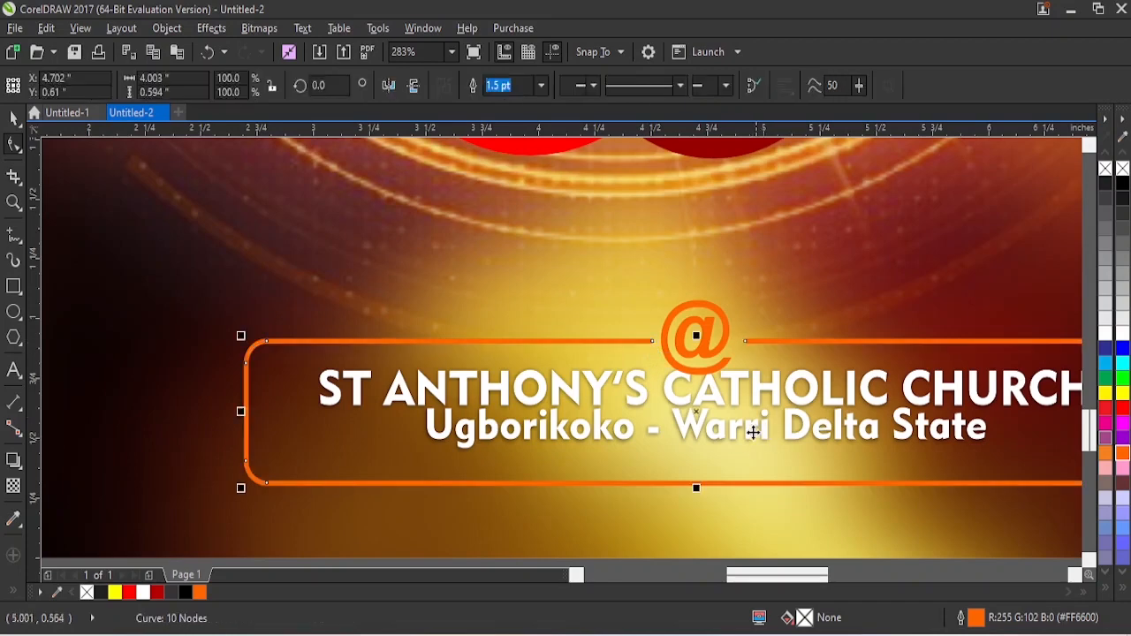
- Apply a linear transparency to the @ sign that fades it out downwards at about -92.7°
left_click(718, 353)
left_click(13, 485)
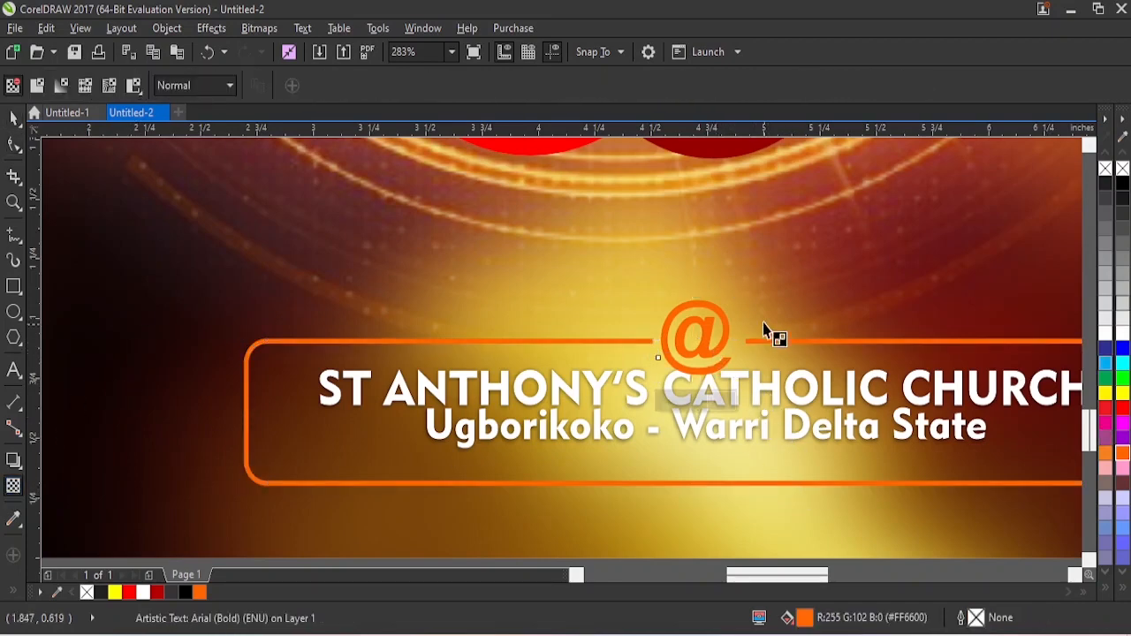
left_click_drag(708, 308, 703, 381)
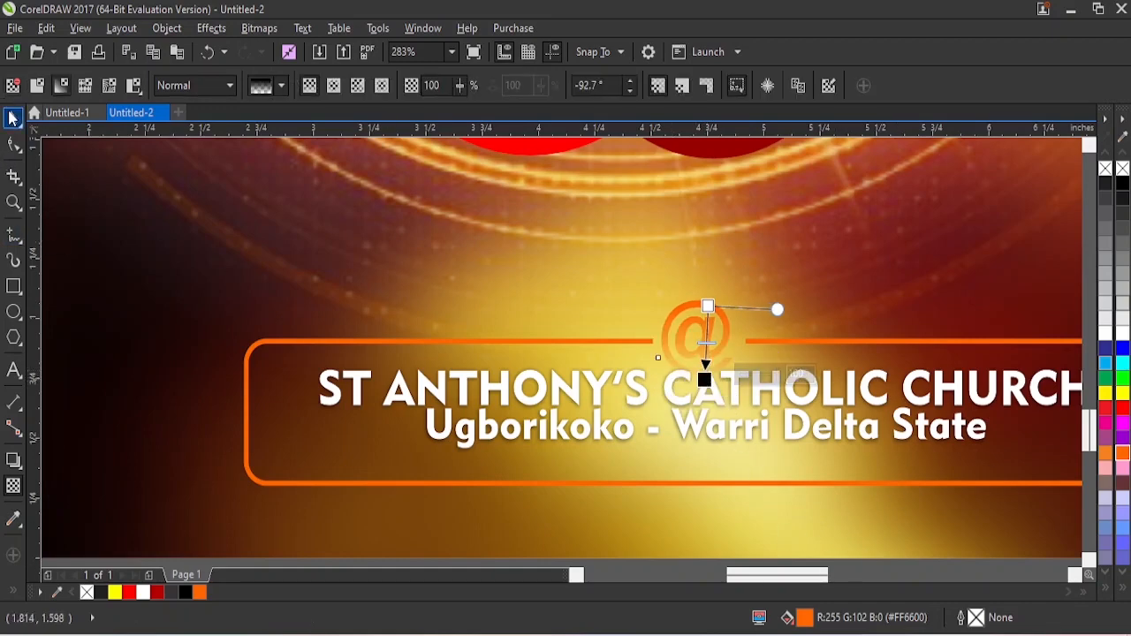
left_click(12, 117)
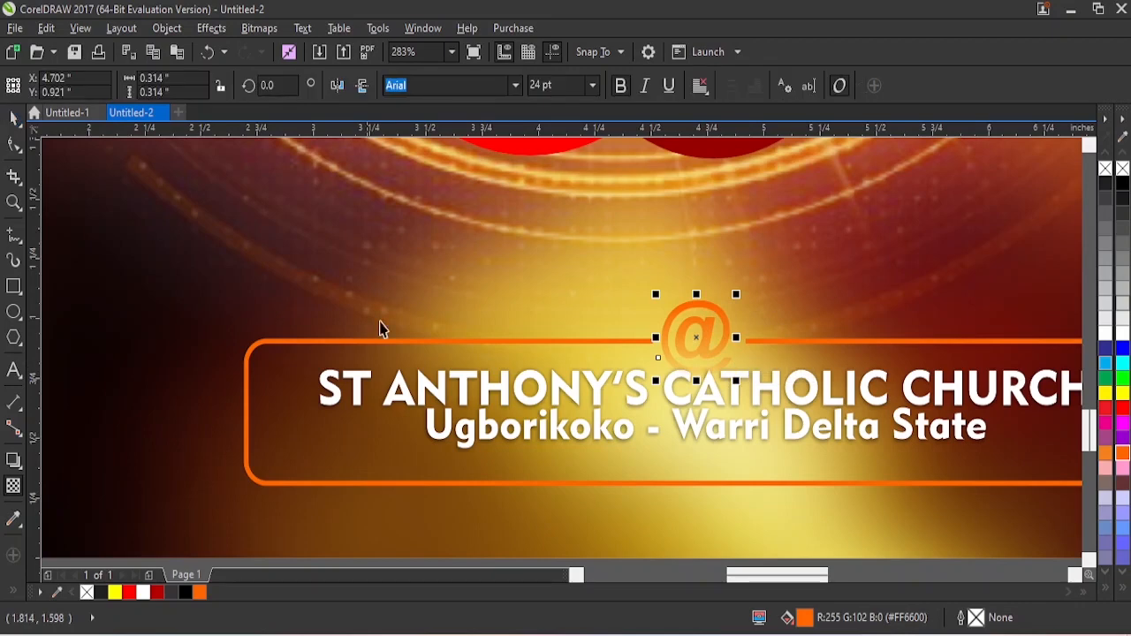
- Convert the orange frame to a 300 dpi RGB bitmap with anti-aliasing and a transparent background
left_click(802, 343)
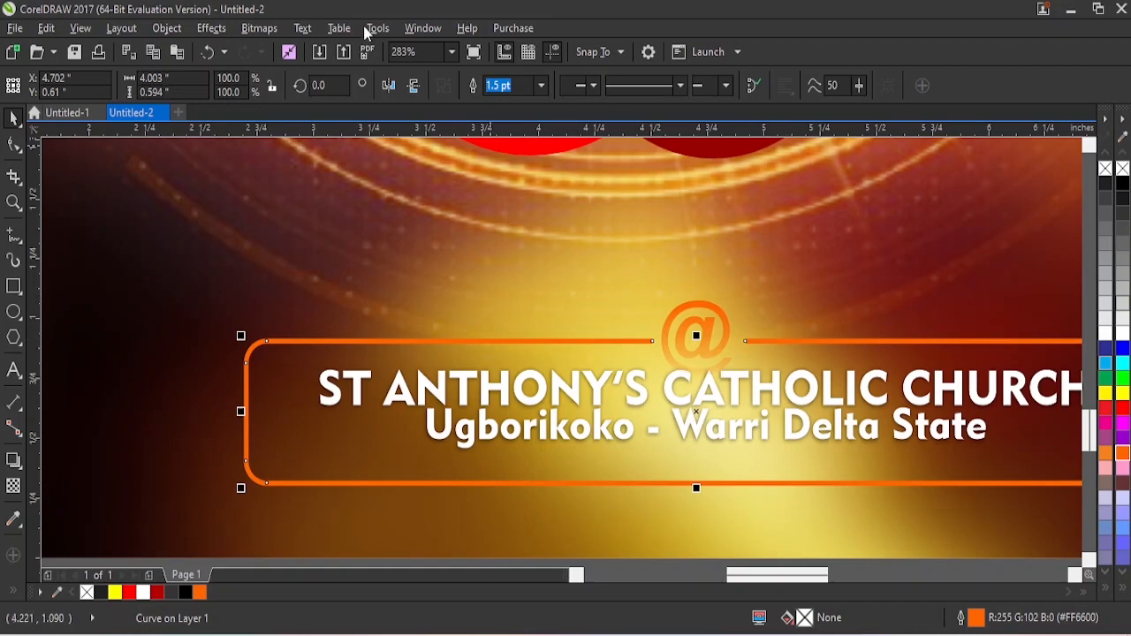
left_click(259, 28)
left_click(296, 51)
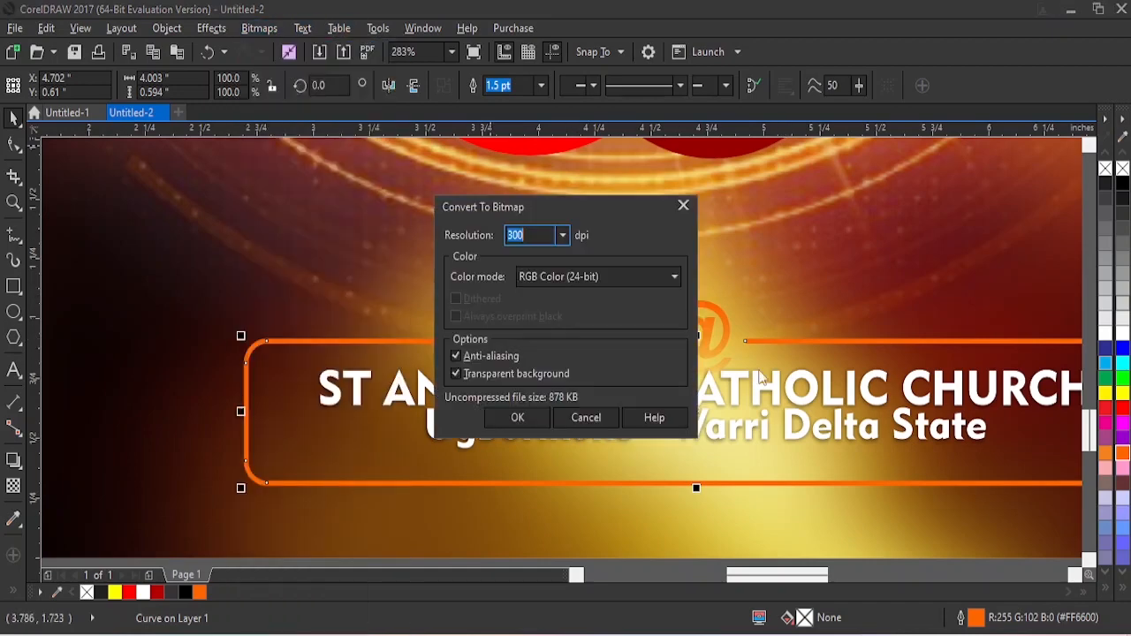
left_click(528, 421)
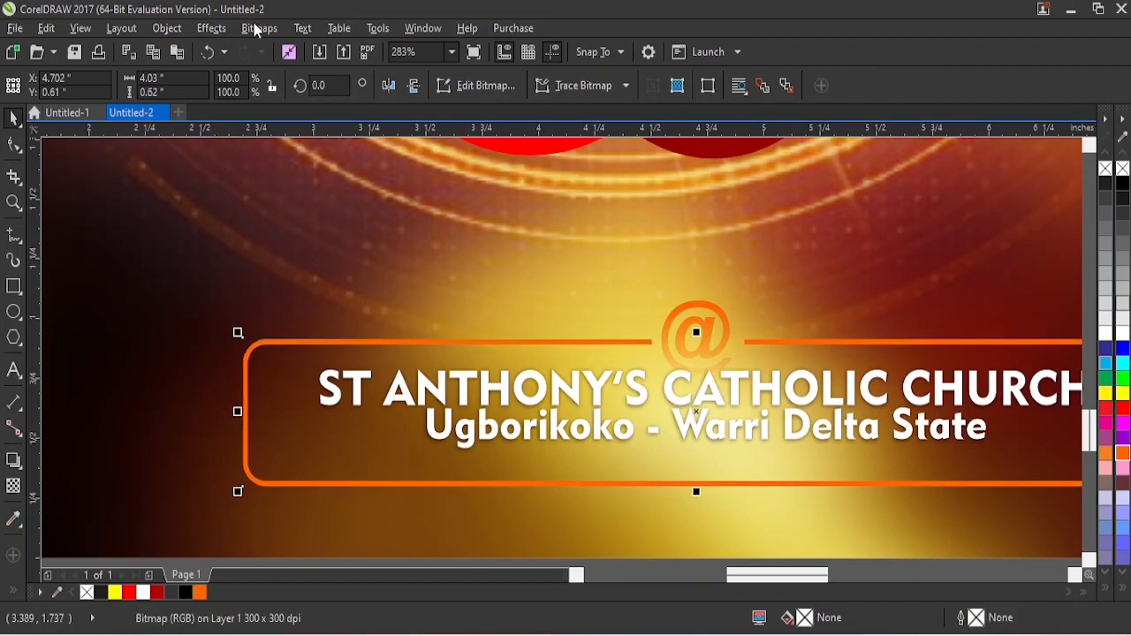
- Apply a Gaussian blur with a 7-pixel radius to the orange frame bitmap around the venue text
left_click(259, 29)
mouse_move(276, 414)
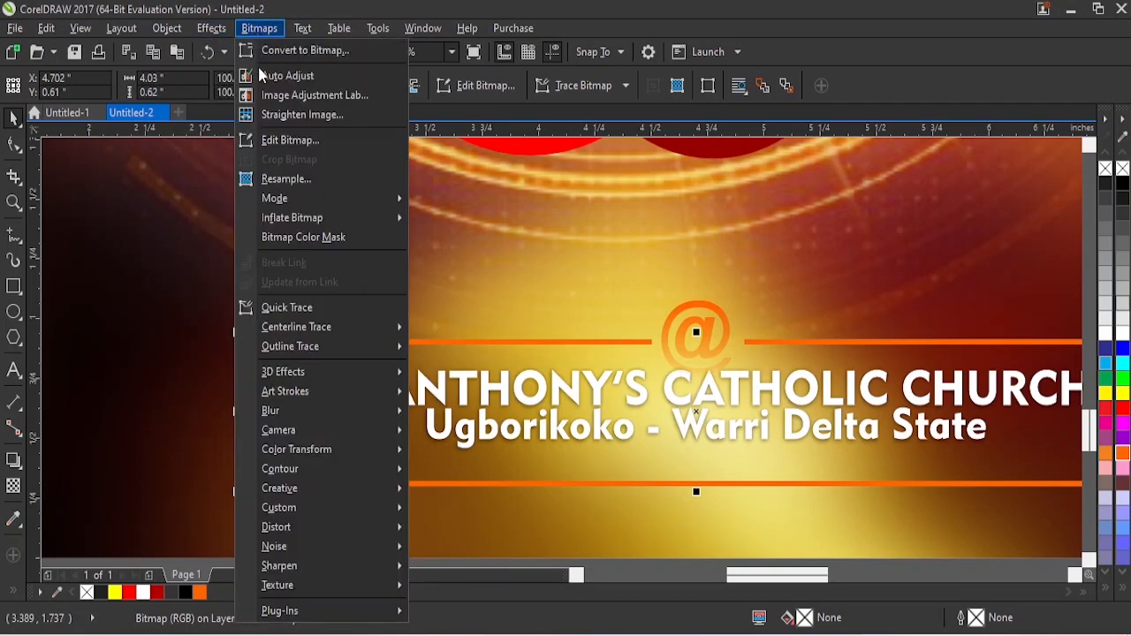
mouse_move(296, 500)
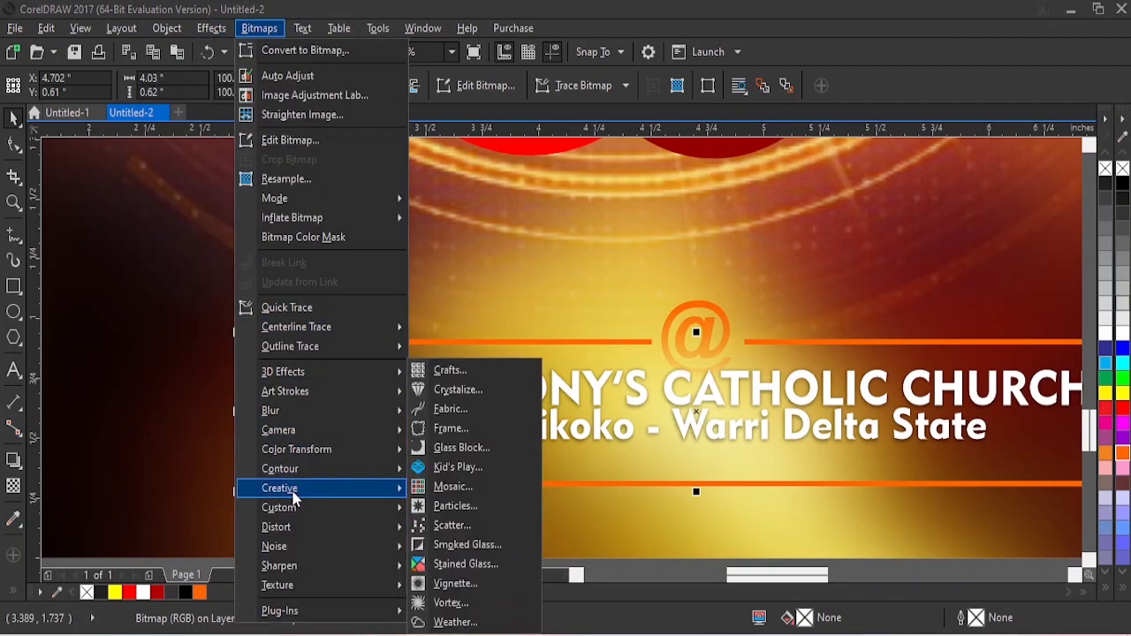
mouse_move(203, 33)
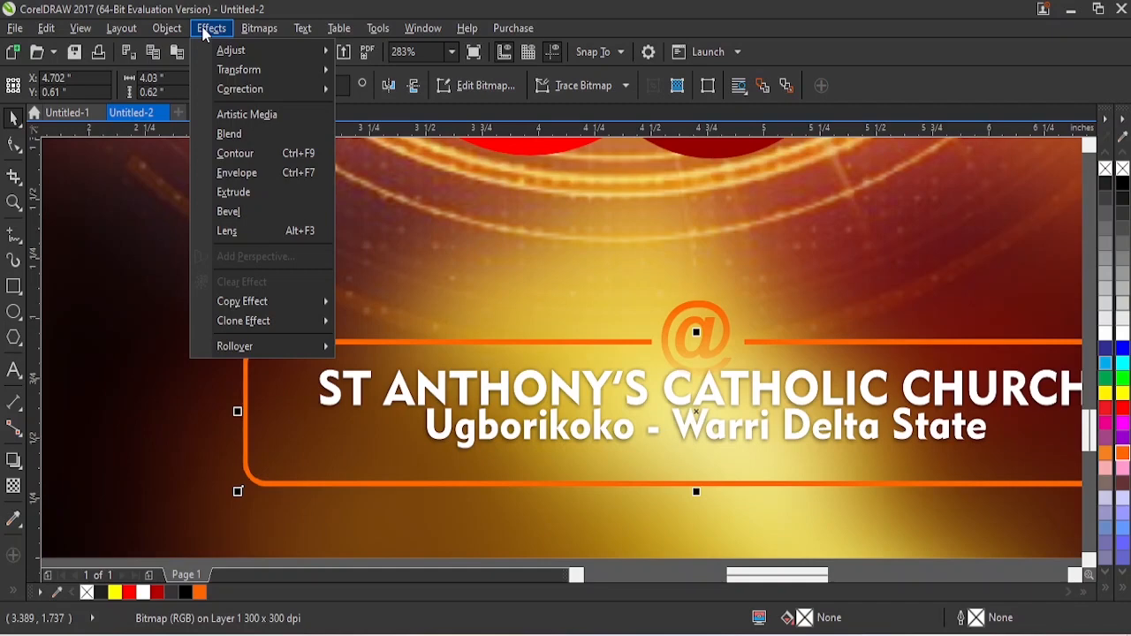
mouse_move(256, 31)
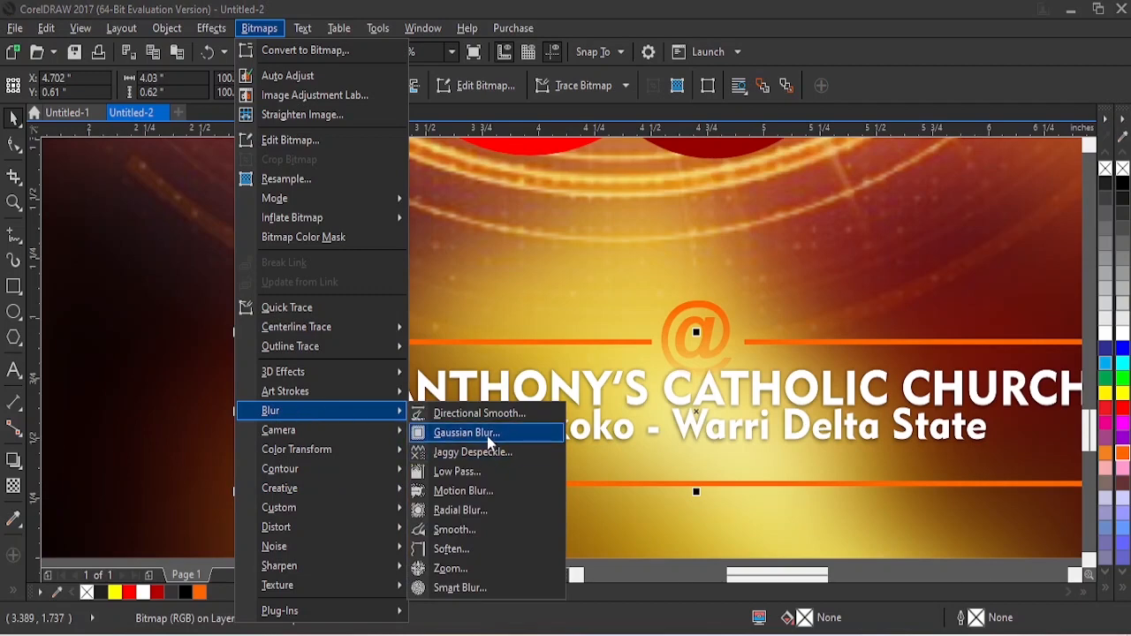
left_click(489, 435)
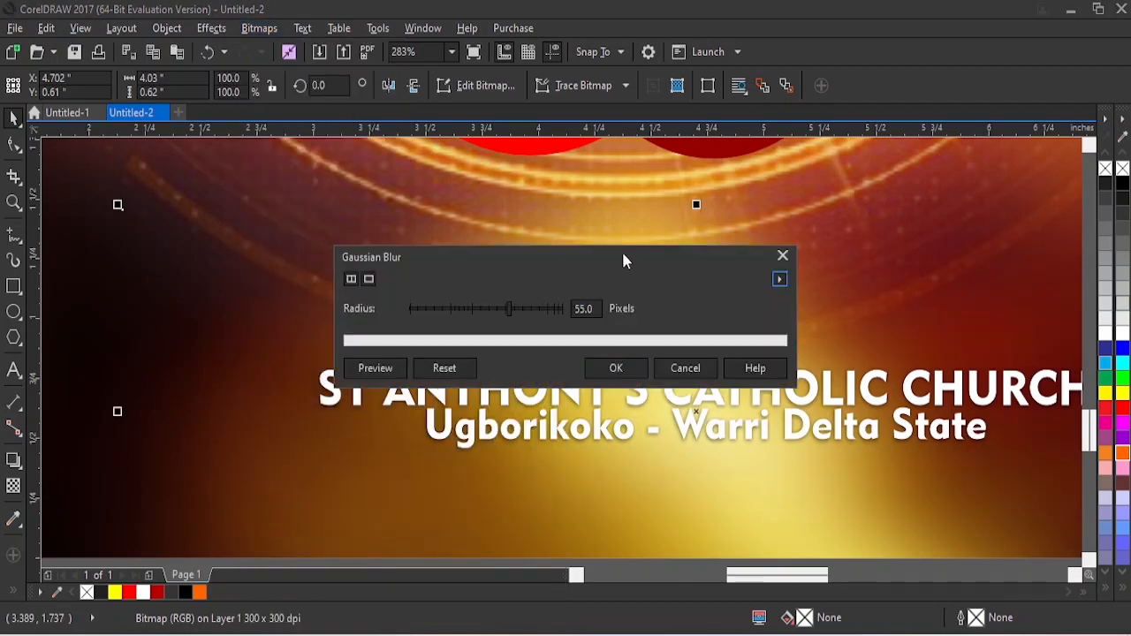
left_click_drag(623, 260, 652, 101)
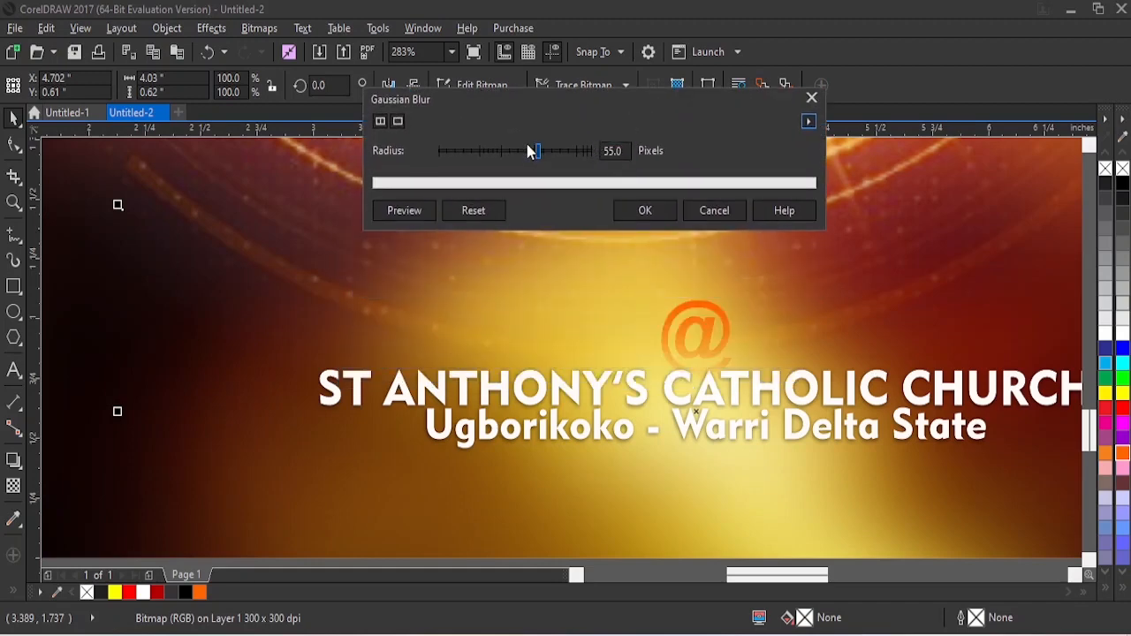
left_click_drag(529, 151, 495, 152)
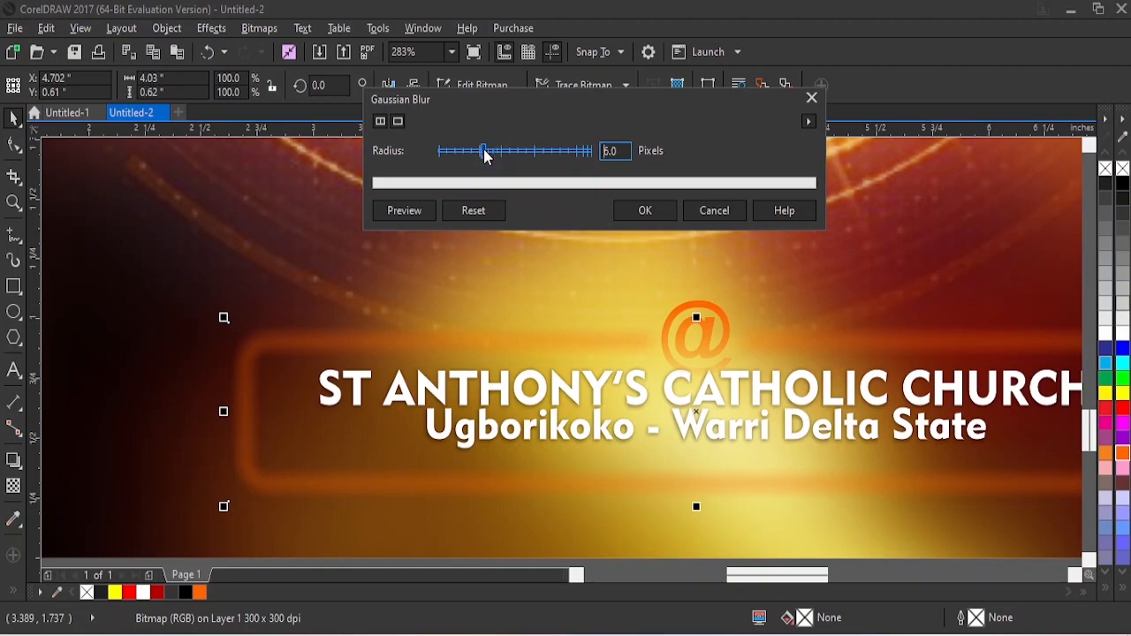
left_click(492, 155)
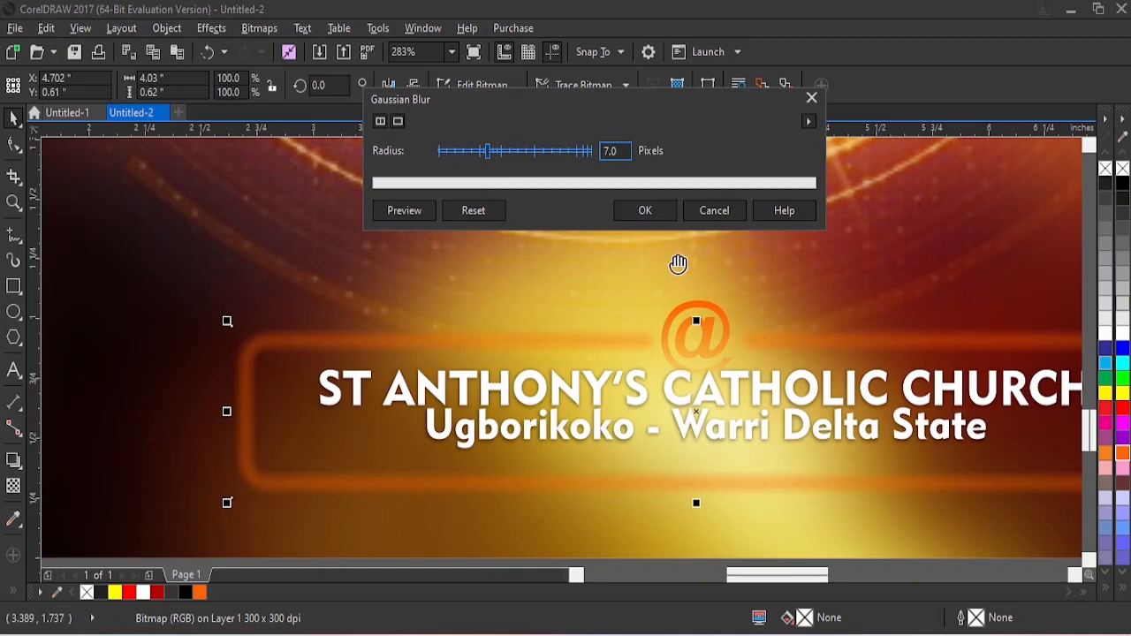
left_click(650, 215)
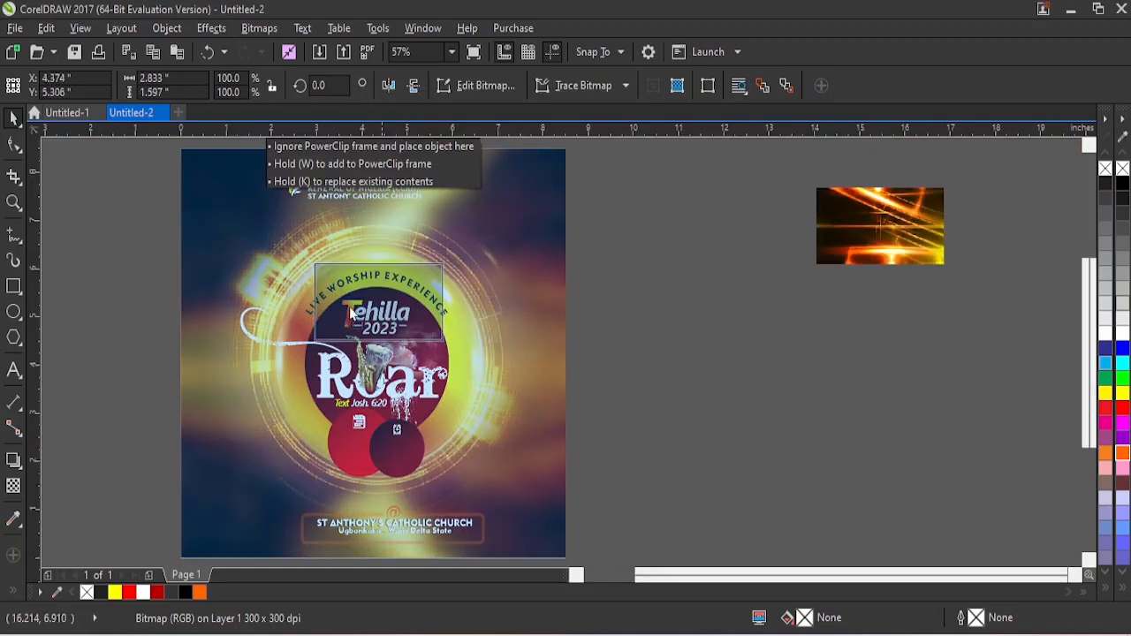
- Move the orange light-streak image onto the flyer, beside the Tehilla title
left_click_drag(352, 314, 308, 296)
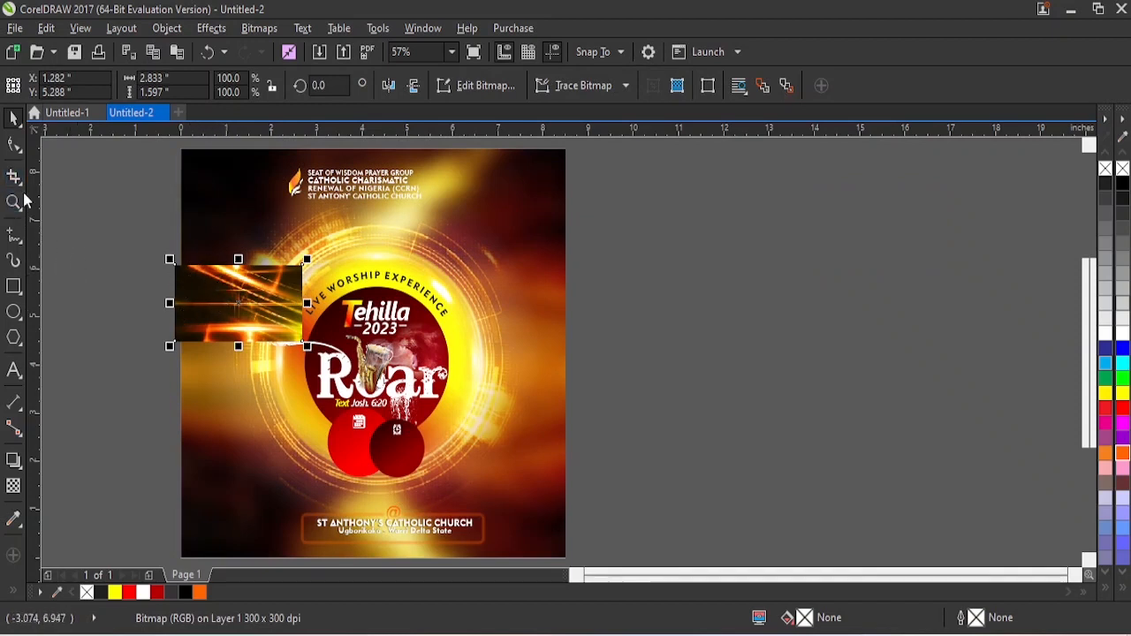
left_click(12, 145)
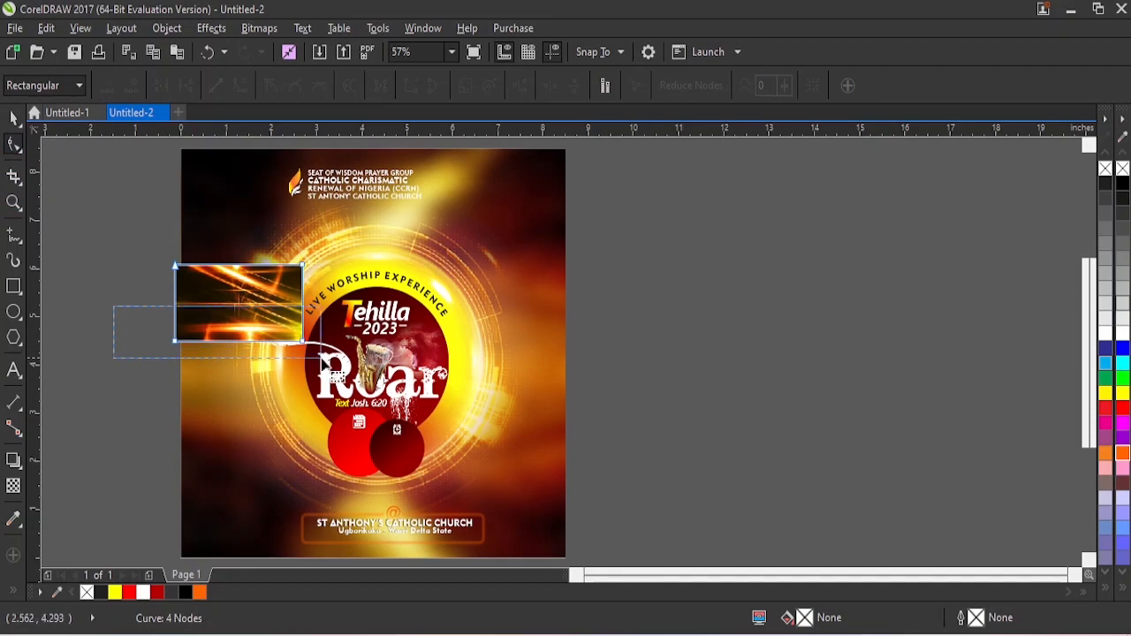
mouse_move(303, 343)
left_mouse_down()
mouse_move(298, 323)
mouse_move(305, 334)
left_mouse_up()
key("ctrl+z")
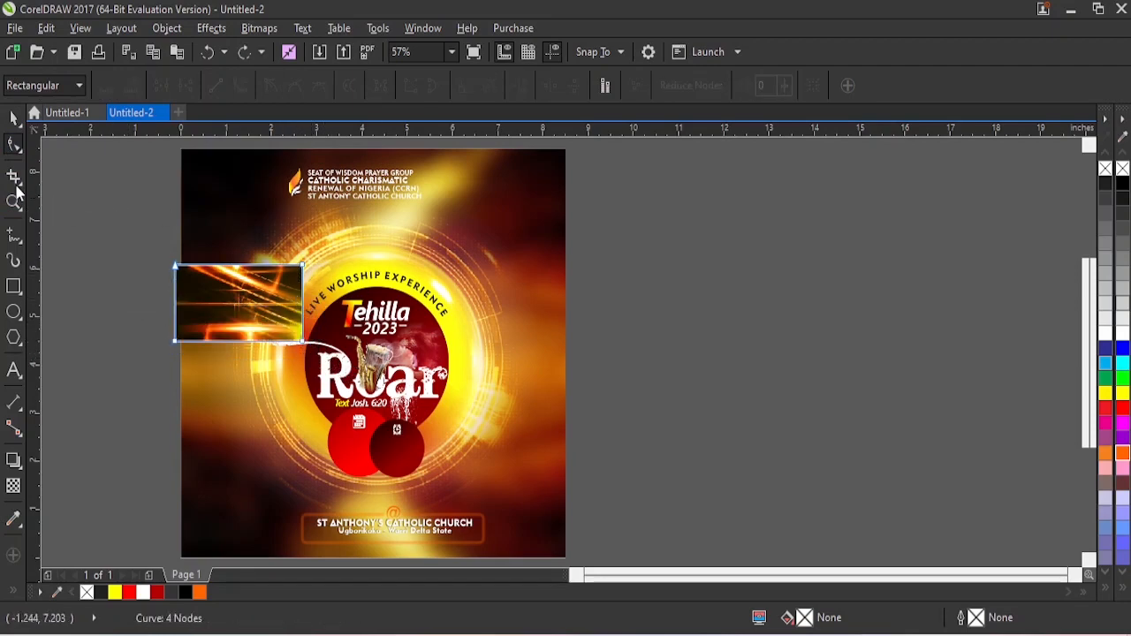
- Crop the light-streak image to about 2.3 × 1.34 inches, trimming its side and lower edges
left_click(13, 177)
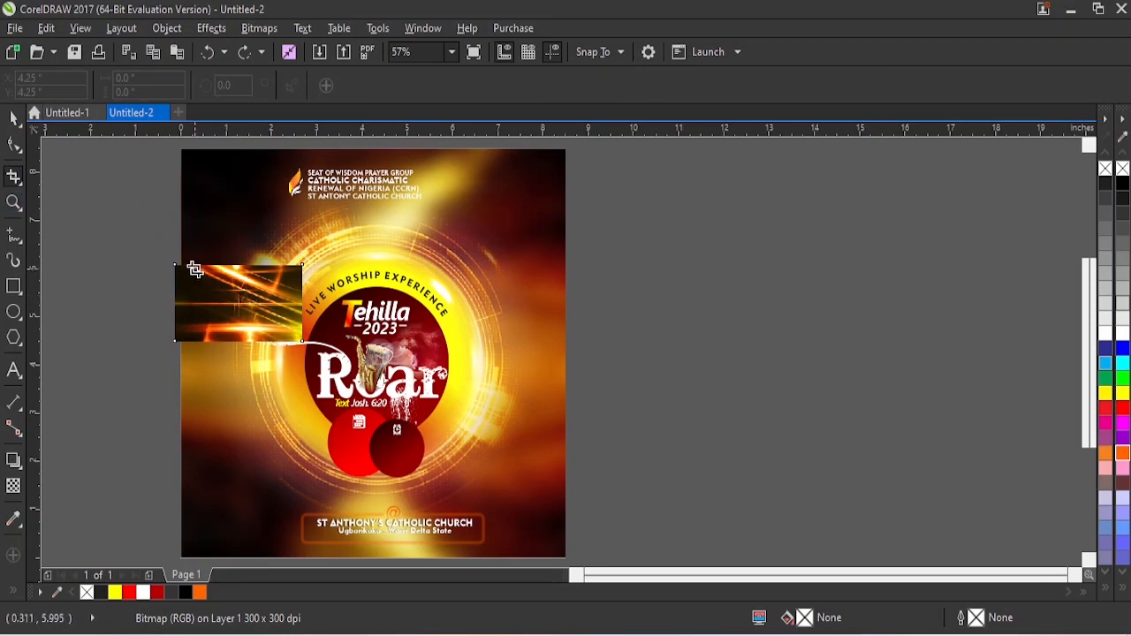
left_click_drag(196, 269, 300, 331)
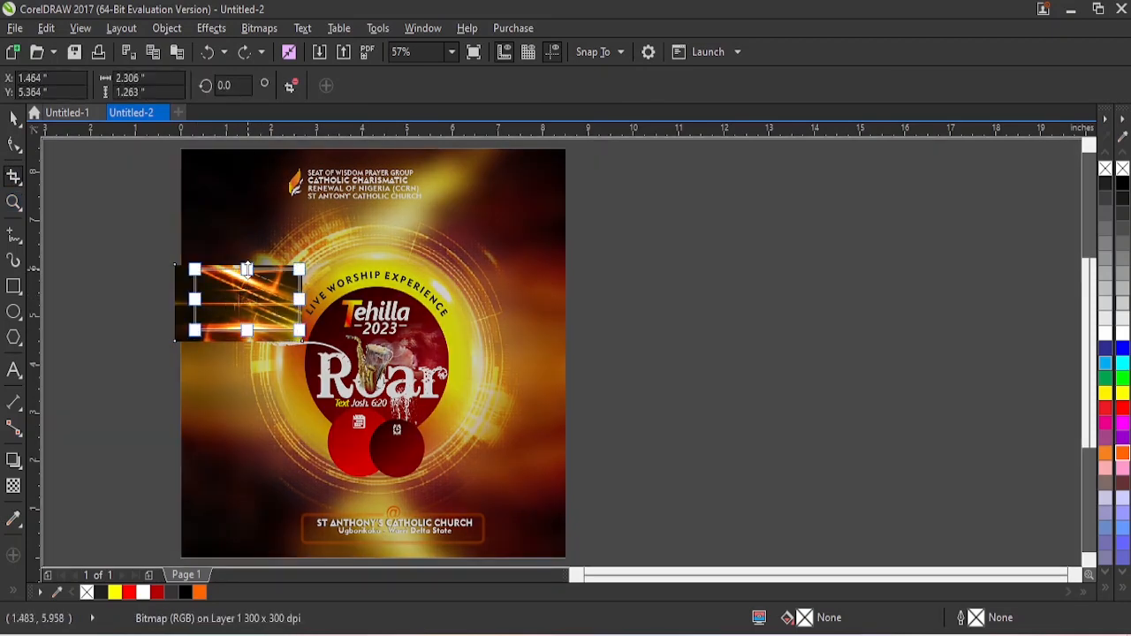
left_click_drag(247, 269, 251, 265)
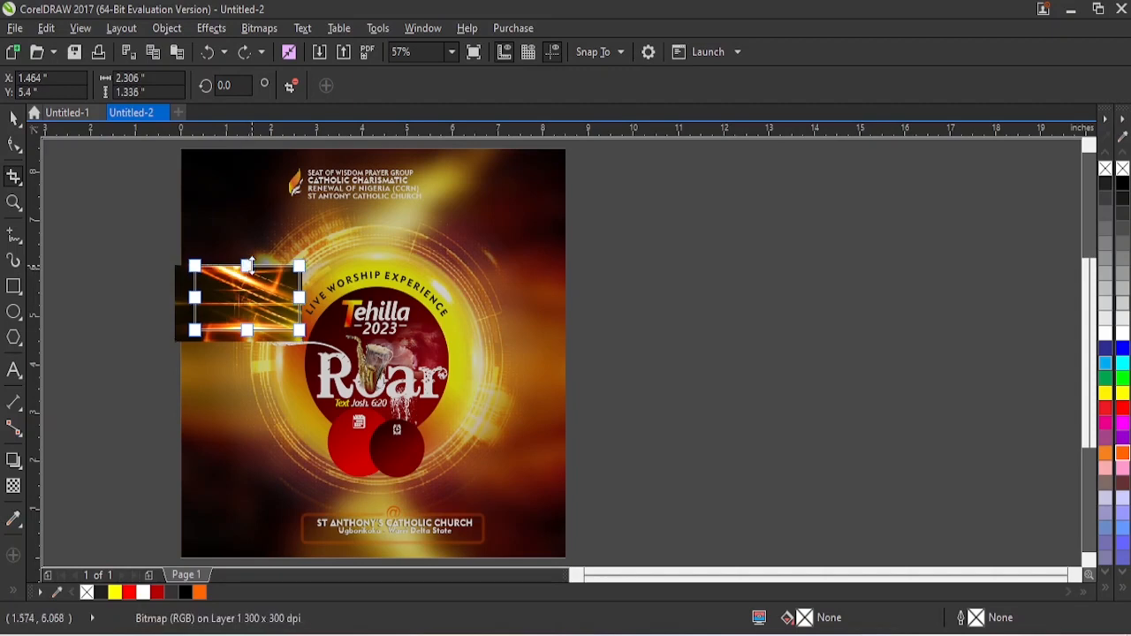
key("Return")
key("space")
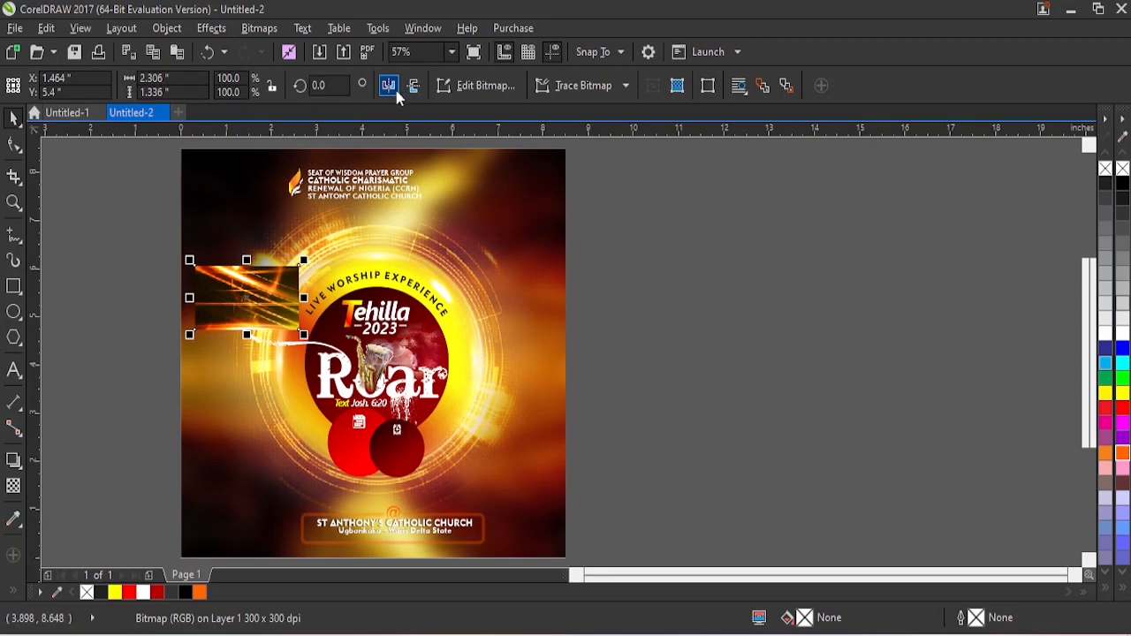
- Mirror the light-streak image horizontally and vertically and move it to the flyer's lower-left area
left_click(390, 88)
left_click(415, 86)
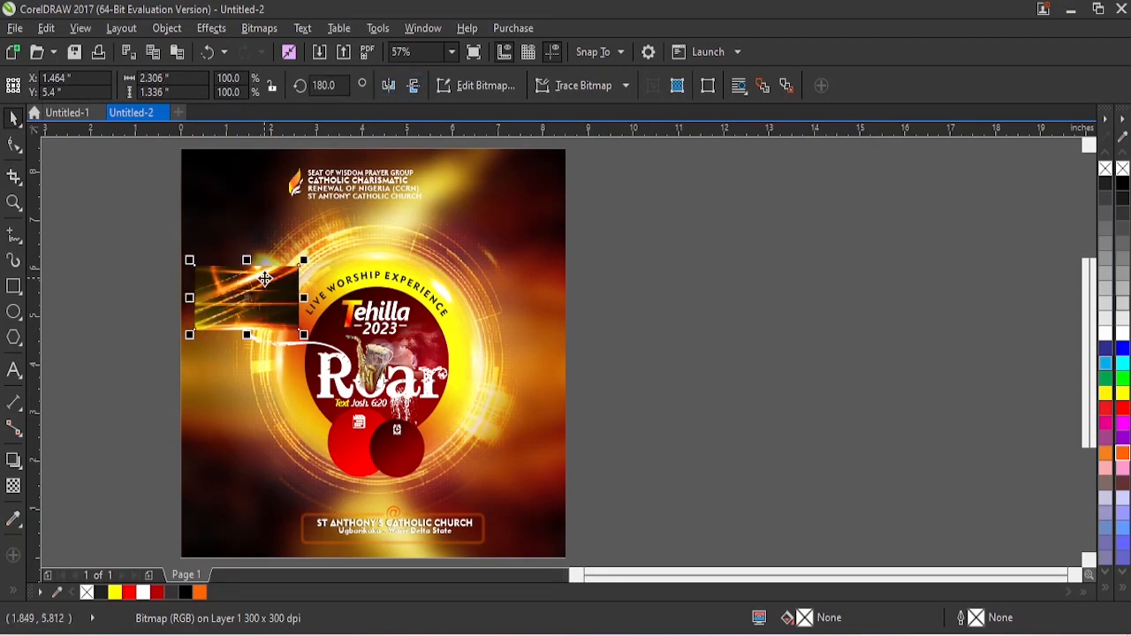
left_click_drag(264, 278, 235, 389)
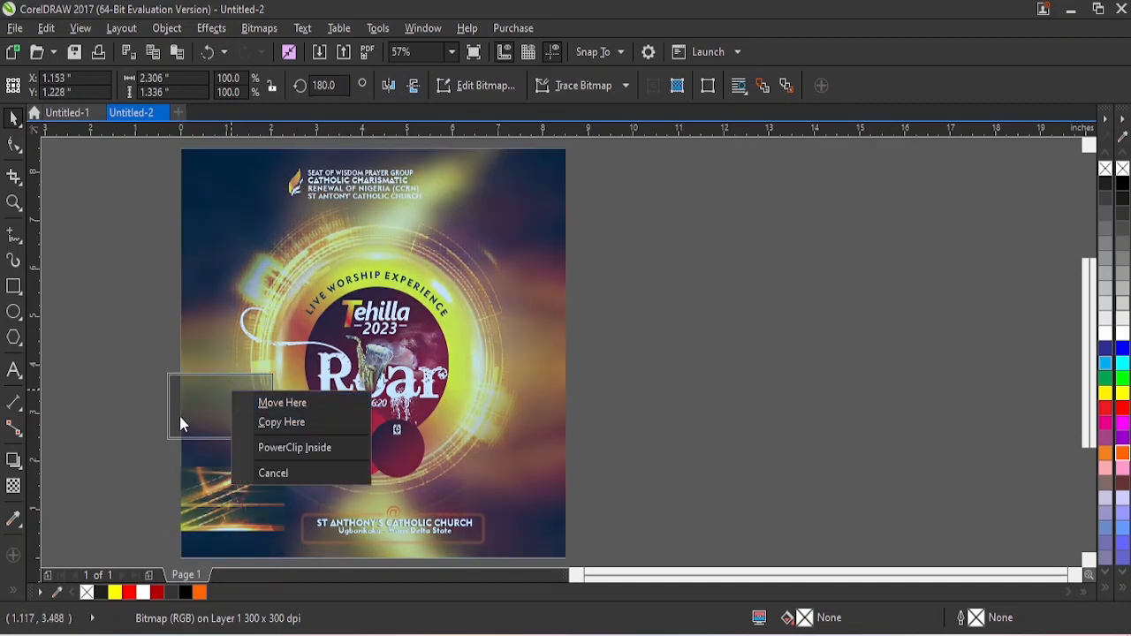
- PowerClip the light-streak image inside the flyer's background rectangle
key("Escape")
left_click_drag(215, 498, 209, 429)
left_click(265, 481)
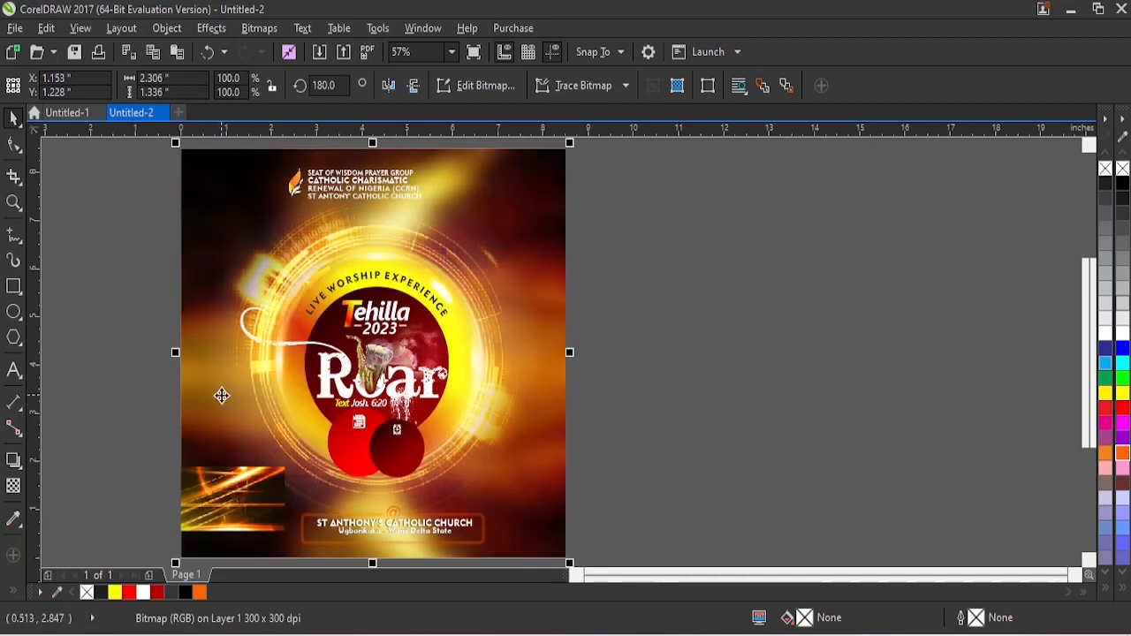
left_click(244, 374)
- Edit the background's PowerClip contents and enlarge the light-streak image to about 4.39 × 2.54 inches at the lower-left corner
right_click(231, 371)
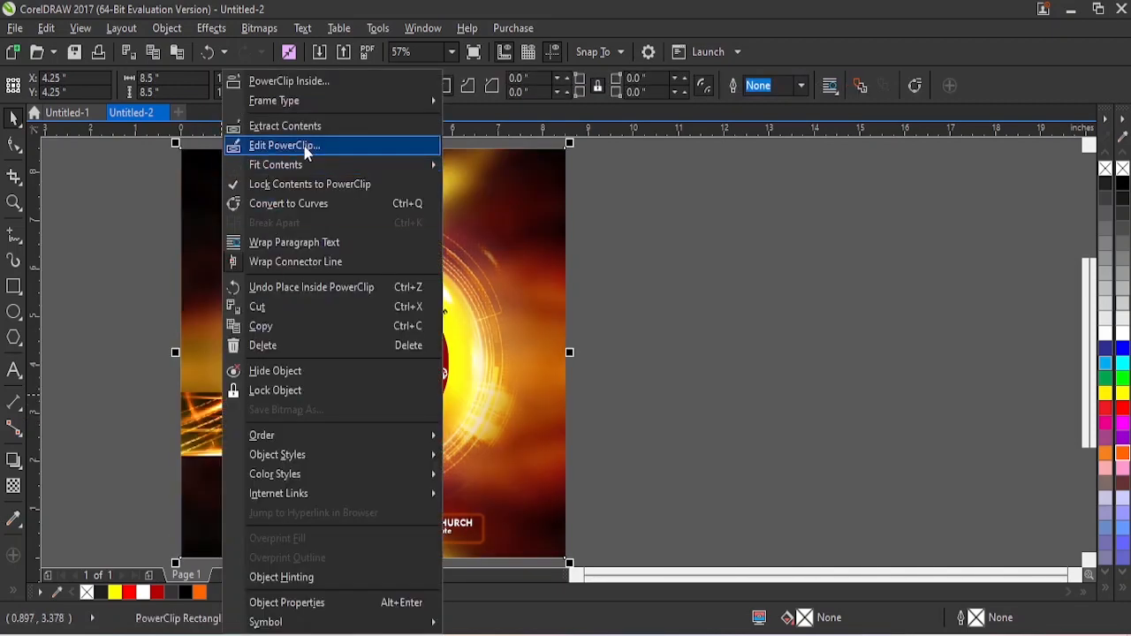
left_click(305, 147)
left_click_drag(232, 415, 243, 502)
left_click_drag(289, 470, 384, 412)
- Fade the light-streak image out upwards with a 90° linear transparency and convert it to a 300 dpi bitmap
mouse_move(264, 456)
left_mouse_down()
mouse_move(243, 439)
mouse_move(246, 414)
mouse_move(248, 460)
left_mouse_up()
left_click(18, 487)
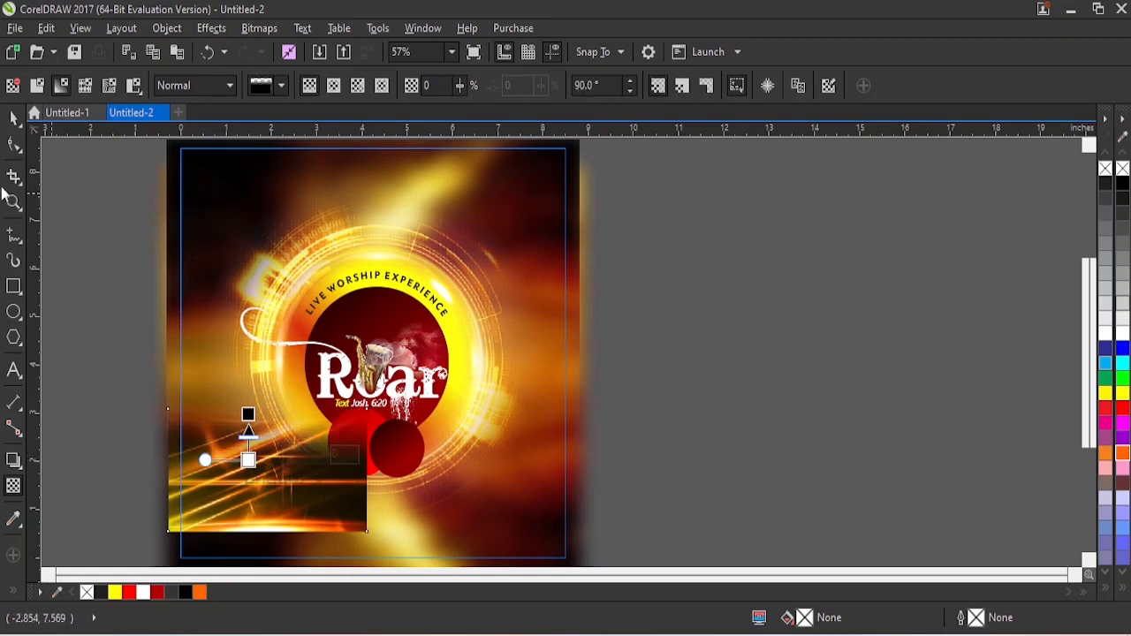
left_click(14, 117)
left_click(259, 28)
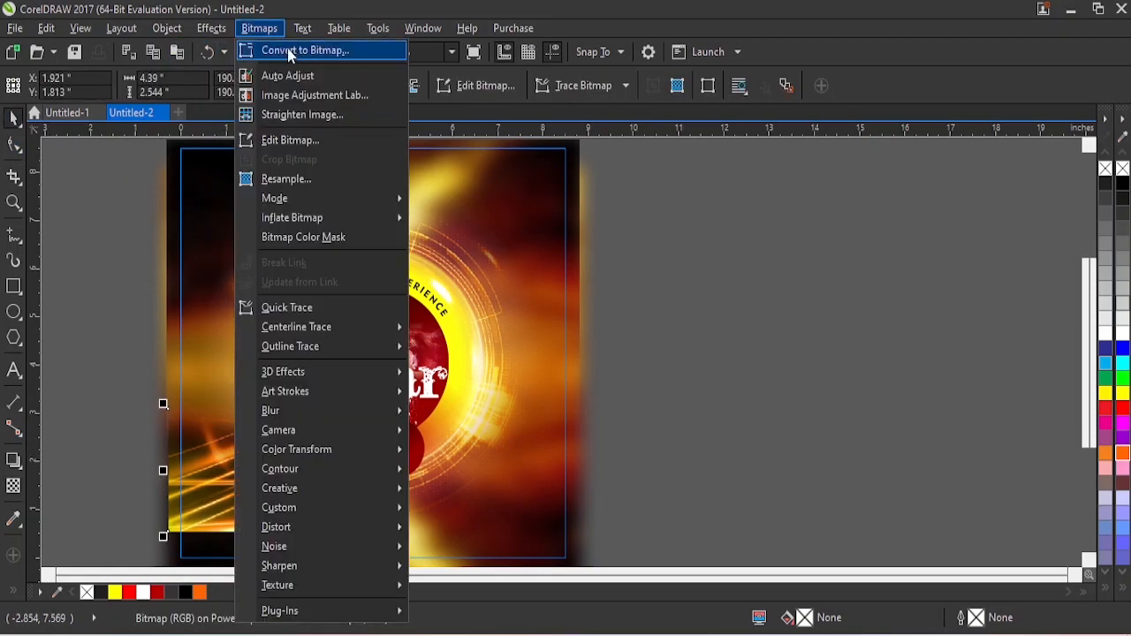
left_click(300, 49)
left_click(518, 418)
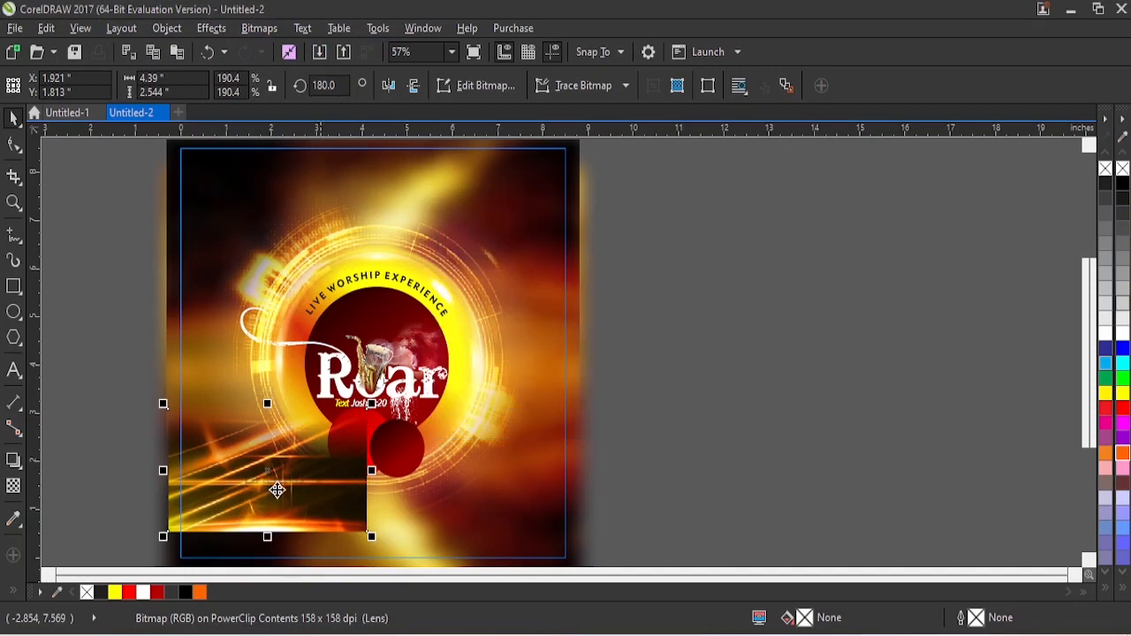
- Fade the image out downwards with a linear transparency at about -86.9° and convert it to a 300 dpi RGB bitmap with transparent background
left_click(12, 485)
left_click_drag(252, 479, 255, 528)
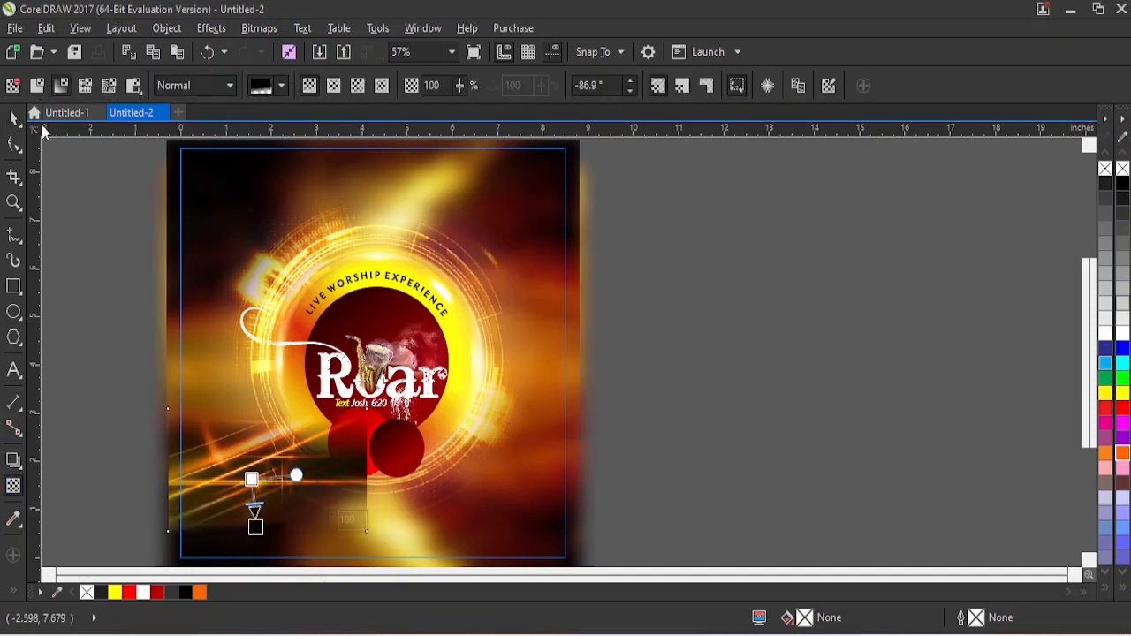
left_click(16, 117)
left_click(257, 28)
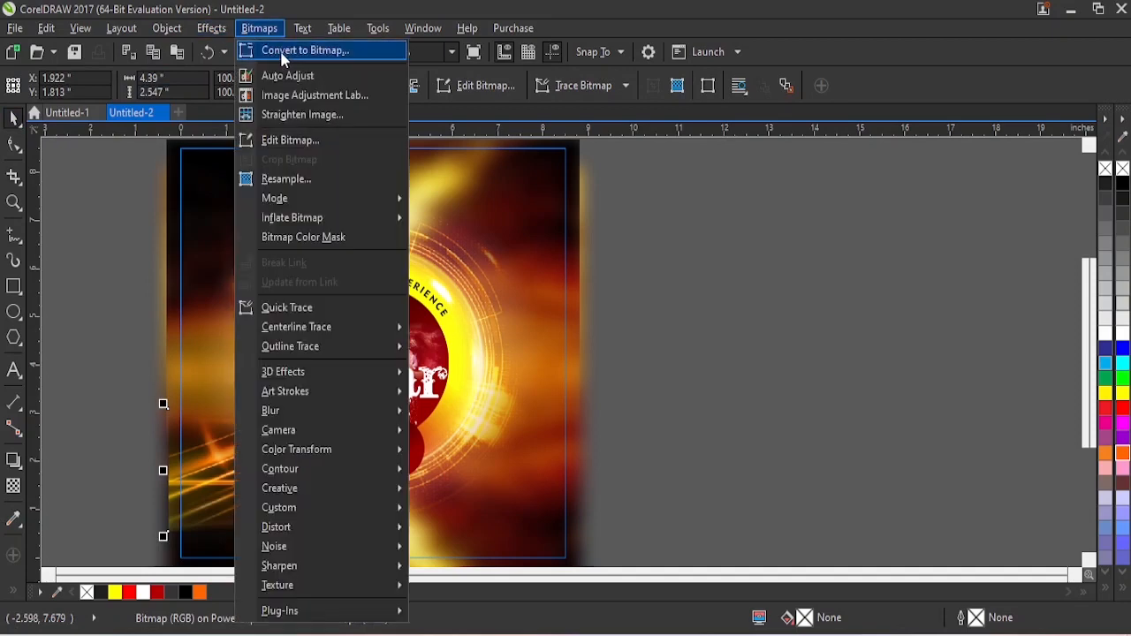
left_click(287, 51)
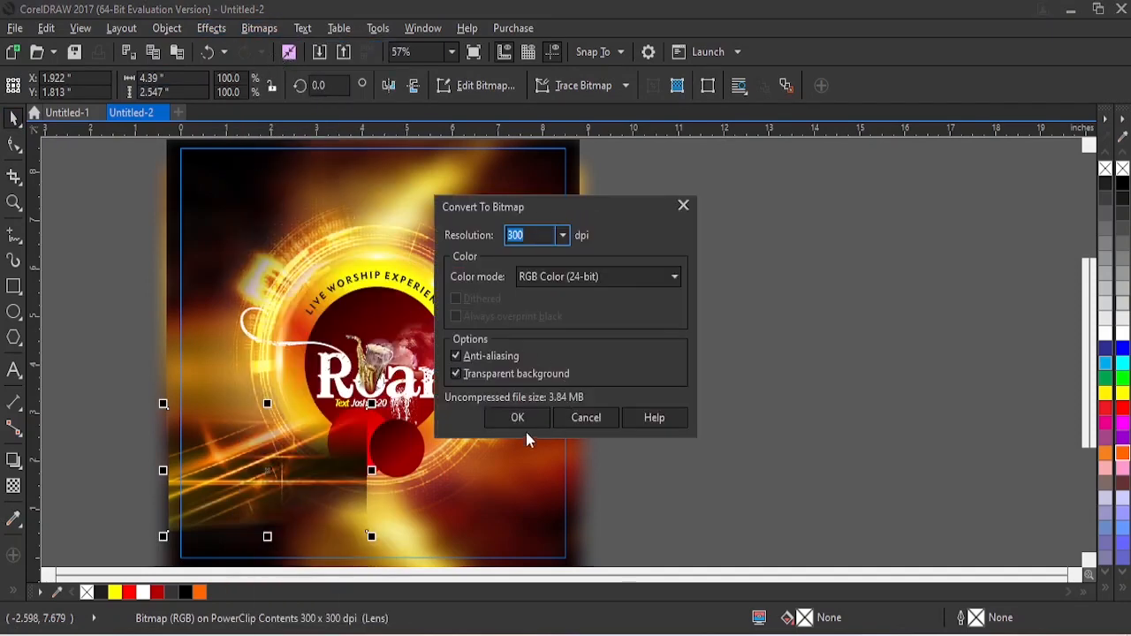
left_click(518, 424)
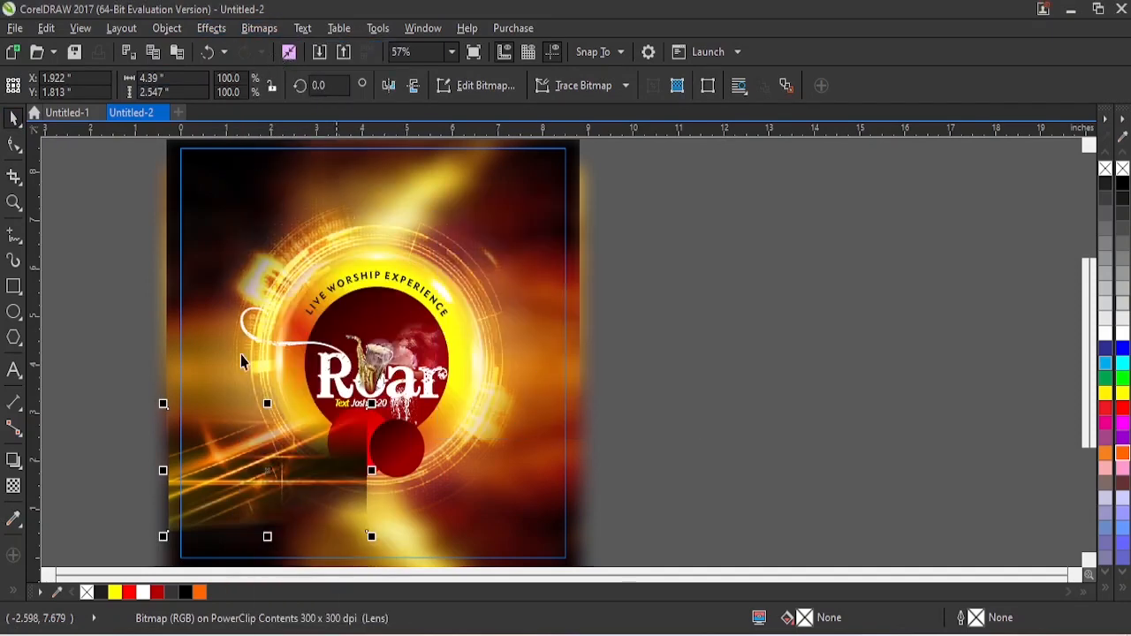
- Apply a linear transparency at about 4.8° that fades the light-streak image out towards its right side
left_click(14, 487)
left_click_drag(252, 479, 355, 474)
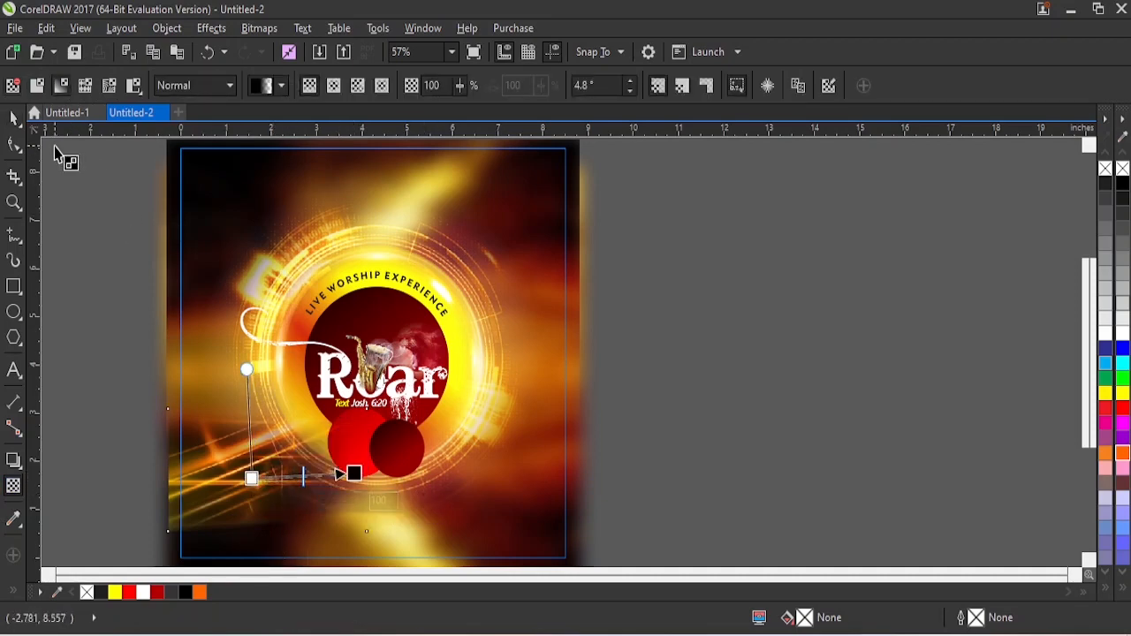
left_click(14, 117)
- Fade the light-streak image out towards its left side with a linear transparency at about -157.1° and set its merge mode to Screen
left_click_drag(282, 442, 165, 466)
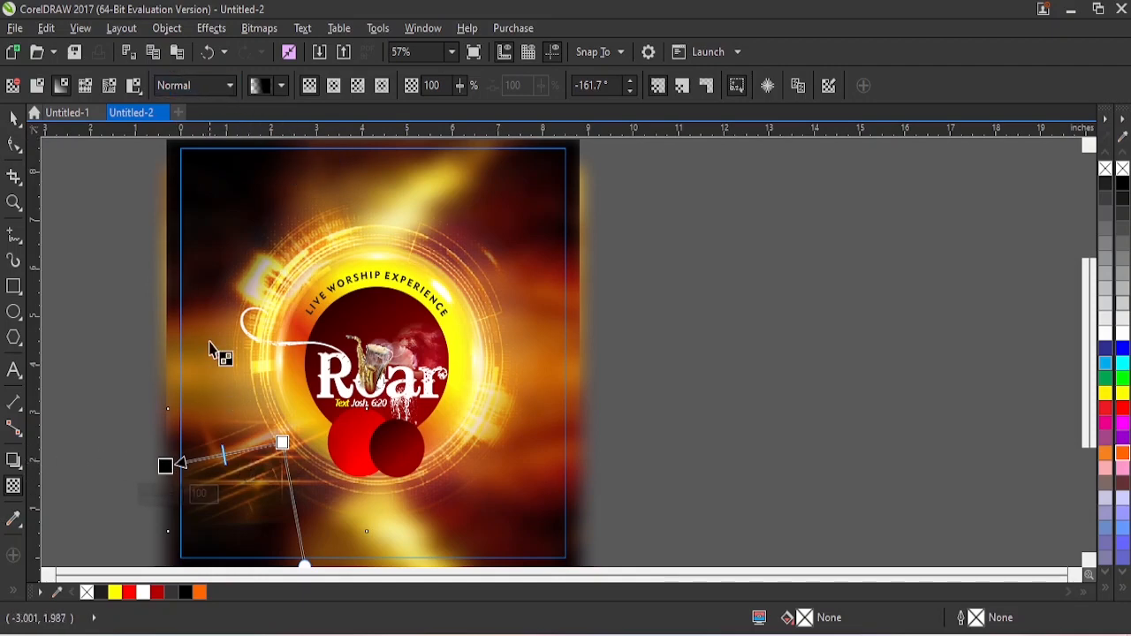
left_click(220, 86)
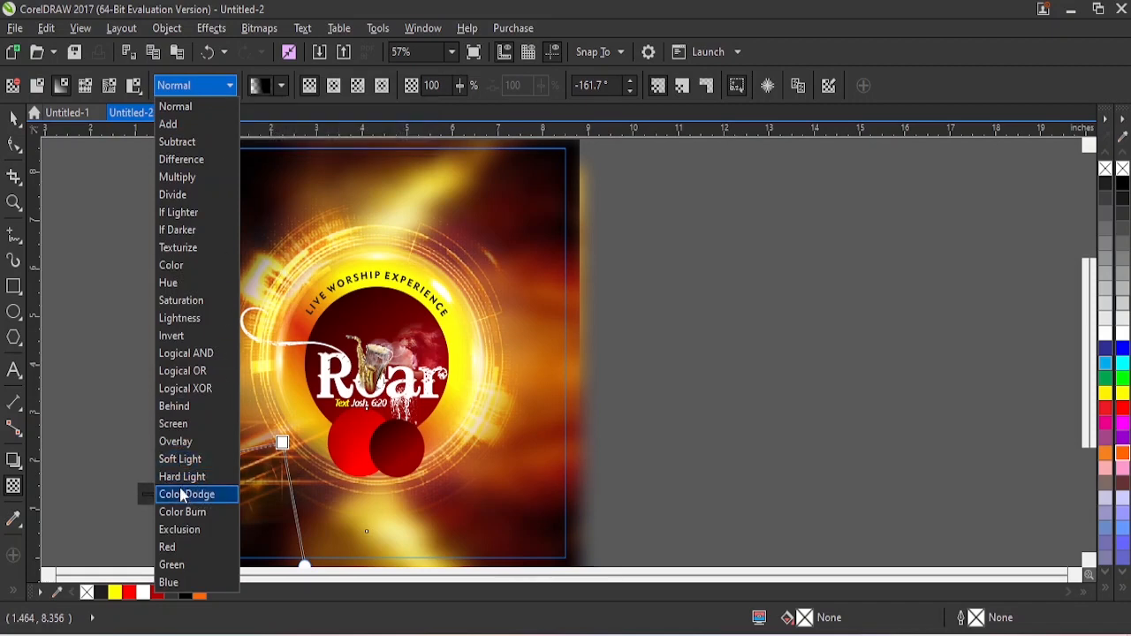
key("Return")
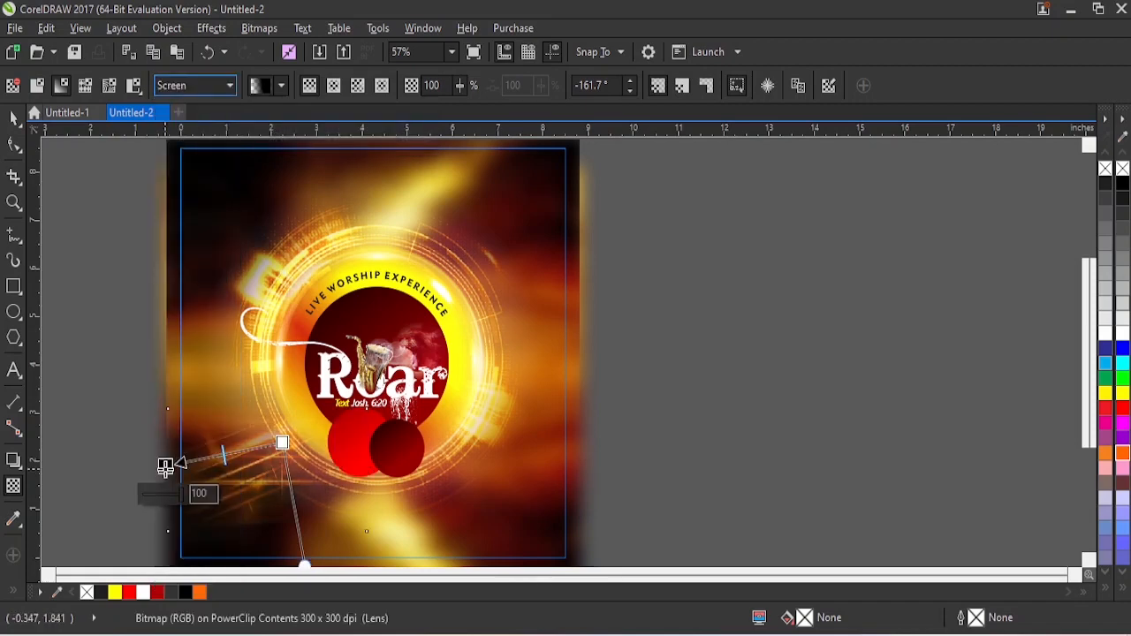
left_click(213, 85)
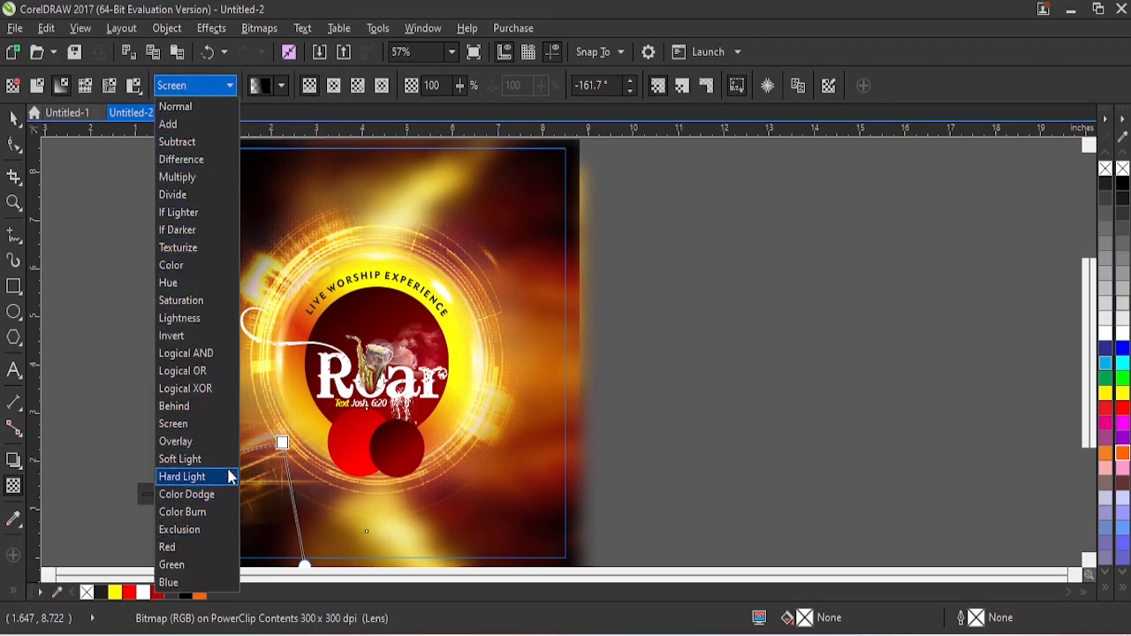
left_click(190, 425)
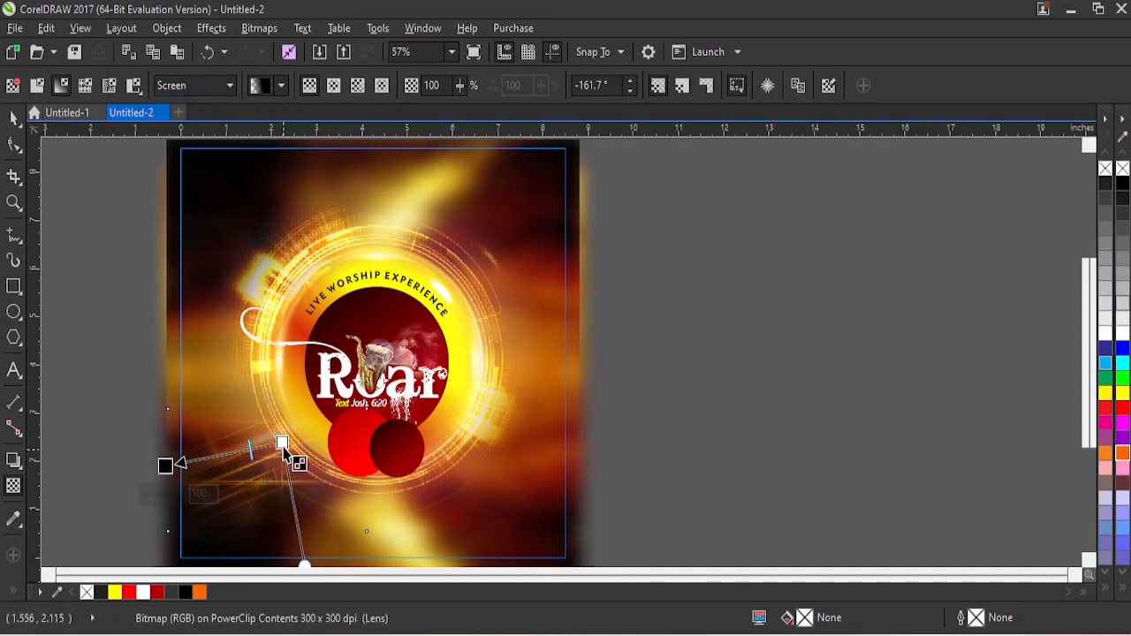
left_click_drag(282, 442, 301, 431)
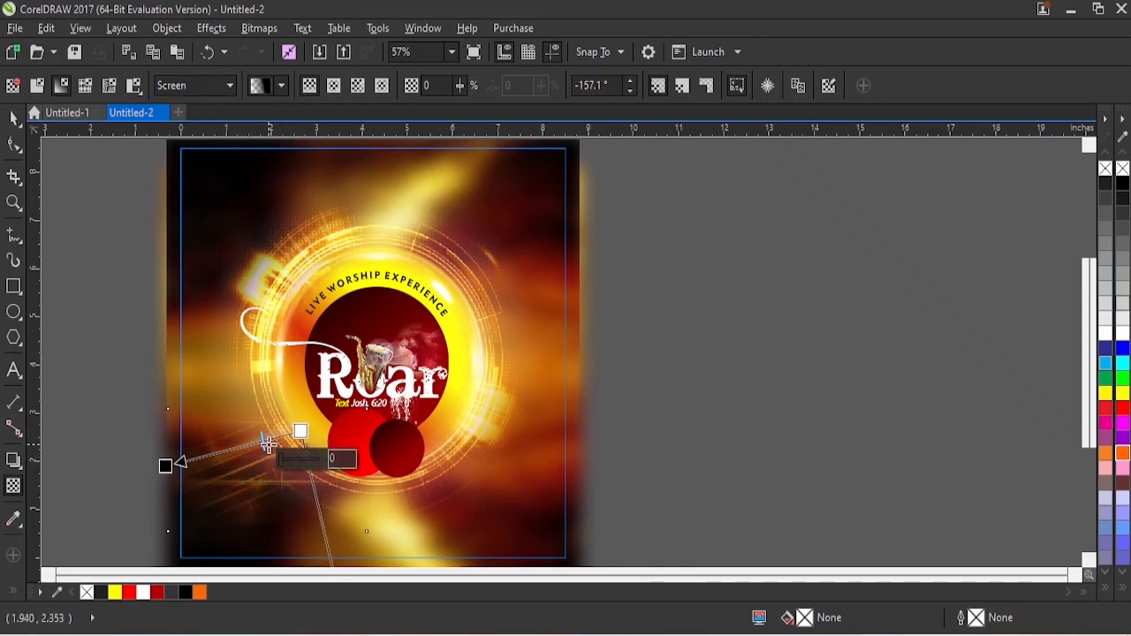
left_click(13, 117)
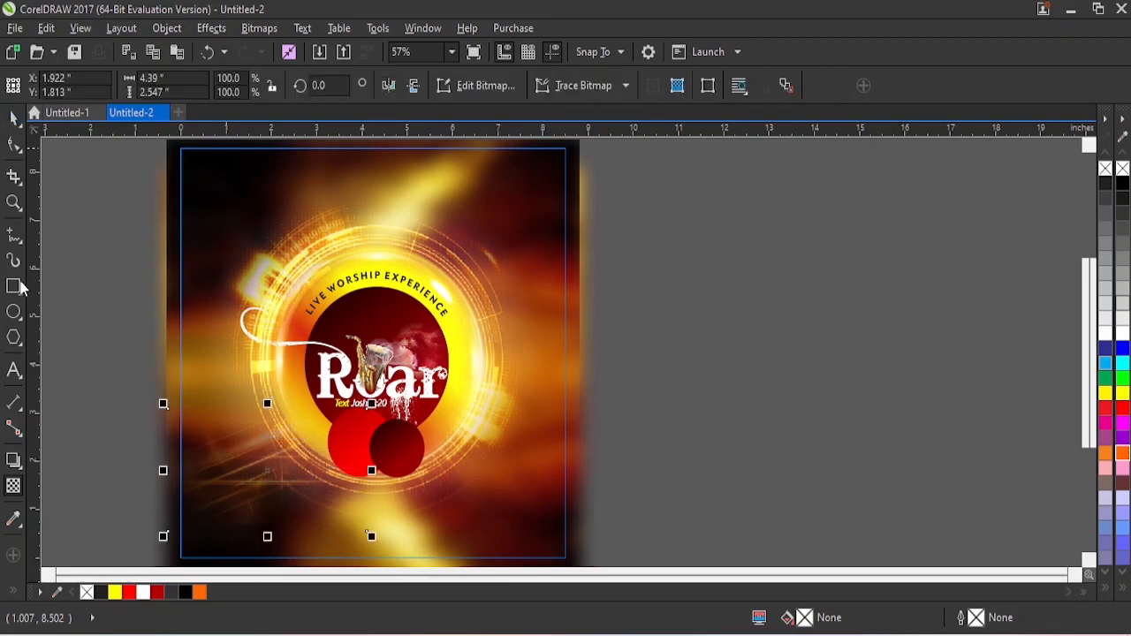
- Enlarge the lower-left light-streak image to about 5.47 by 3.17 inches and place a copy over the flyer's upper-right corner
left_click_drag(372, 404, 417, 367)
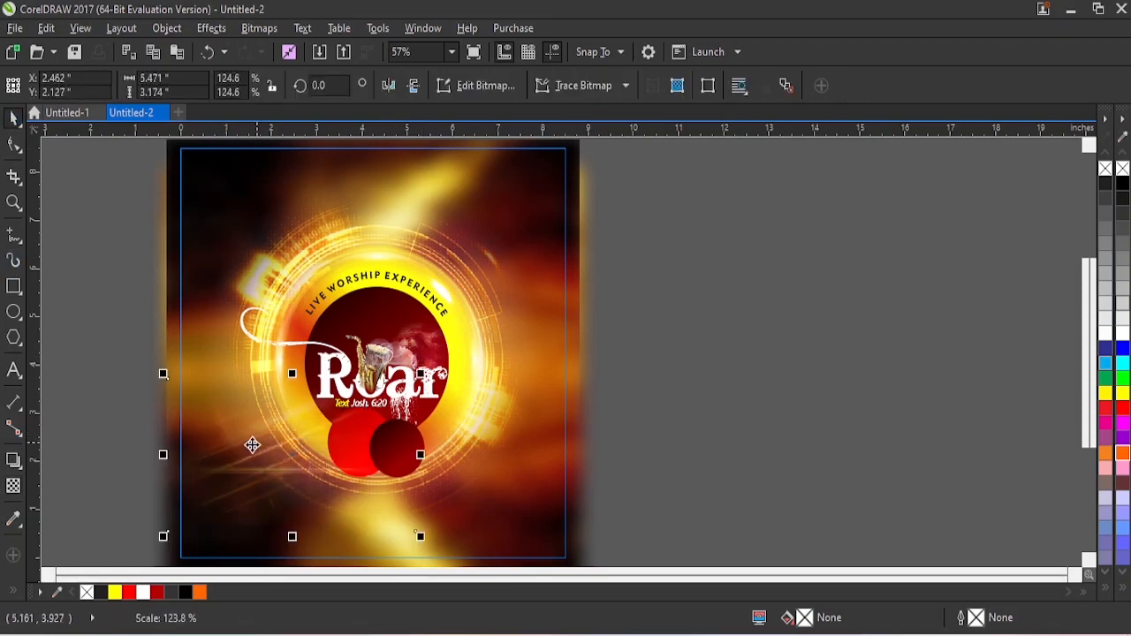
left_click_drag(249, 448, 460, 228)
key("Up")
key("Up")
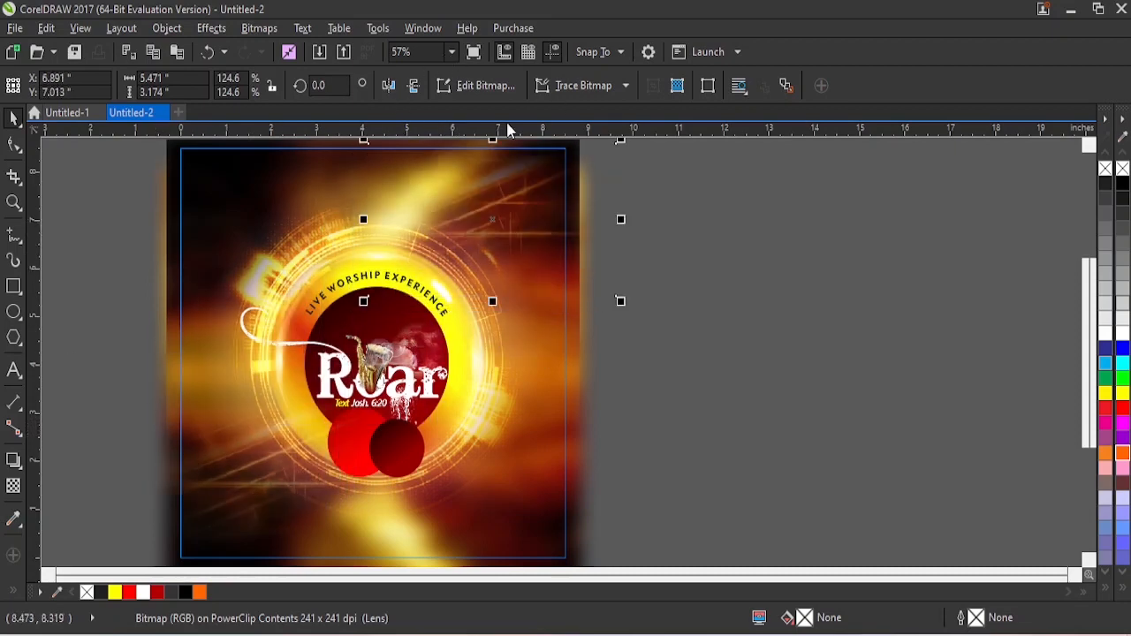
left_click_drag(493, 195, 522, 302)
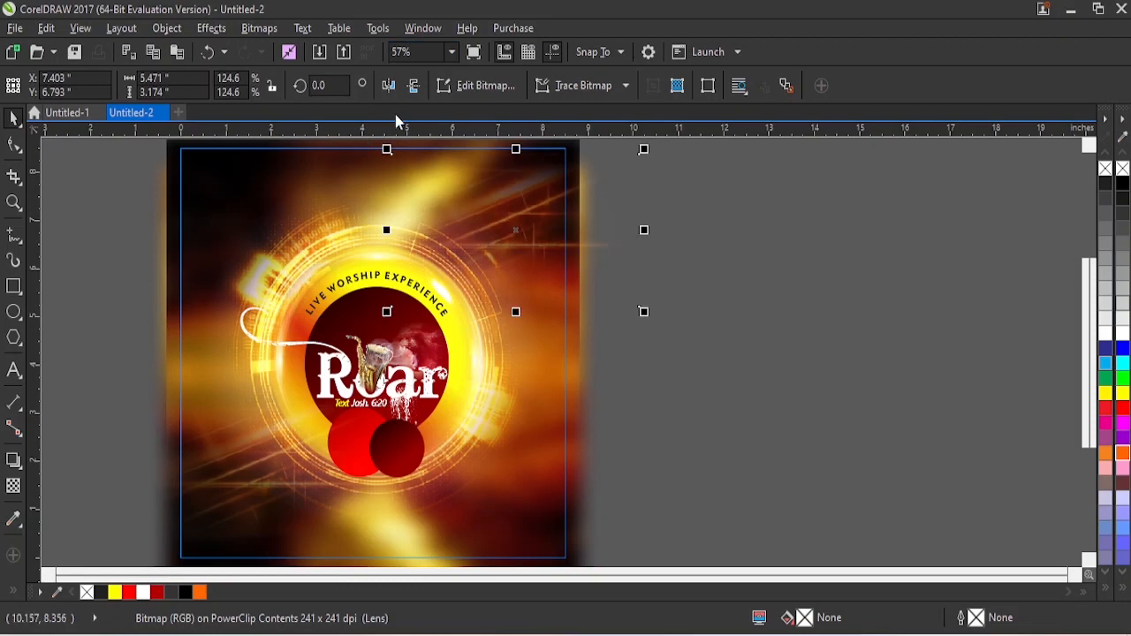
- Mirror the light-streak copy horizontally and vertically, shift it slightly down and left, and finish editing the PowerClip contents
left_click(389, 84)
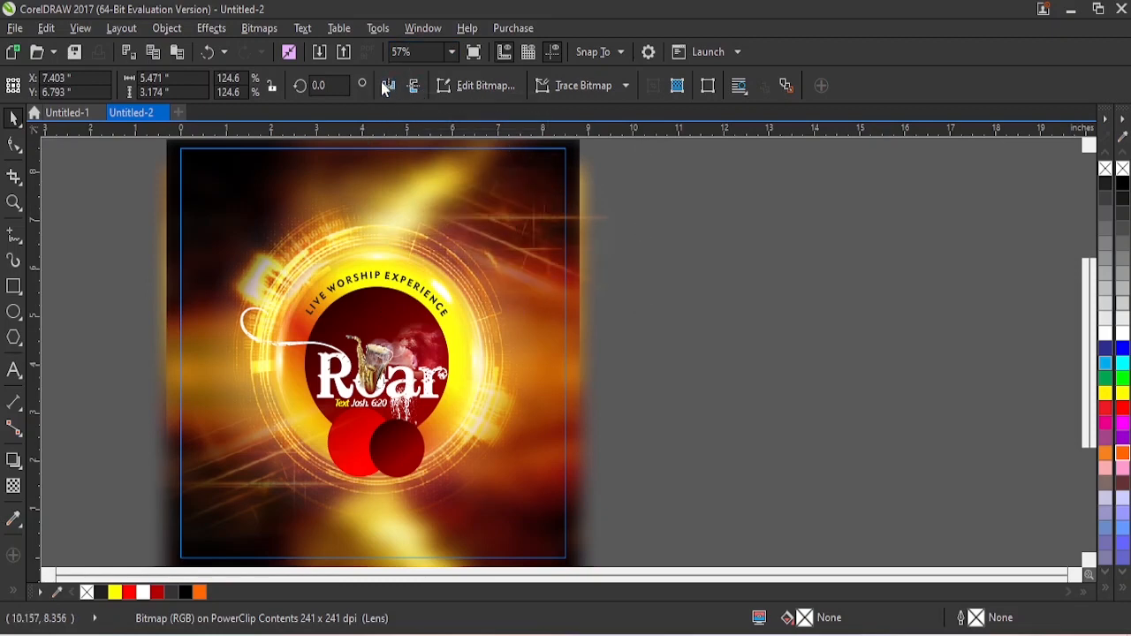
mouse_move(533, 234)
left_mouse_down()
mouse_move(522, 222)
mouse_move(510, 240)
mouse_move(520, 247)
left_mouse_up()
right_click(525, 247)
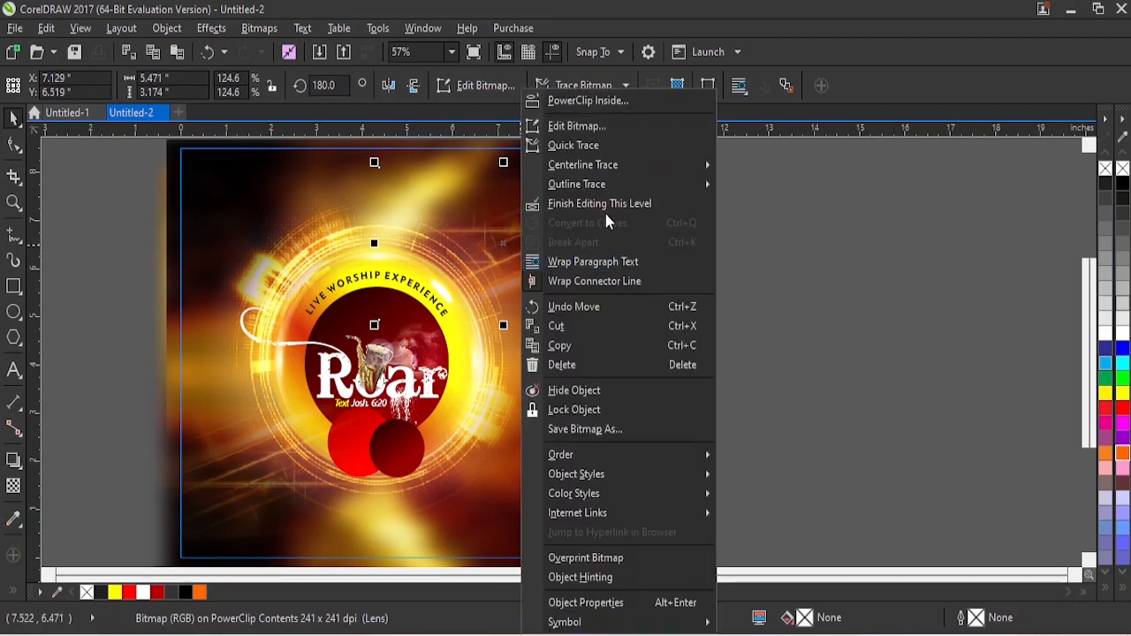
left_click(606, 205)
left_click(642, 355, "ctrl")
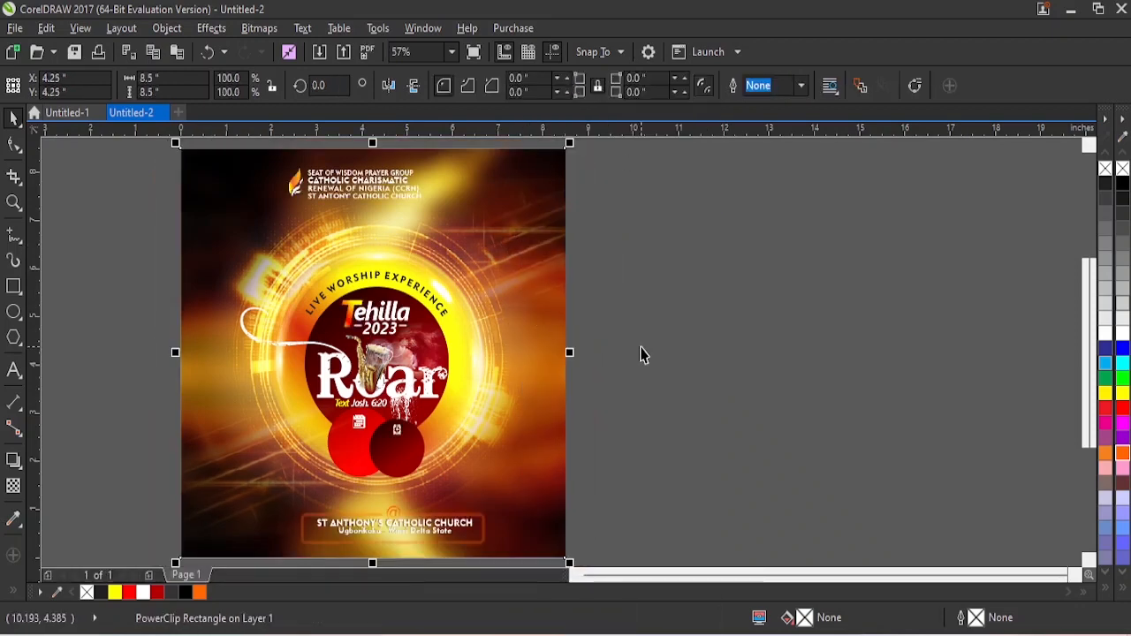
left_click(639, 353)
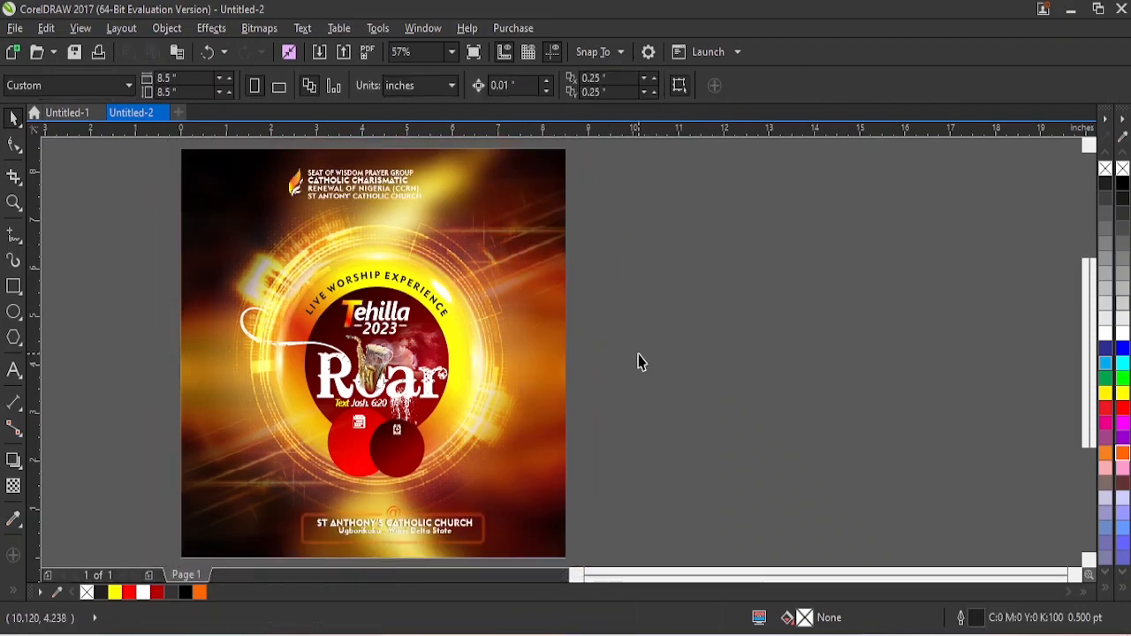
- Group the venue text, @ symbol and orange frame, and centre the group horizontally on the flyer background
left_click_drag(656, 469, 222, 538)
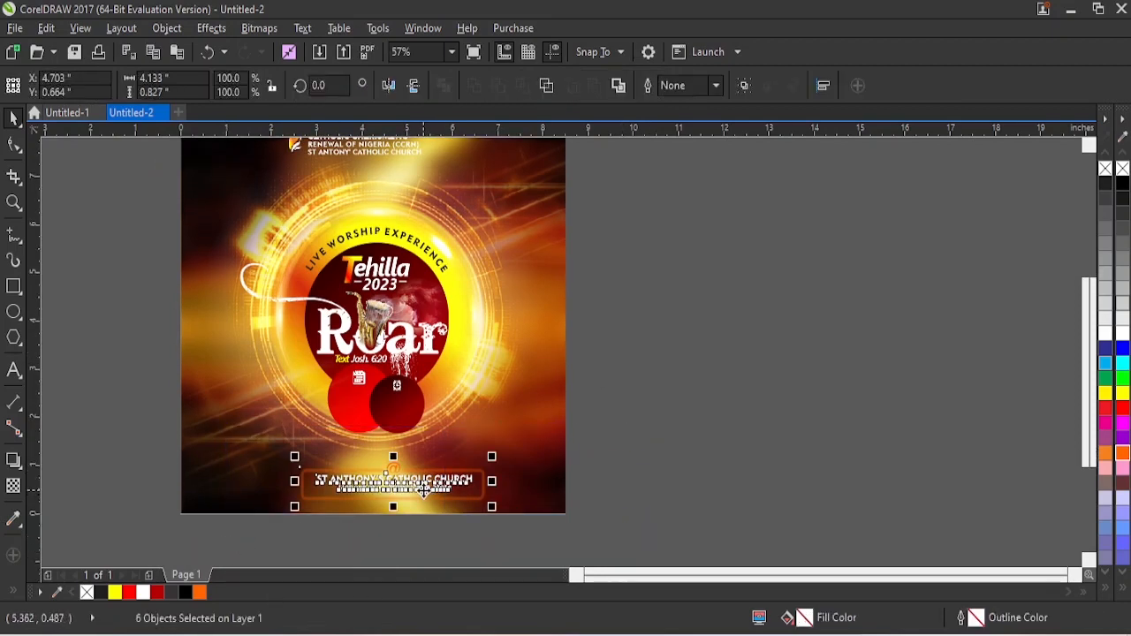
key("ctrl+g")
left_click(533, 463, "shift")
key("c")
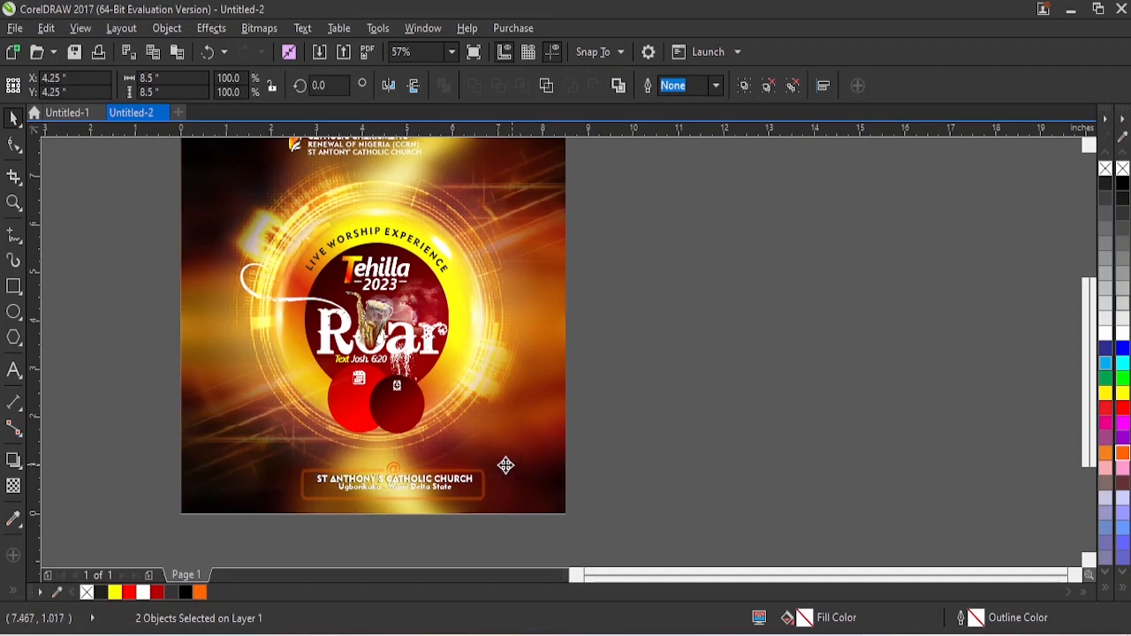
key("e")
left_click(646, 431)
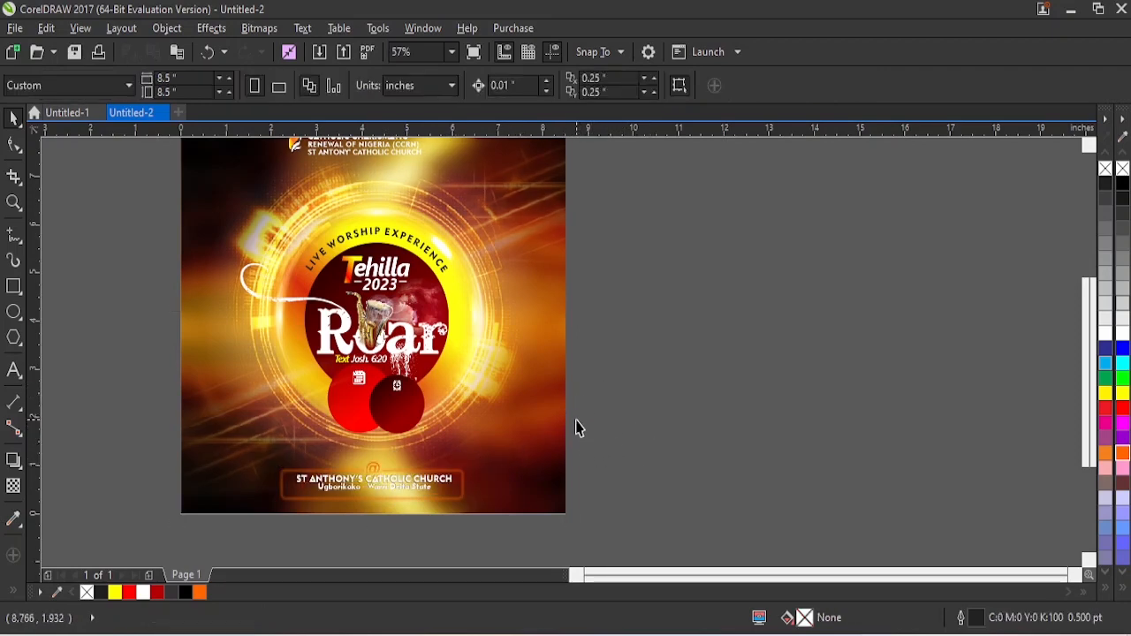
key("F4")
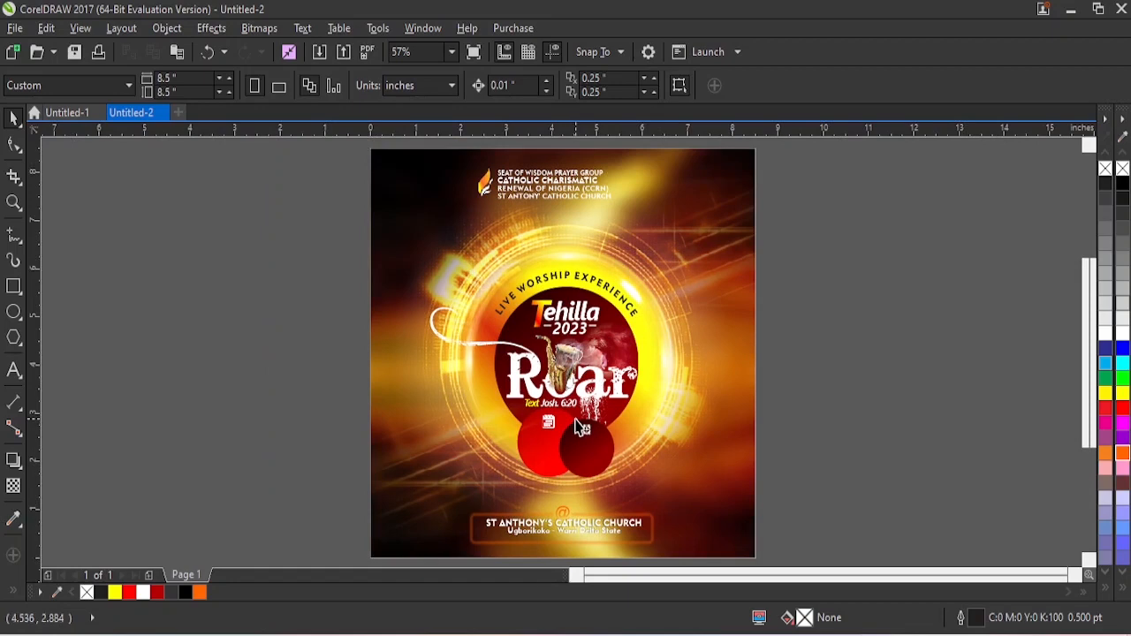